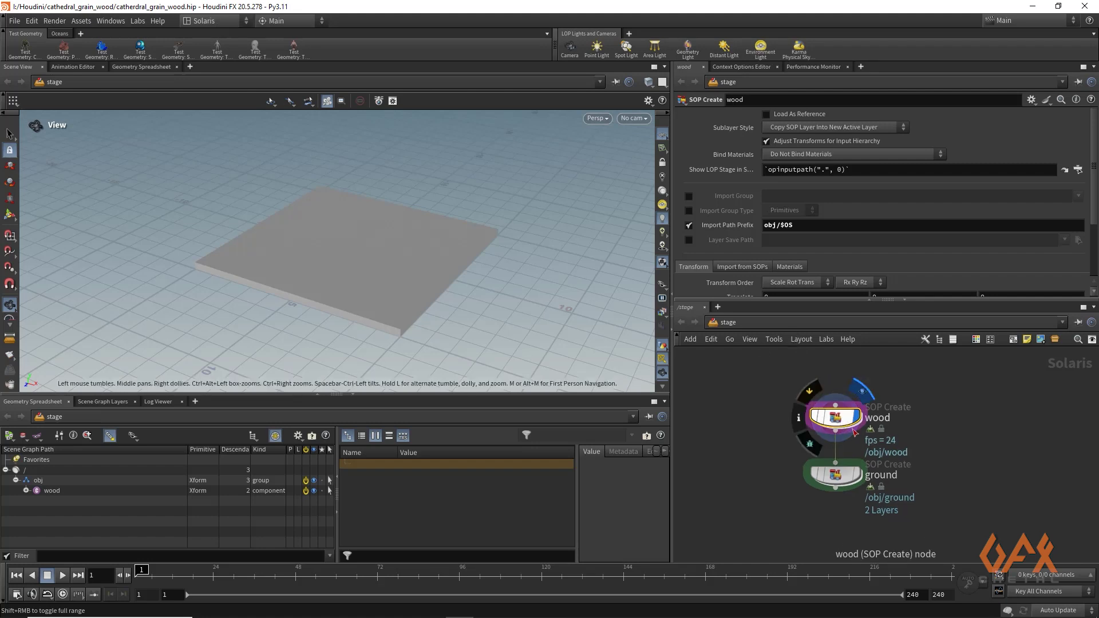
Inspect the geometry network inside the wood node, displaying the grid, UV unwrap, polyextrude and normal nodes one by one
{"action": "mouse_move", "coordinate": [816, 462]}
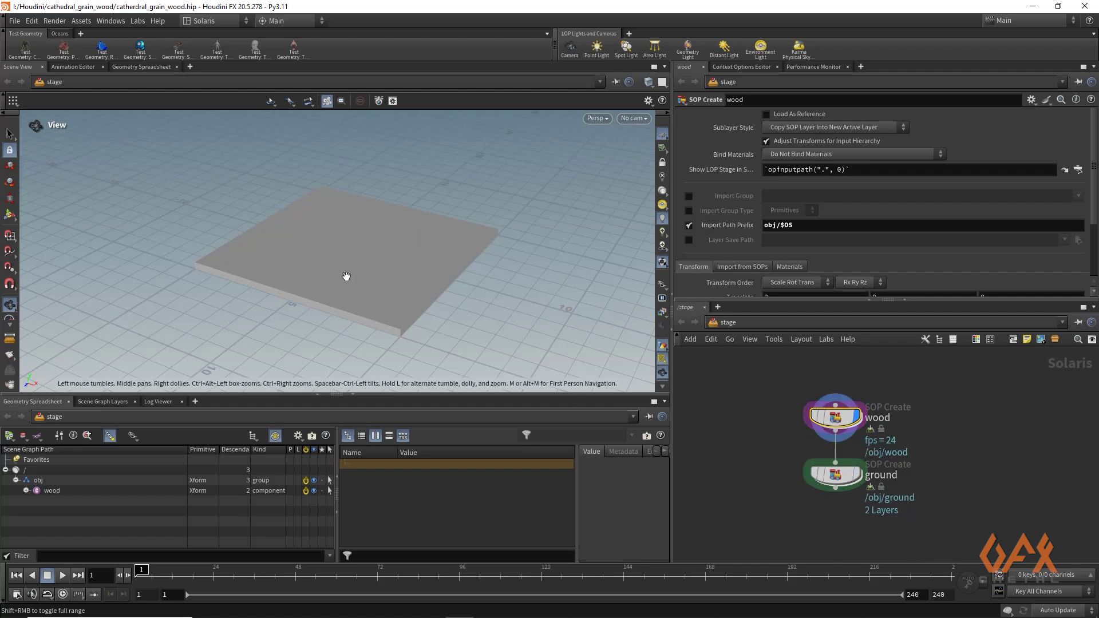
{"action": "mouse_move", "coordinate": [844, 422]}
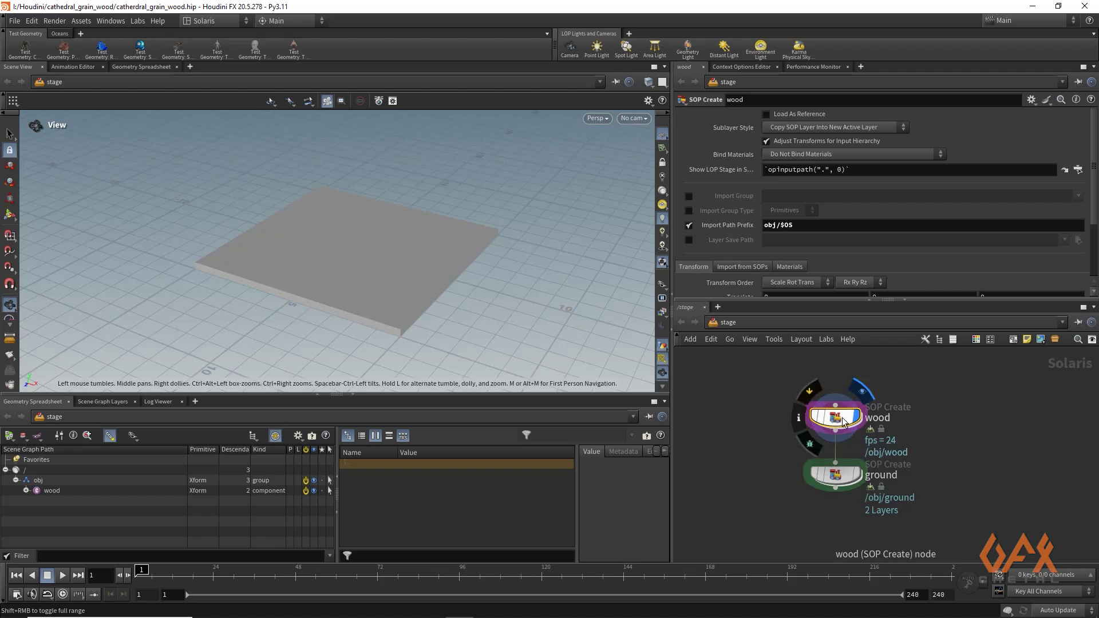
{"action": "double_click", "coordinate": [838, 418]}
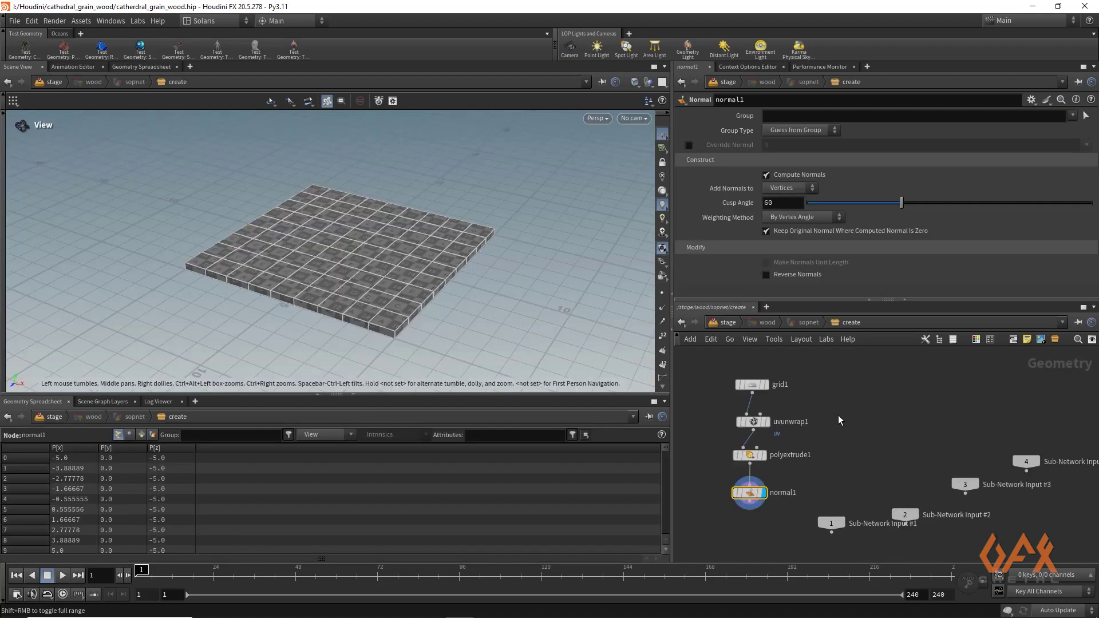
{"action": "left_click", "coordinate": [770, 385]}
{"action": "left_click", "coordinate": [754, 386]}
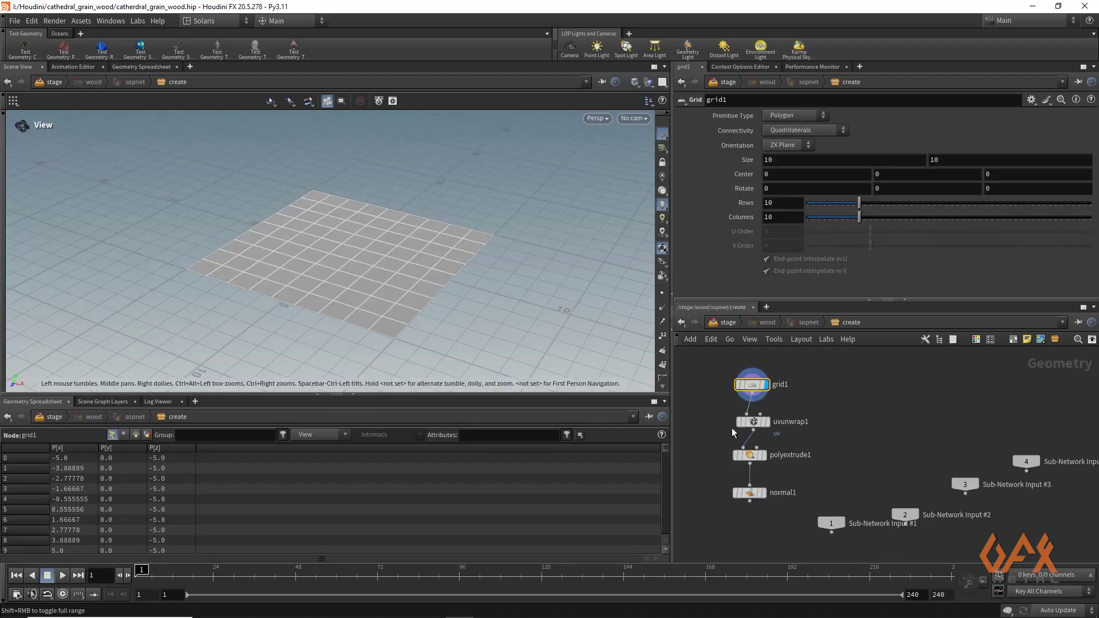
{"action": "left_click", "coordinate": [767, 423]}
{"action": "left_click", "coordinate": [750, 423]}
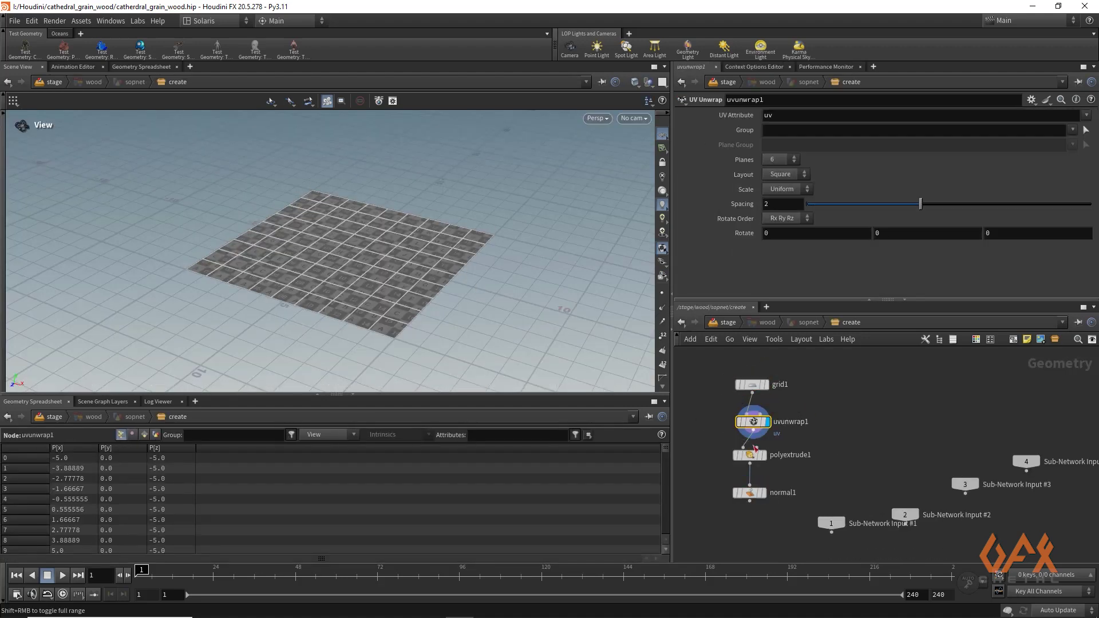
{"action": "scroll", "coordinate": [759, 465], "scroll_direction": "up", "scroll_amount": 3}
{"action": "left_click", "coordinate": [767, 450]}
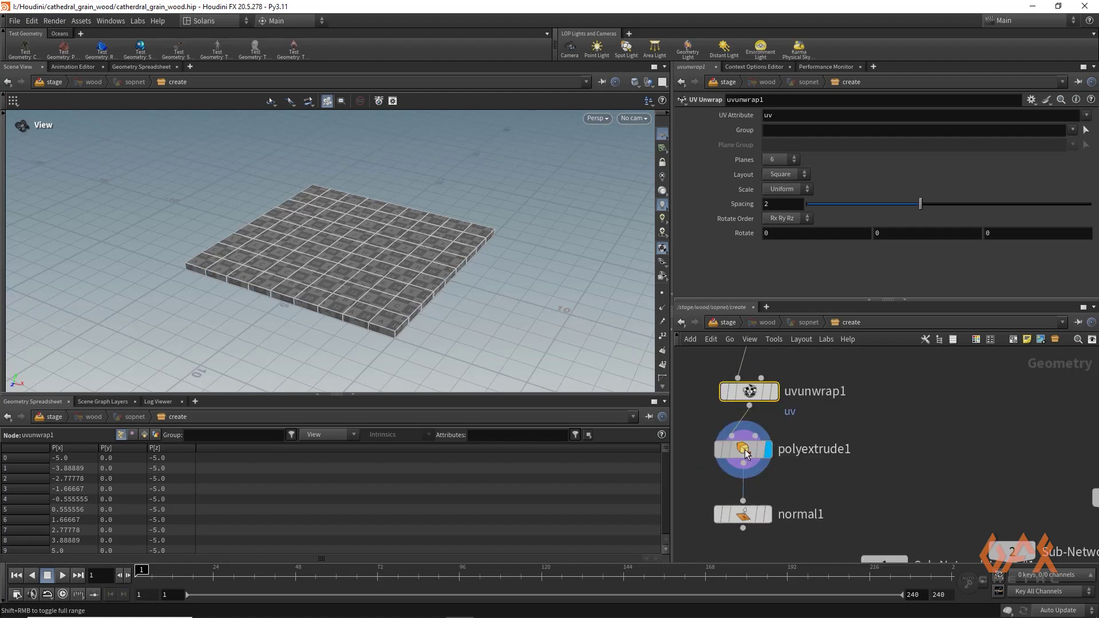
{"action": "left_click", "coordinate": [743, 449]}
{"action": "left_click", "coordinate": [767, 515]}
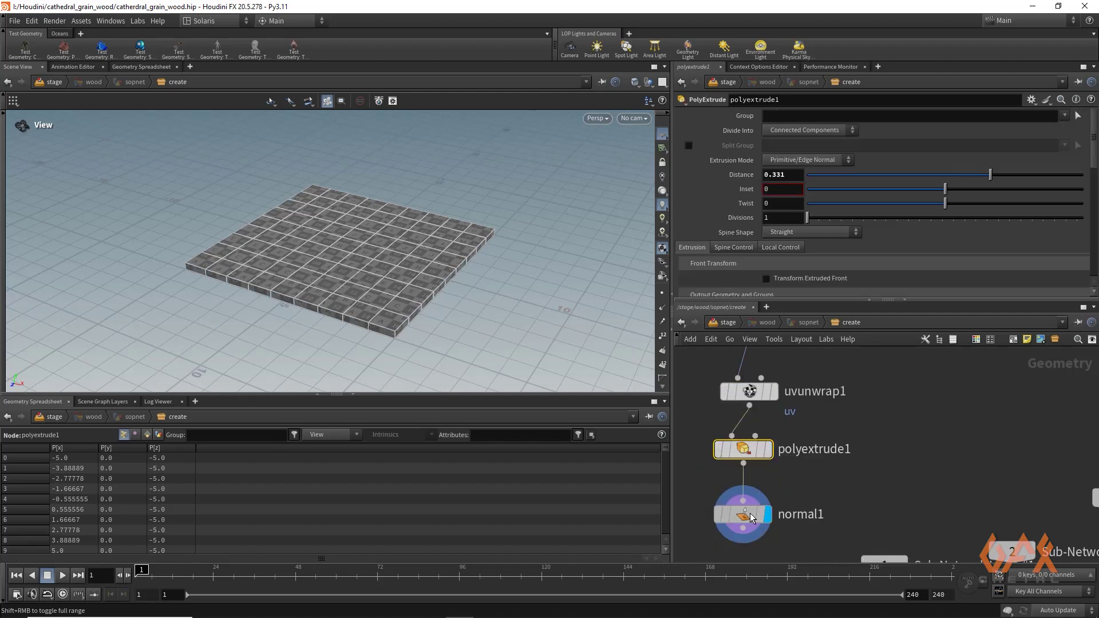
{"action": "left_click", "coordinate": [744, 515]}
Return to the stage level, display the ground node's output and select that node
{"action": "left_click", "coordinate": [721, 322]}
{"action": "left_click", "coordinate": [857, 477]}
{"action": "left_click", "coordinate": [840, 480]}
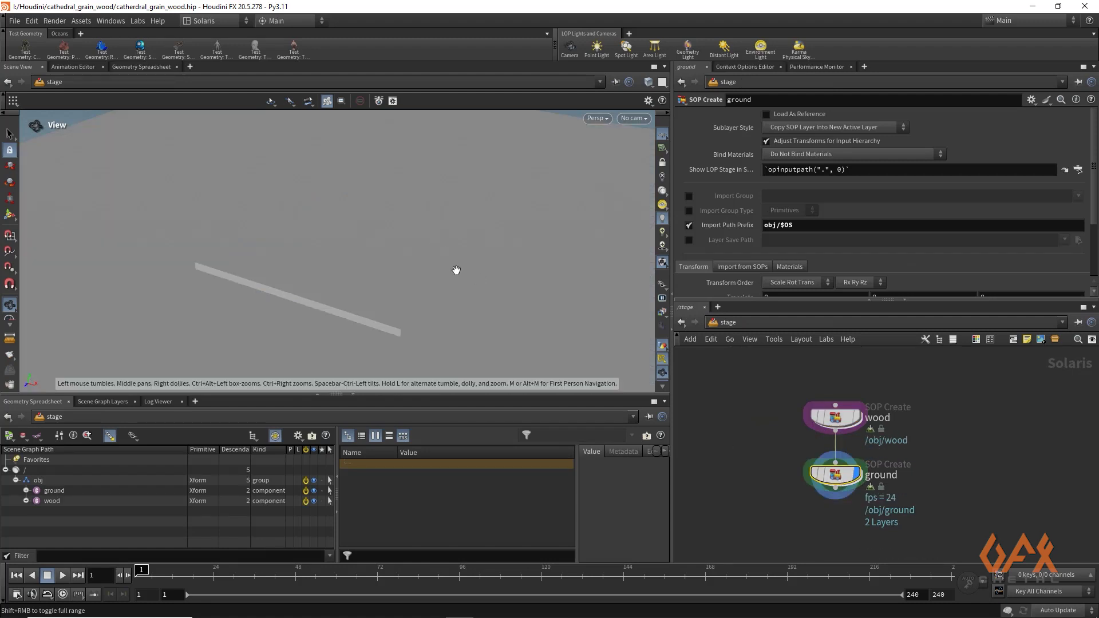
Add a Quick Surface Material node wired to the output of the ground node
{"action": "middle_click_drag", "start_coordinate": [803, 521], "coordinate": [765, 435]}
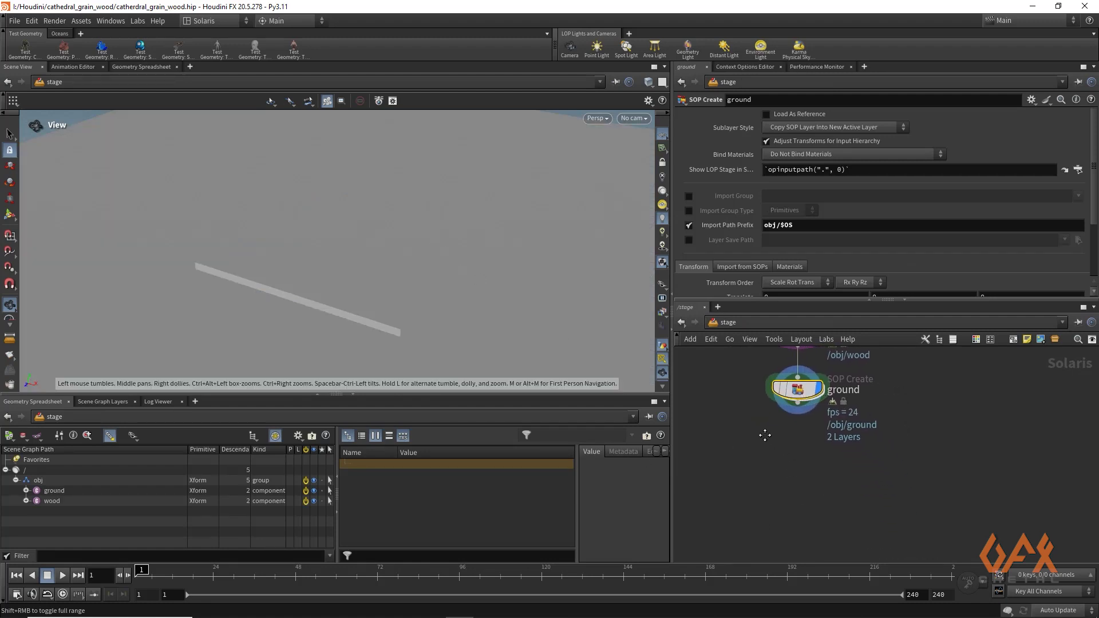
{"action": "left_click", "coordinate": [801, 407]}
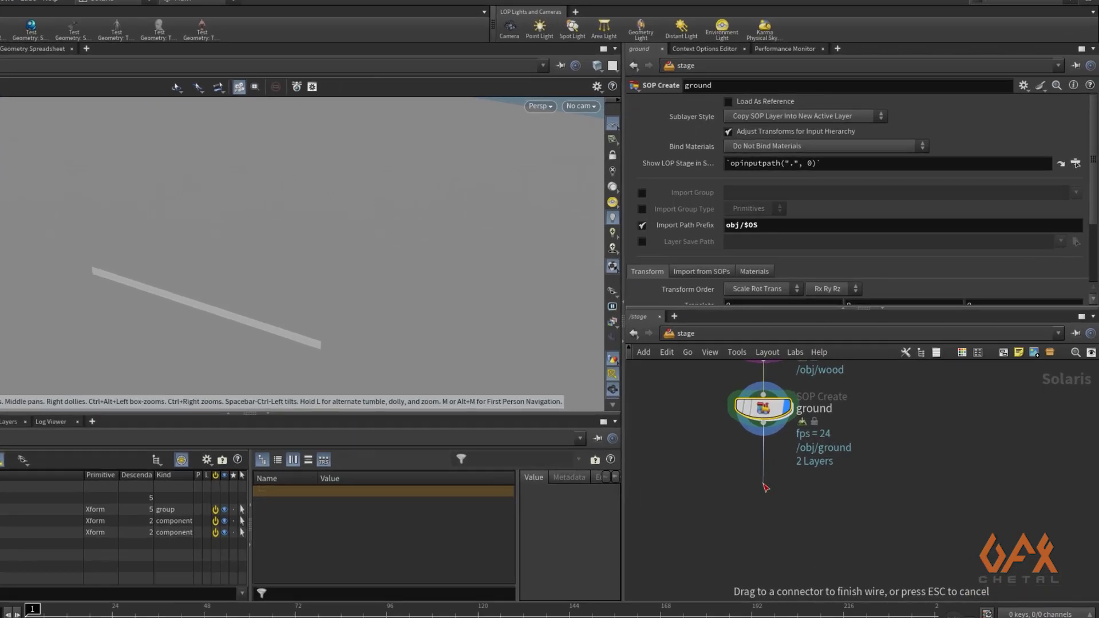
{"action": "left_click", "coordinate": [799, 461]}
{"action": "type", "text": "qu"}
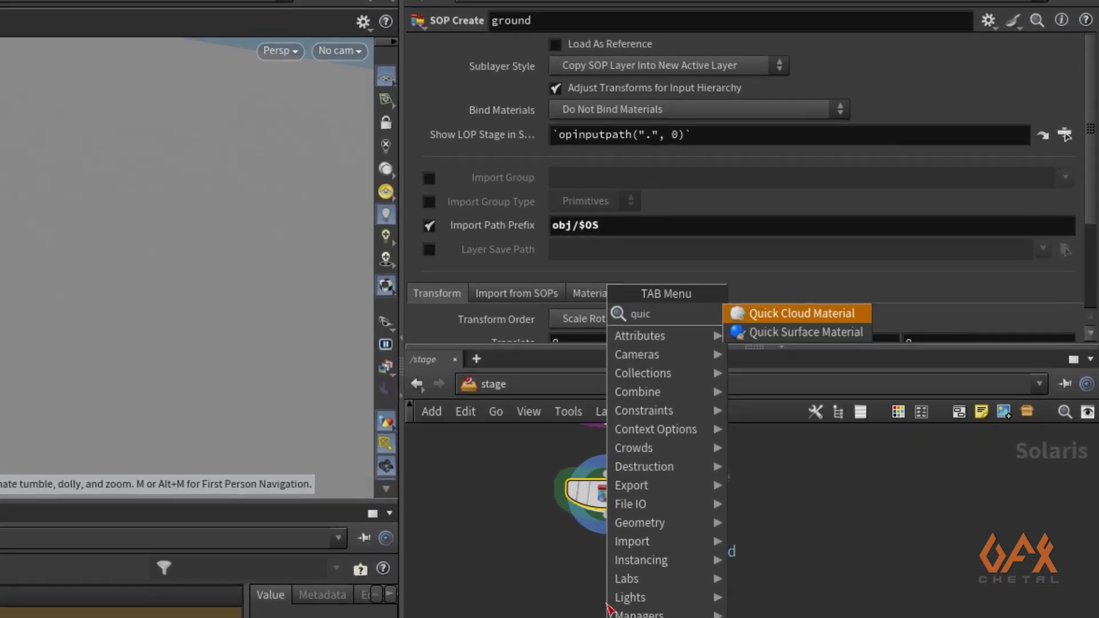
{"action": "type", "text": "ic"}
{"action": "key", "text": "Down"}
{"action": "key", "text": "Return"}
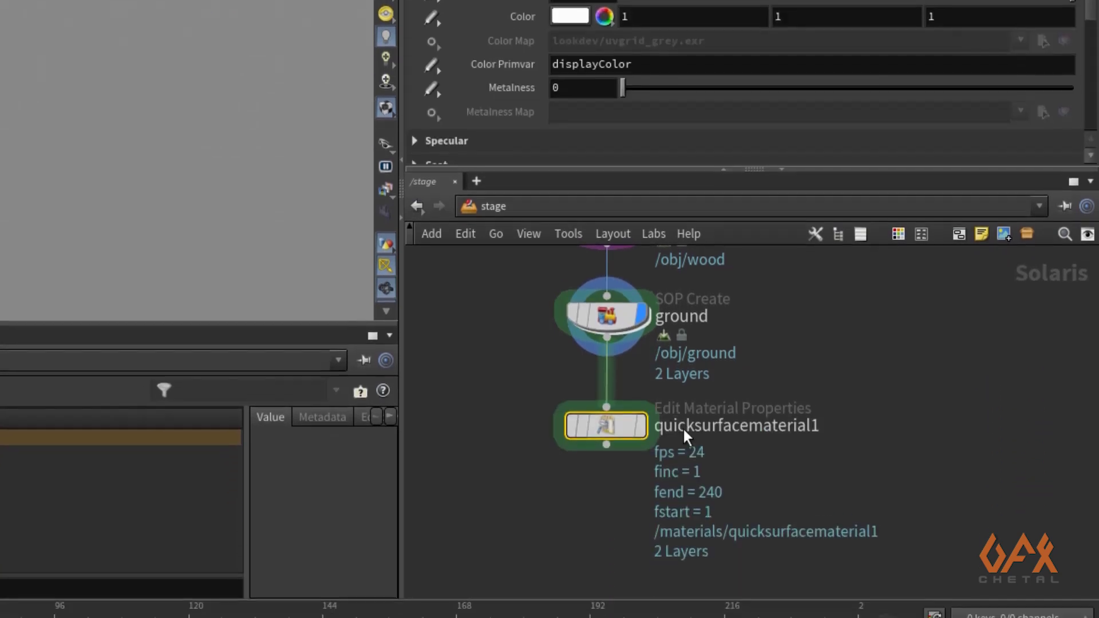
Rename the new surface material node mtl_wood
{"action": "double_click", "coordinate": [686, 435]}
{"action": "key", "text": "ctrl+a"}
{"action": "type", "text": "mtl_wood"}
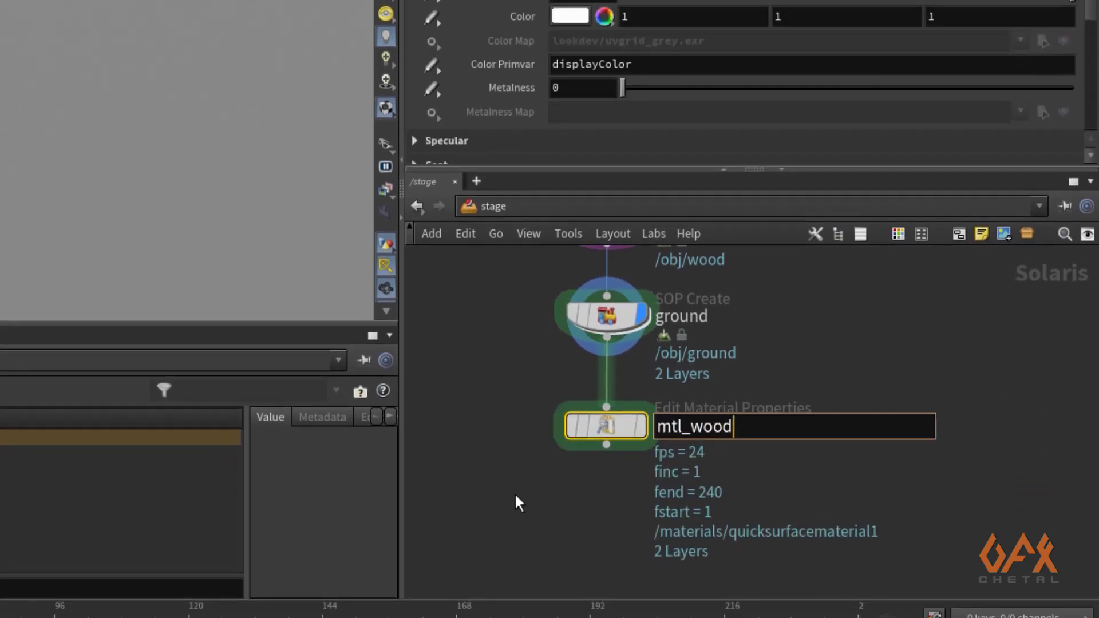
{"action": "key", "text": "Return"}
Add a second Quick Surface Material node wired to the output of mtl_wood
{"action": "left_click_drag", "start_coordinate": [614, 333], "coordinate": [615, 443]}
{"action": "type", "text": "quick"}
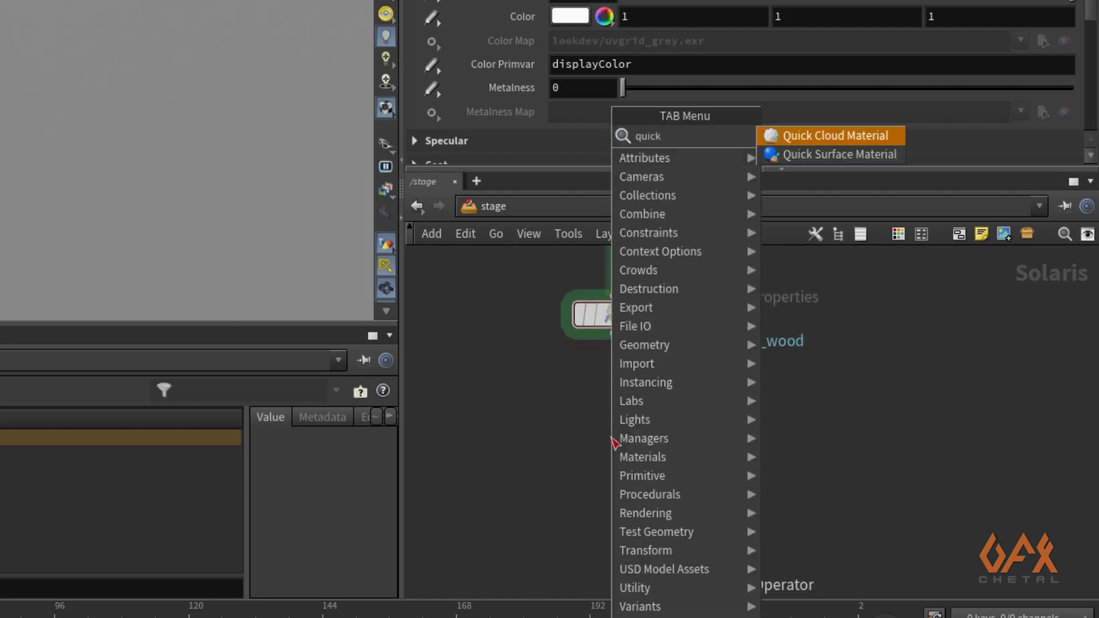
{"action": "key", "text": "Down"}
{"action": "key", "text": "Return"}
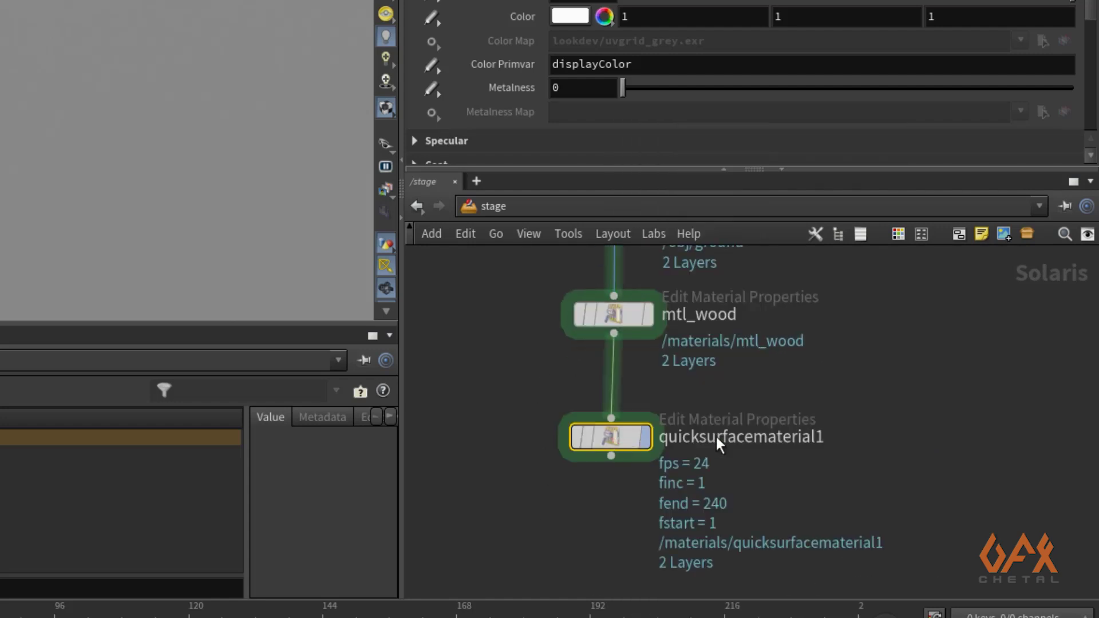
Rename the second surface material node mtl_ground
{"action": "double_click", "coordinate": [723, 438]}
{"action": "left_click_drag", "start_coordinate": [830, 439], "coordinate": [410, 456]}
{"action": "type", "text": "m"}
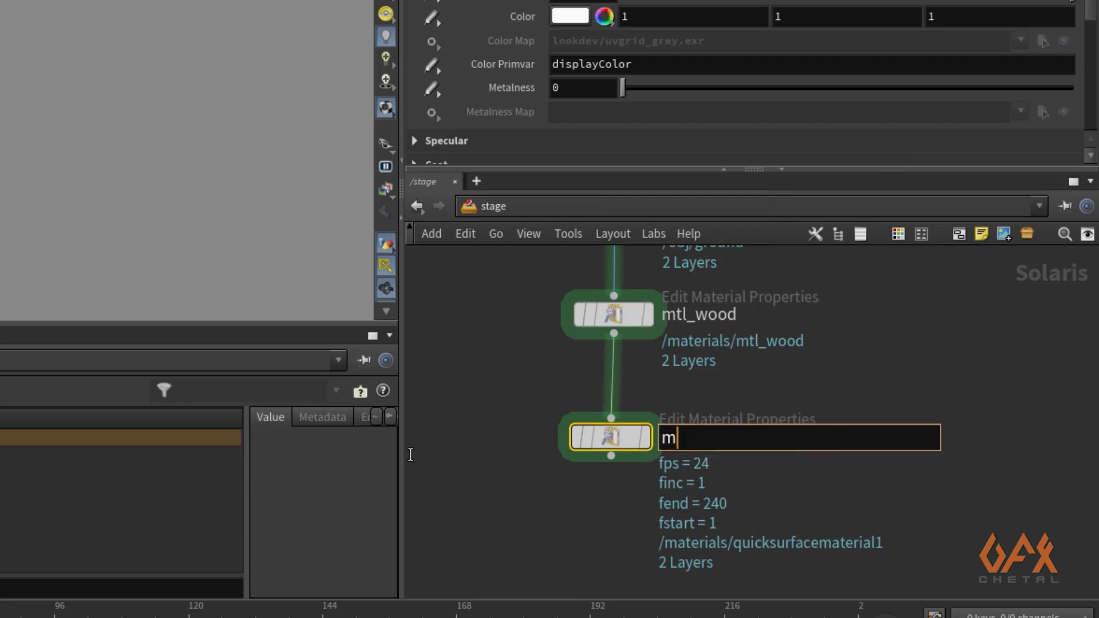
{"action": "type", "text": "tl_ground"}
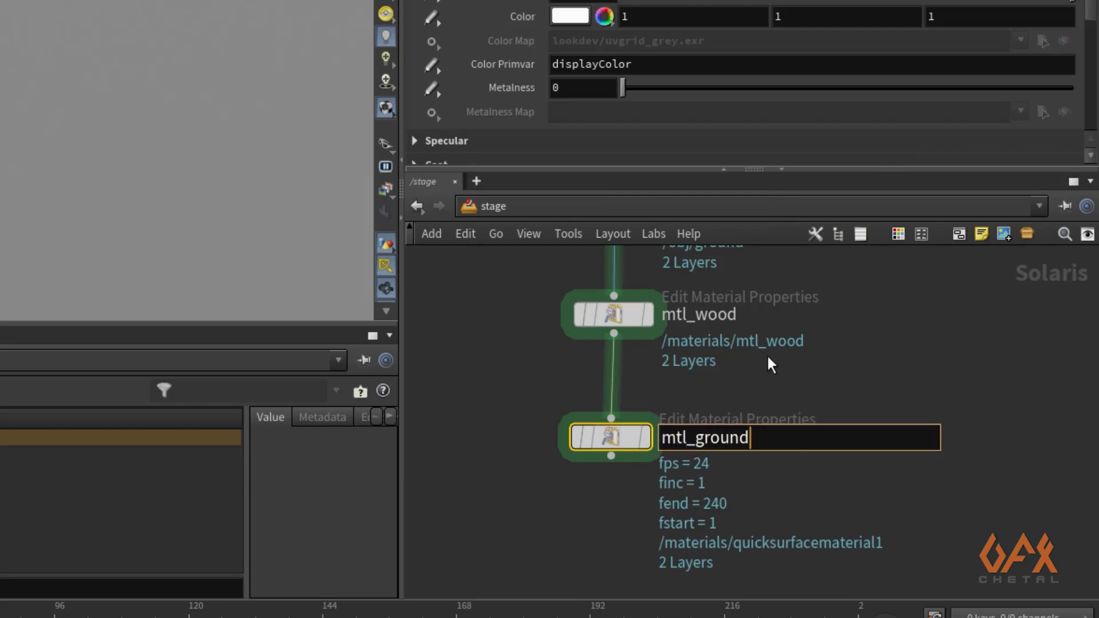
{"action": "key", "text": "Return"}
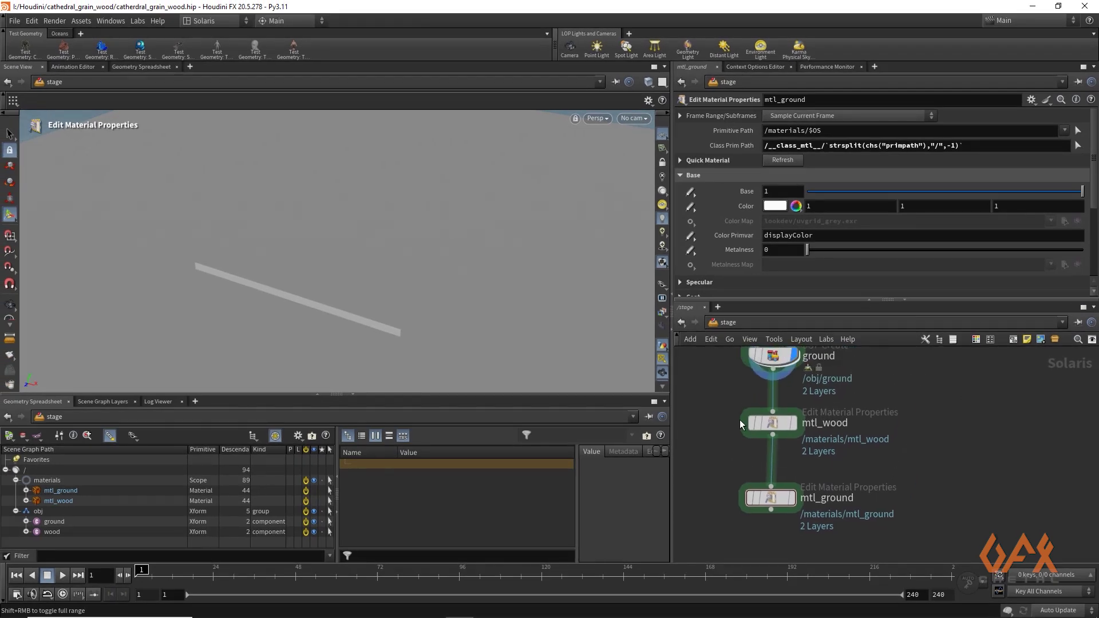
Switch mtl_wood's base Color Map to Set or Create and create a COP texture for it
{"action": "mouse_move", "coordinate": [760, 422]}
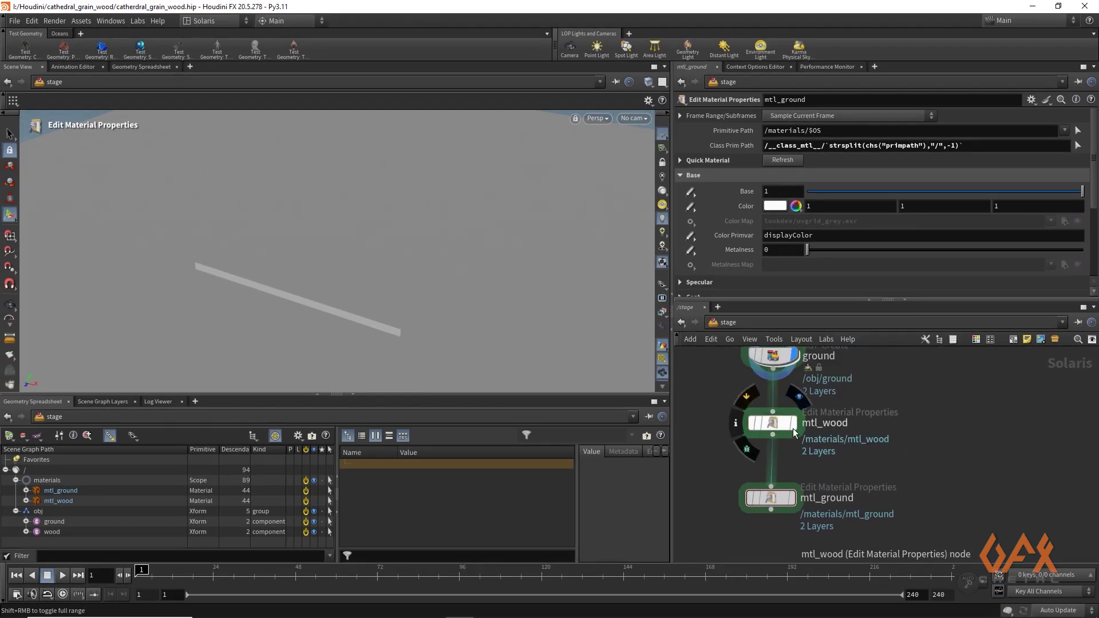
{"action": "left_click", "coordinate": [771, 422]}
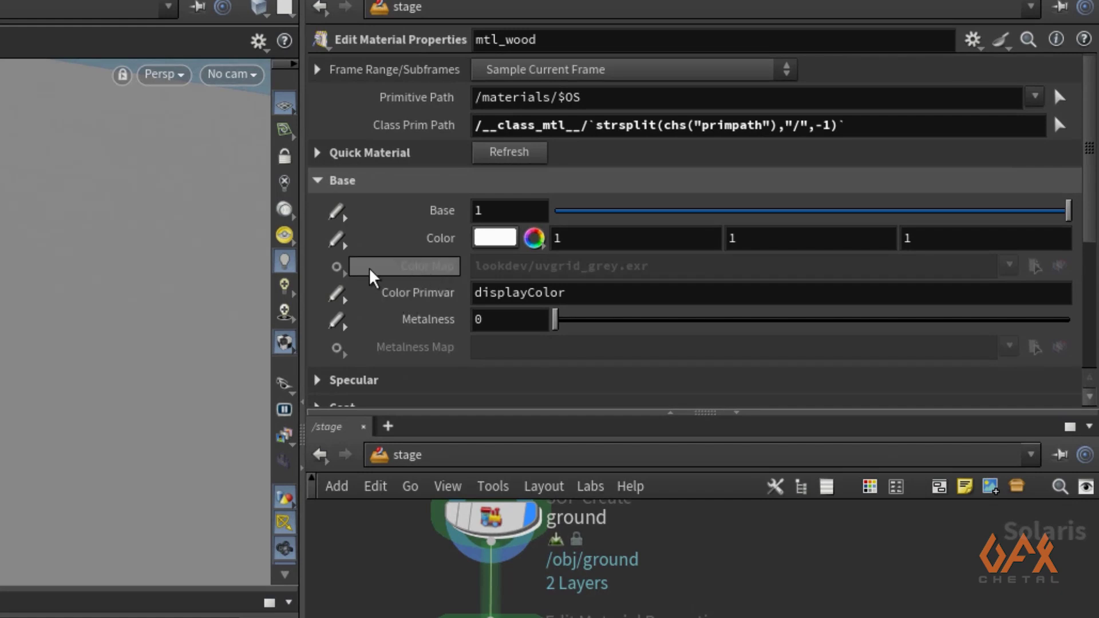
{"action": "left_click", "coordinate": [339, 268]}
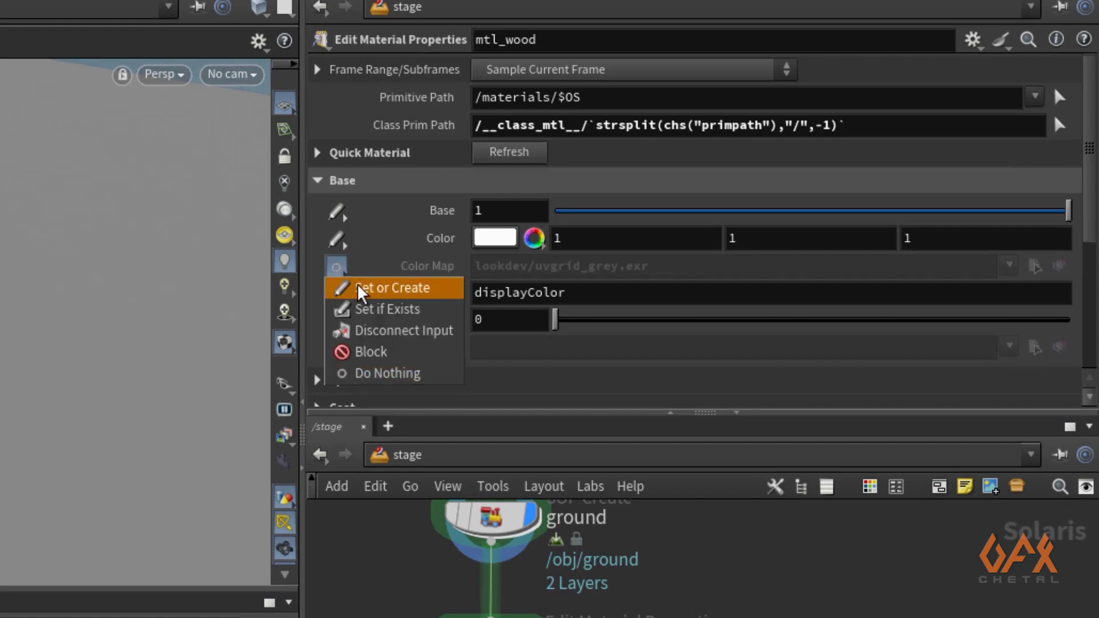
{"action": "left_click", "coordinate": [390, 288]}
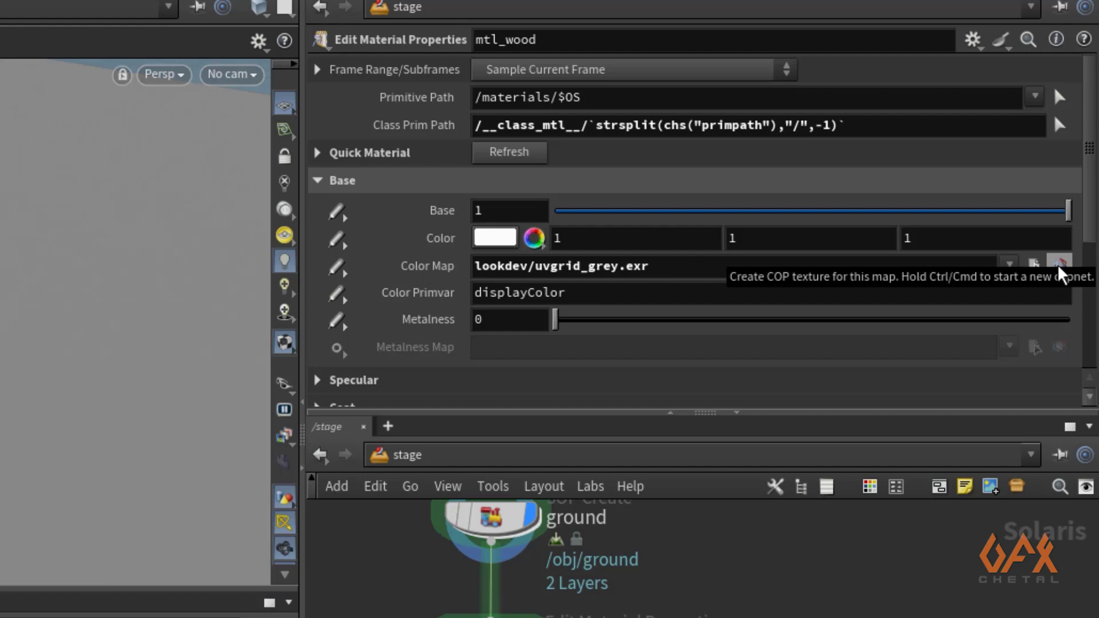
{"action": "left_click", "coordinate": [1061, 265]}
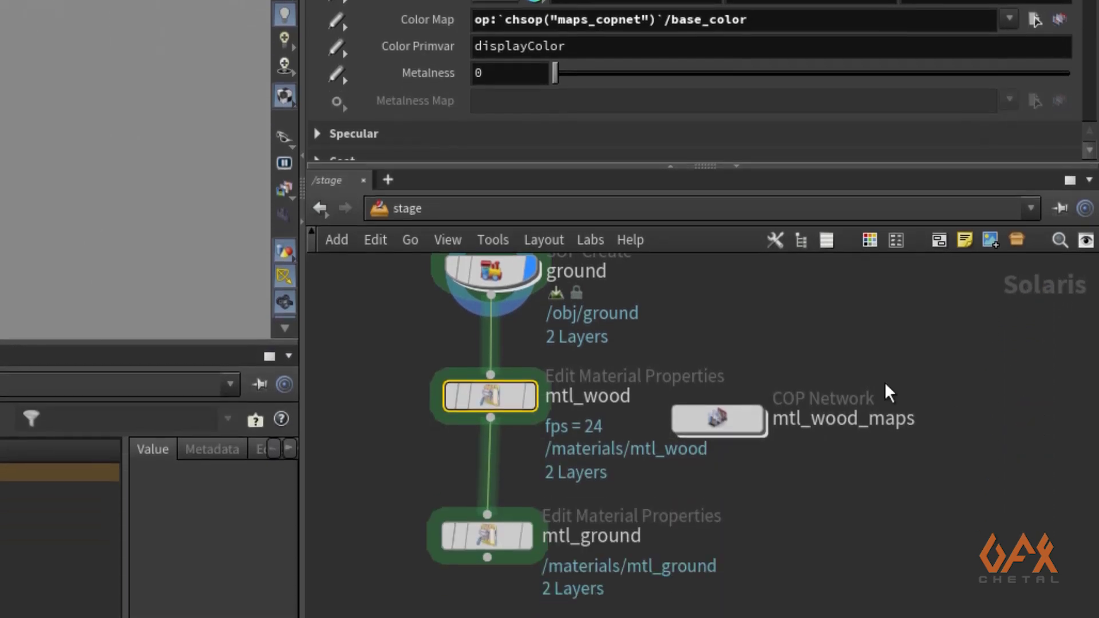
Move the mtl_wood_maps COP network farther from the material nodes and inspect the base color nodes inside it
{"action": "middle_click_drag", "start_coordinate": [813, 564], "coordinate": [601, 545]}
{"action": "left_click_drag", "start_coordinate": [525, 343], "coordinate": [757, 318]}
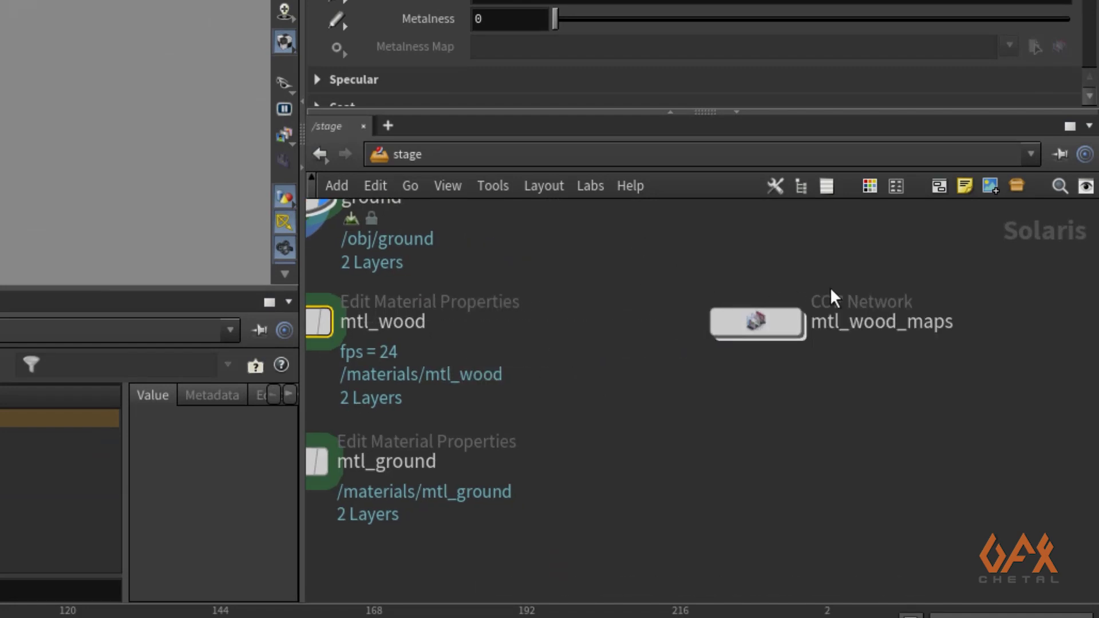
{"action": "double_click", "coordinate": [767, 319]}
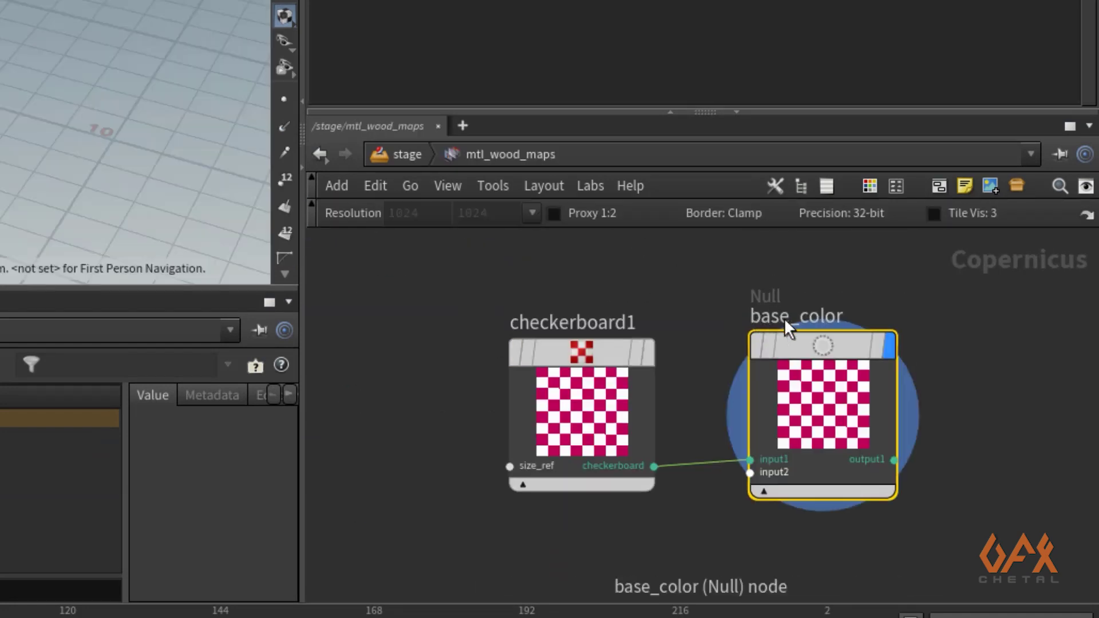
{"action": "mouse_move", "coordinate": [833, 352]}
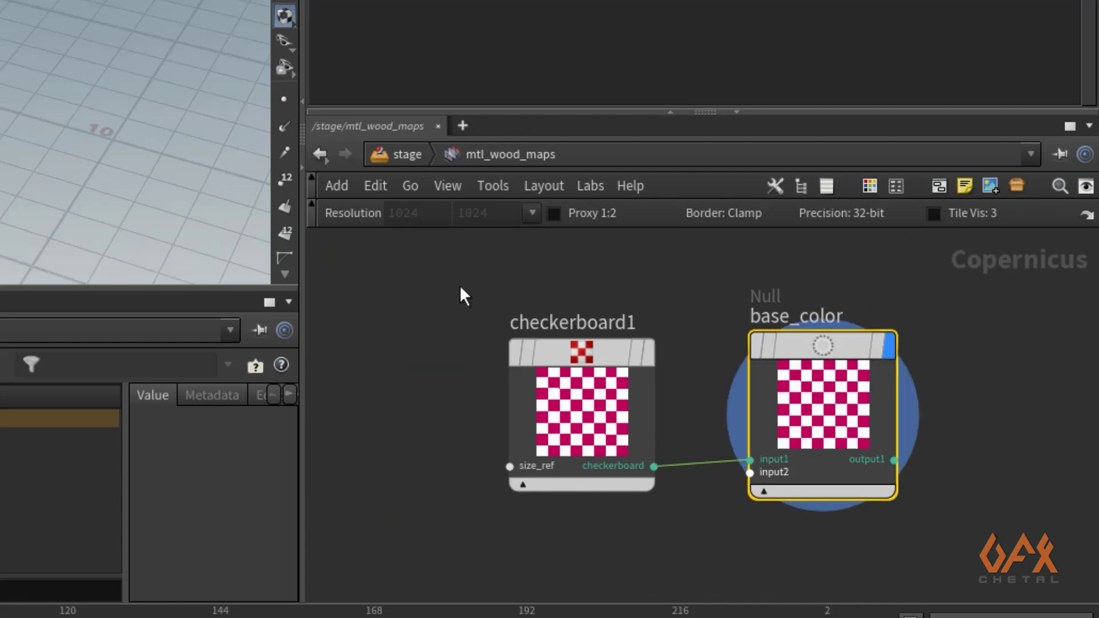
{"action": "left_click", "coordinate": [410, 154]}
{"action": "middle_click_drag", "start_coordinate": [626, 396], "coordinate": [689, 428]}
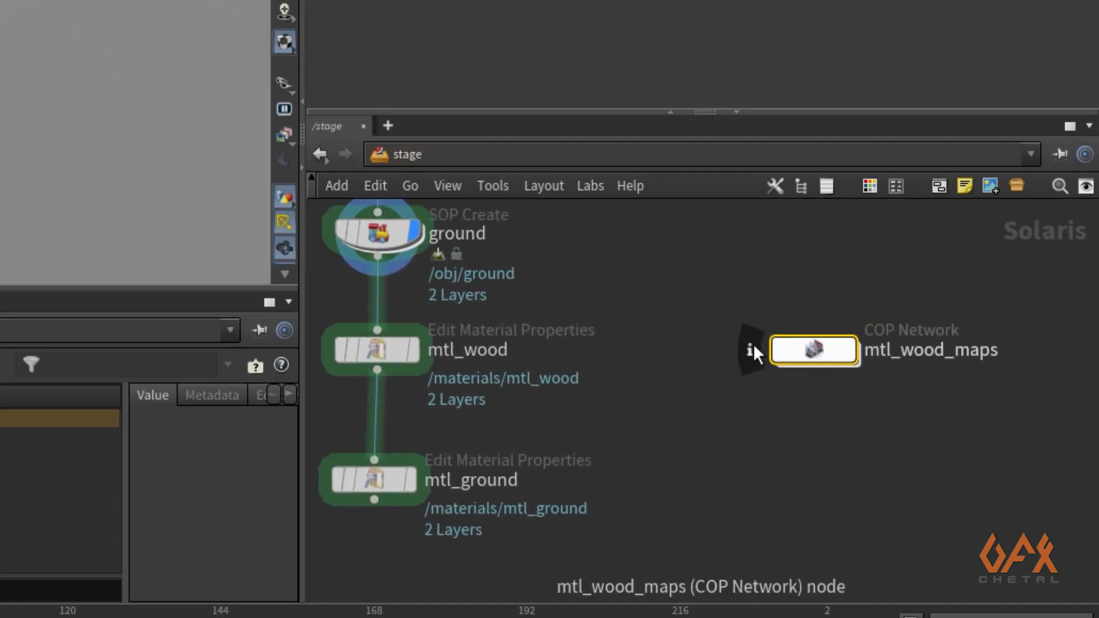
Switch mtl_wood's specular Roughness Map to Set or Create and create a COP texture for it
{"action": "left_click", "coordinate": [383, 347]}
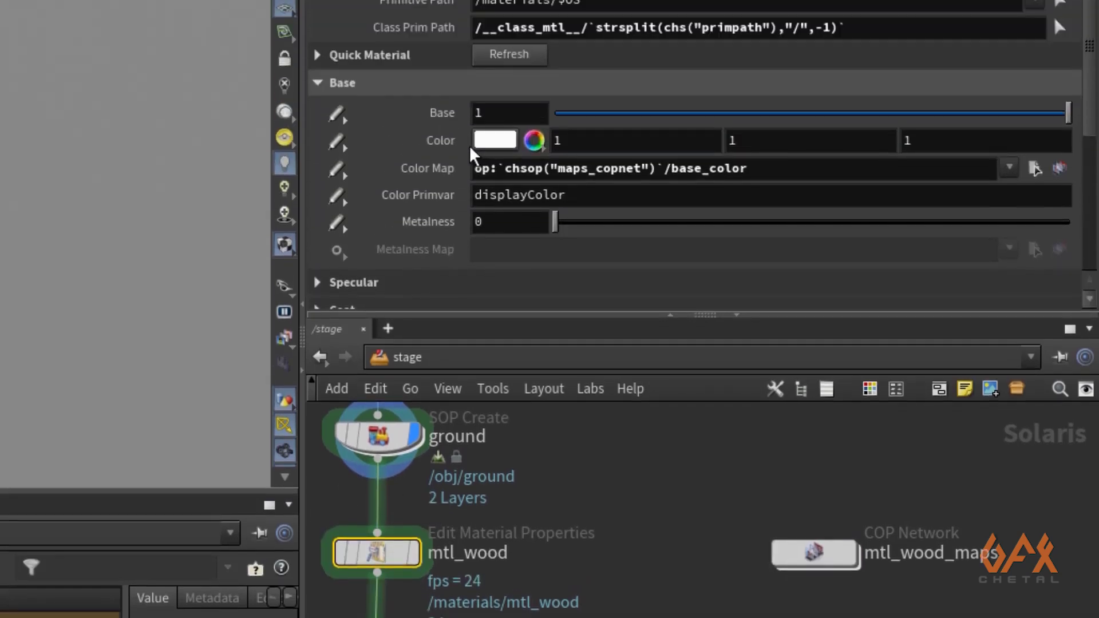
{"action": "scroll", "coordinate": [470, 57], "scroll_direction": "down", "scroll_amount": 2}
{"action": "left_click", "coordinate": [317, 82]}
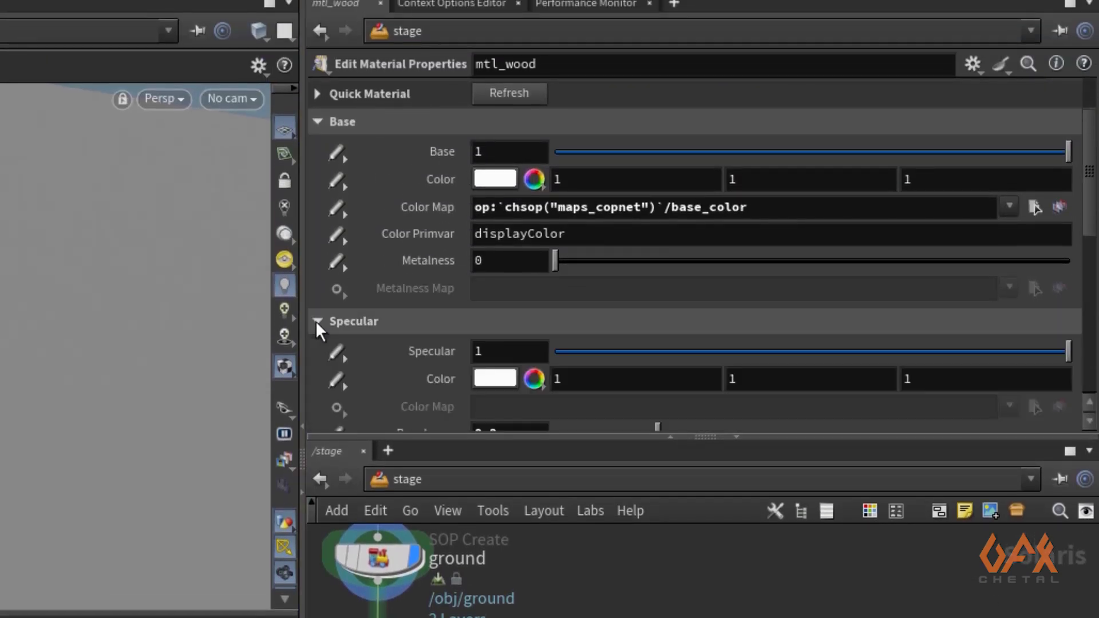
{"action": "scroll", "coordinate": [424, 266], "scroll_direction": "down", "scroll_amount": 6}
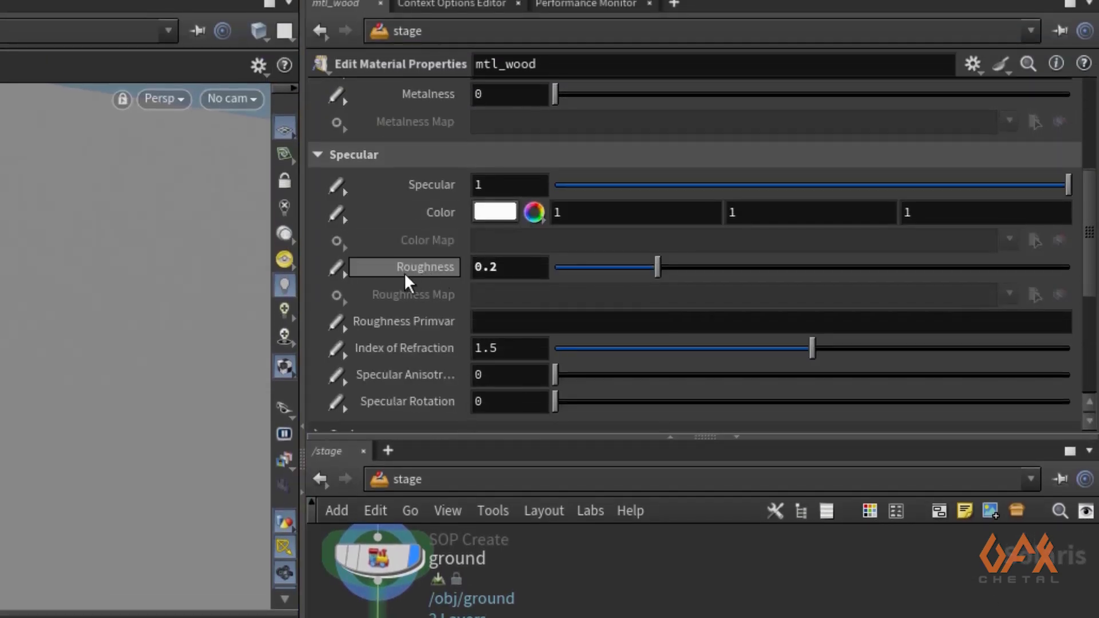
{"action": "left_click", "coordinate": [337, 296]}
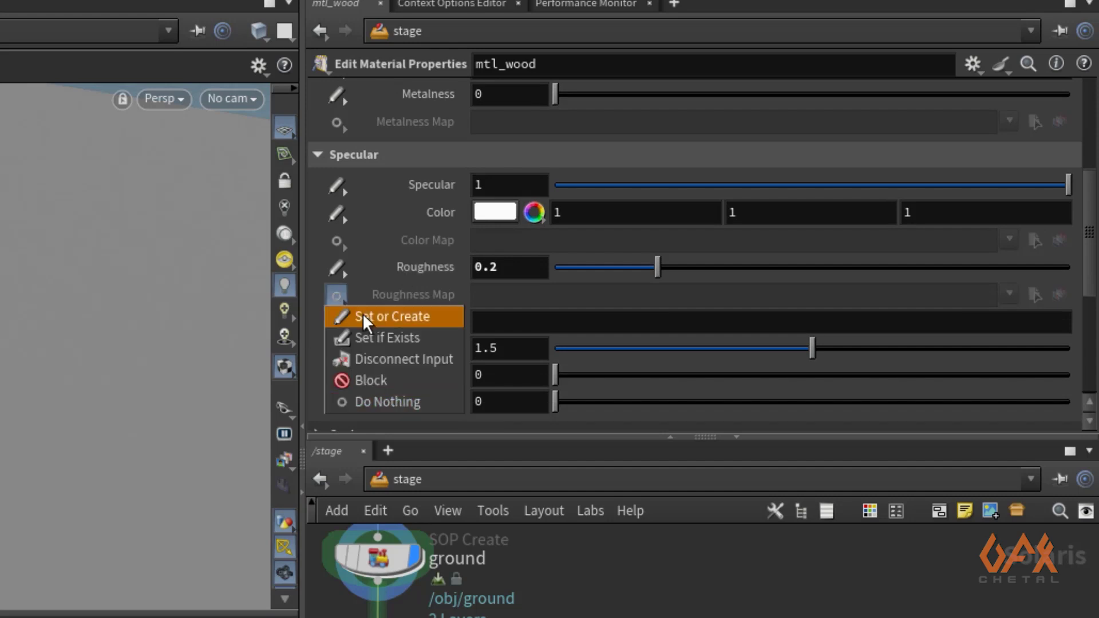
{"action": "left_click", "coordinate": [364, 317]}
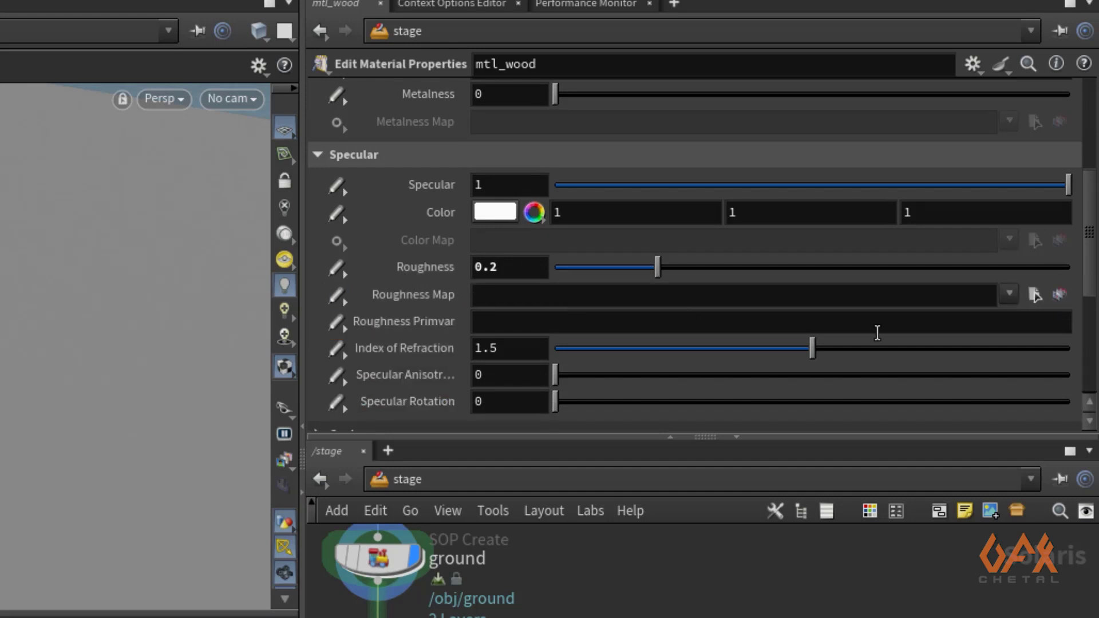
{"action": "left_click", "coordinate": [1059, 292]}
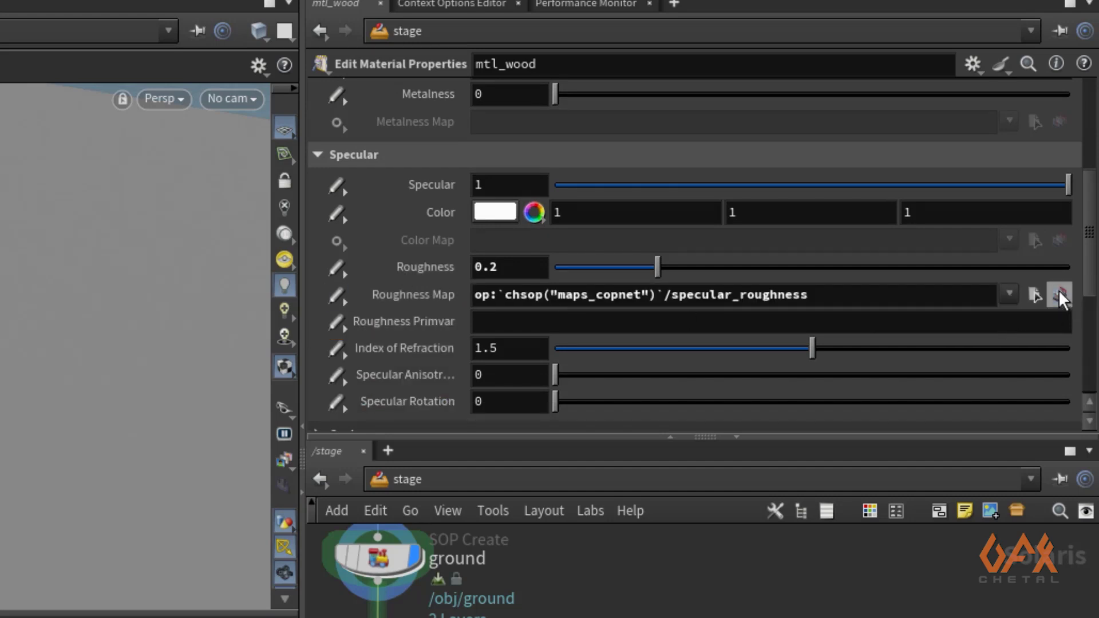
Set mtl_wood's Bump Style to Normal
{"action": "left_click_drag", "start_coordinate": [1090, 252], "coordinate": [1092, 361]}
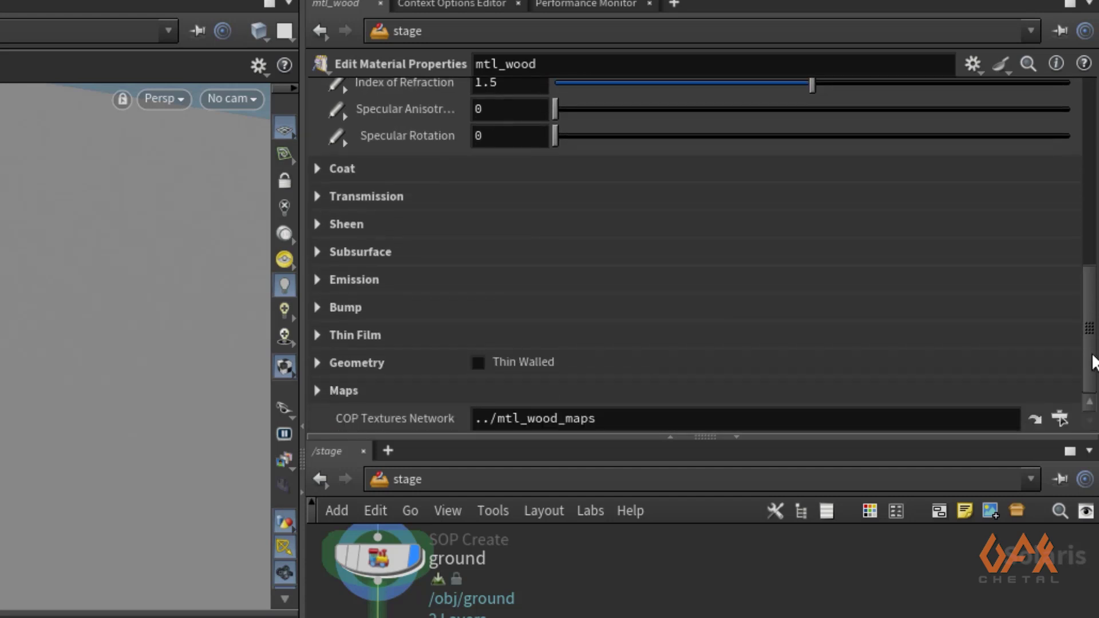
{"action": "left_click", "coordinate": [314, 307]}
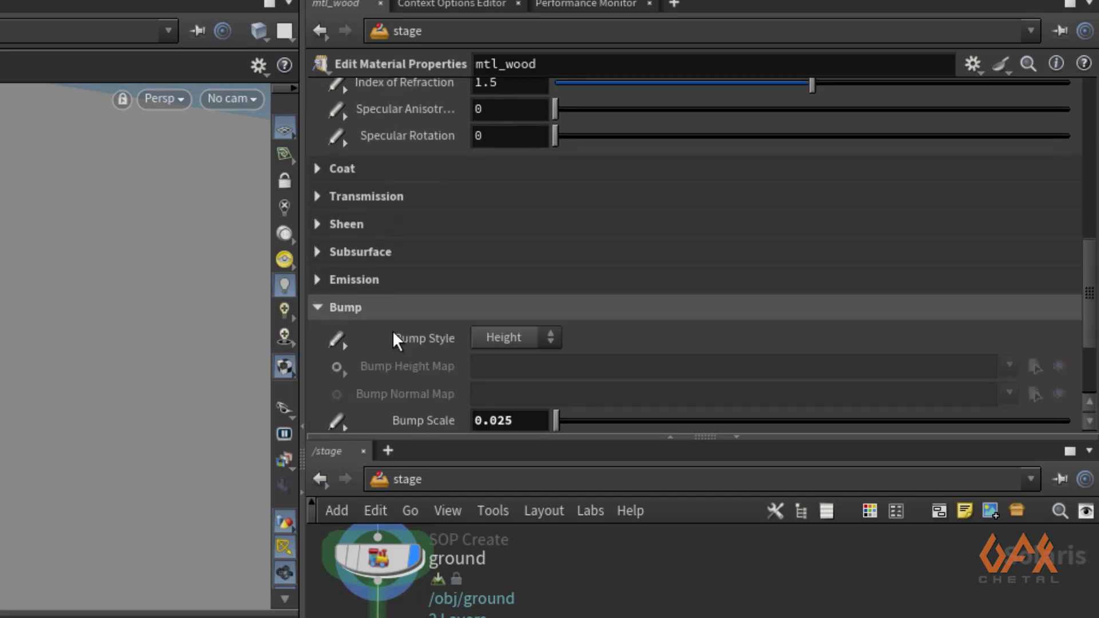
{"action": "left_click", "coordinate": [490, 337]}
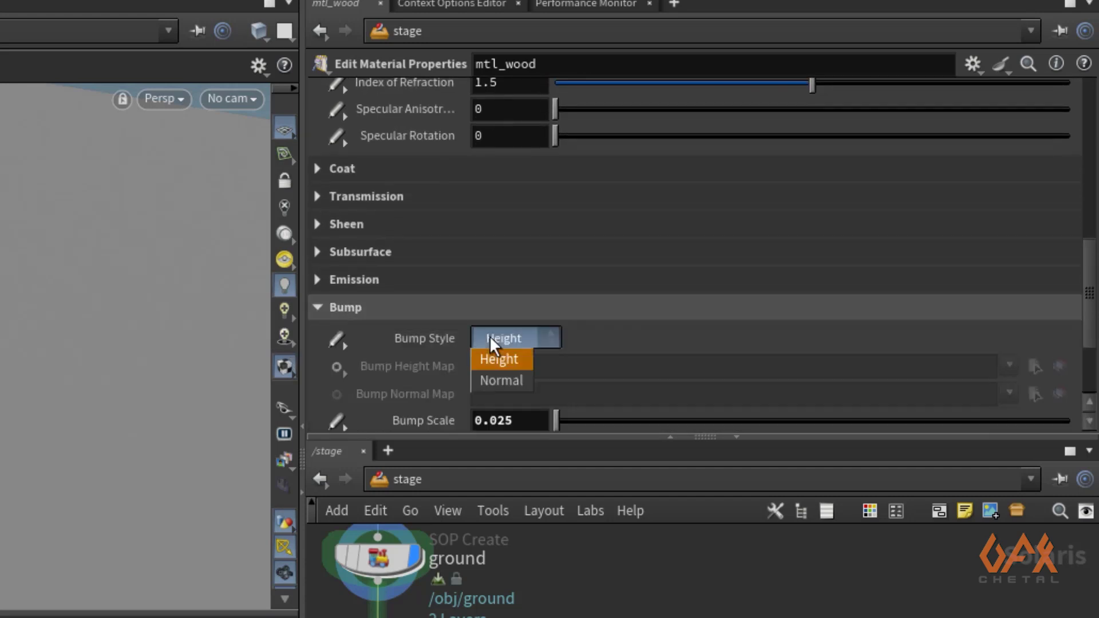
{"action": "left_click", "coordinate": [492, 378]}
Switch mtl_wood's Bump Normal Map to Set or Create and create a COP texture for it
{"action": "scroll", "coordinate": [412, 367], "scroll_direction": "down", "scroll_amount": 2}
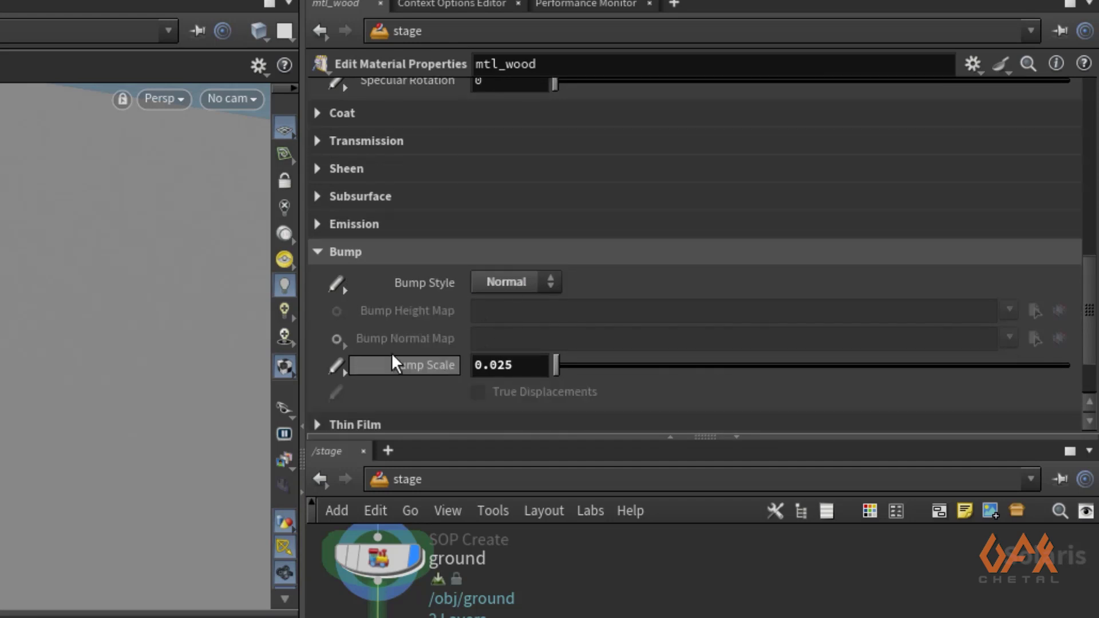
{"action": "left_click", "coordinate": [338, 339]}
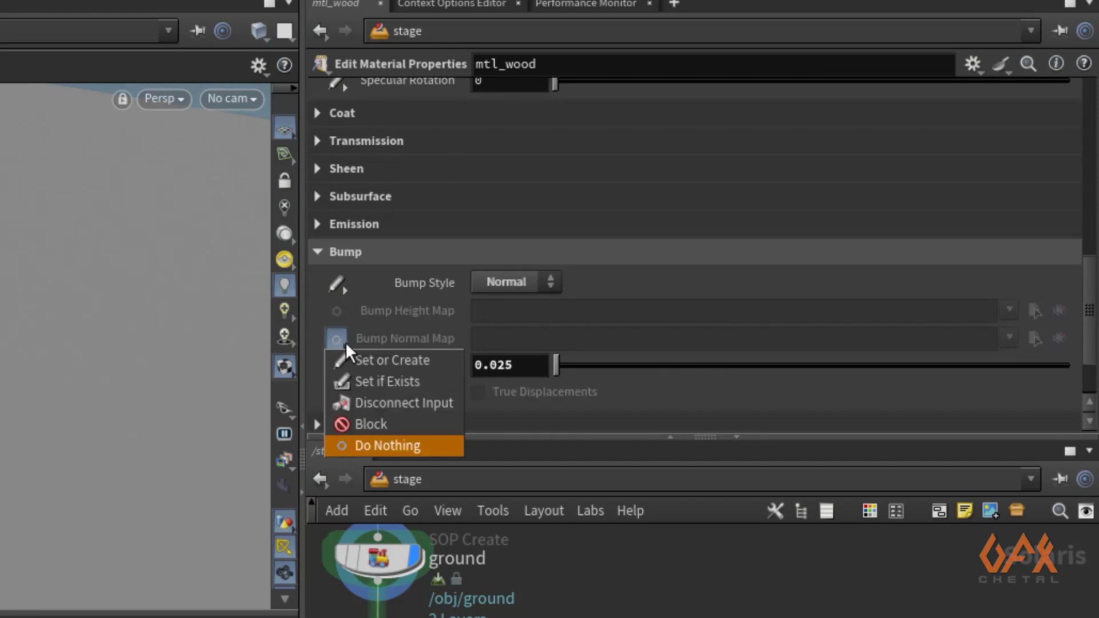
{"action": "left_click", "coordinate": [383, 359]}
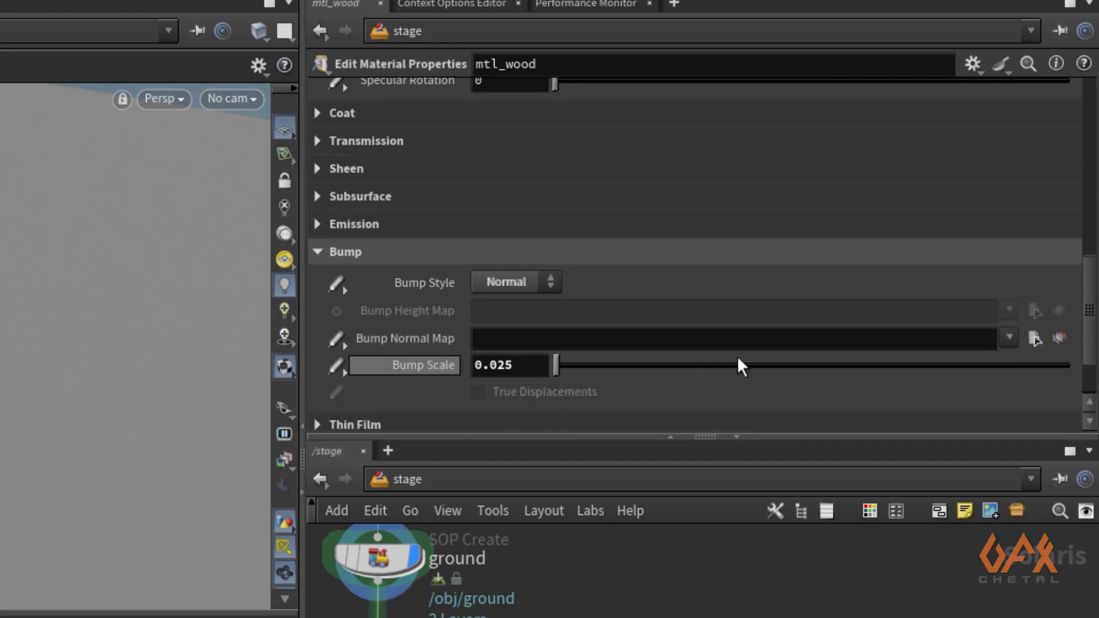
{"action": "left_click", "coordinate": [1061, 336]}
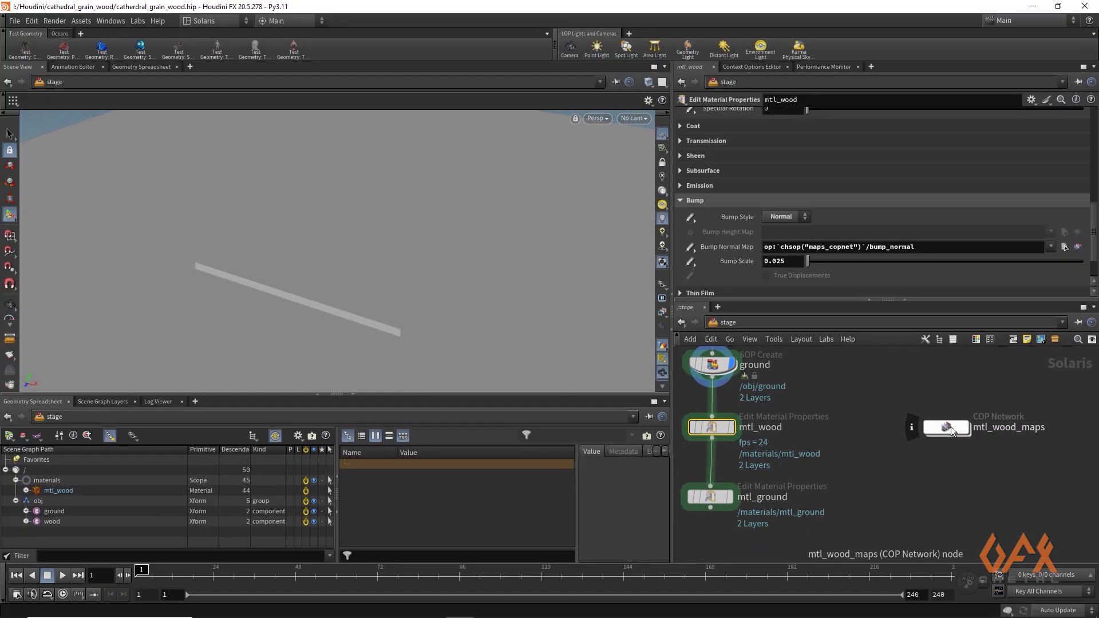
Enter the mtl_wood_maps COP network and examine the base_color, specular_roughness and bump_normal node chains
{"action": "double_click", "coordinate": [951, 427]}
{"action": "scroll", "coordinate": [754, 421], "scroll_direction": "down", "scroll_amount": 5}
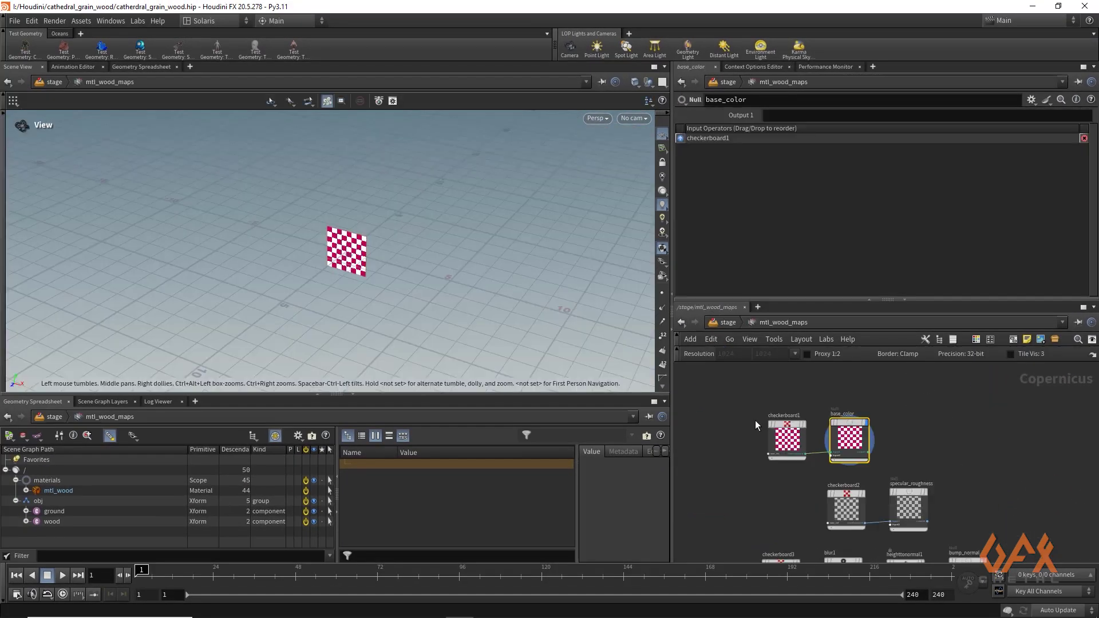
{"action": "middle_click_drag", "start_coordinate": [733, 463], "coordinate": [758, 452]}
{"action": "scroll", "coordinate": [865, 432], "scroll_direction": "up", "scroll_amount": 3}
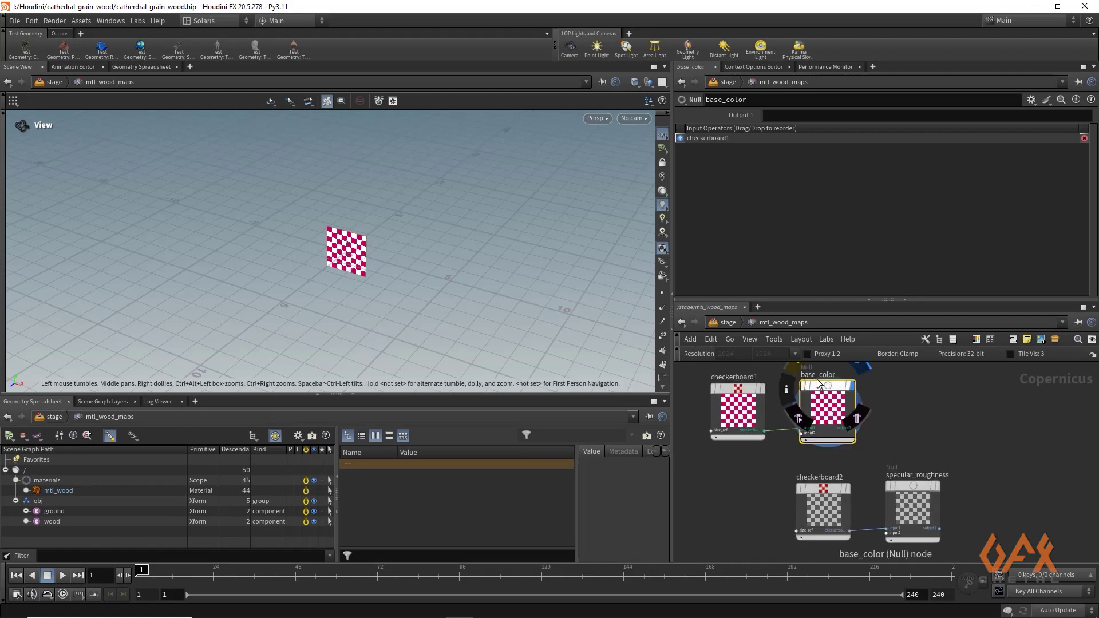
{"action": "middle_click_drag", "start_coordinate": [920, 414], "coordinate": [798, 325]}
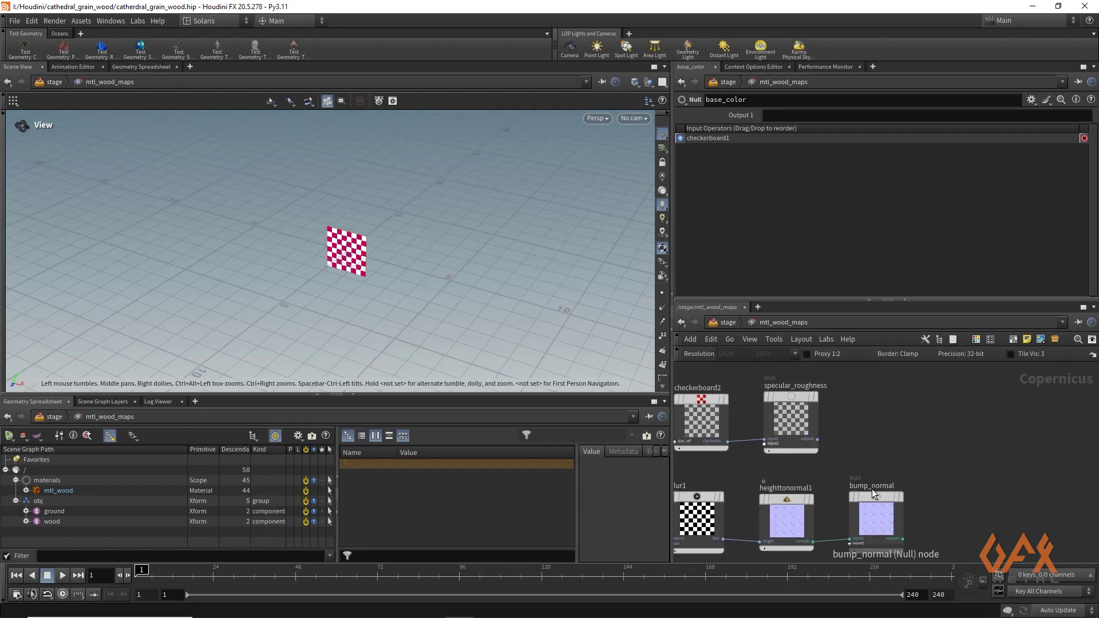
{"action": "mouse_move", "coordinate": [863, 496]}
{"action": "middle_click_drag", "start_coordinate": [747, 469], "coordinate": [813, 543]}
{"action": "mouse_move", "coordinate": [848, 445]}
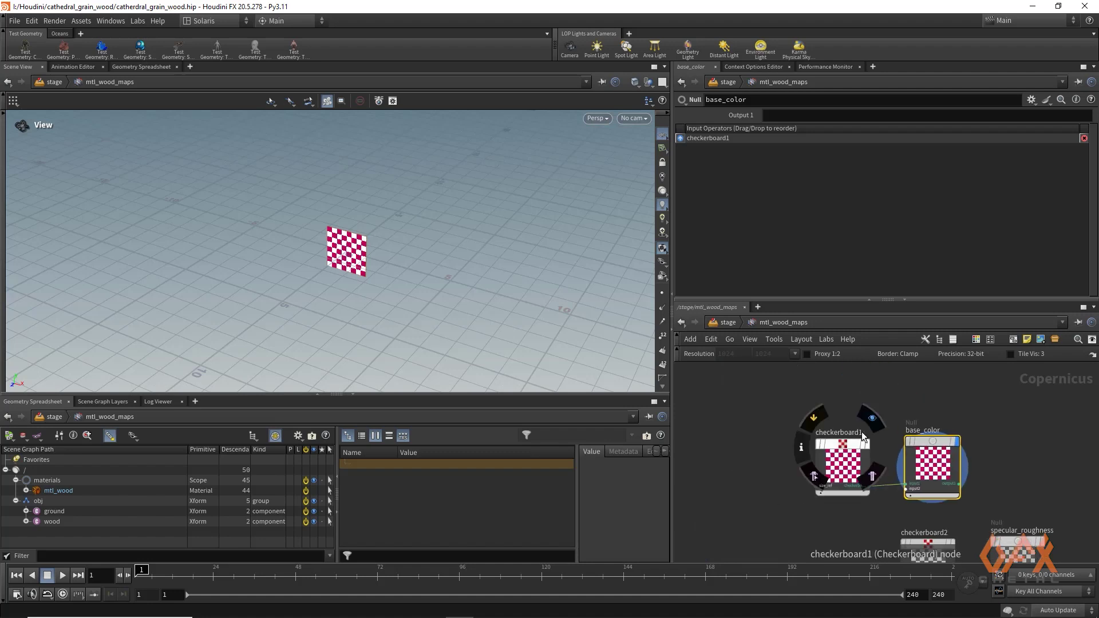
Delete the placeholder checkerboard and blur nodes feeding the color, roughness and bump chains, keeping the output nulls and heighttonormal1
{"action": "left_click_drag", "start_coordinate": [775, 400], "coordinate": [878, 534]}
{"action": "key", "text": "Delete"}
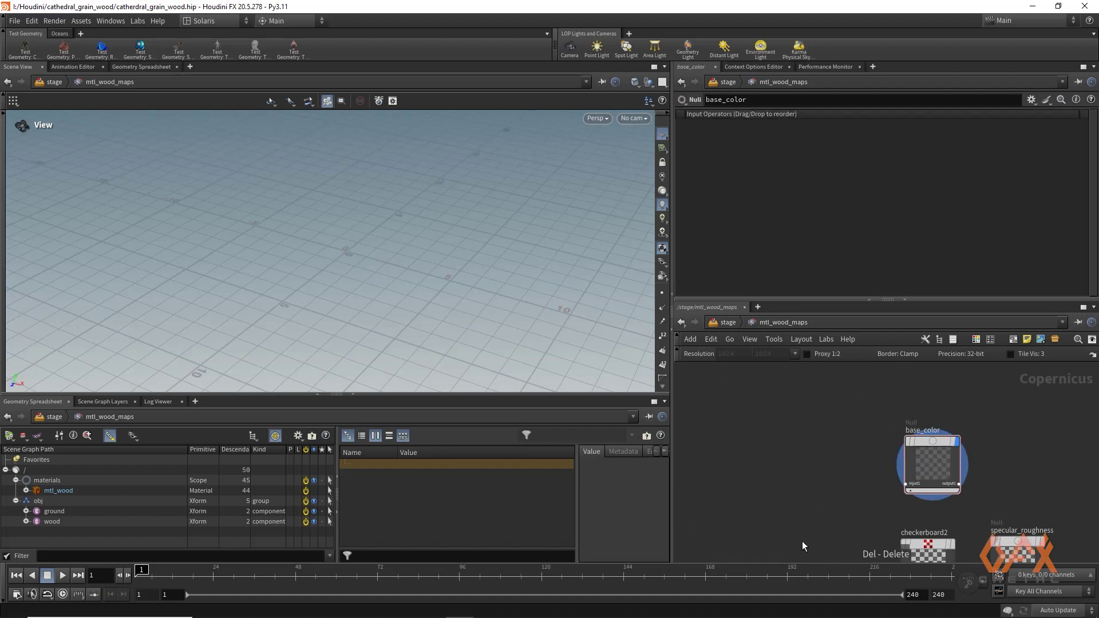
{"action": "middle_click_drag", "start_coordinate": [802, 541], "coordinate": [830, 405]}
{"action": "left_click_drag", "start_coordinate": [957, 476], "coordinate": [960, 479]}
{"action": "key", "text": "Delete"}
{"action": "middle_click_drag", "start_coordinate": [732, 440], "coordinate": [757, 376]}
{"action": "left_click_drag", "start_coordinate": [784, 393], "coordinate": [968, 511]}
{"action": "key", "text": "Delete"}
{"action": "middle_click_drag", "start_coordinate": [802, 416], "coordinate": [918, 552]}
{"action": "scroll", "coordinate": [842, 475], "scroll_direction": "down", "scroll_amount": 3}
{"action": "middle_click_drag", "start_coordinate": [782, 428], "coordinate": [856, 454]}
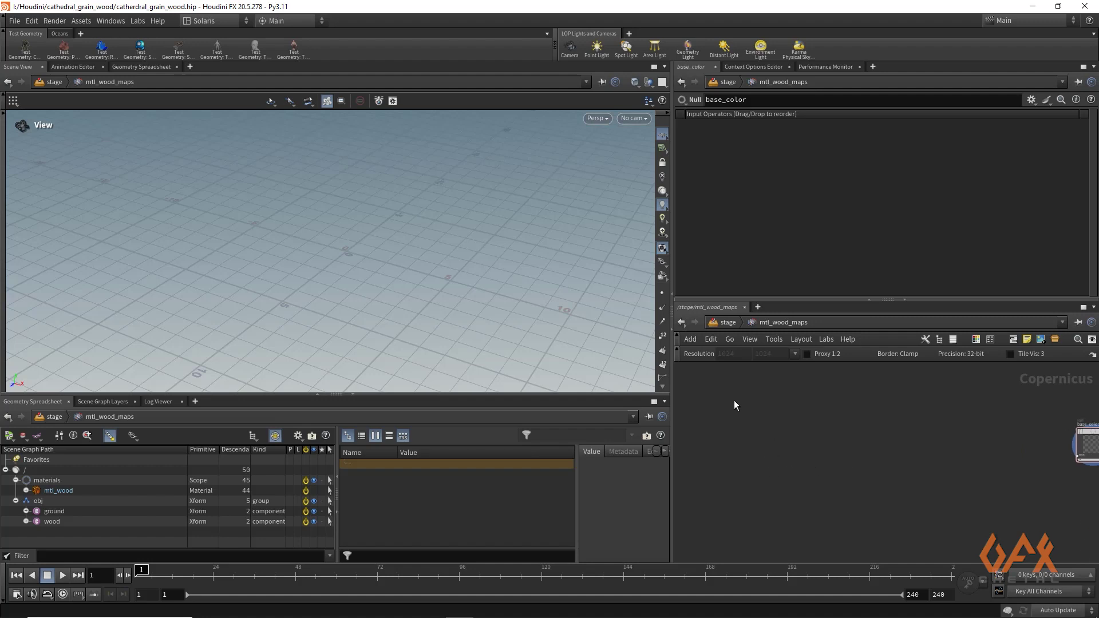
Enlarge the network editor, then add a Tile Pattern node well ahead of base_color and display it in the viewport
{"action": "left_click_drag", "start_coordinate": [672, 373], "coordinate": [486, 370]}
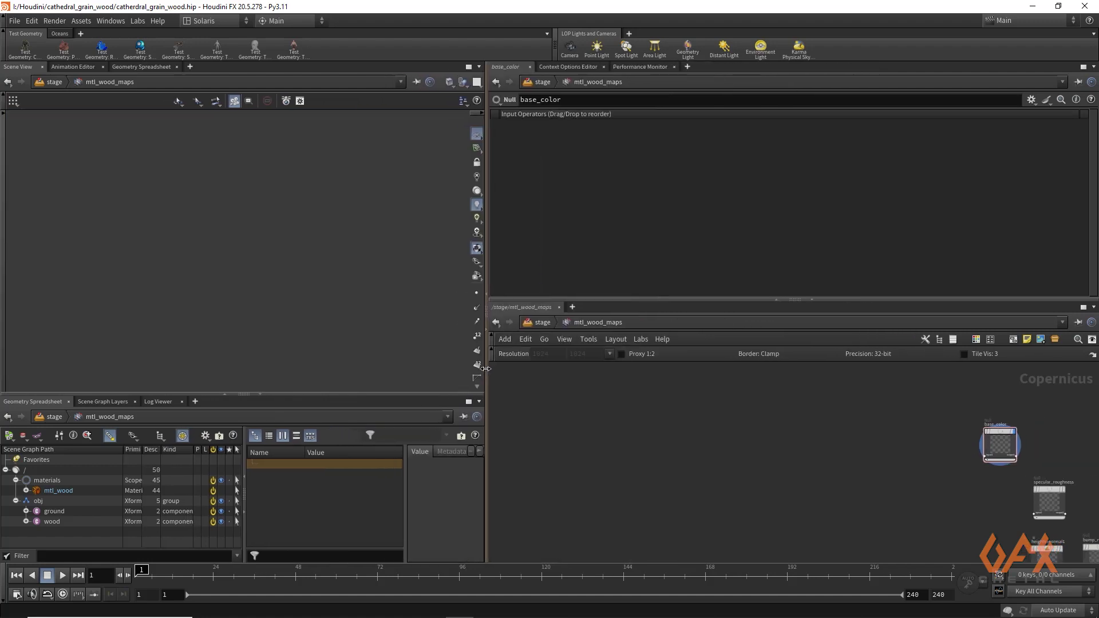
{"action": "left_click_drag", "start_coordinate": [626, 301], "coordinate": [631, 260]}
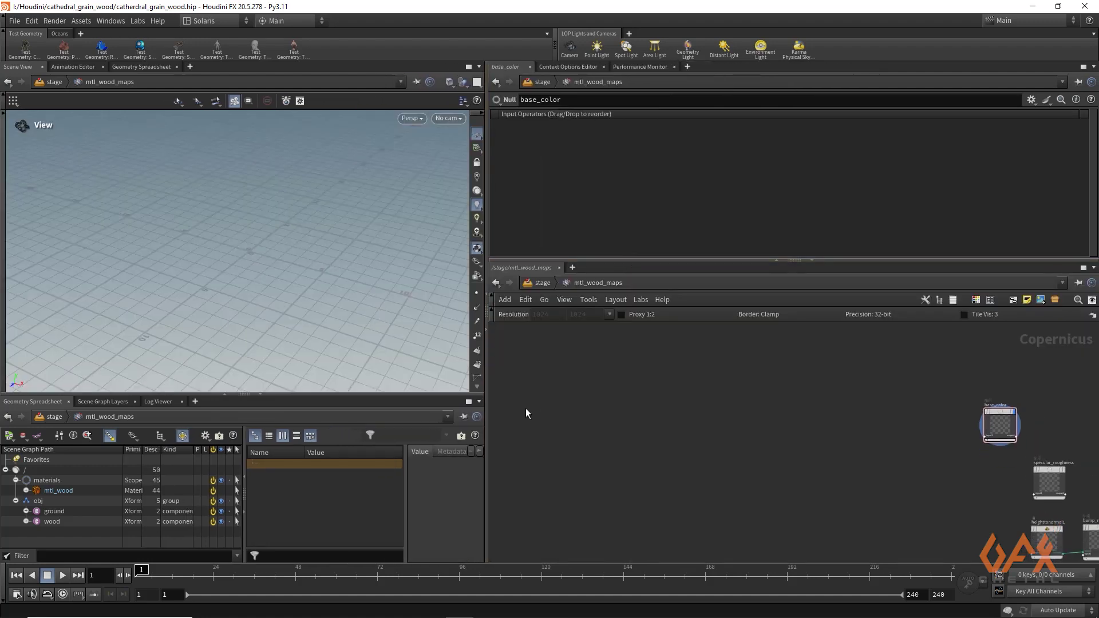
{"action": "middle_click_drag", "start_coordinate": [526, 408], "coordinate": [599, 419]}
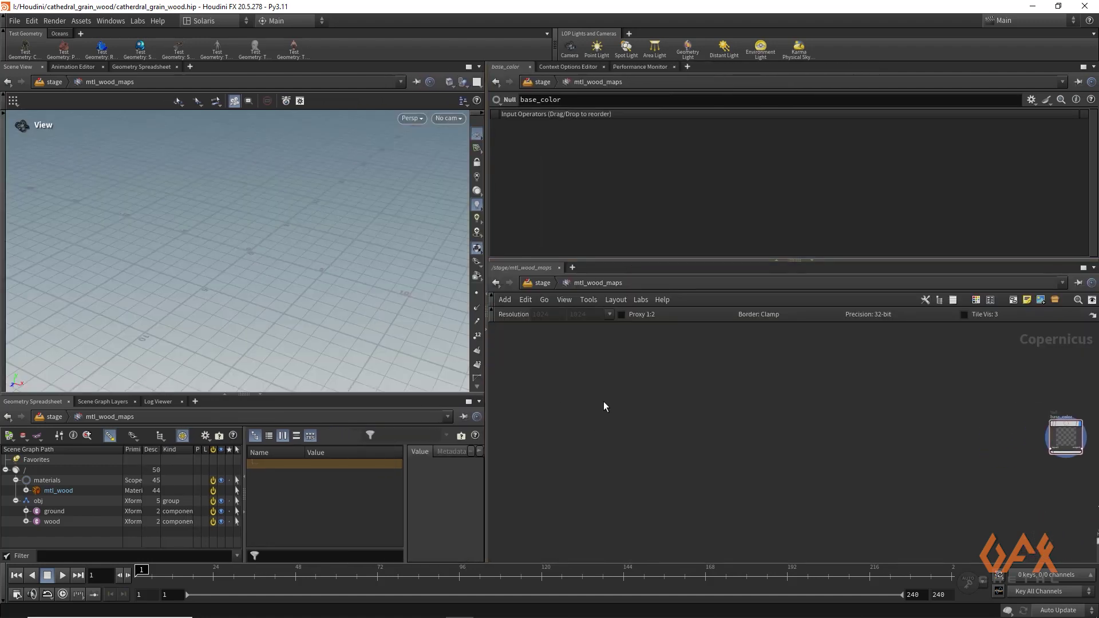
{"action": "key", "text": "Tab"}
{"action": "type", "text": "til"}
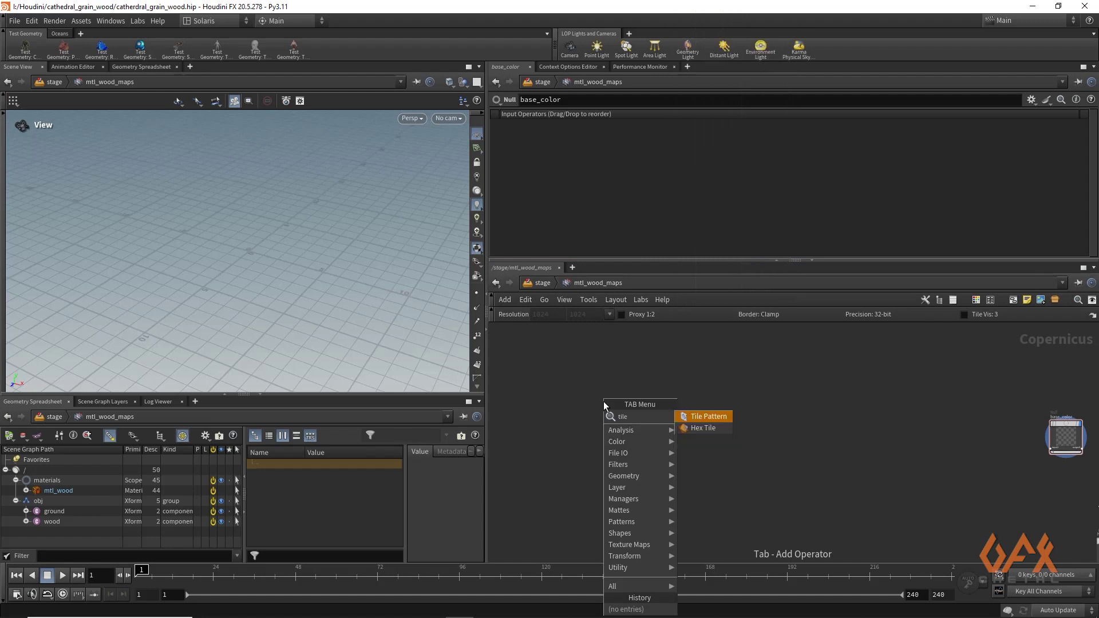
{"action": "key", "text": "Return"}
{"action": "left_click", "coordinate": [604, 401]}
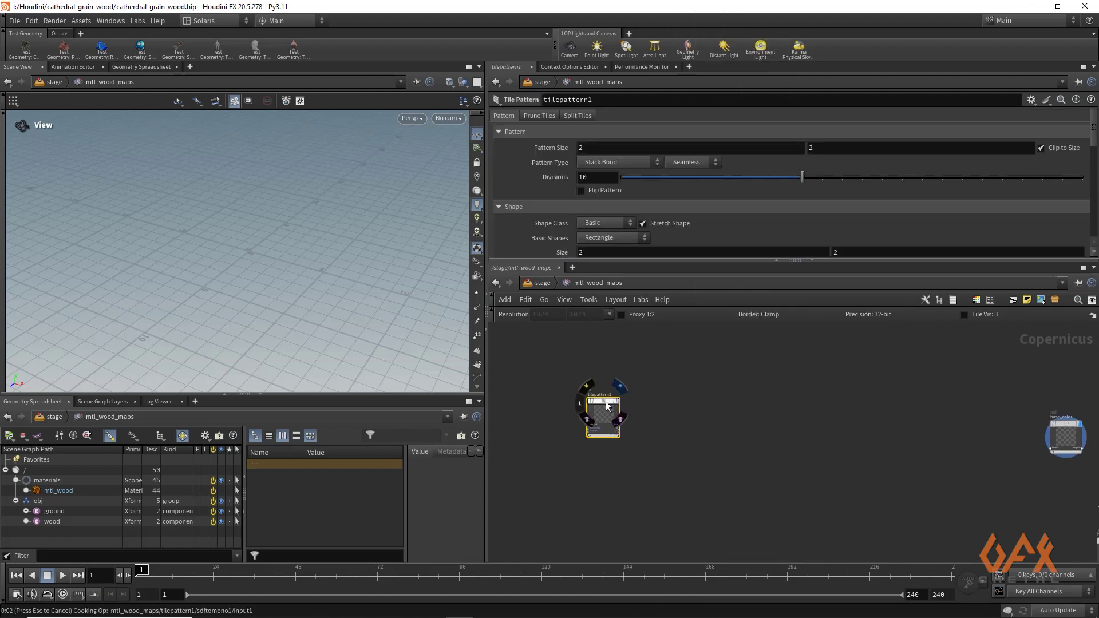
{"action": "key", "text": "r"}
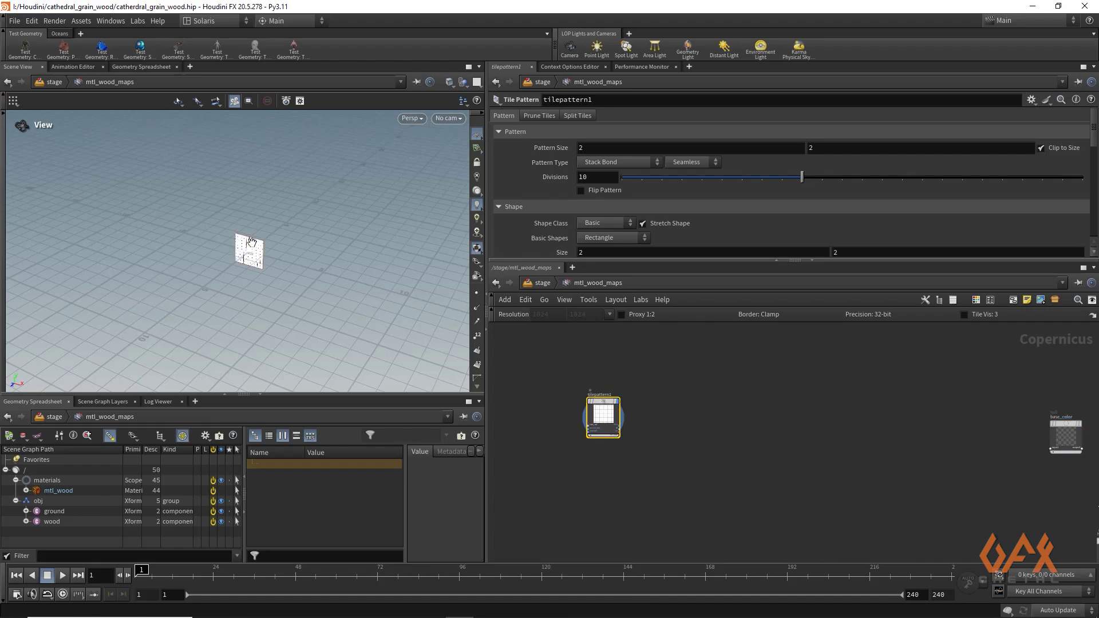
Set the tile pattern's Divisions to 4 and its Inset to 0
{"action": "scroll", "coordinate": [251, 242], "scroll_direction": "up", "scroll_amount": 2}
{"action": "right_click_drag", "start_coordinate": [201, 255], "coordinate": [340, 256]}
{"action": "left_click_drag", "start_coordinate": [340, 256], "coordinate": [277, 226]}
{"action": "scroll", "coordinate": [334, 261], "scroll_direction": "up", "scroll_amount": 3}
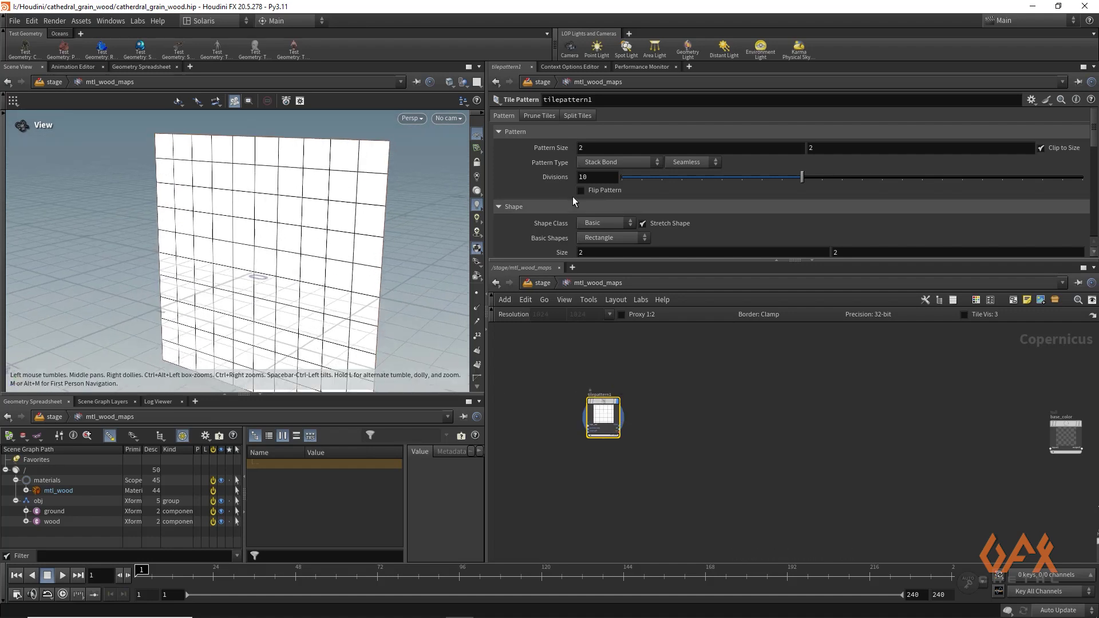
{"action": "type", "text": "4"}
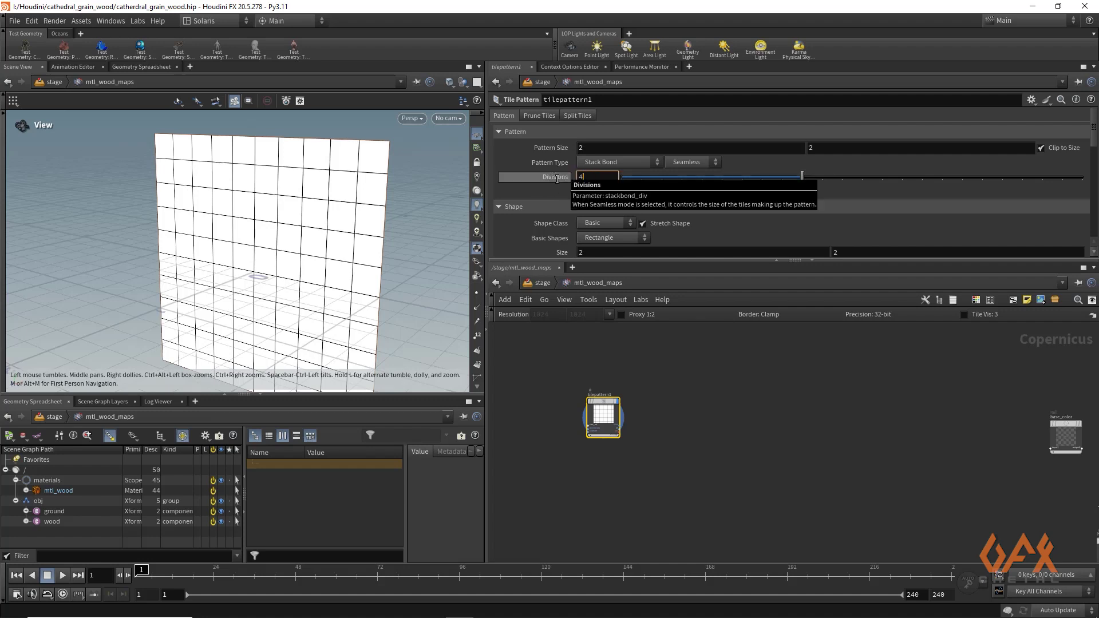
{"action": "key", "text": "Return"}
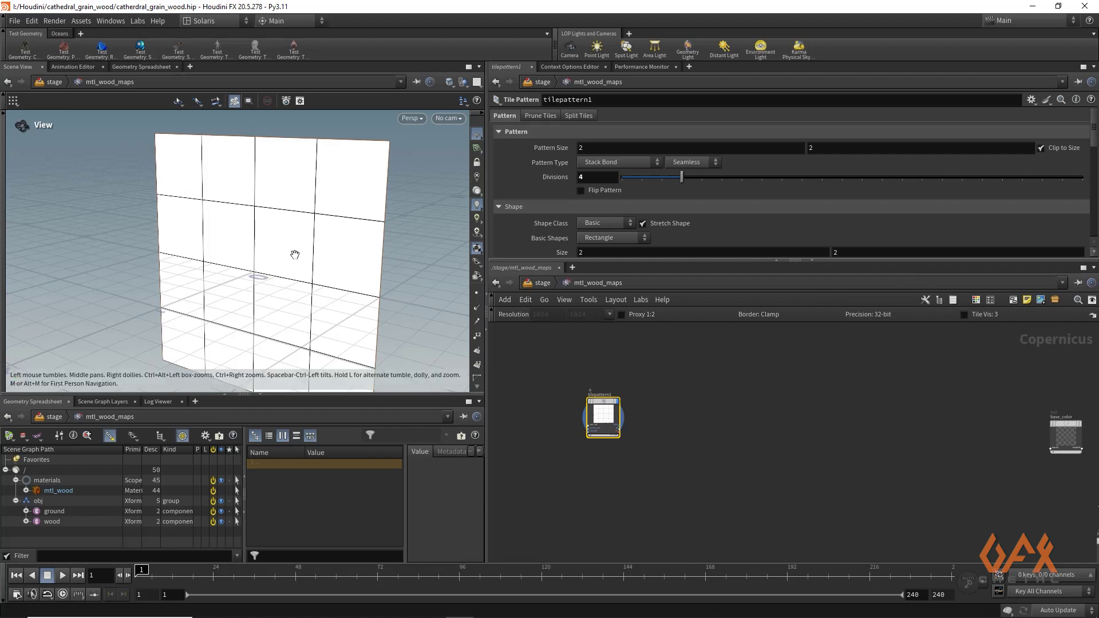
{"action": "left_click_drag", "start_coordinate": [1094, 127], "coordinate": [1094, 236]}
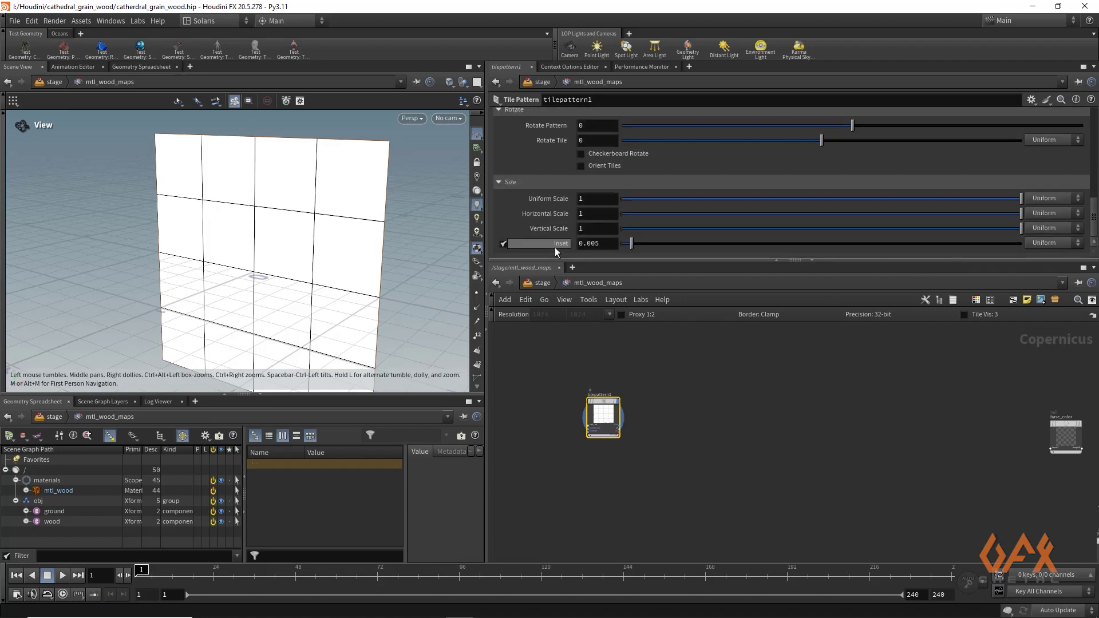
{"action": "left_click_drag", "start_coordinate": [633, 248], "coordinate": [612, 245]}
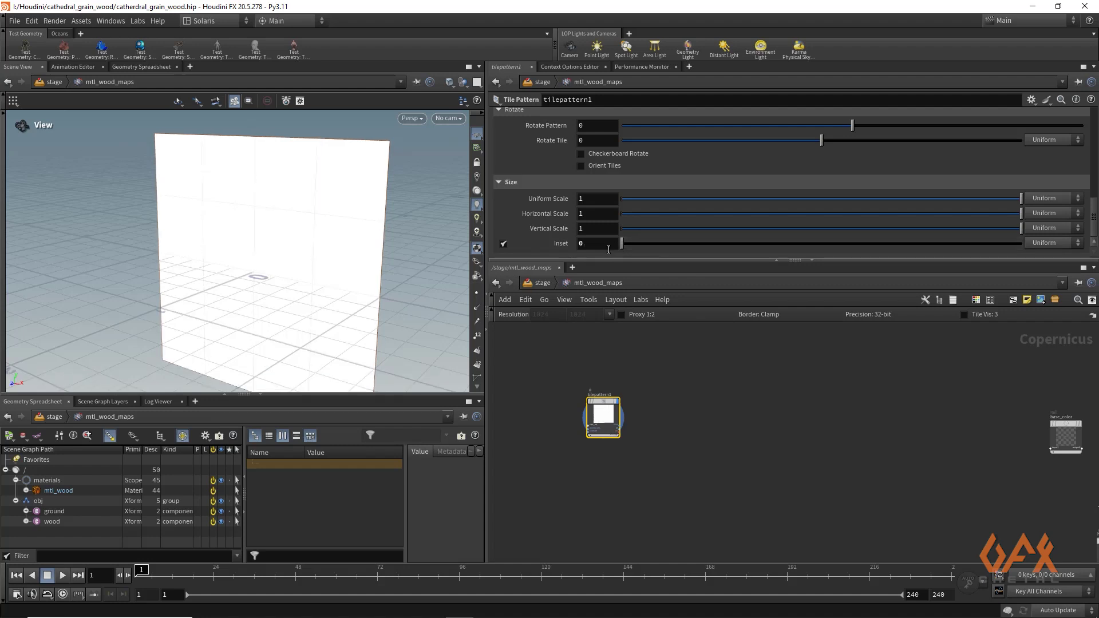
Add a UV Transform node beside the tilepattern1 node
{"action": "middle_click_drag", "start_coordinate": [683, 420], "coordinate": [668, 408]}
{"action": "left_click", "coordinate": [678, 393]}
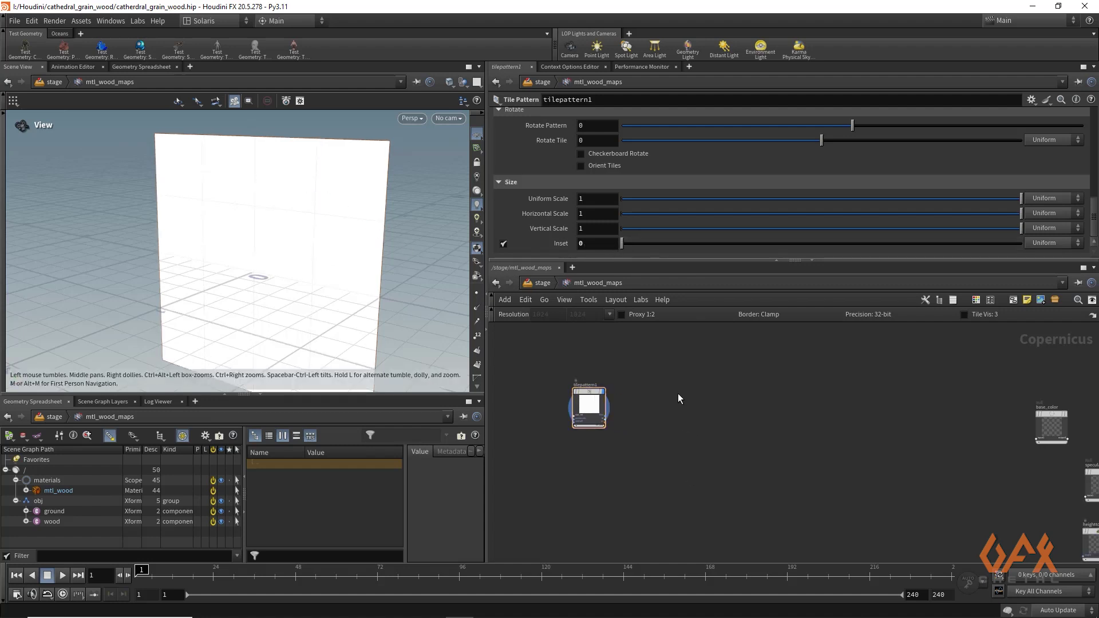
{"action": "key", "text": "Tab"}
{"action": "type", "text": "uv"}
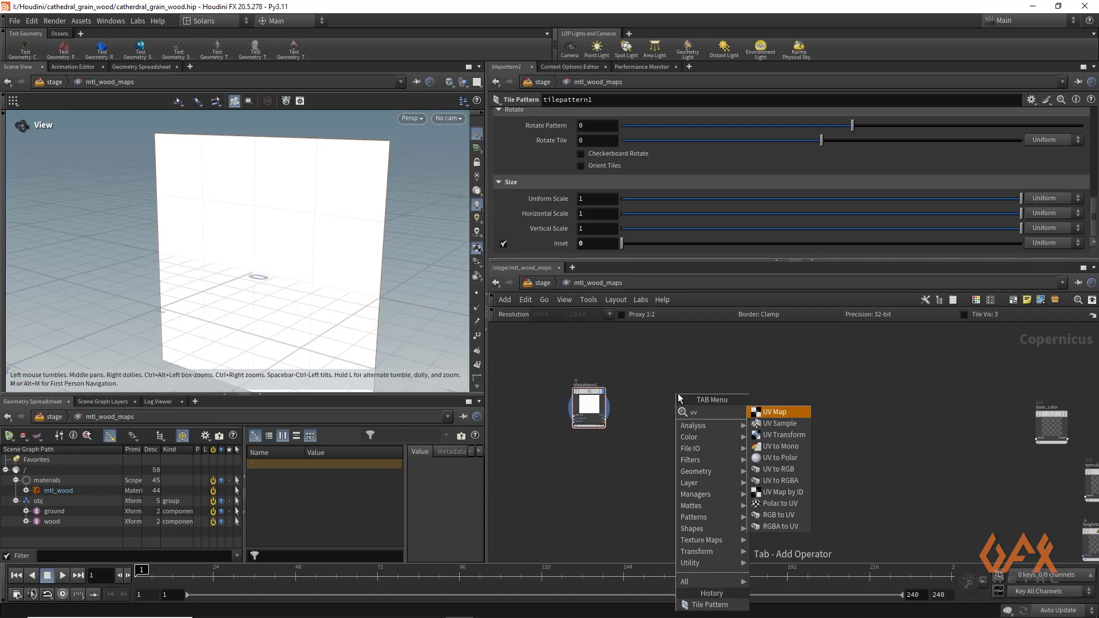
{"action": "type", "text": "tr"}
{"action": "key", "text": "Return"}
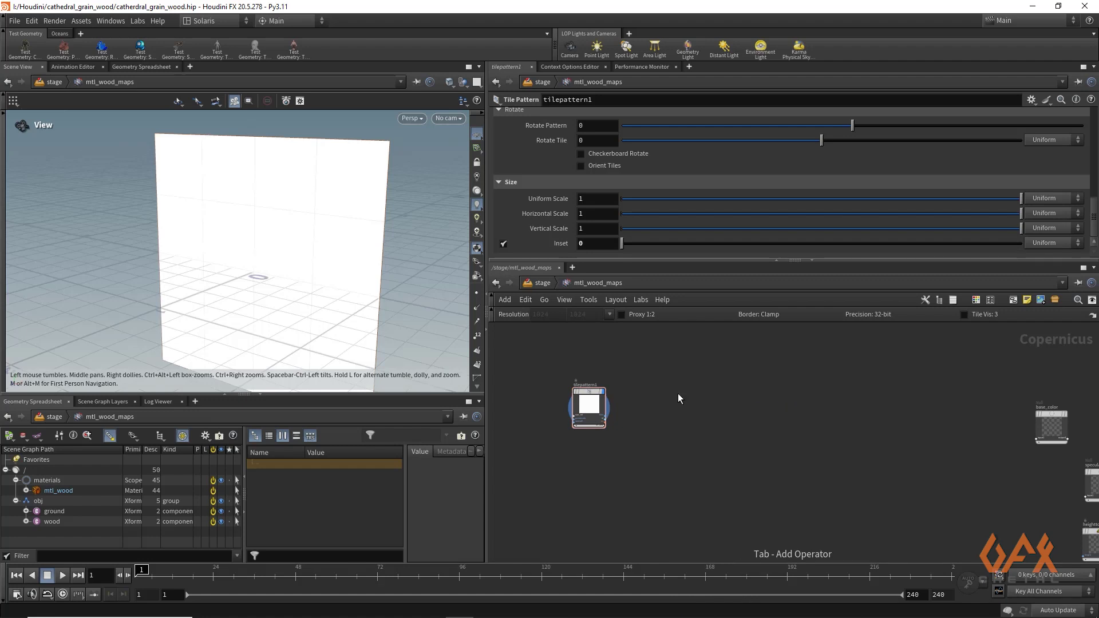
{"action": "left_click", "coordinate": [678, 393]}
Connect tilepattern1's uv output to the UV Transform's uv input, and display the UV Transform node closer to the tile pattern
{"action": "scroll", "coordinate": [592, 430], "scroll_direction": "up", "scroll_amount": 6}
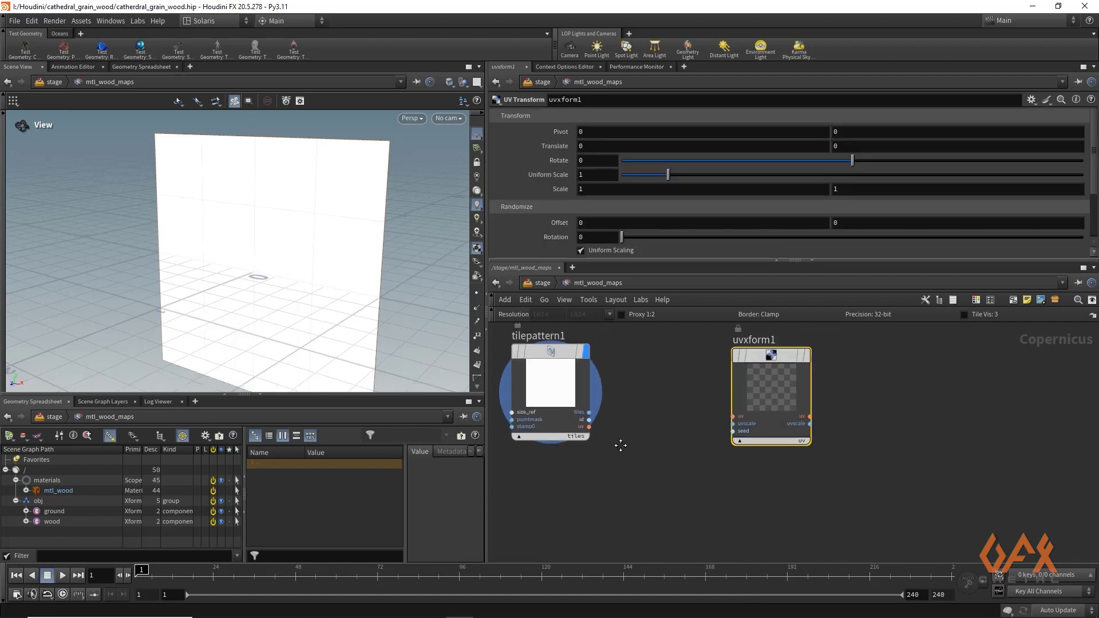
{"action": "scroll", "coordinate": [637, 422], "scroll_direction": "up", "scroll_amount": 2}
{"action": "left_click_drag", "start_coordinate": [557, 503], "coordinate": [763, 488]}
{"action": "mouse_move", "coordinate": [853, 399]}
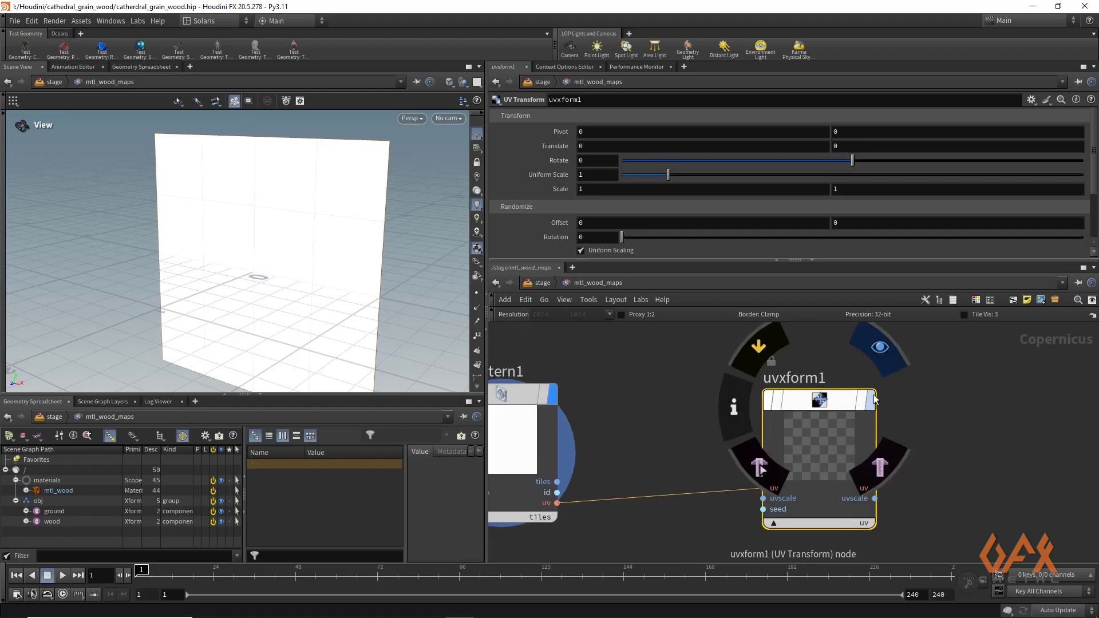
{"action": "left_click_drag", "start_coordinate": [216, 214], "coordinate": [187, 177]}
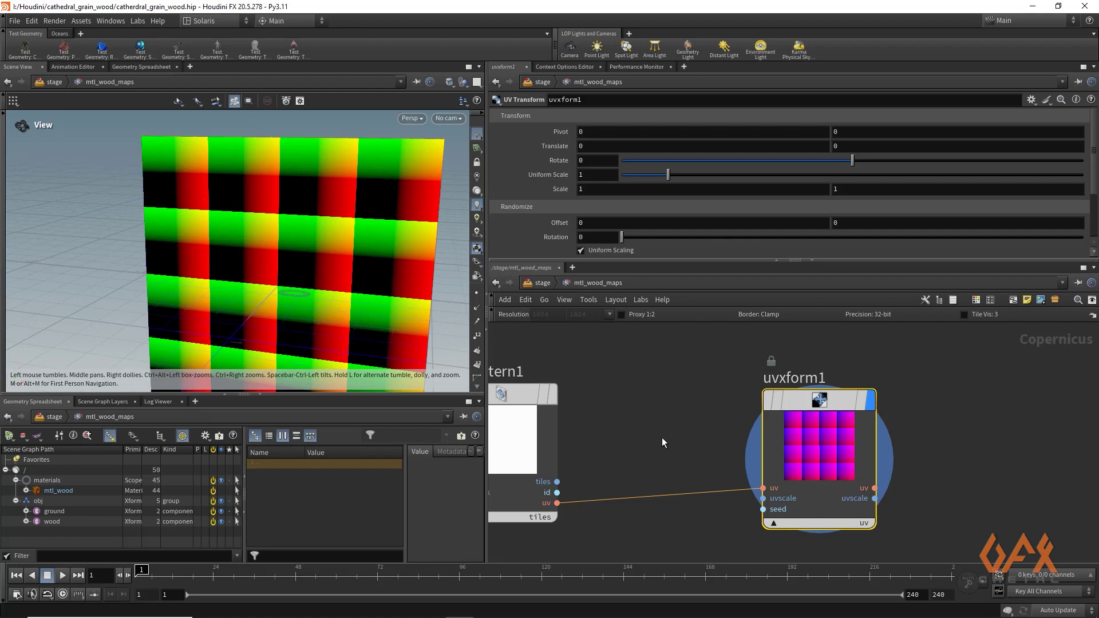
{"action": "scroll", "coordinate": [662, 438], "scroll_direction": "down", "scroll_amount": 4}
{"action": "left_click_drag", "start_coordinate": [779, 358], "coordinate": [712, 357]}
Add a Ramp Mono node below the tile pattern nodes and set its ramp type to Concentric
{"action": "middle_click_drag", "start_coordinate": [628, 524], "coordinate": [635, 487]}
{"action": "left_click", "coordinate": [630, 522]}
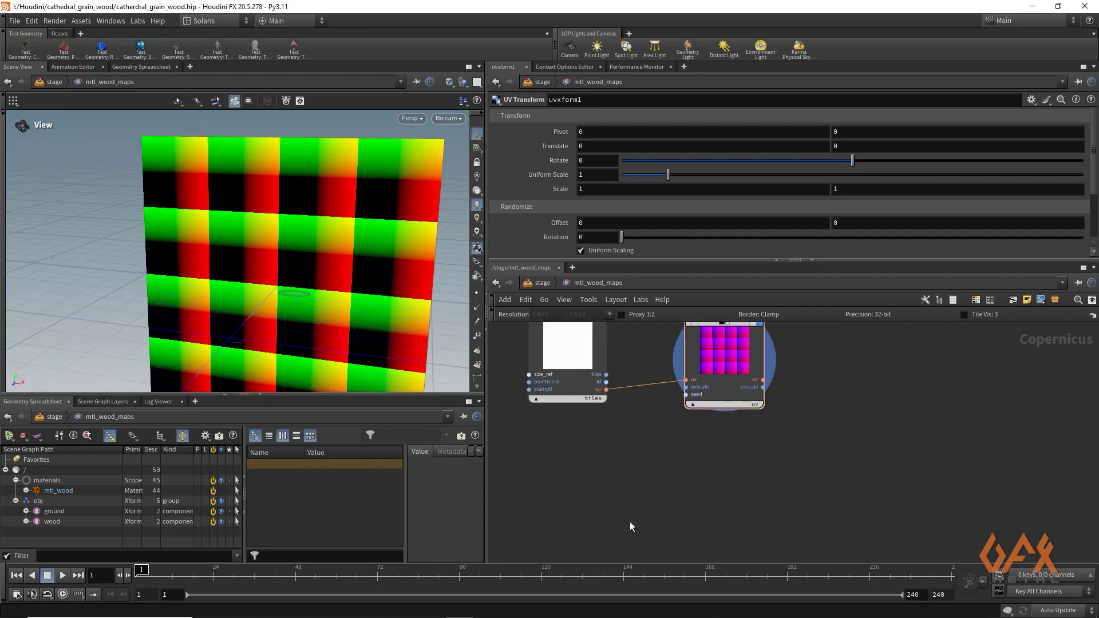
{"action": "key", "text": "Tab"}
{"action": "type", "text": "ramp"}
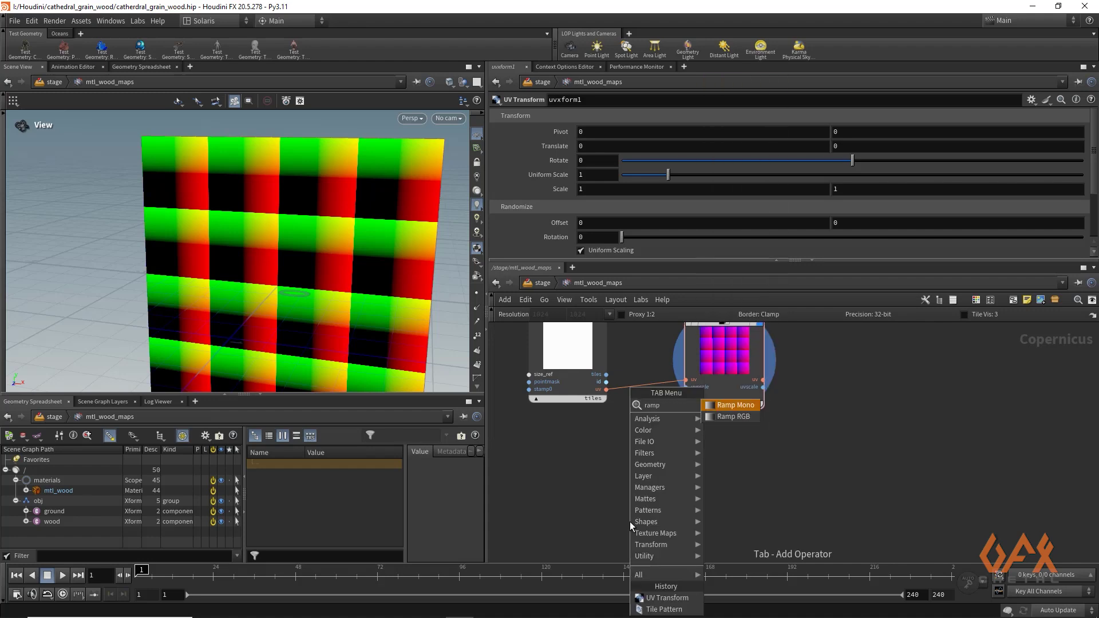
{"action": "key", "text": "Return"}
{"action": "left_click", "coordinate": [630, 521]}
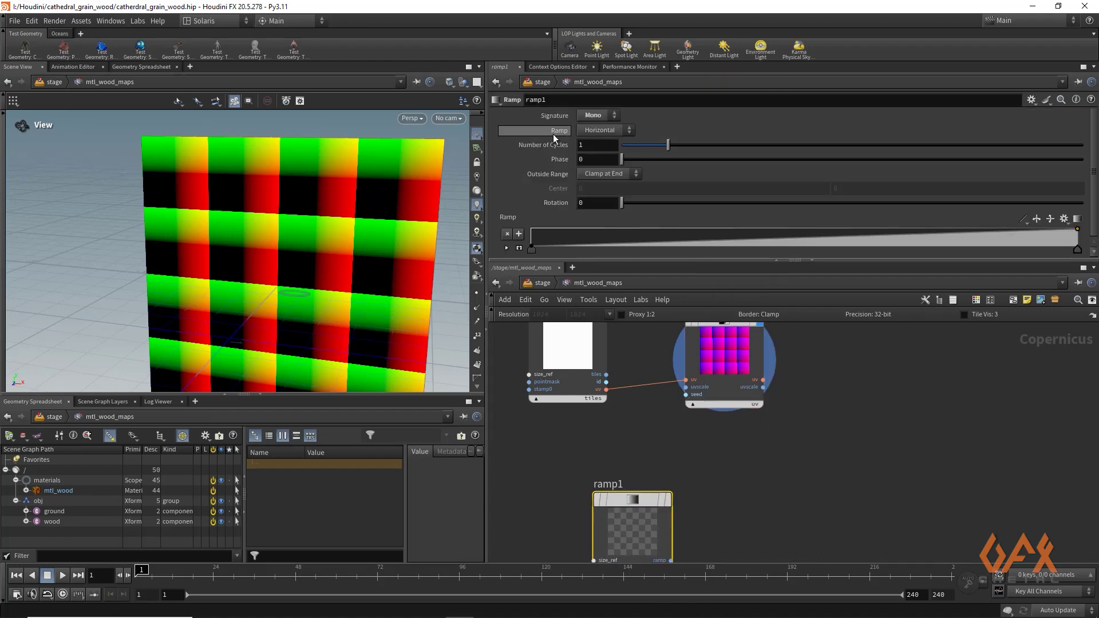
{"action": "left_click", "coordinate": [600, 131]}
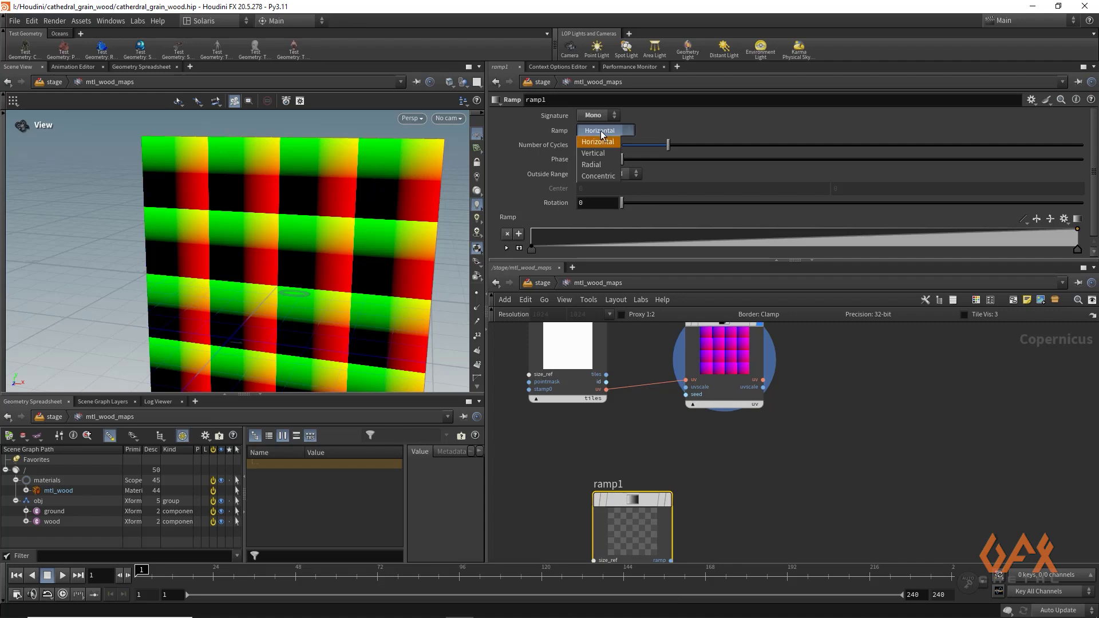
{"action": "left_click", "coordinate": [599, 176]}
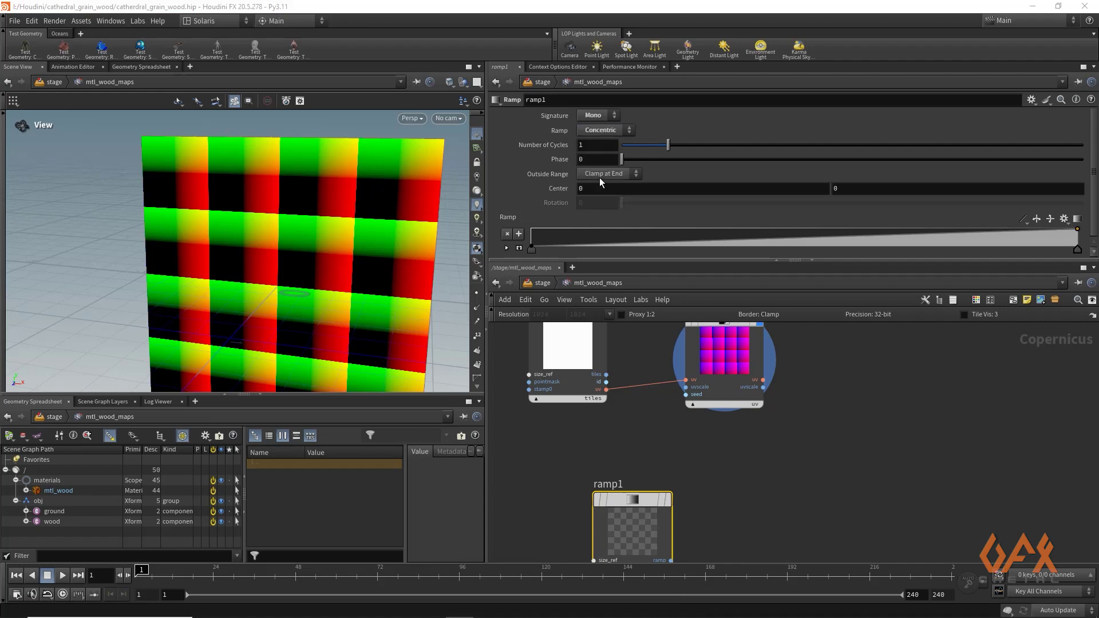
Display the concentric ramp, reverse its gradient so it fades from white to black, and set Number of Cycles to 3.33
{"action": "left_click", "coordinate": [684, 487]}
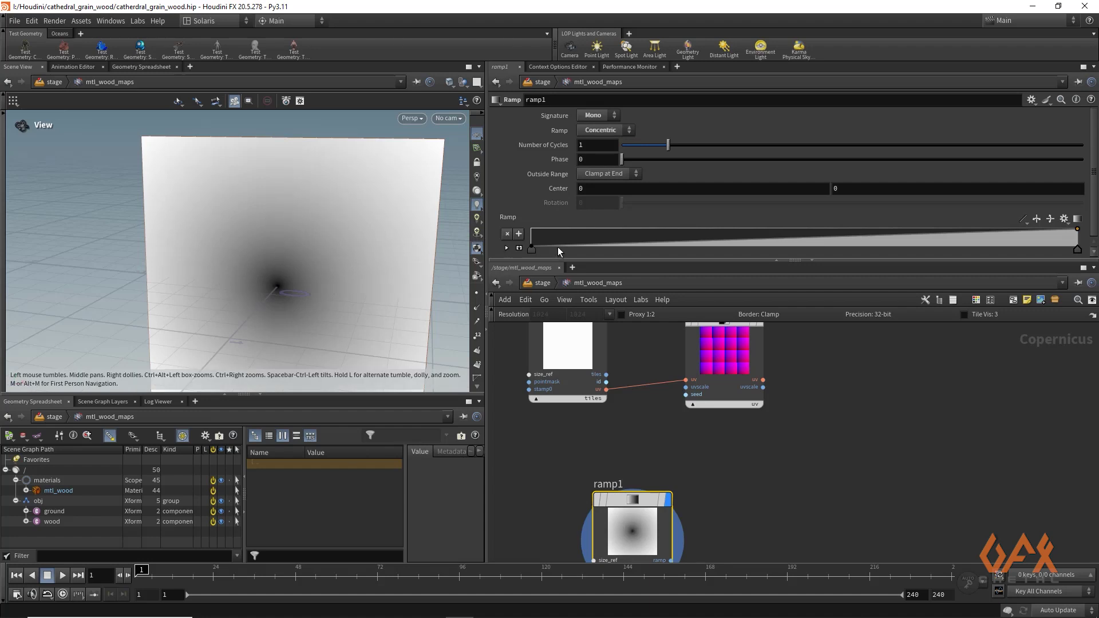
{"action": "left_click_drag", "start_coordinate": [533, 249], "coordinate": [530, 232]}
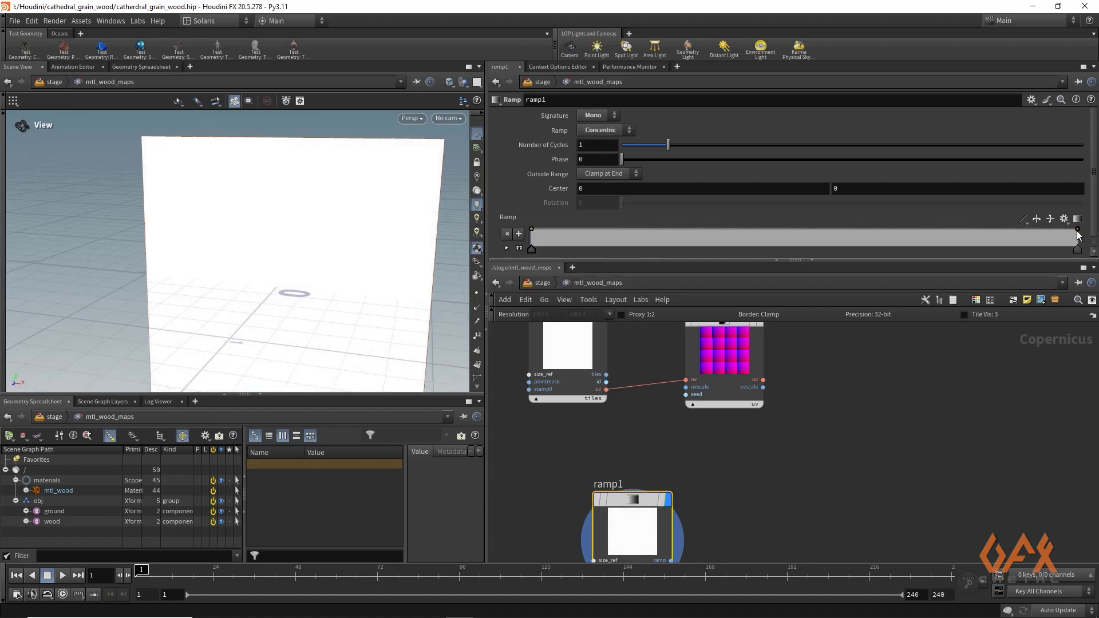
{"action": "left_click_drag", "start_coordinate": [1078, 229], "coordinate": [1078, 248]}
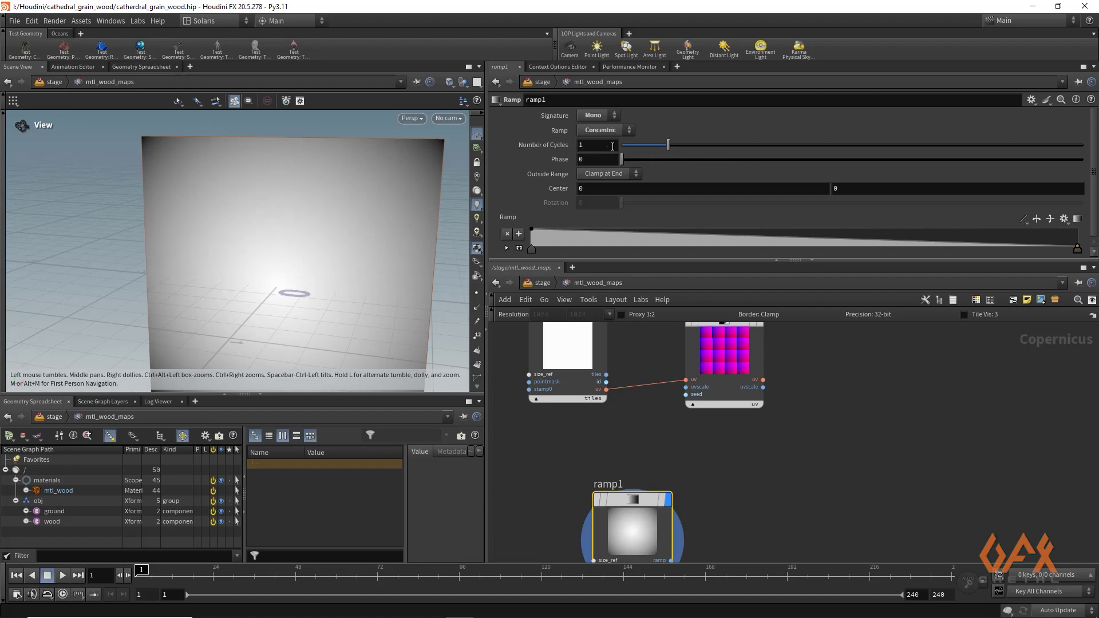
{"action": "mouse_move", "coordinate": [1076, 251]}
{"action": "left_mouse_down"}
{"action": "mouse_move", "coordinate": [864, 257]}
{"action": "mouse_move", "coordinate": [1078, 250]}
{"action": "left_mouse_up"}
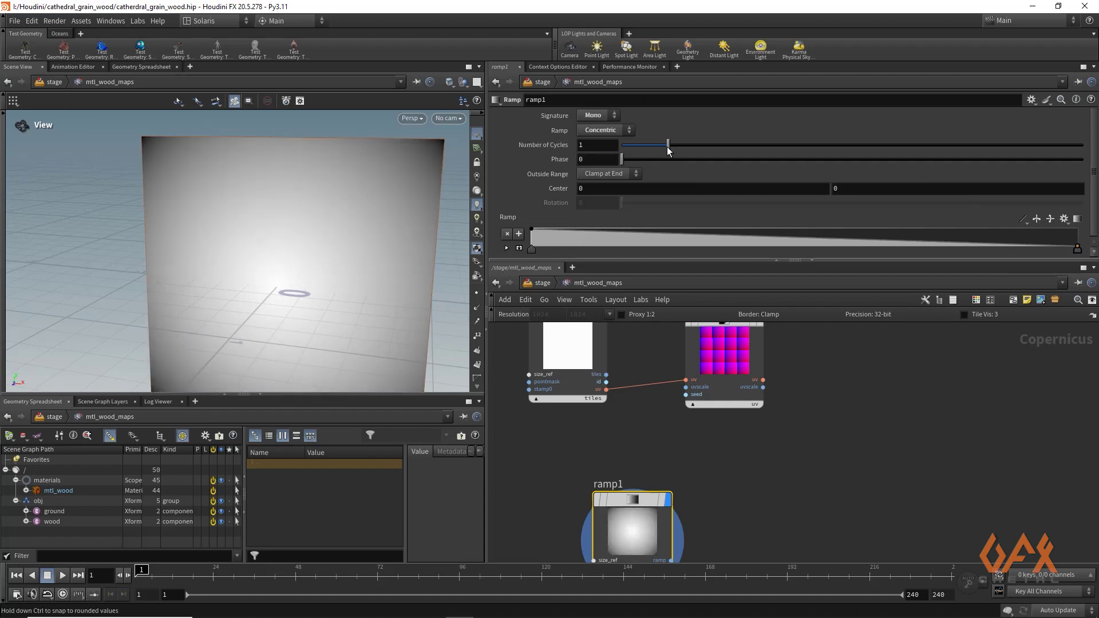
{"action": "left_click_drag", "start_coordinate": [668, 147], "coordinate": [776, 150]}
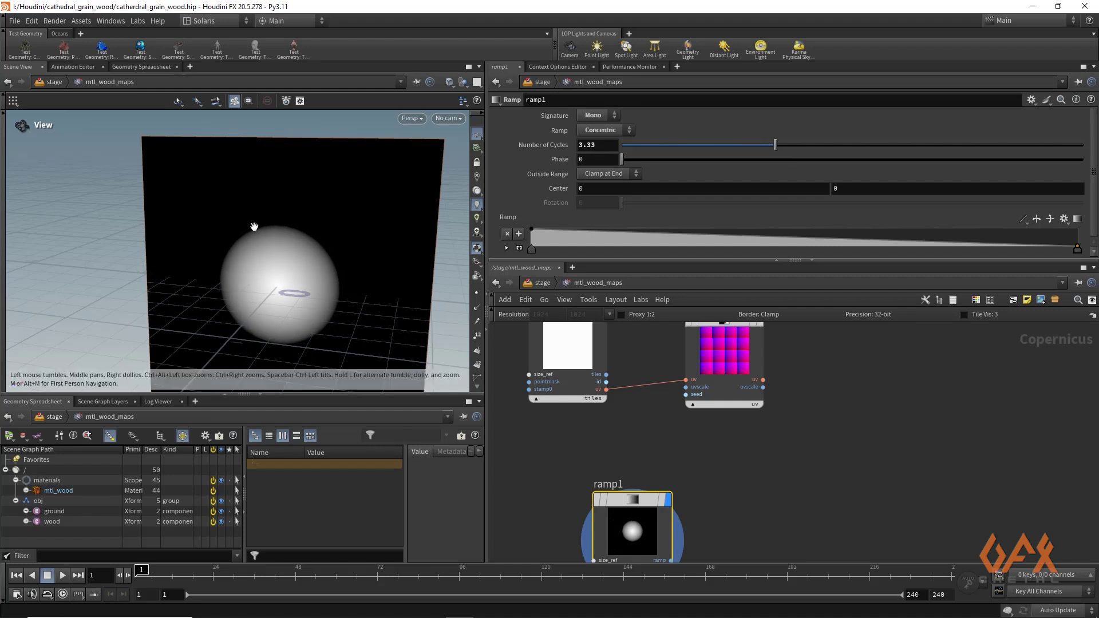
Add an Image Sample node and place it beyond the UV Transform node, slightly lower in the network
{"action": "middle_click_drag", "start_coordinate": [745, 461], "coordinate": [650, 461]}
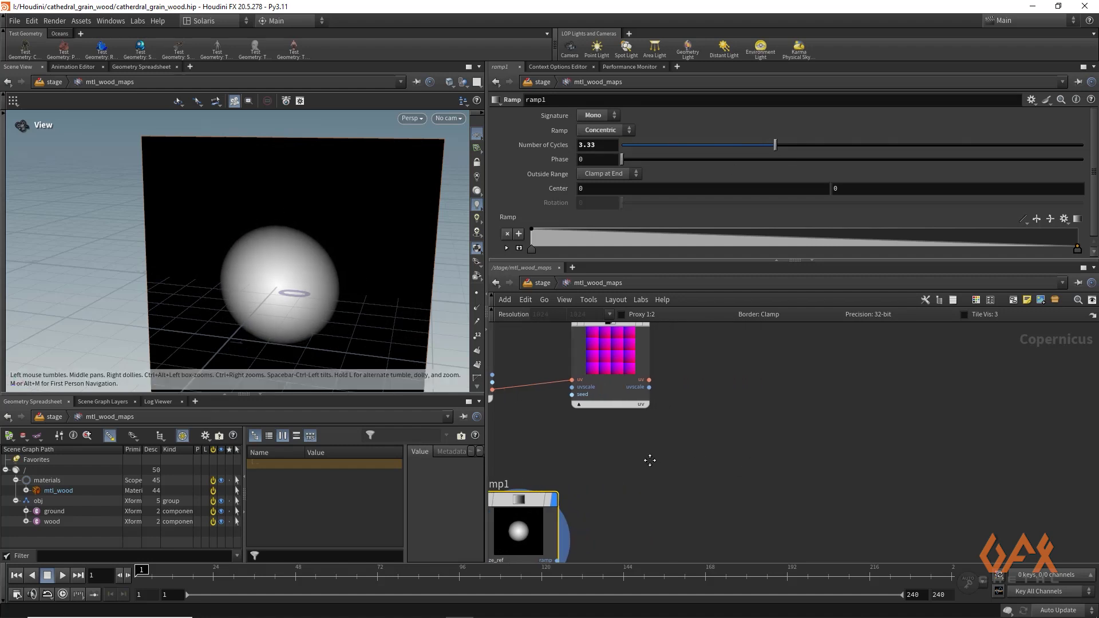
{"action": "scroll", "coordinate": [738, 452], "scroll_direction": "down", "scroll_amount": 3}
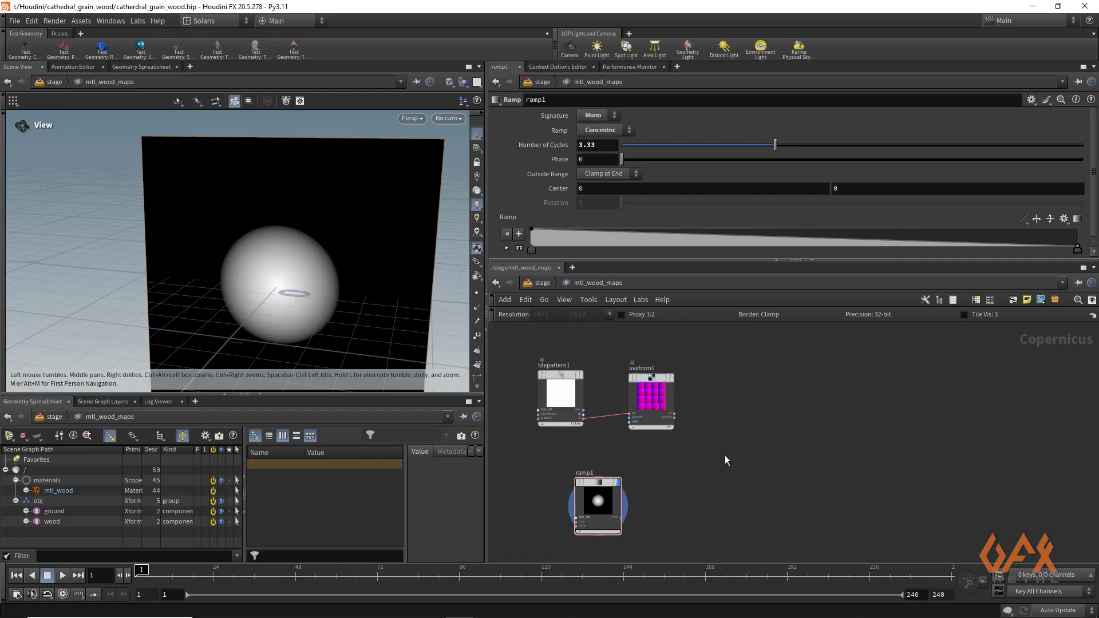
{"action": "key", "text": "Tab"}
{"action": "type", "text": "sam"}
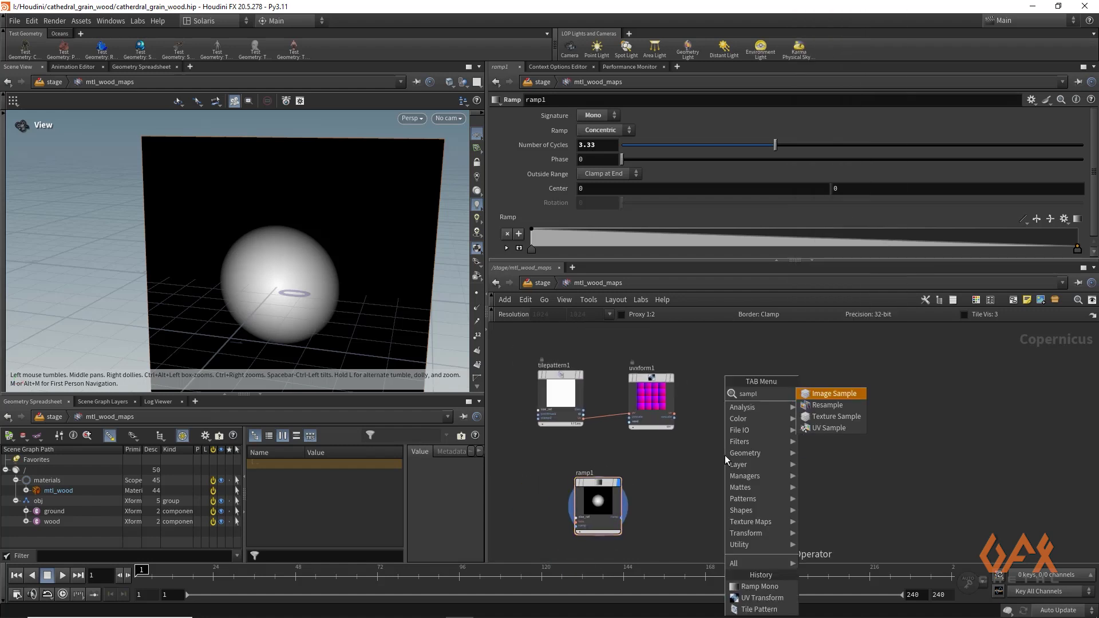
{"action": "key", "text": "Return"}
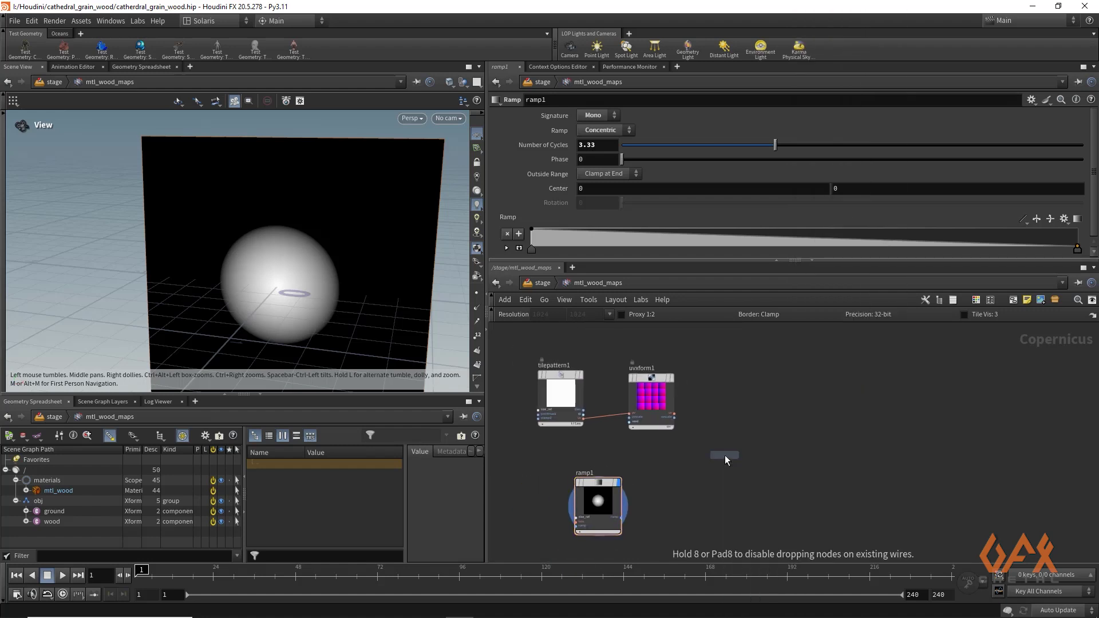
{"action": "left_click", "coordinate": [725, 455]}
{"action": "middle_click_drag", "start_coordinate": [664, 455], "coordinate": [635, 424]}
{"action": "scroll", "coordinate": [683, 430], "scroll_direction": "up", "scroll_amount": 3}
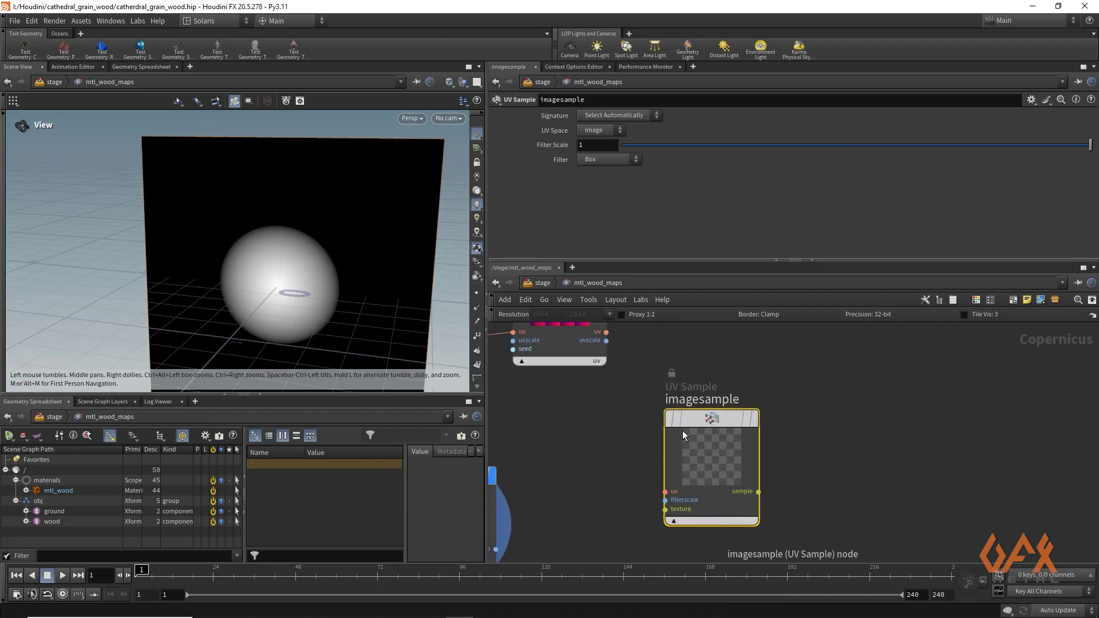
{"action": "left_click_drag", "start_coordinate": [703, 420], "coordinate": [766, 376]}
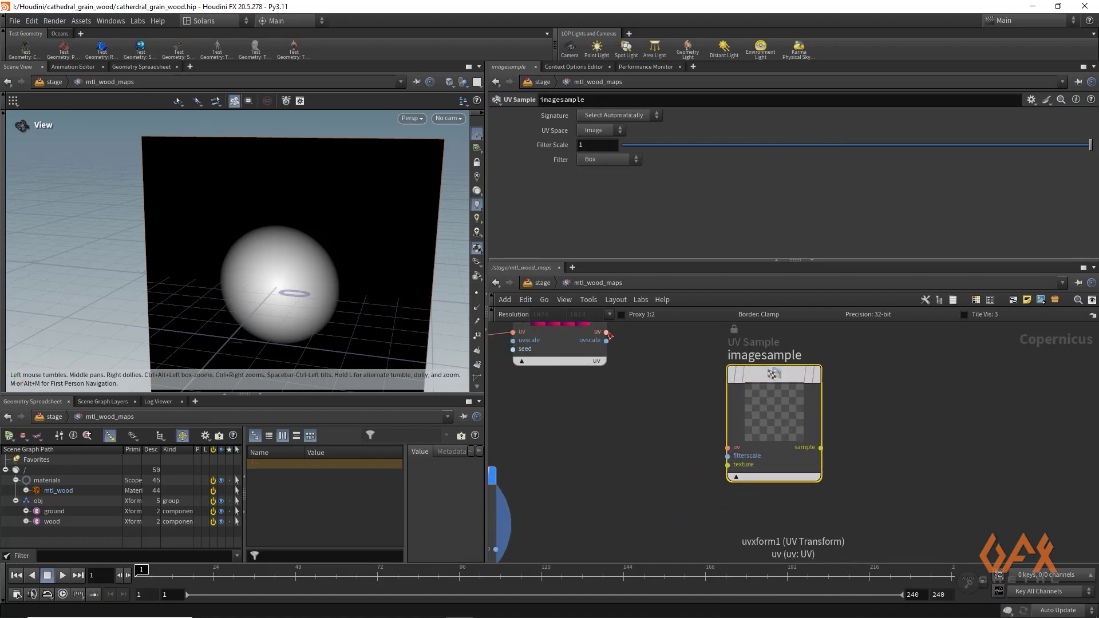
Connect the UV Transform's uv output and the ramp to the image sample's uv and texture inputs, and display the sample node
{"action": "left_click_drag", "start_coordinate": [607, 332], "coordinate": [727, 447]}
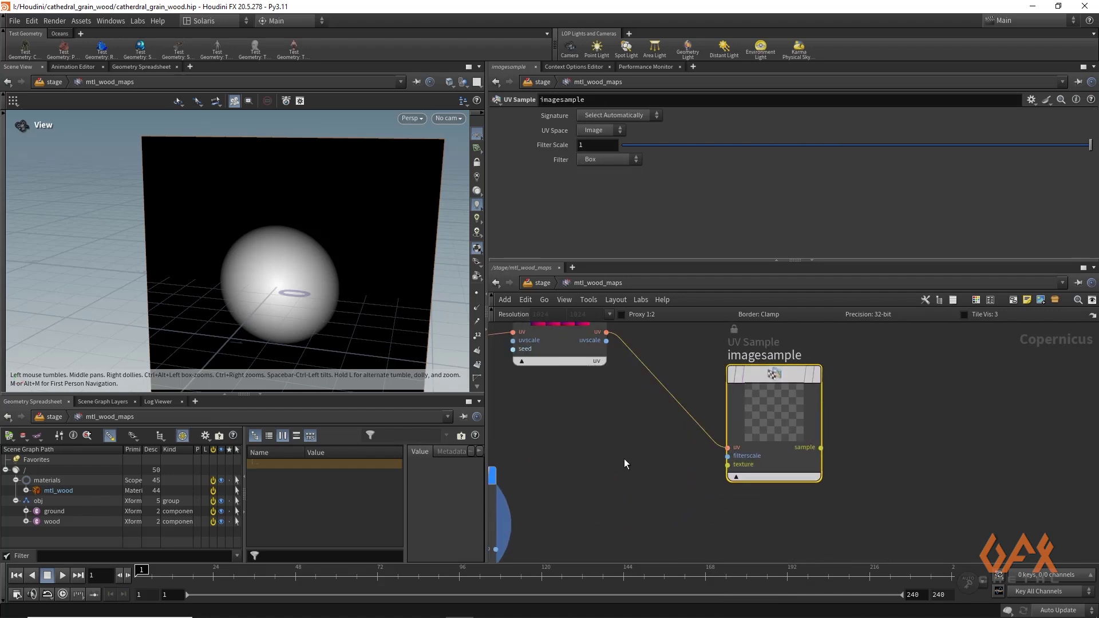
{"action": "middle_click_drag", "start_coordinate": [624, 460], "coordinate": [734, 440]}
{"action": "left_click_drag", "start_coordinate": [605, 531], "coordinate": [836, 446]}
{"action": "middle_click_drag", "start_coordinate": [733, 443], "coordinate": [684, 484]}
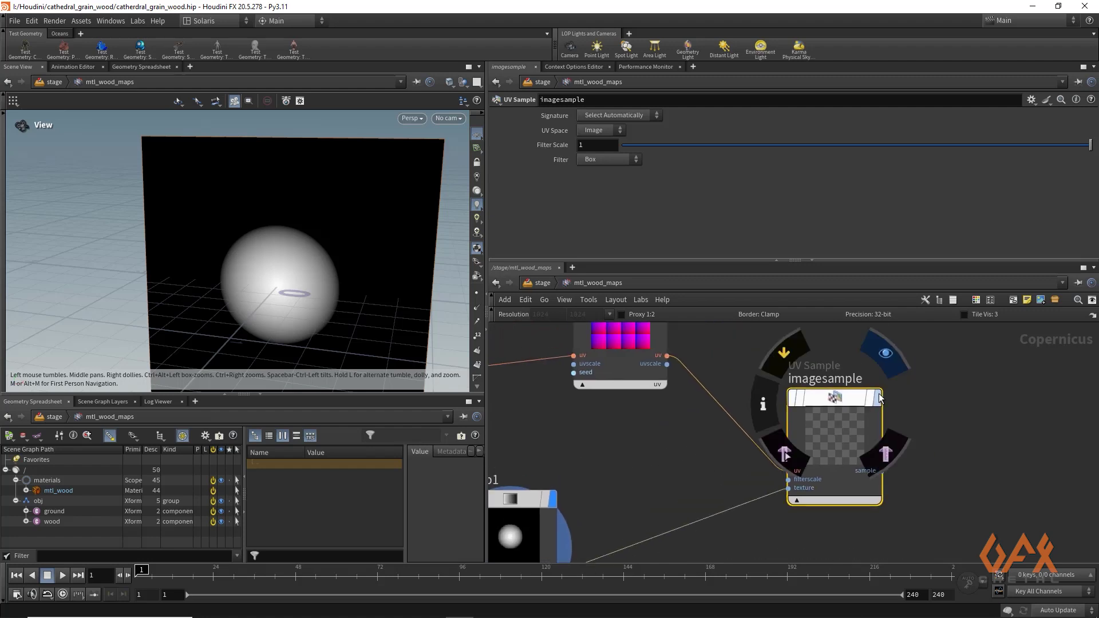
{"action": "left_click", "coordinate": [785, 452]}
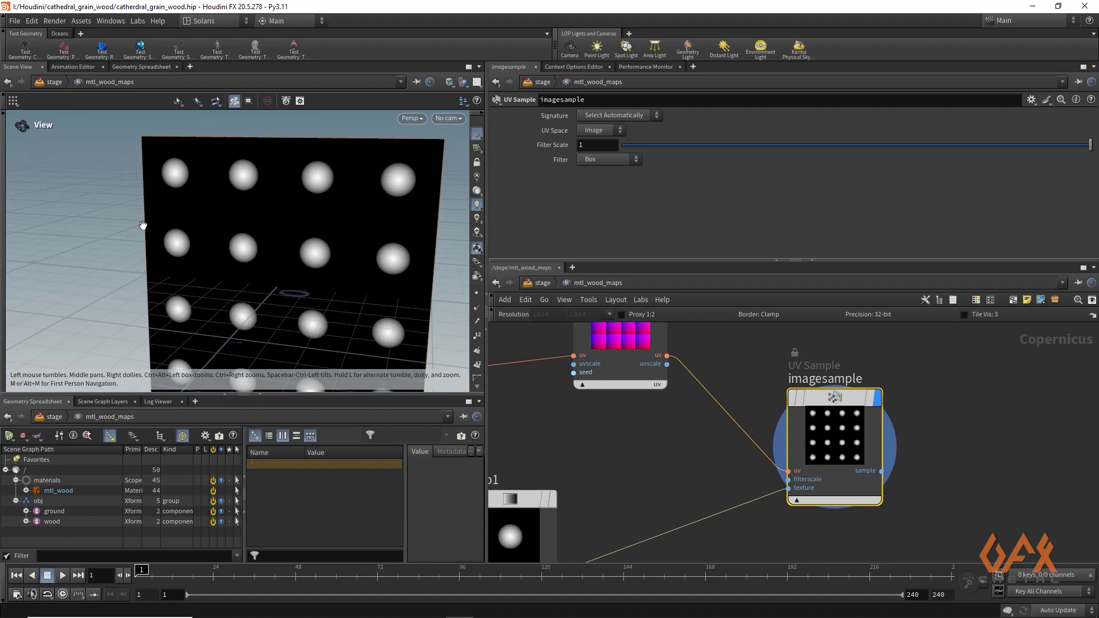
Connect tilepattern1's id output to the seed input of the uvxform1 node
{"action": "middle_click_drag", "start_coordinate": [548, 370], "coordinate": [735, 442]}
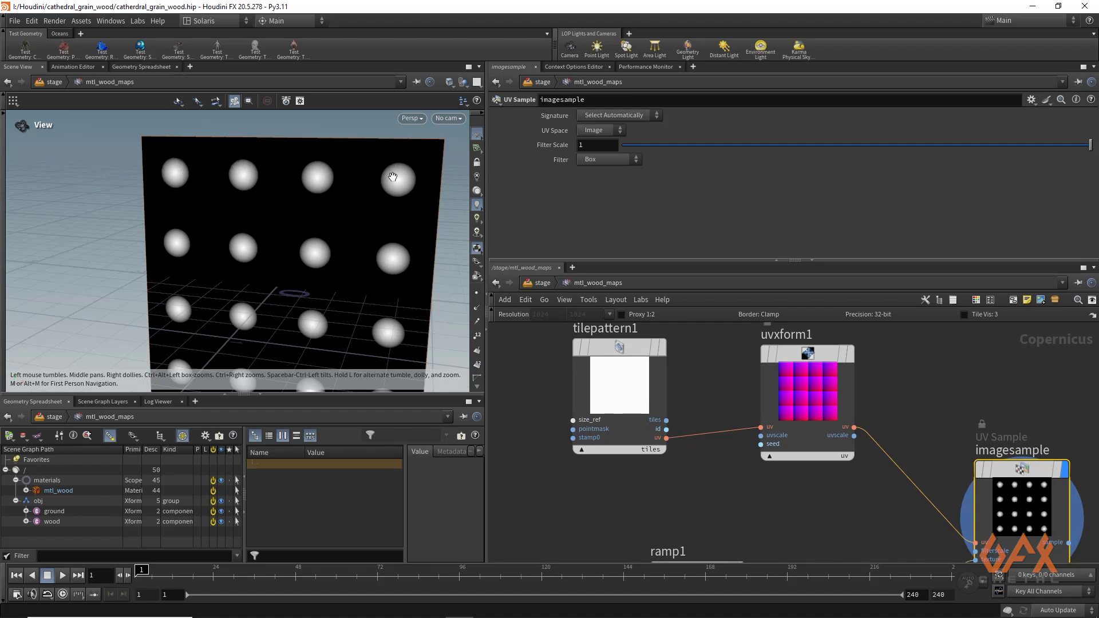
{"action": "middle_click_drag", "start_coordinate": [710, 391], "coordinate": [650, 394]}
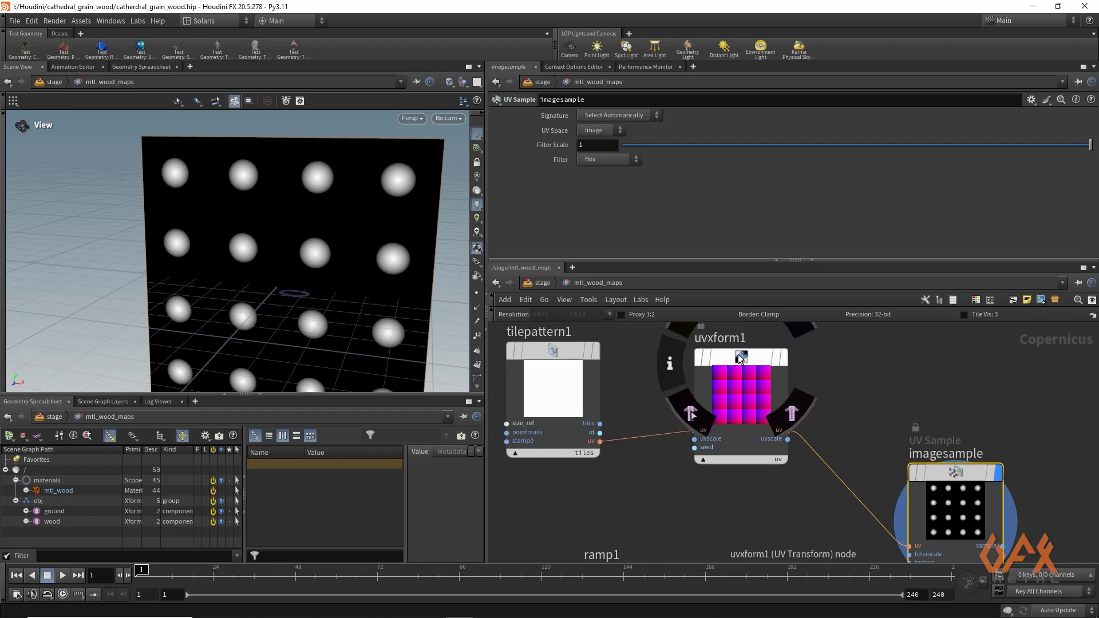
{"action": "left_click", "coordinate": [742, 360]}
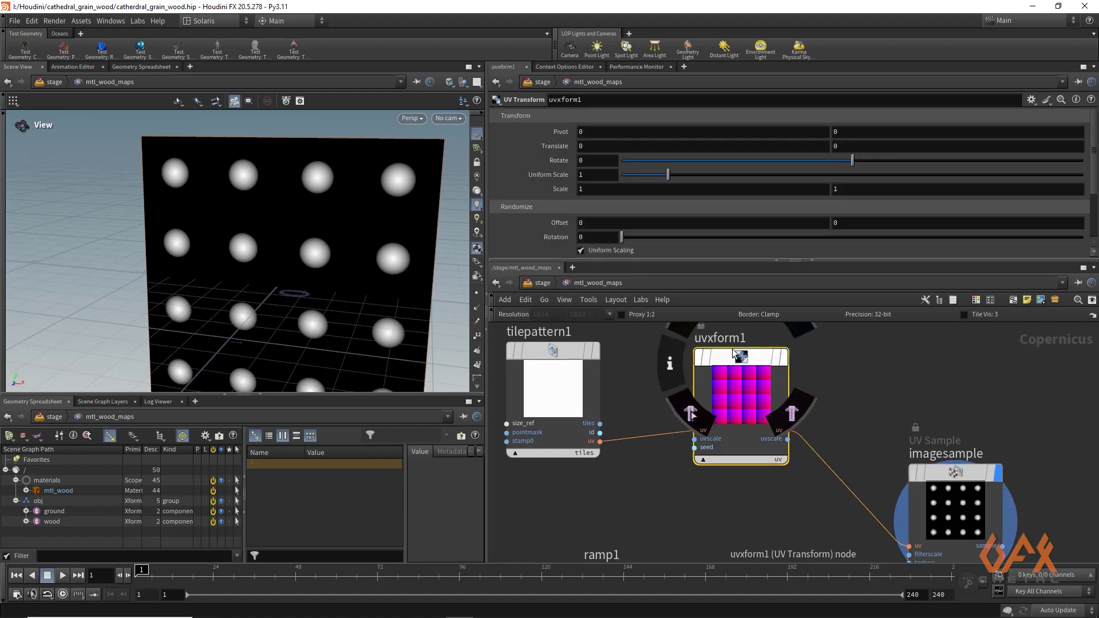
{"action": "left_click_drag", "start_coordinate": [715, 261], "coordinate": [715, 290]}
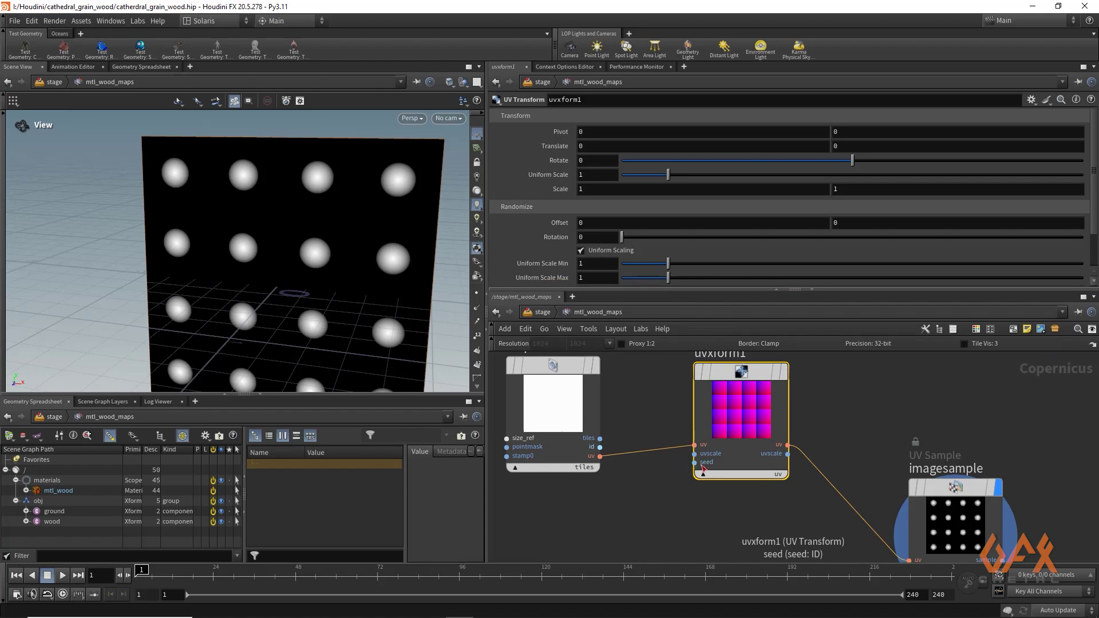
{"action": "left_click", "coordinate": [601, 448]}
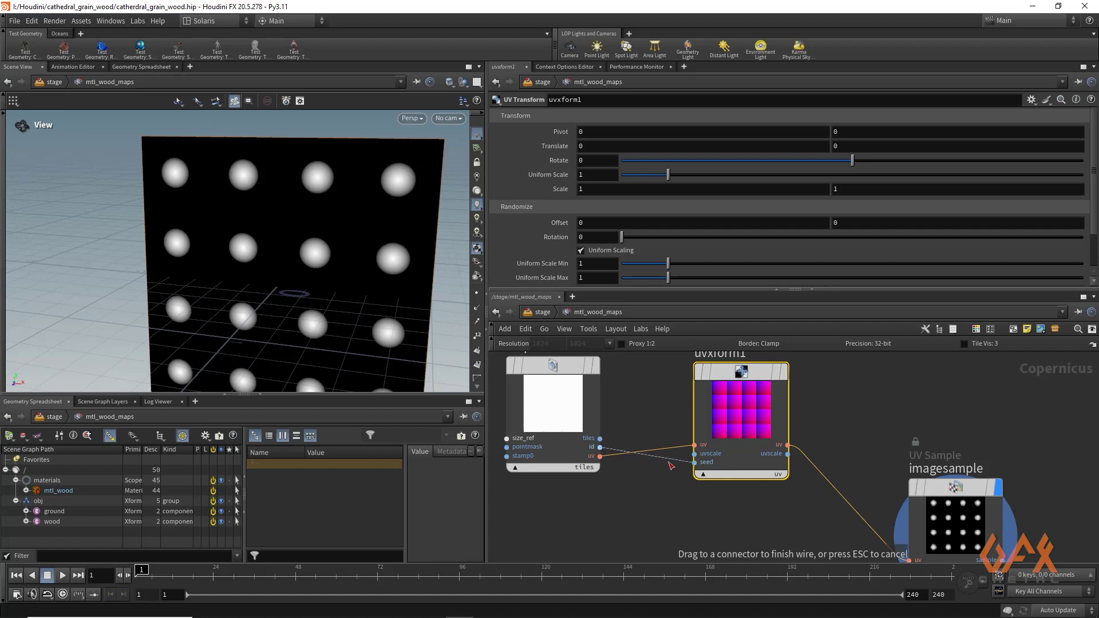
{"action": "left_click", "coordinate": [694, 462]}
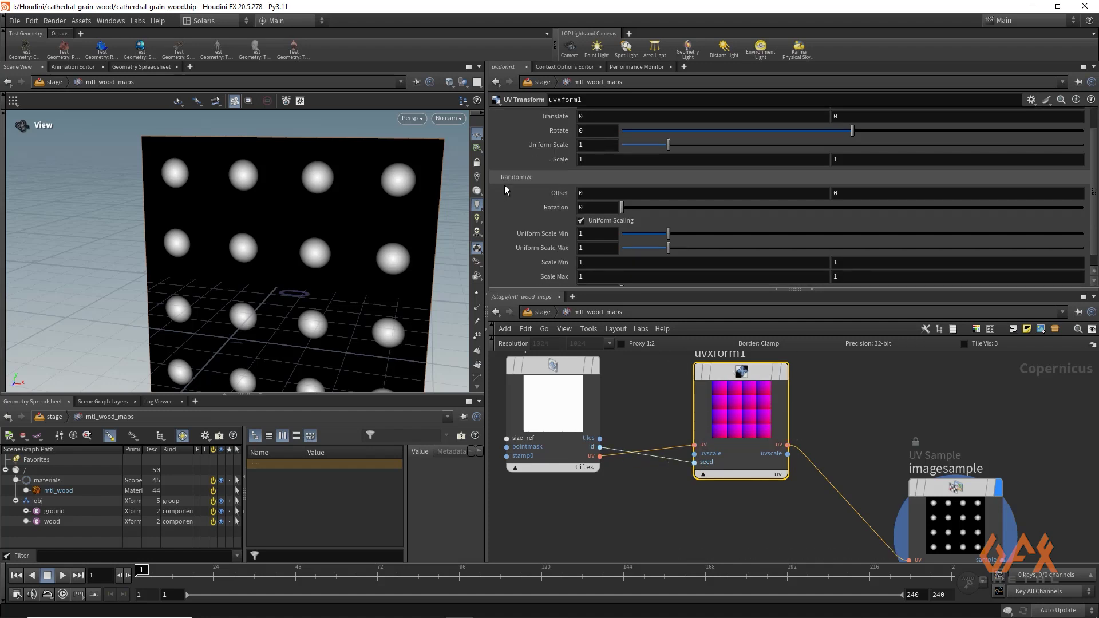
Set the UV Transform's randomized Uniform Scale Min to .38 and Uniform Scale Max to 1.42
{"action": "scroll", "coordinate": [504, 184], "scroll_direction": "down", "scroll_amount": 1}
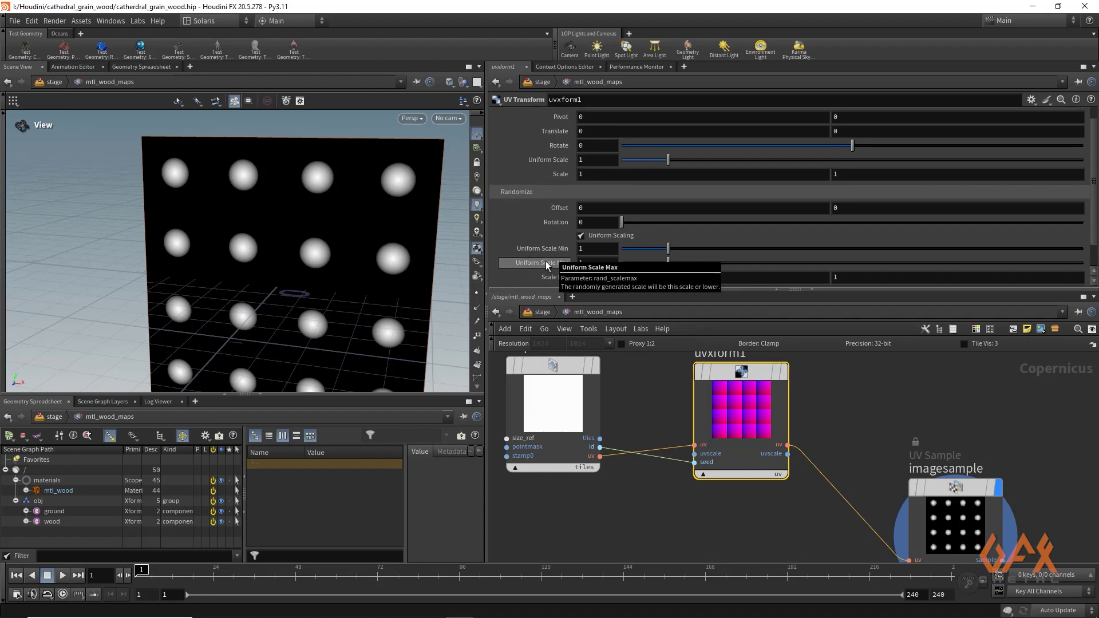
{"action": "left_click_drag", "start_coordinate": [598, 248], "coordinate": [562, 248]}
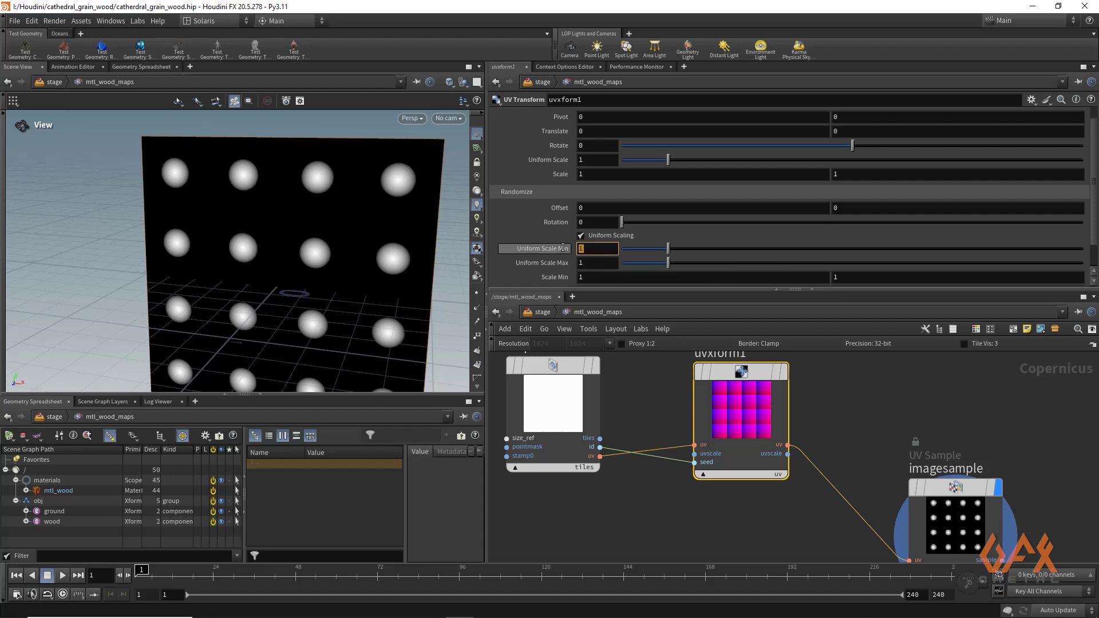
{"action": "type", "text": ".3"}
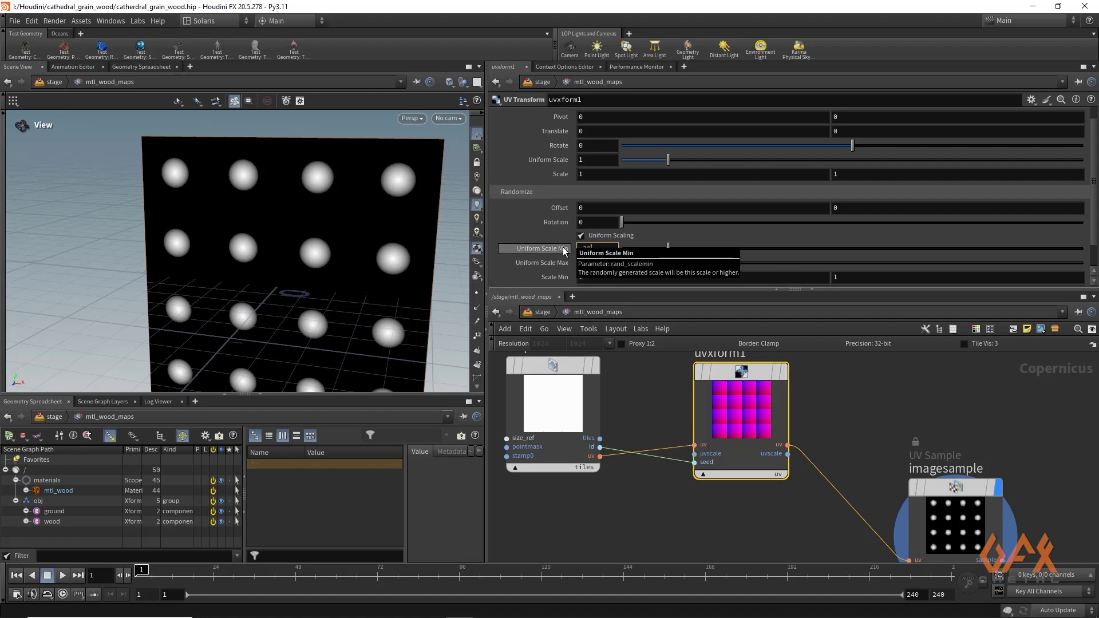
{"action": "type", "text": "8"}
{"action": "left_click", "coordinate": [604, 263]}
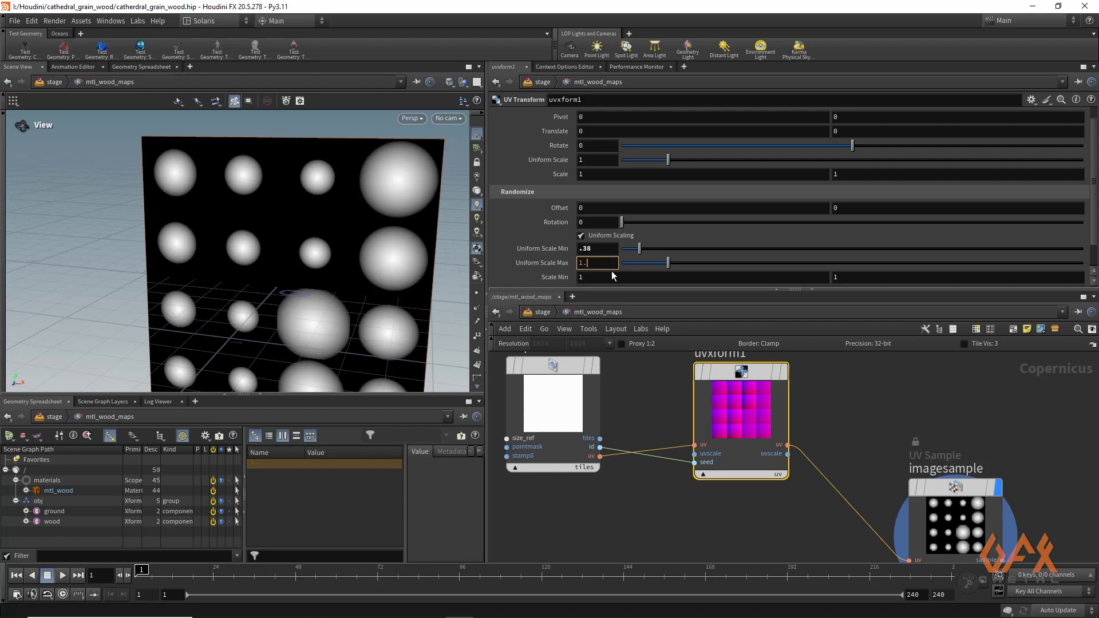
{"action": "type", "text": "1.42"}
{"action": "key", "text": "Return"}
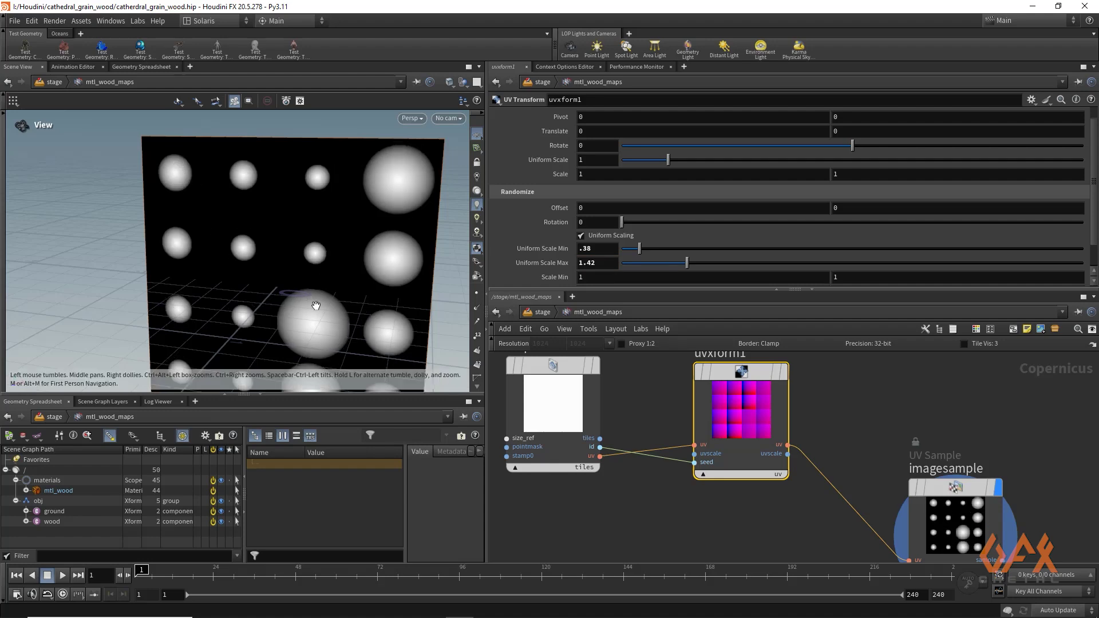
{"action": "right_click_drag", "start_coordinate": [297, 270], "coordinate": [247, 265]}
{"action": "mouse_move", "coordinate": [278, 288]}
{"action": "left_mouse_down"}
{"action": "mouse_move", "coordinate": [294, 268]}
{"action": "mouse_move", "coordinate": [275, 272]}
{"action": "left_mouse_up"}
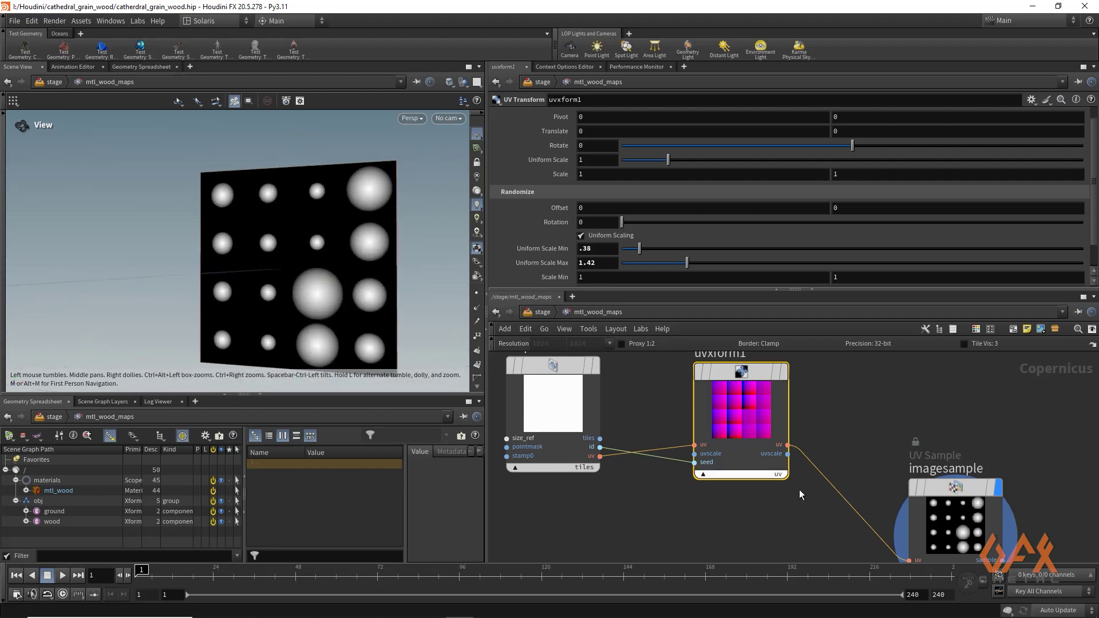
Connect the image sample's output to the fg input of the Multiply blend node and display the multiplied result
{"action": "middle_click_drag", "start_coordinate": [879, 441], "coordinate": [575, 443]}
{"action": "scroll", "coordinate": [787, 399], "scroll_direction": "down", "scroll_amount": 1}
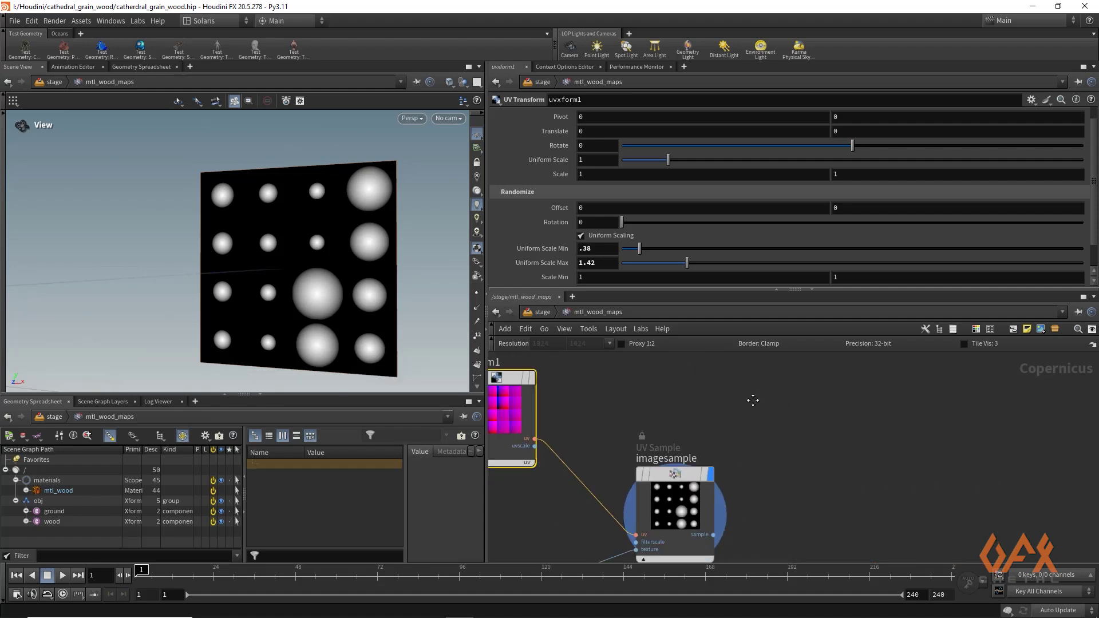
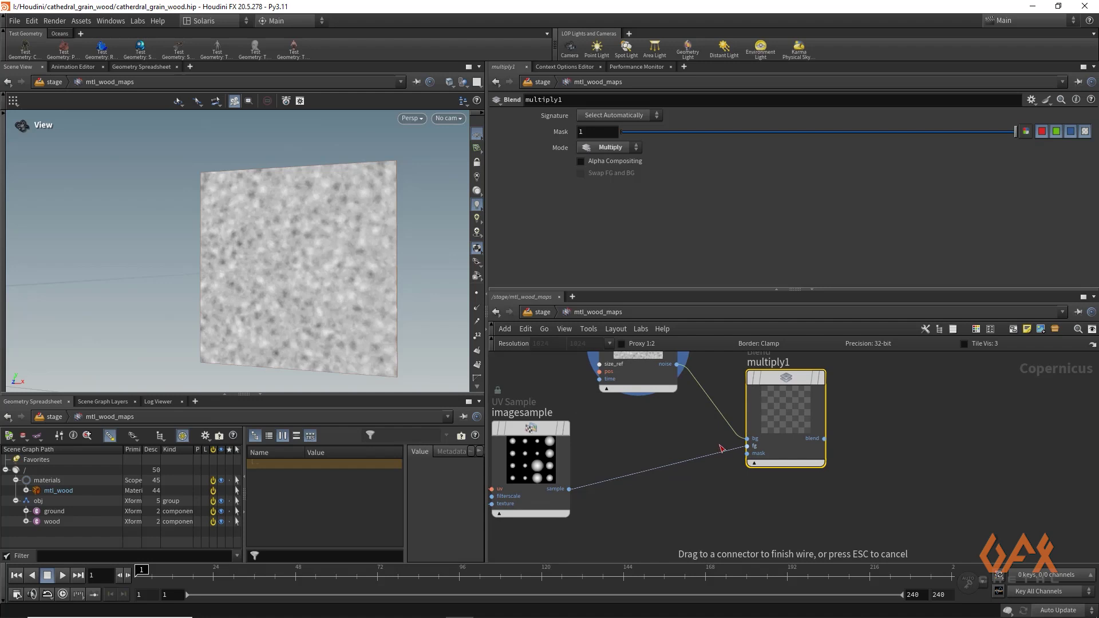
{"action": "left_click_drag", "start_coordinate": [720, 445], "coordinate": [721, 446]}
{"action": "middle_click_drag", "start_coordinate": [680, 421], "coordinate": [638, 447]}
{"action": "left_click", "coordinate": [775, 403]}
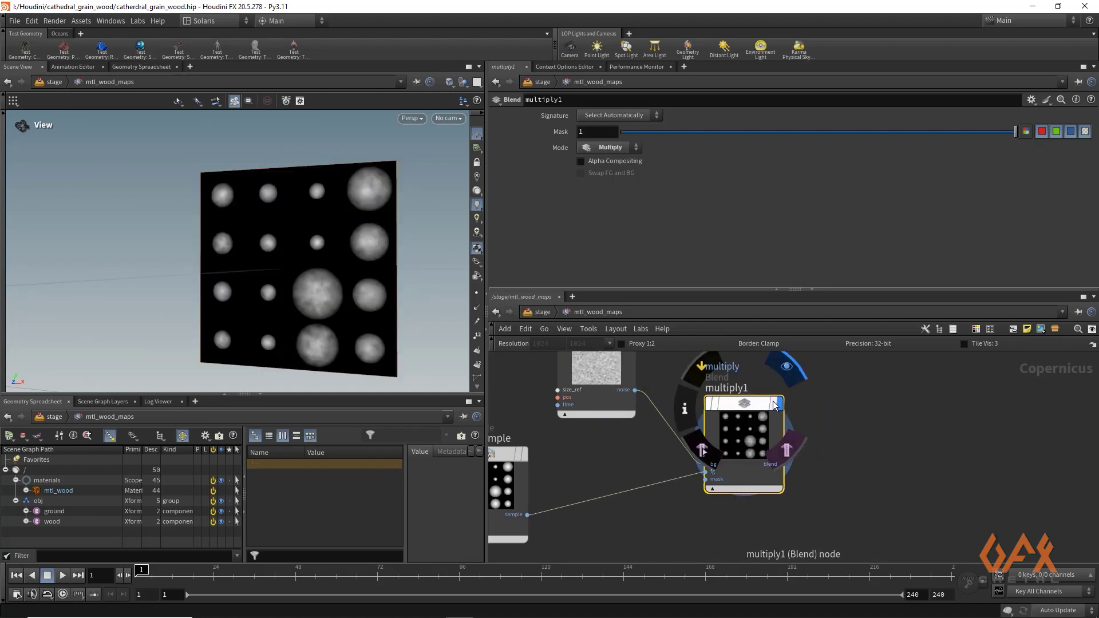
{"action": "right_click_drag", "start_coordinate": [329, 282], "coordinate": [450, 281]}
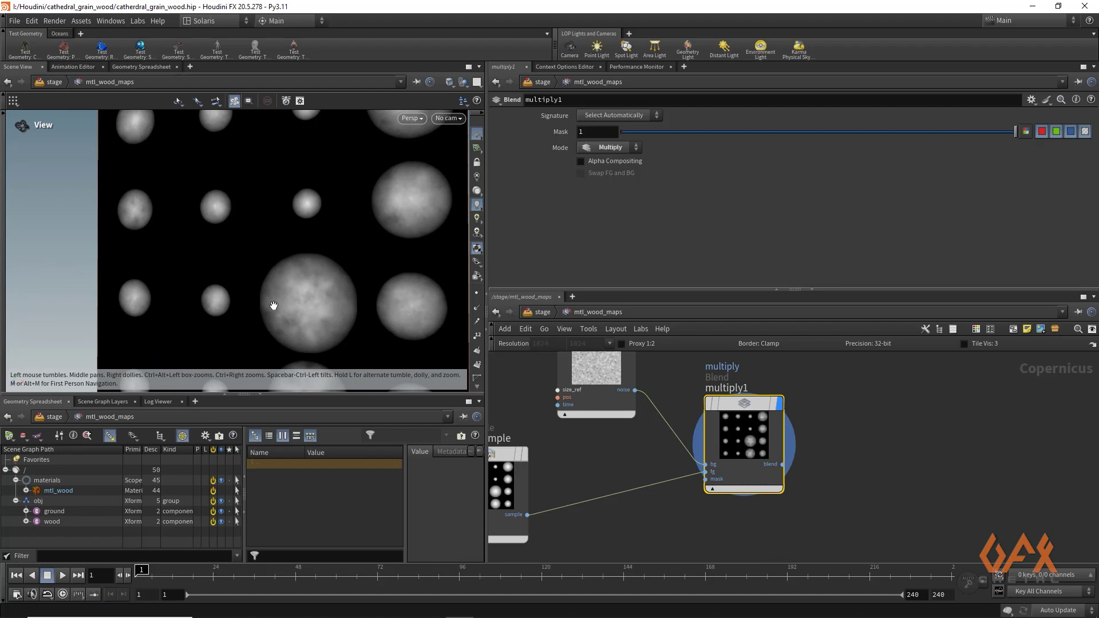
Add a Blur node fed by the Multiply node's blend output and display it
{"action": "middle_click_drag", "start_coordinate": [808, 457], "coordinate": [673, 477]}
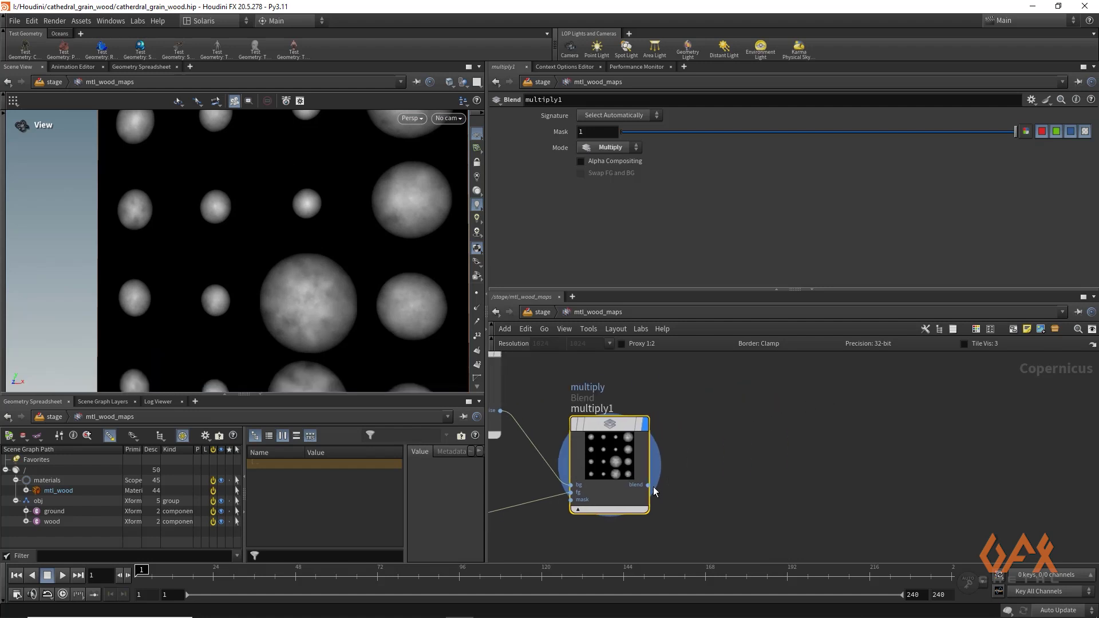
{"action": "left_click_drag", "start_coordinate": [647, 485], "coordinate": [748, 469]}
{"action": "type", "text": "blur"}
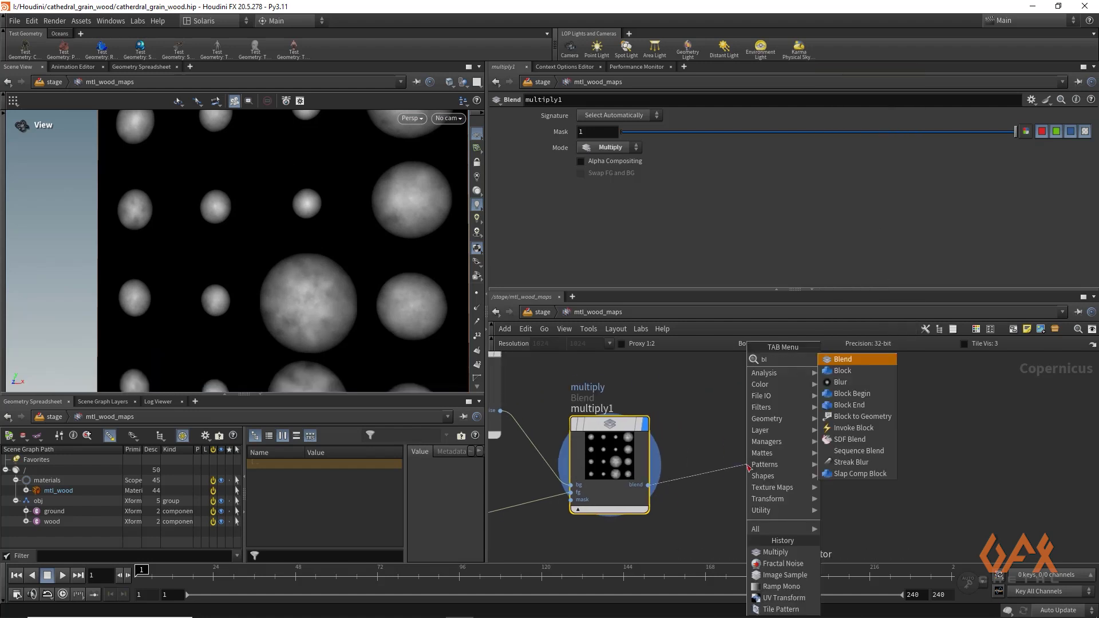
{"action": "key", "text": "Return"}
{"action": "left_click", "coordinate": [750, 466]}
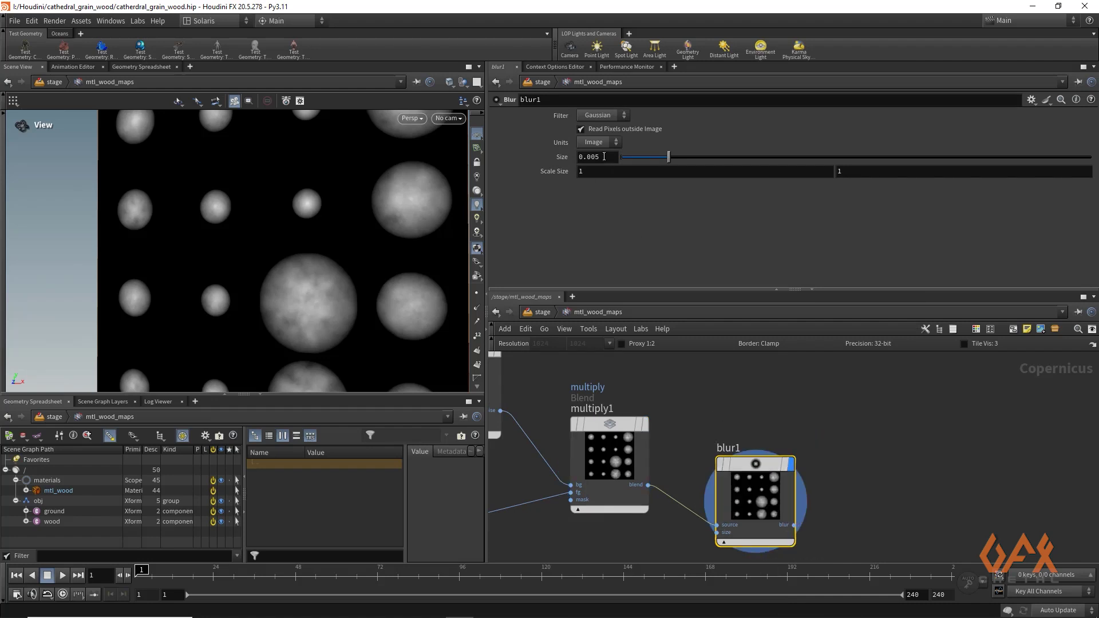
Set the Blur node's Size to 0.2 and check the softened dots across the whole image
{"action": "left_click_drag", "start_coordinate": [604, 157], "coordinate": [583, 159]}
{"action": "key", "text": "Return"}
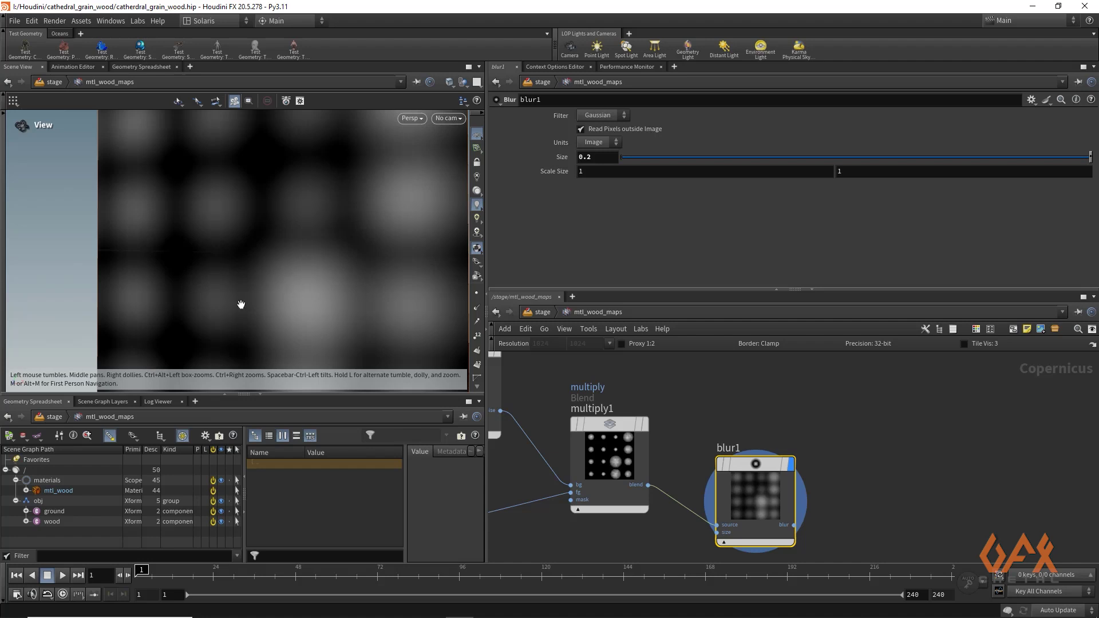
{"action": "right_click_drag", "start_coordinate": [314, 250], "coordinate": [199, 256]}
{"action": "middle_click_drag", "start_coordinate": [258, 268], "coordinate": [226, 268]}
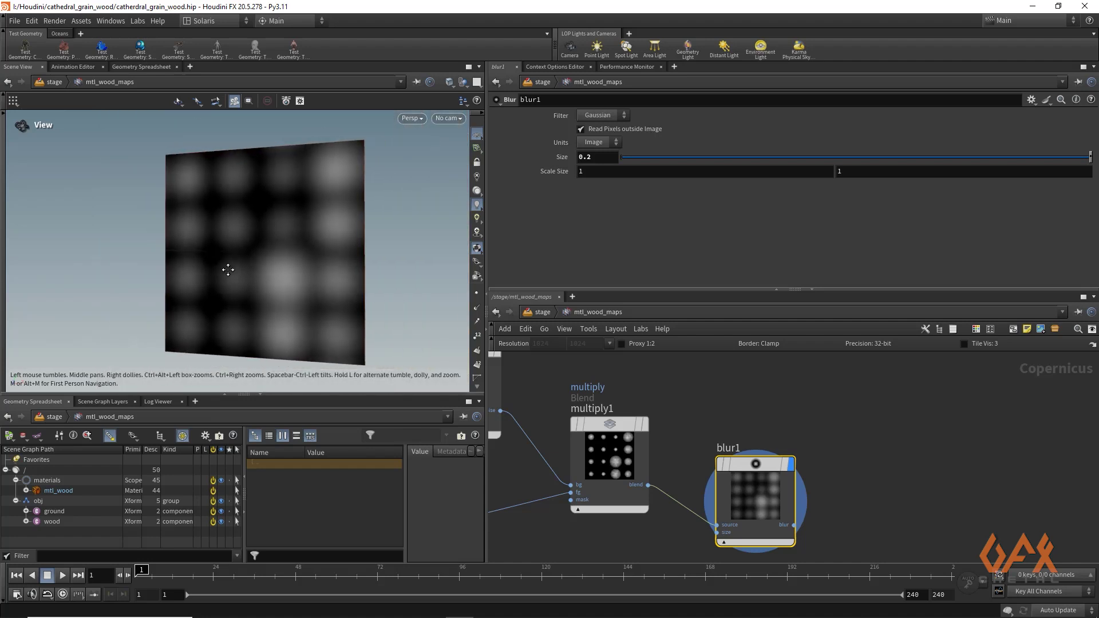
Add a Transform 2D node, feed its source input from the Blur node's output, and display it
{"action": "left_click_drag", "start_coordinate": [228, 268], "coordinate": [247, 272]}
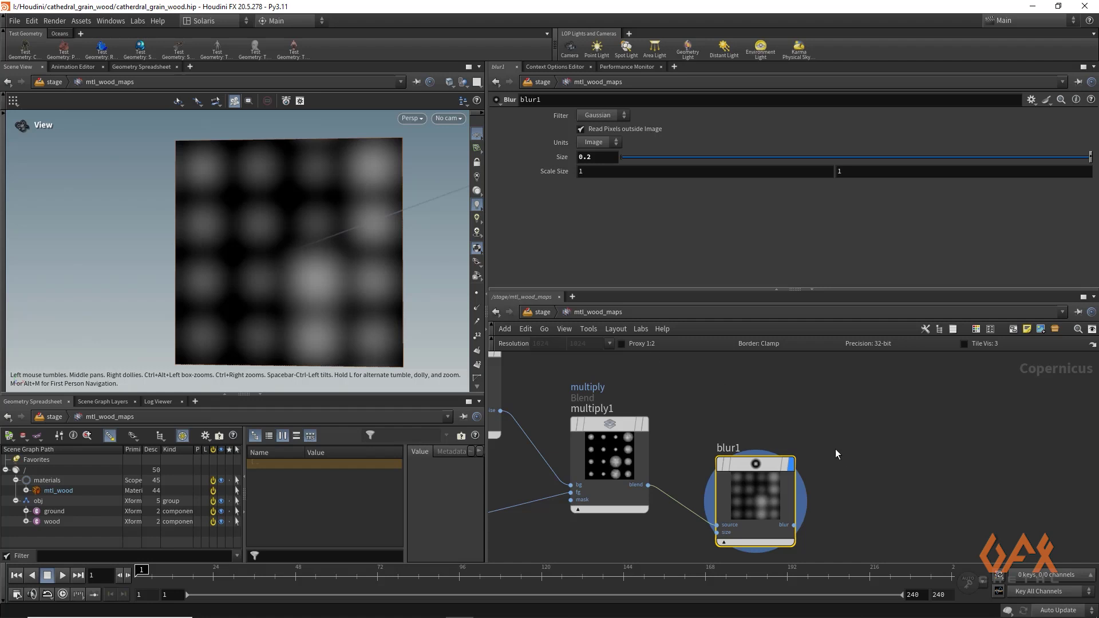
{"action": "middle_click_drag", "start_coordinate": [836, 449], "coordinate": [679, 392]}
{"action": "left_click", "coordinate": [703, 409]}
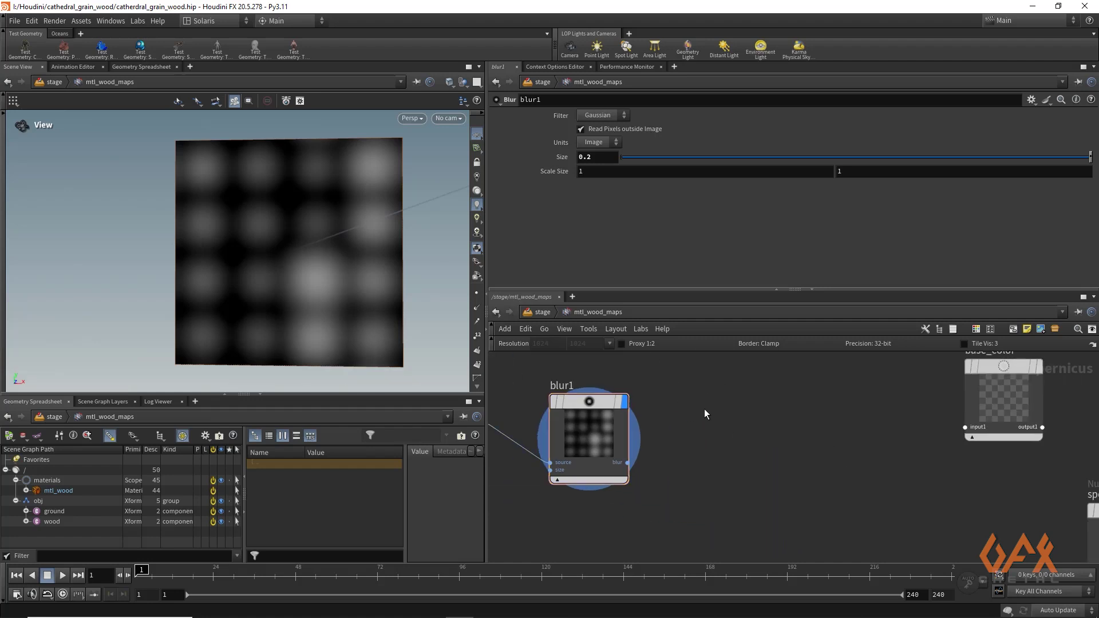
{"action": "key", "text": "Tab"}
{"action": "type", "text": "trans"}
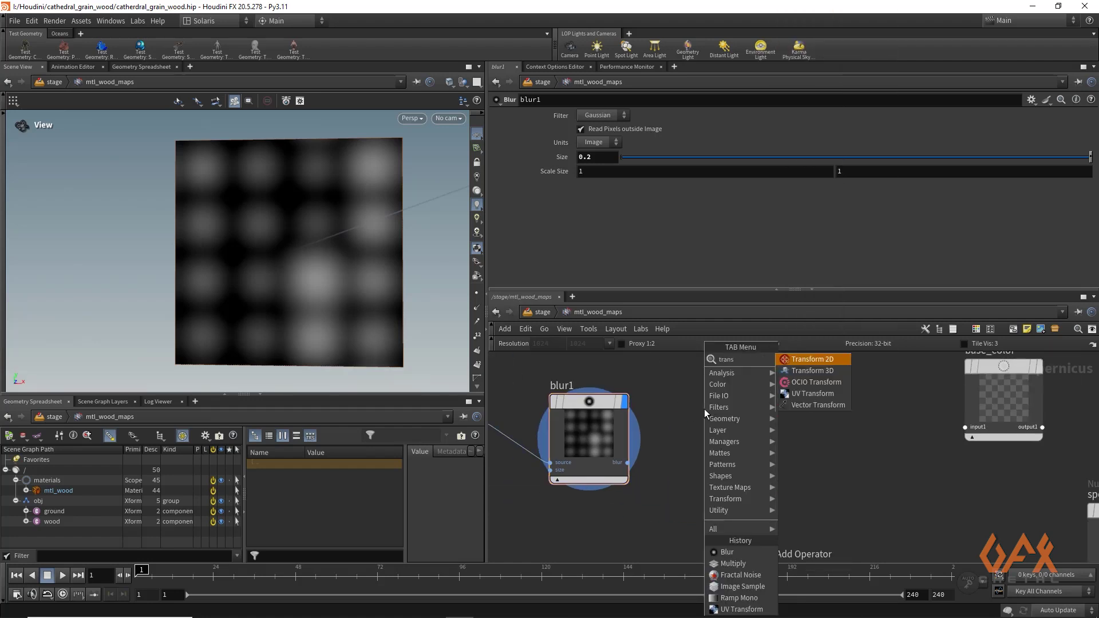
{"action": "key", "text": "Return"}
{"action": "left_click", "coordinate": [658, 448]}
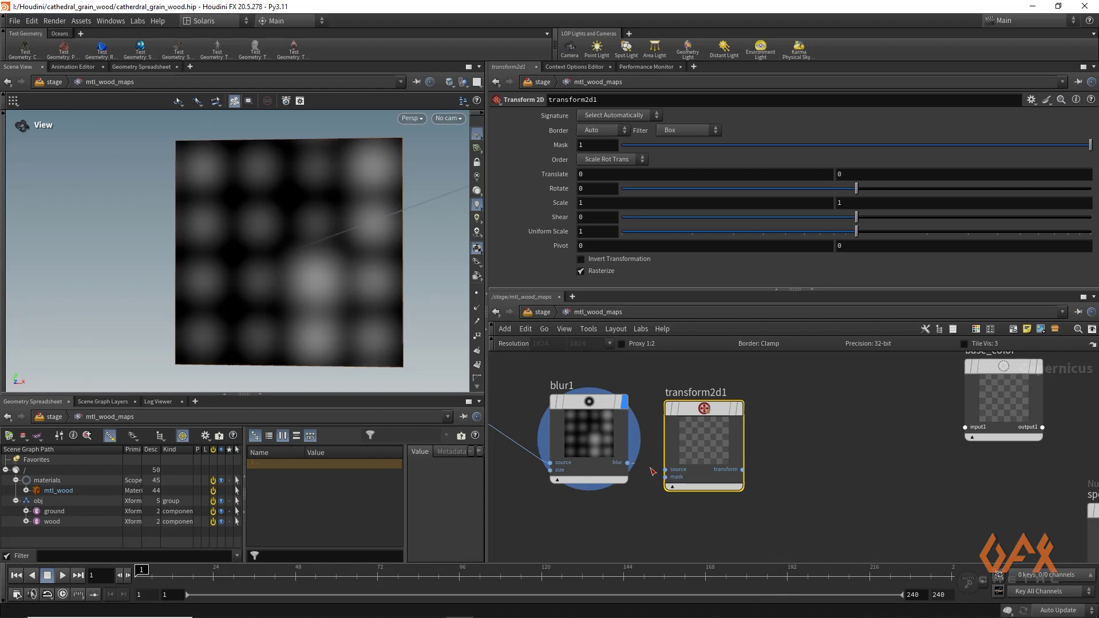
{"action": "left_click_drag", "start_coordinate": [629, 463], "coordinate": [660, 472]}
{"action": "left_click", "coordinate": [666, 471]}
{"action": "left_click", "coordinate": [739, 409]}
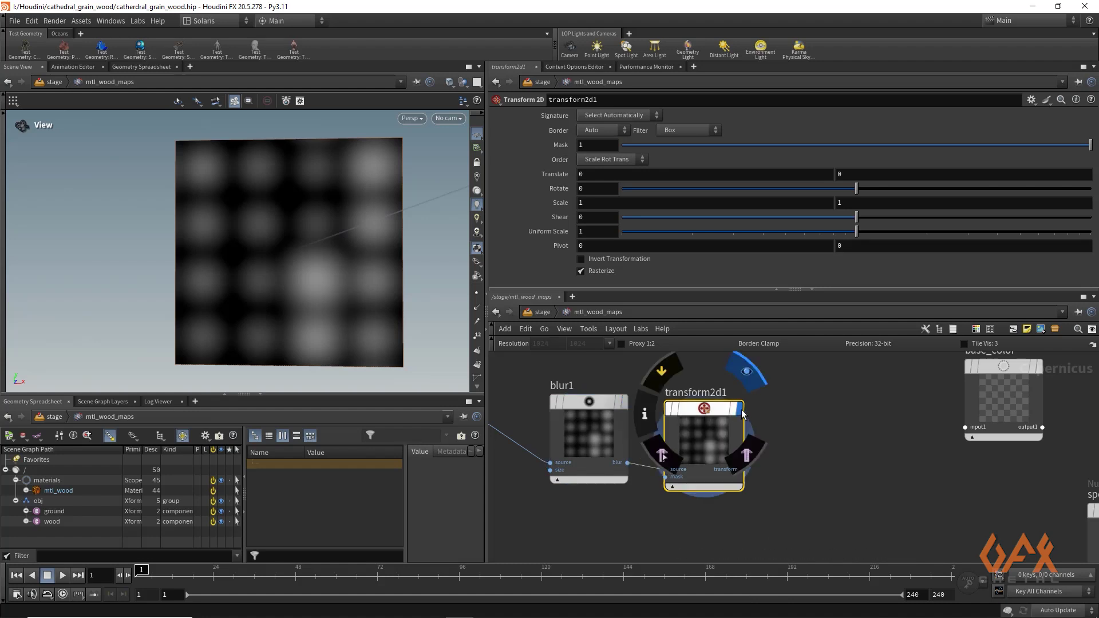
Set the Transform 2D node's Scale to 3 horizontally and .7 vertically to stretch the dots into streaks
{"action": "left_click", "coordinate": [586, 204]}
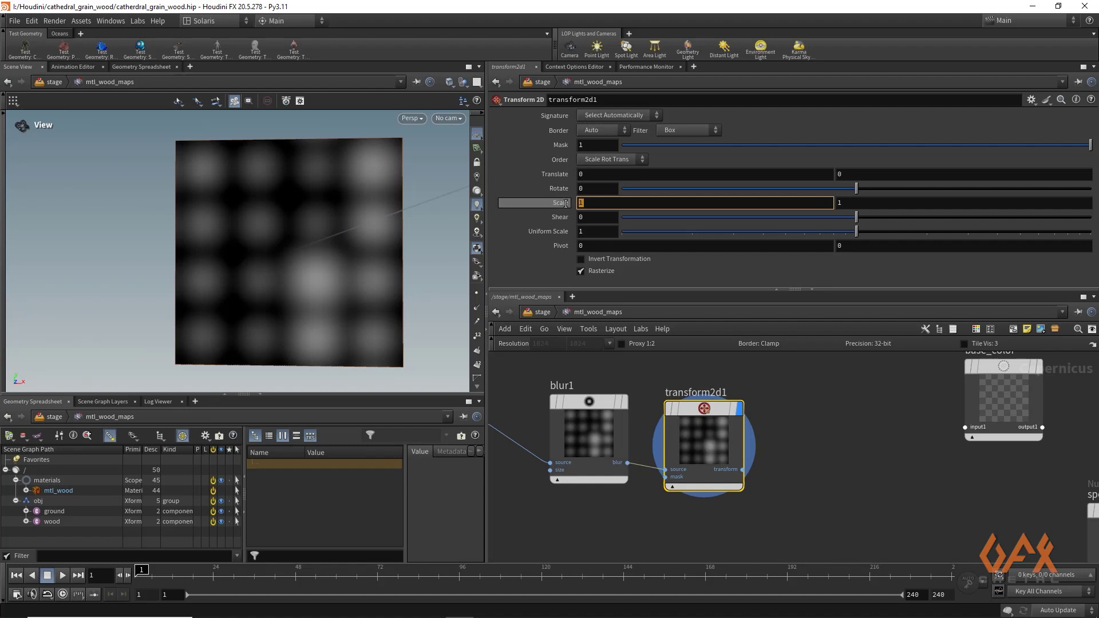
{"action": "type", "text": "3"}
{"action": "key", "text": "Return"}
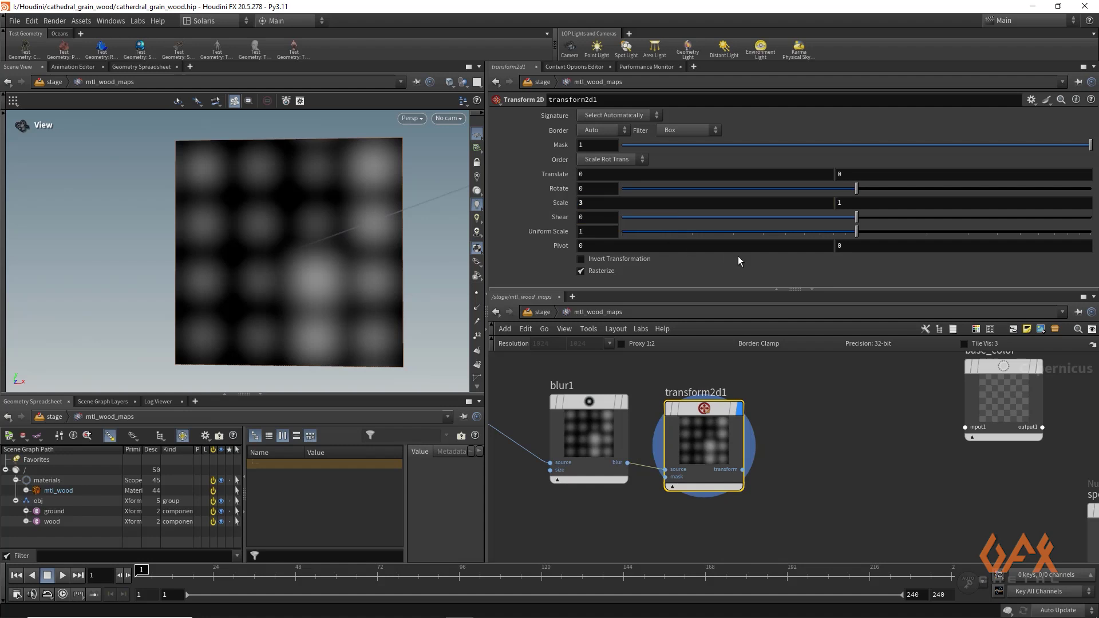
{"action": "left_click", "coordinate": [833, 204]}
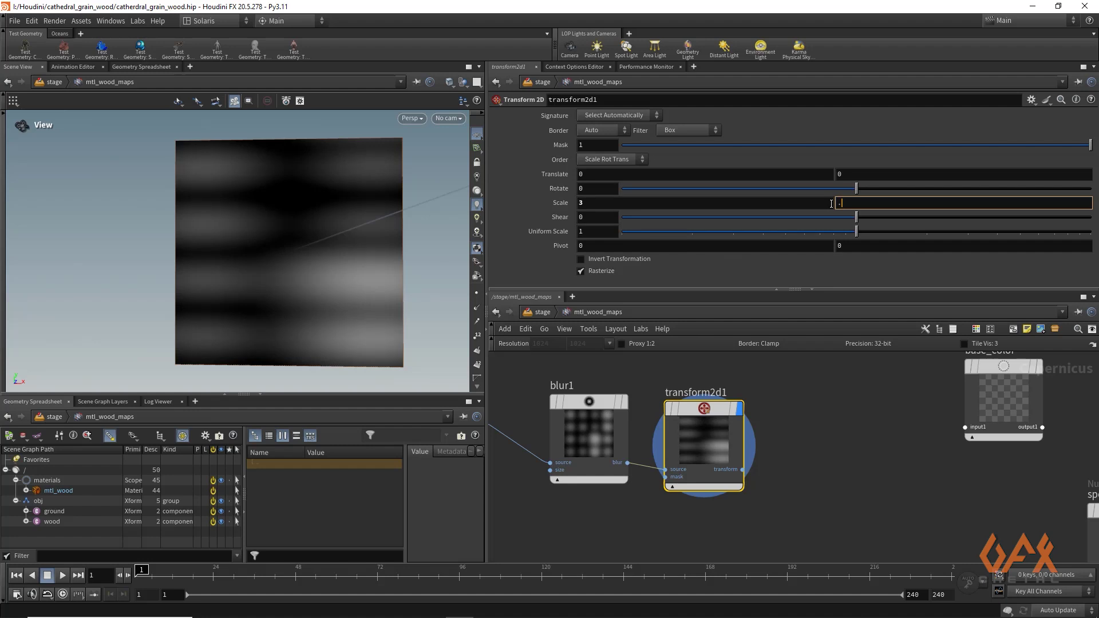
{"action": "type", "text": ".7"}
{"action": "key", "text": "Return"}
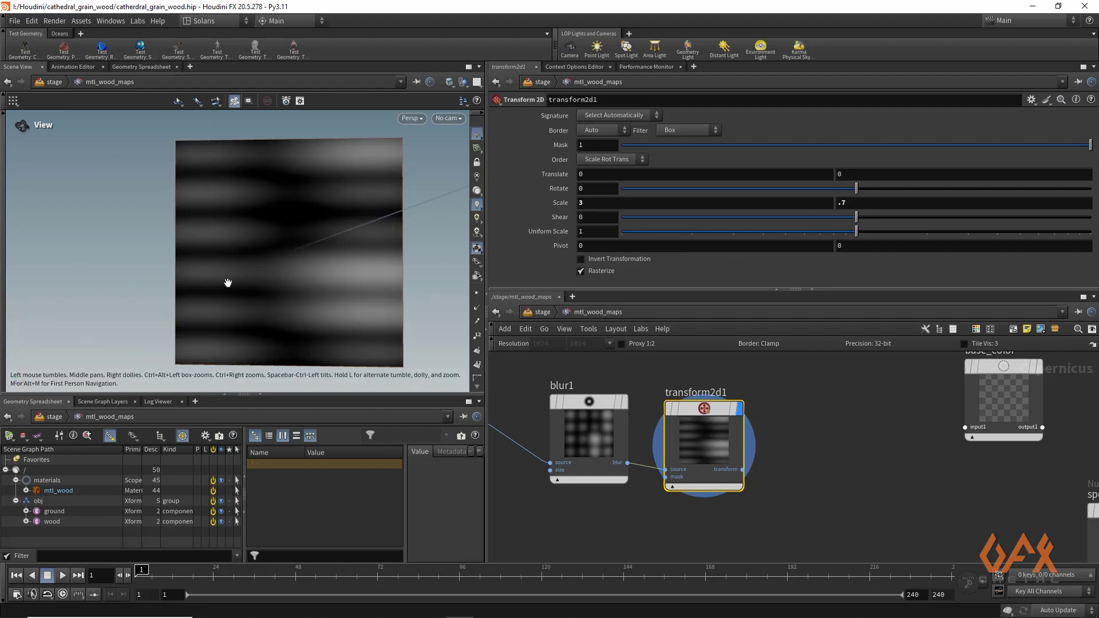
Move the whole chain of eight texture nodes further away from the base color and other output nodes
{"action": "middle_click_drag", "start_coordinate": [674, 520], "coordinate": [606, 491]}
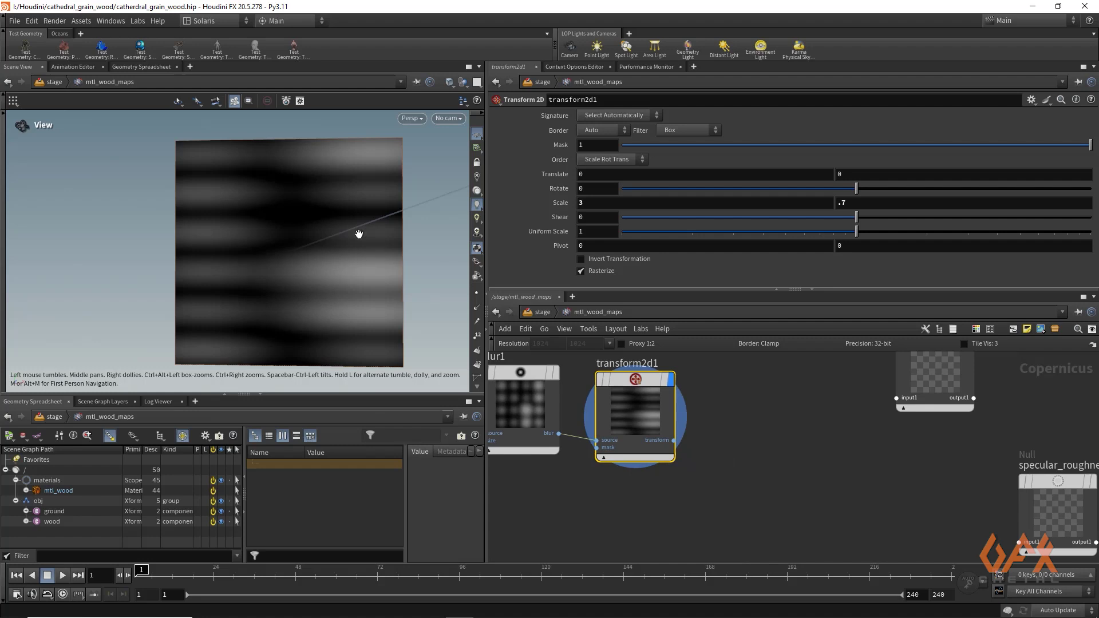
{"action": "scroll", "coordinate": [934, 441], "scroll_direction": "down", "scroll_amount": 5}
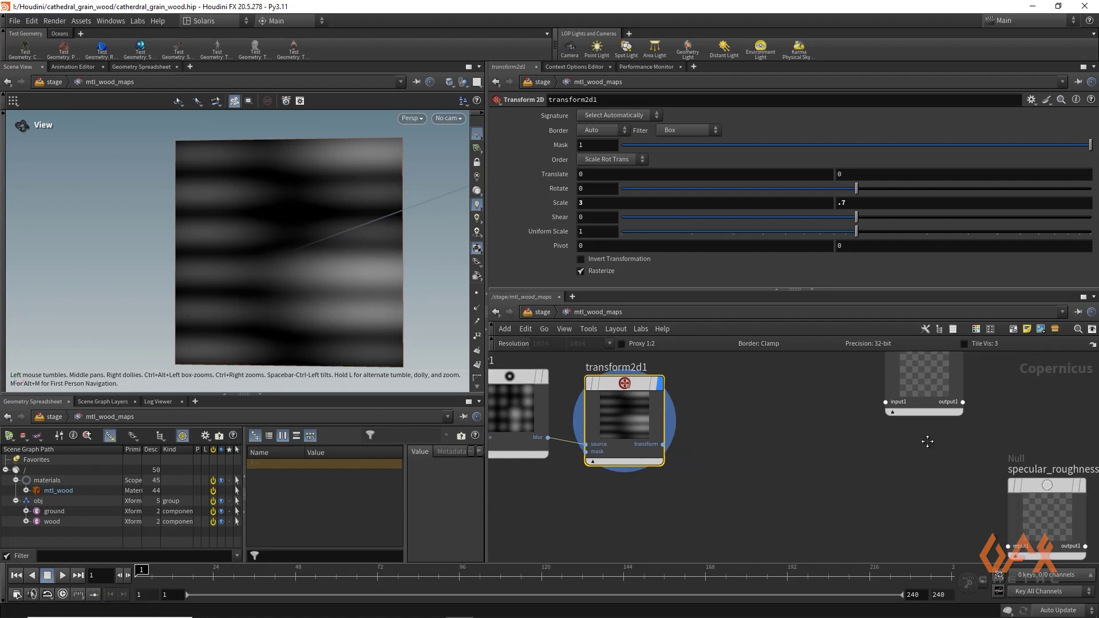
{"action": "middle_click_drag", "start_coordinate": [897, 455], "coordinate": [905, 456]}
{"action": "middle_click_drag", "start_coordinate": [725, 501], "coordinate": [814, 509]}
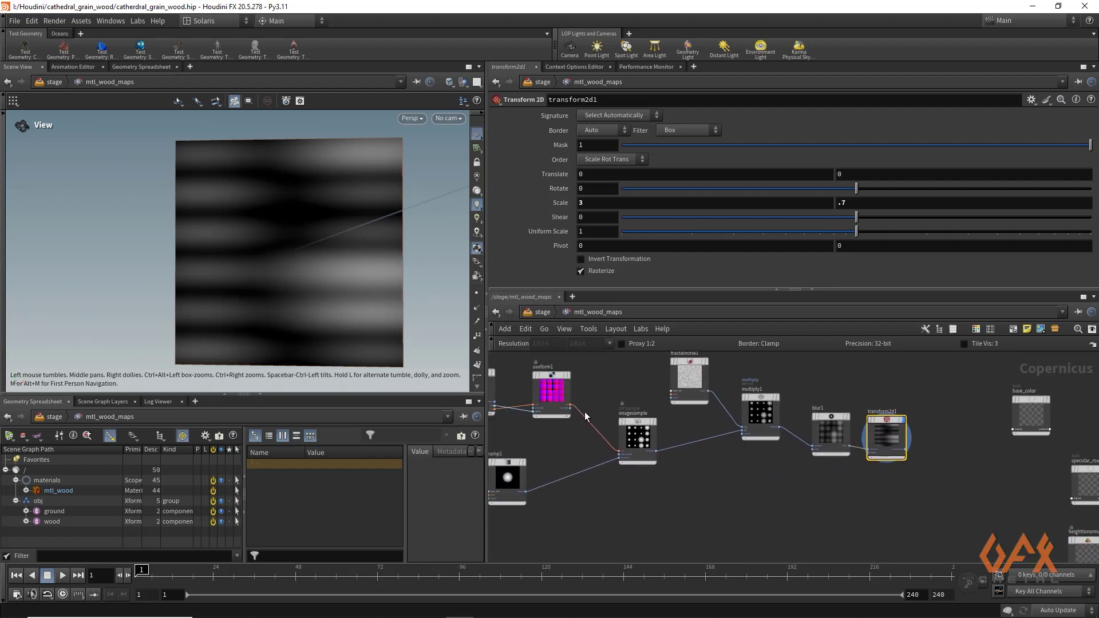
{"action": "middle_click_drag", "start_coordinate": [581, 462], "coordinate": [671, 480]}
{"action": "scroll", "coordinate": [666, 480], "scroll_direction": "down", "scroll_amount": 3}
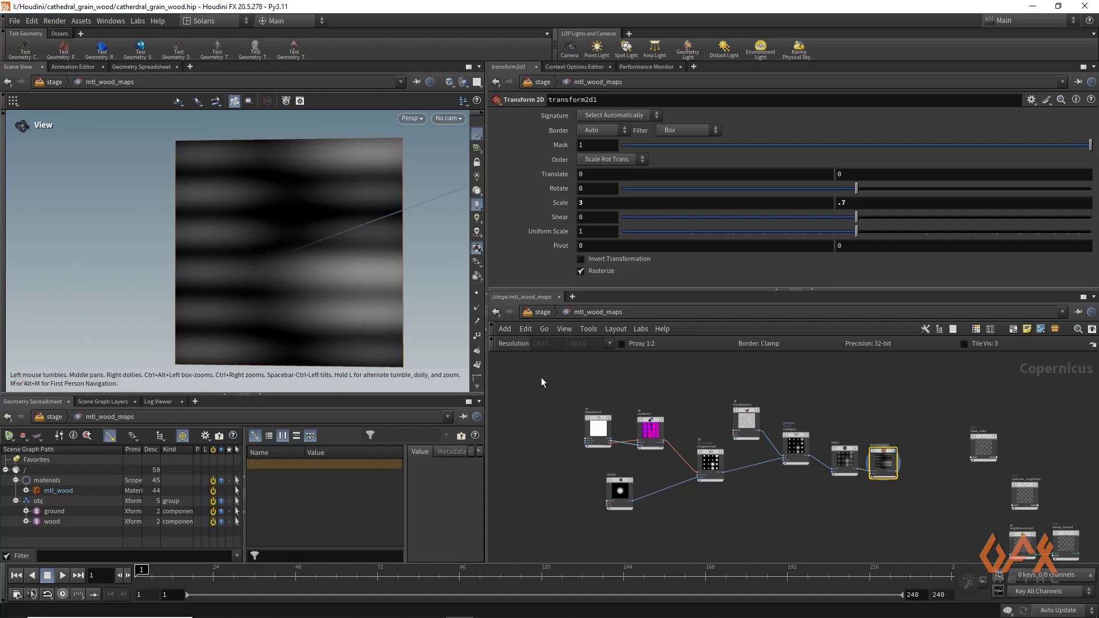
{"action": "left_click_drag", "start_coordinate": [542, 380], "coordinate": [912, 444]}
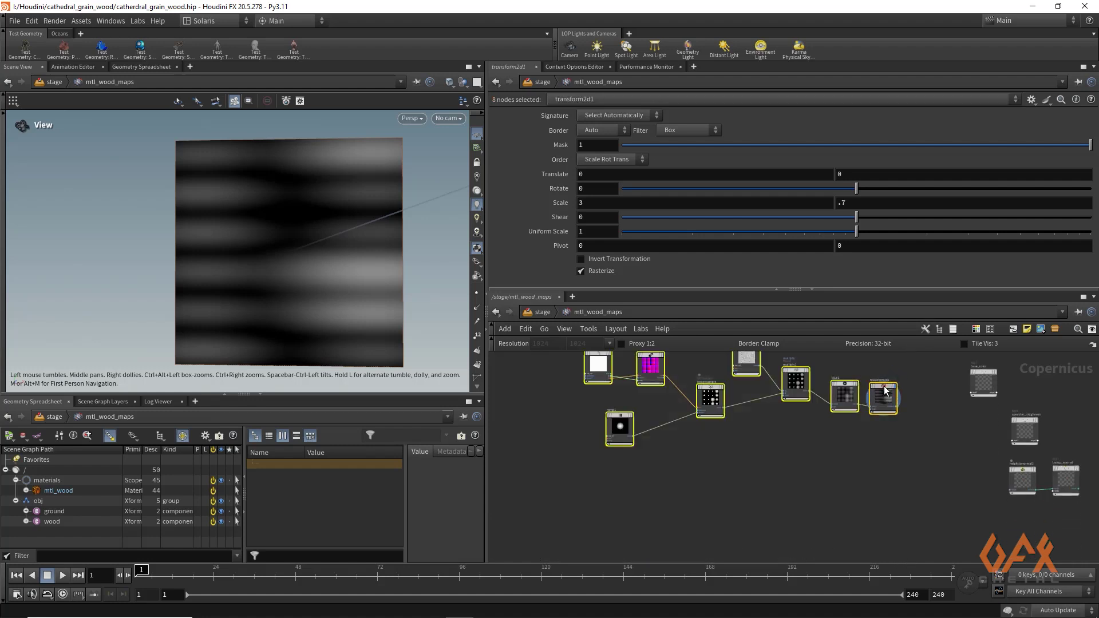
{"action": "left_click_drag", "start_coordinate": [869, 390], "coordinate": [703, 394]}
{"action": "left_click", "coordinate": [720, 457]}
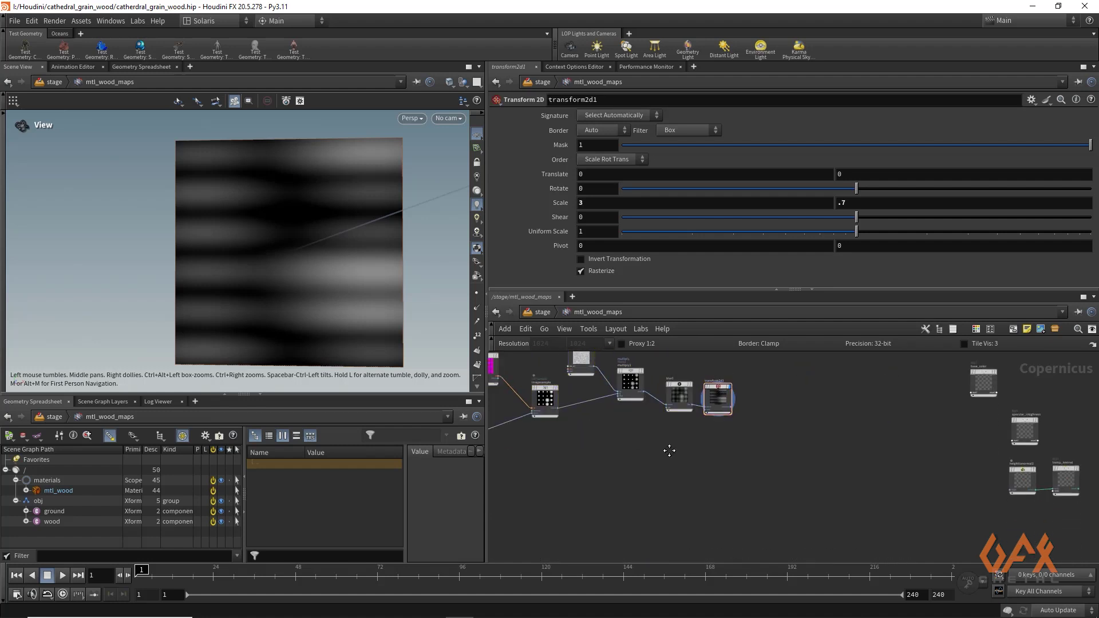
Add a second Fractal Noise node below the Transform 2D node and display it
{"action": "middle_click_drag", "start_coordinate": [679, 449], "coordinate": [659, 487]}
{"action": "scroll", "coordinate": [657, 449], "scroll_direction": "up", "scroll_amount": 3}
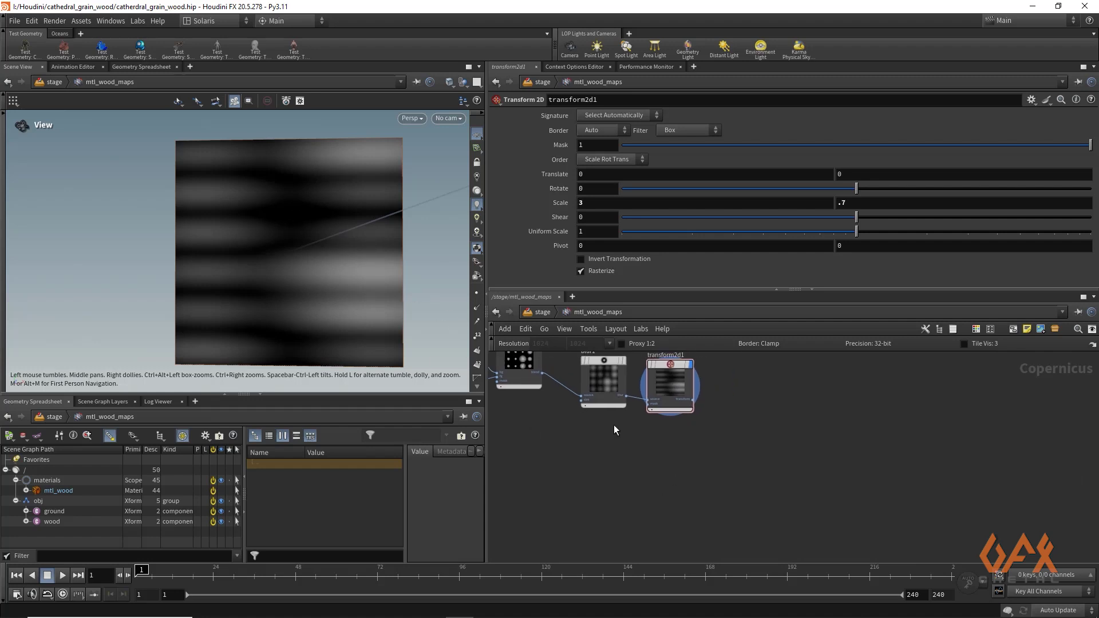
{"action": "middle_click_drag", "start_coordinate": [685, 447], "coordinate": [638, 515]}
{"action": "scroll", "coordinate": [659, 489], "scroll_direction": "up", "scroll_amount": 3}
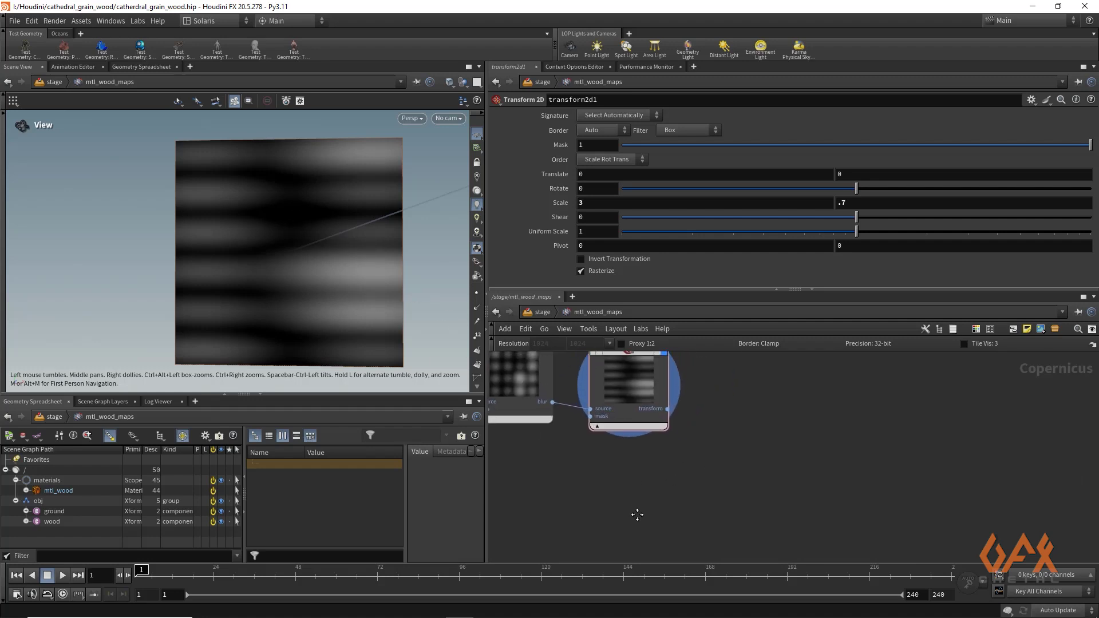
{"action": "key", "text": "Tab"}
{"action": "type", "text": "f"}
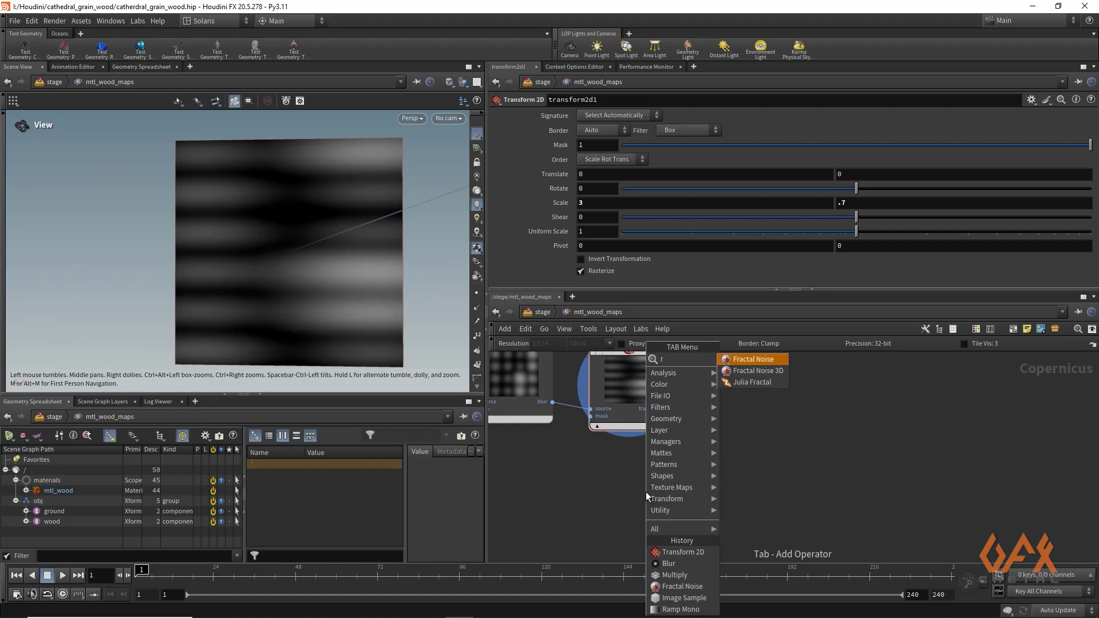
{"action": "key", "text": "Return"}
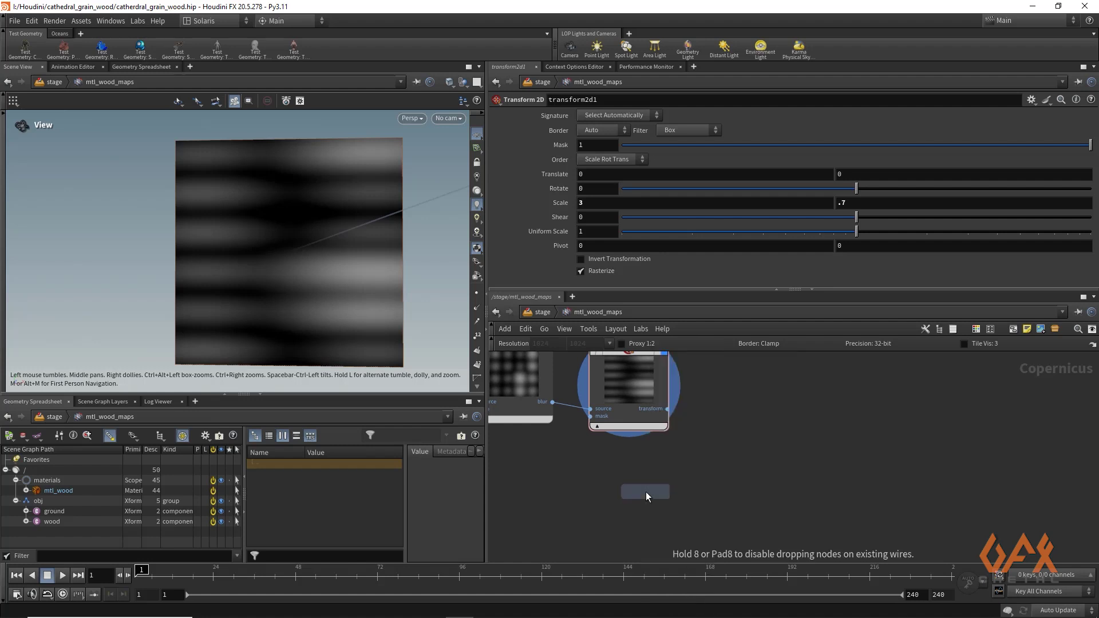
{"action": "left_click", "coordinate": [646, 493]}
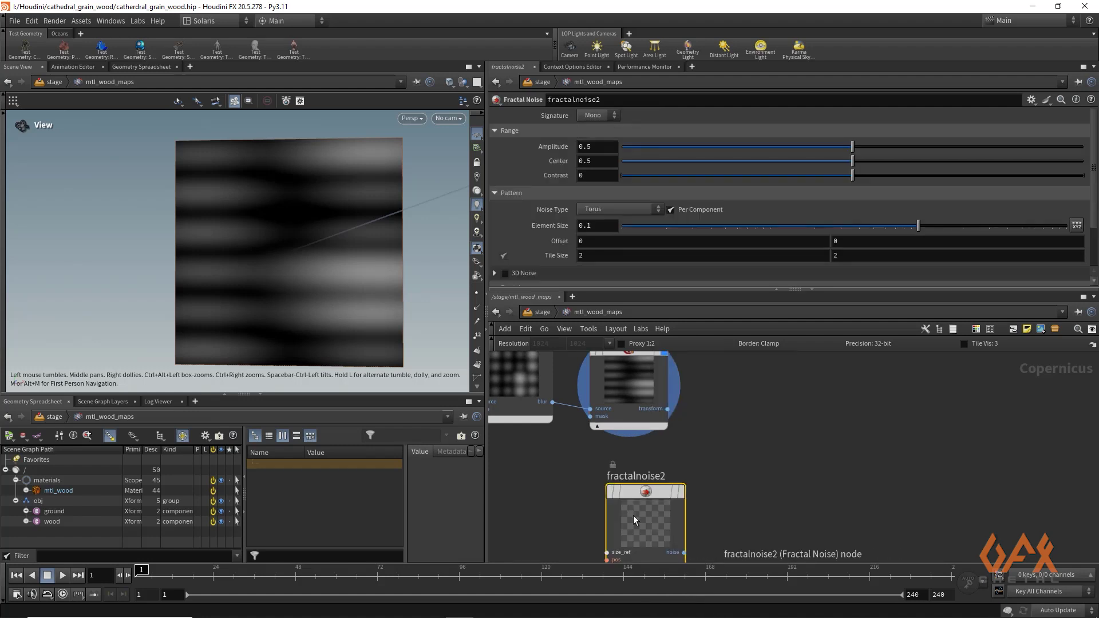
{"action": "left_click", "coordinate": [682, 492]}
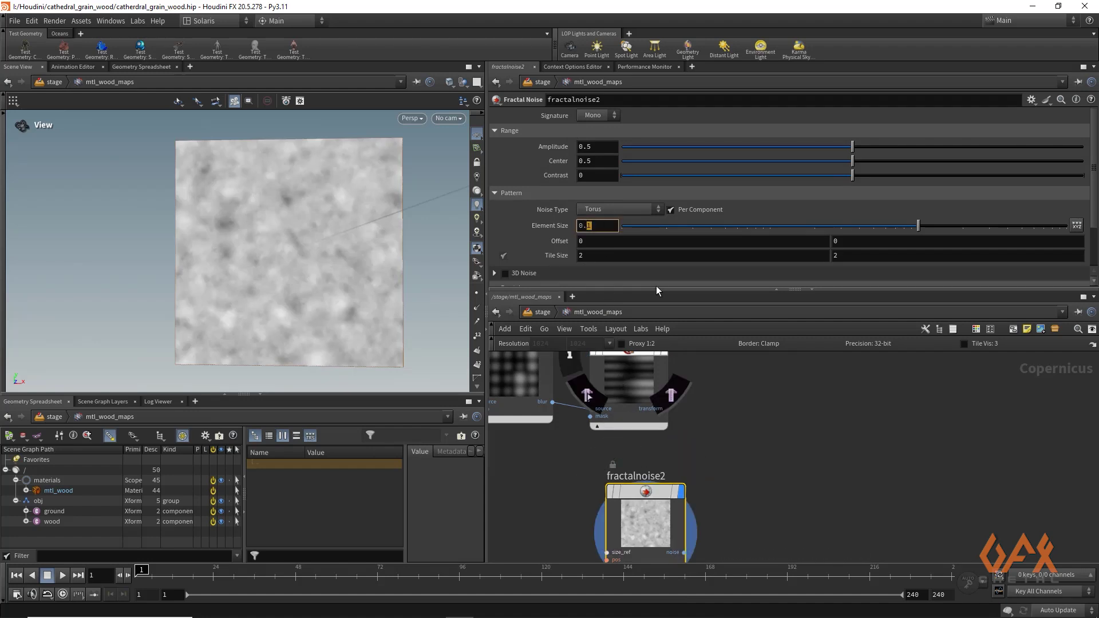
Set the new Fractal Noise's Element Size to 0.4, reveal its Element Scale, and set the horizontal scale to 7
{"action": "type", "text": "4"}
{"action": "key", "text": "Return"}
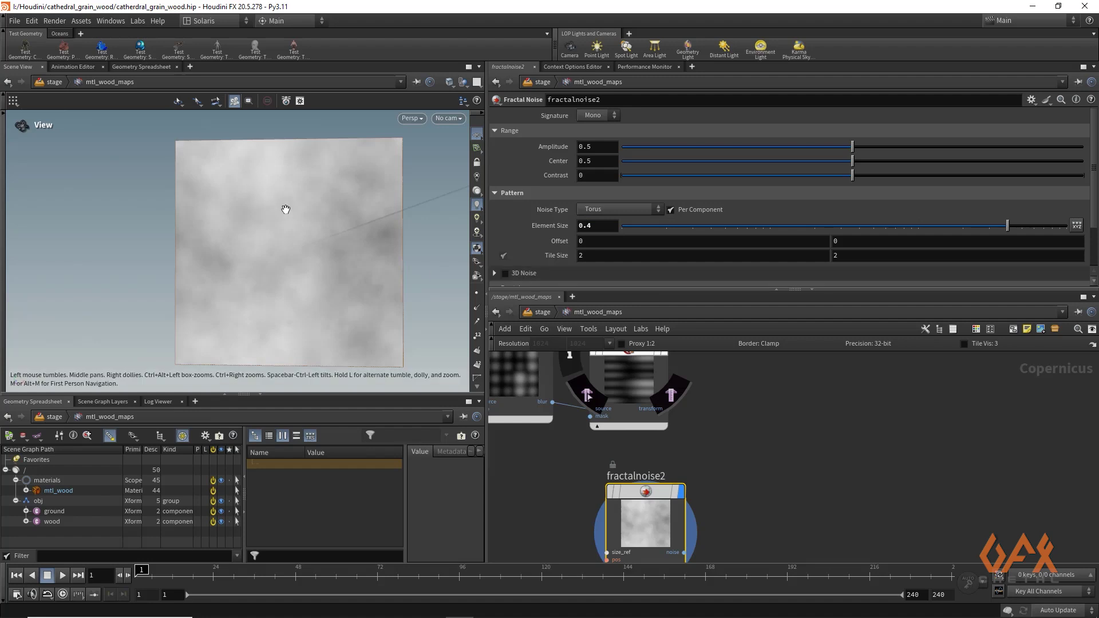
{"action": "left_click", "coordinate": [1077, 226]}
{"action": "left_click_drag", "start_coordinate": [1095, 216], "coordinate": [1097, 242]}
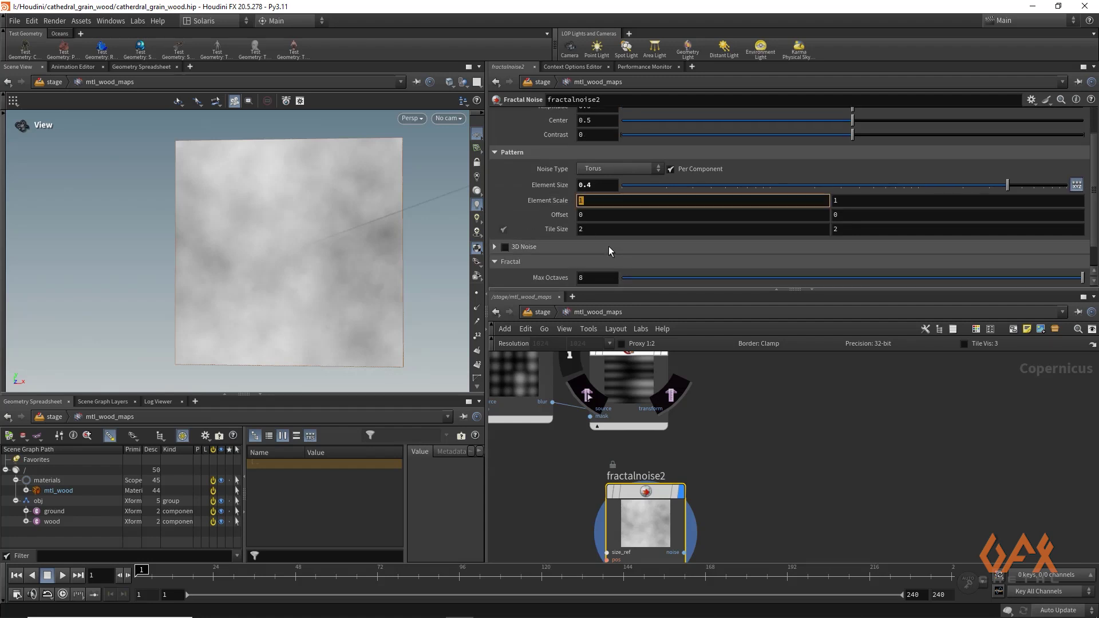
{"action": "type", "text": "7"}
{"action": "key", "text": "Return"}
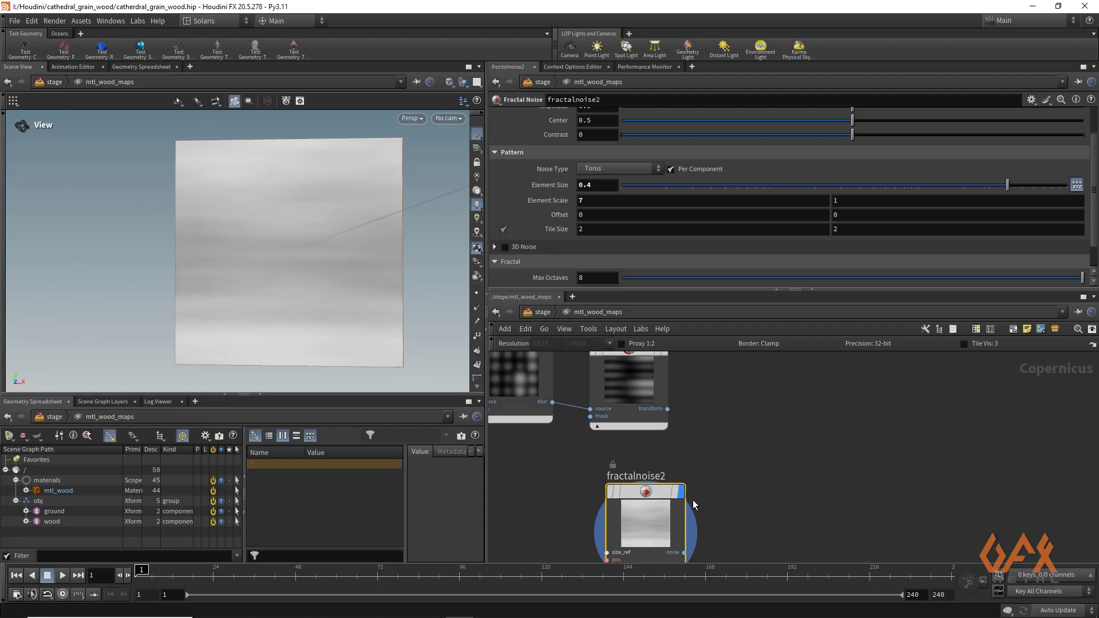
Move the second Fractal Noise aside, then add an Invert node fed by the Transform 2D's output and display it
{"action": "middle_click_drag", "start_coordinate": [633, 462], "coordinate": [599, 460]}
{"action": "left_click_drag", "start_coordinate": [613, 491], "coordinate": [745, 486]}
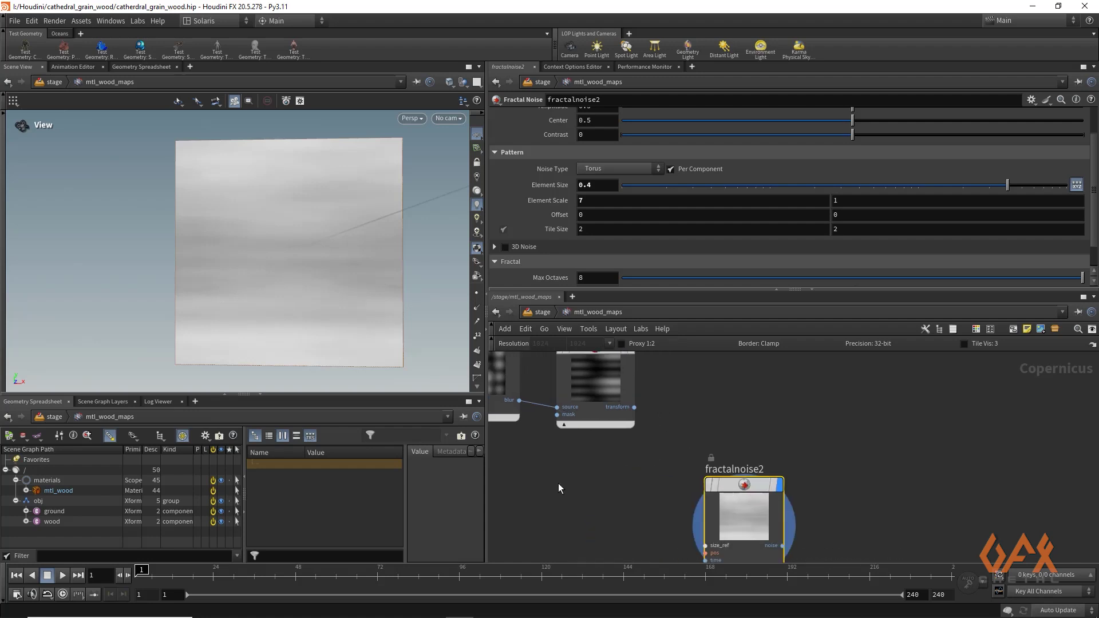
{"action": "middle_click_drag", "start_coordinate": [563, 472], "coordinate": [537, 447]}
{"action": "scroll", "coordinate": [568, 466], "scroll_direction": "down", "scroll_amount": 2}
{"action": "left_click_drag", "start_coordinate": [588, 403], "coordinate": [581, 501]}
{"action": "key", "text": "Tab"}
{"action": "type", "text": "inve"}
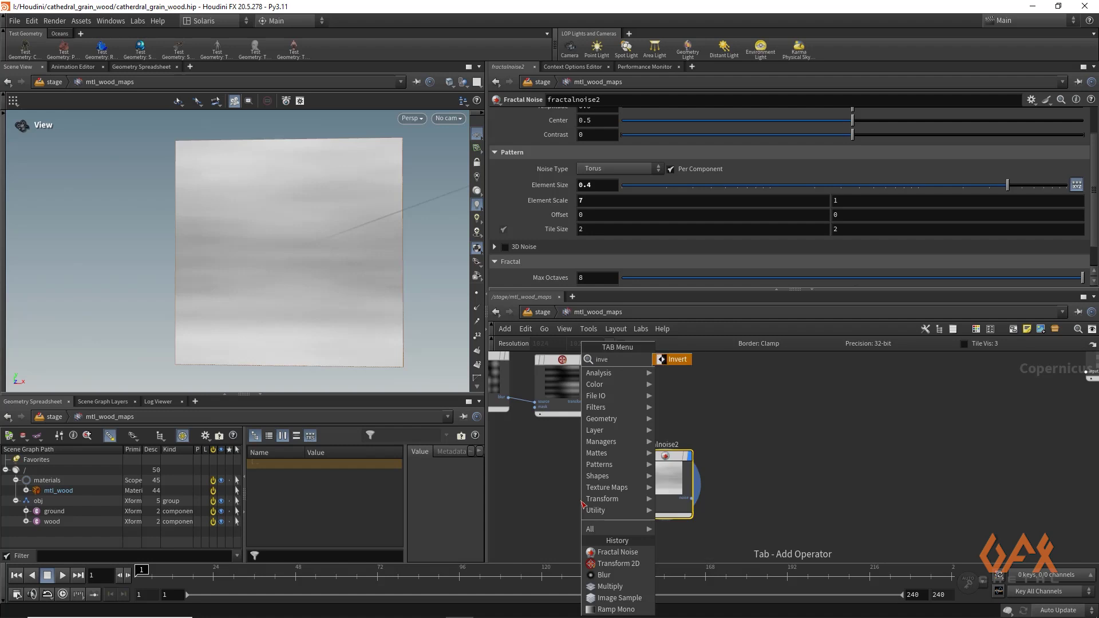
{"action": "key", "text": "Return"}
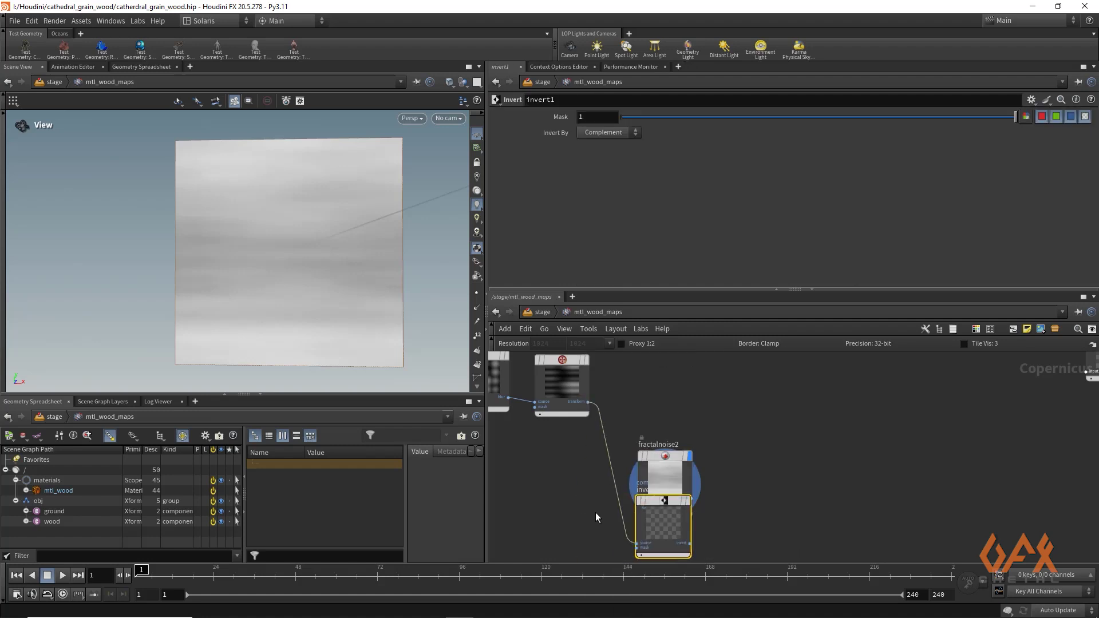
{"action": "middle_click_drag", "start_coordinate": [596, 514], "coordinate": [595, 490]}
{"action": "left_click_drag", "start_coordinate": [676, 475], "coordinate": [609, 517]}
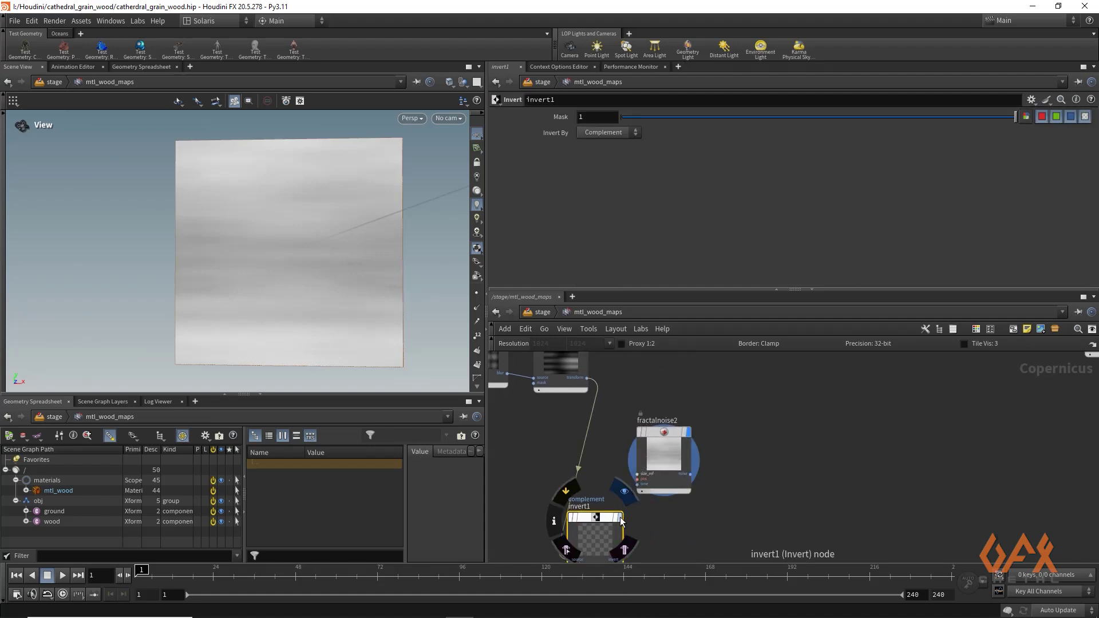
{"action": "left_click", "coordinate": [620, 519]}
Add a Maximum blend node beyond the second Fractal Noise and connect the Transform 2D's output to its bg input
{"action": "middle_click_drag", "start_coordinate": [677, 394], "coordinate": [639, 413]}
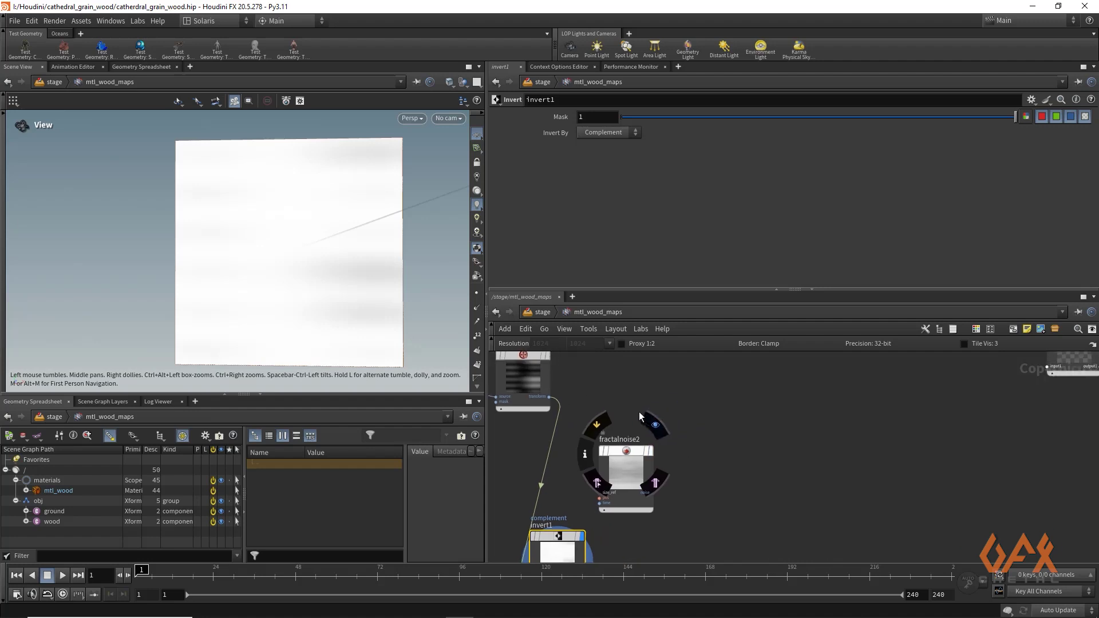
{"action": "key", "text": "Tab"}
{"action": "type", "text": "ma"}
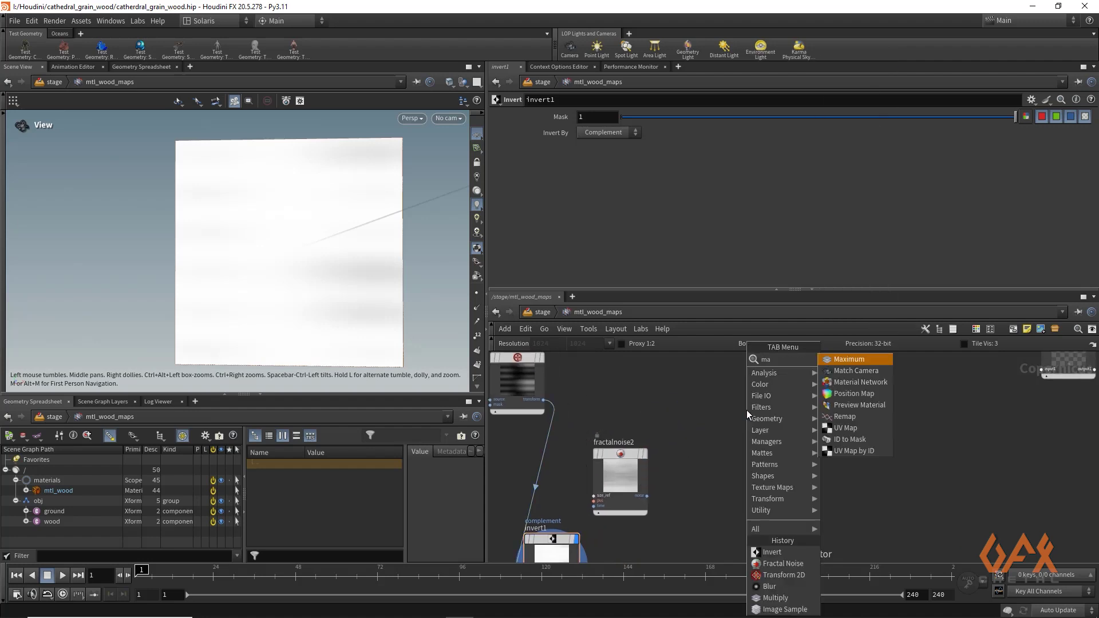
{"action": "key", "text": "Return"}
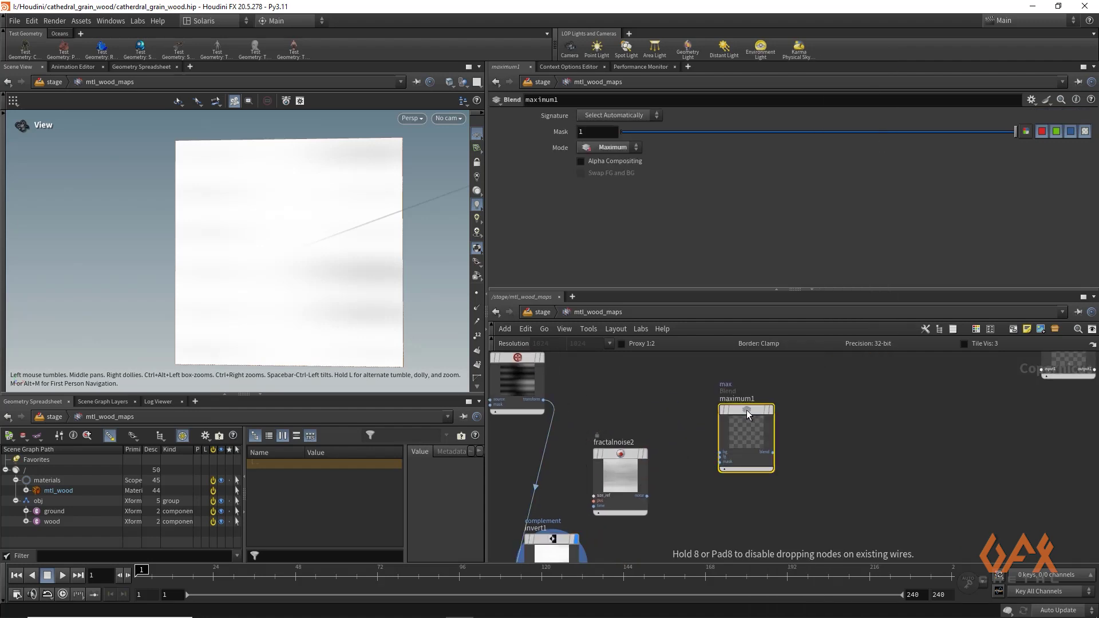
{"action": "left_click", "coordinate": [747, 410]}
{"action": "middle_click_drag", "start_coordinate": [708, 411], "coordinate": [745, 428]}
{"action": "scroll", "coordinate": [604, 416], "scroll_direction": "up", "scroll_amount": 2}
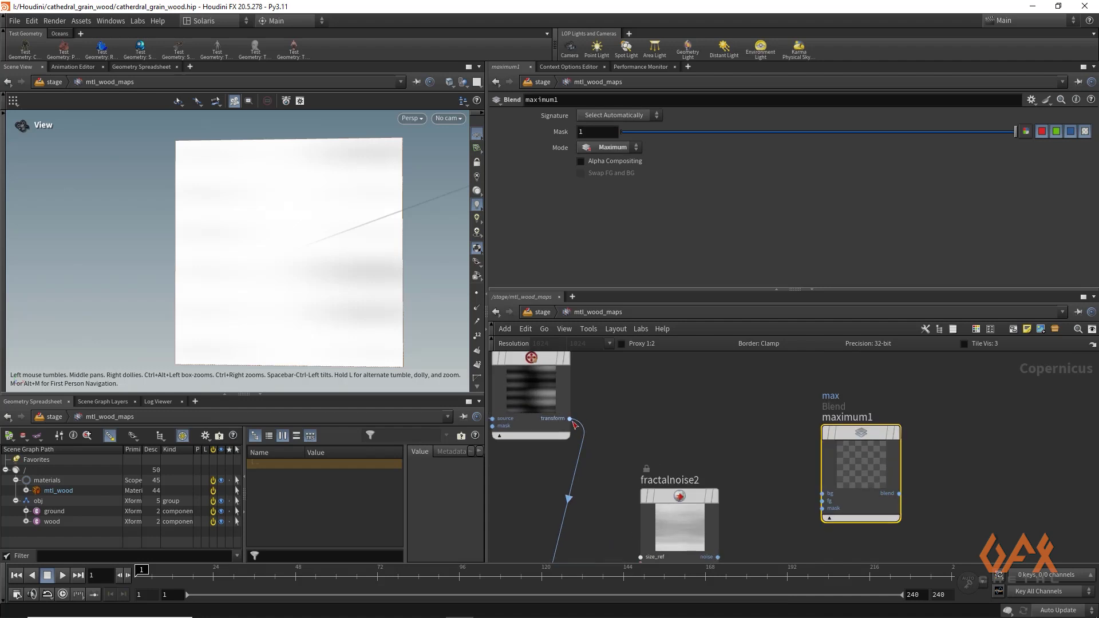
{"action": "middle_click_drag", "start_coordinate": [825, 427], "coordinate": [796, 421]}
{"action": "left_click_drag", "start_coordinate": [838, 427], "coordinate": [823, 393]}
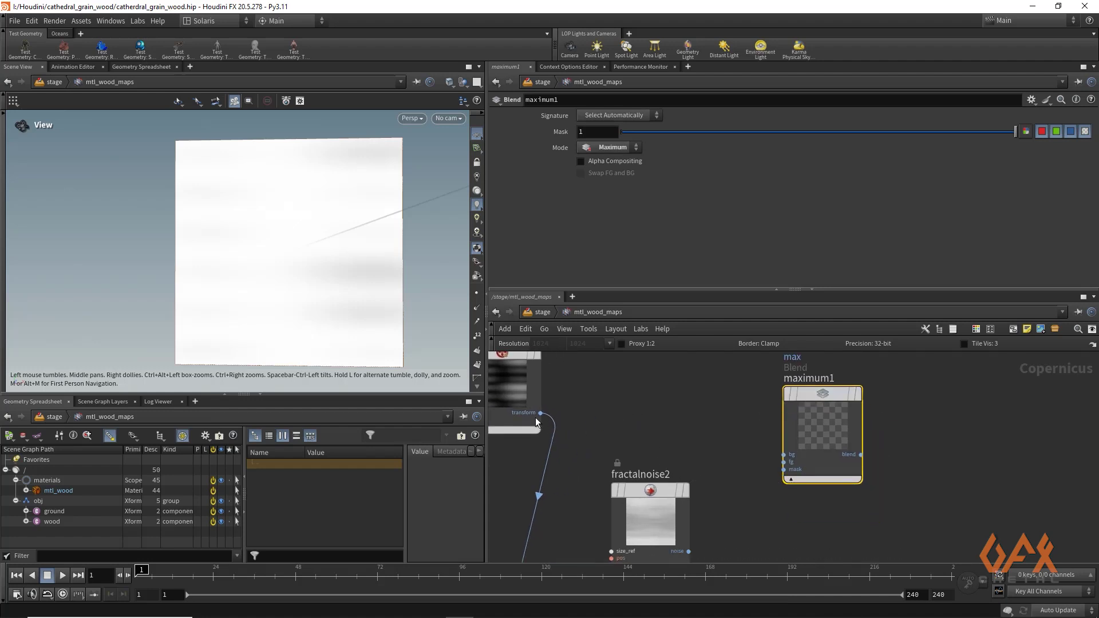
{"action": "left_click_drag", "start_coordinate": [541, 413], "coordinate": [770, 455]}
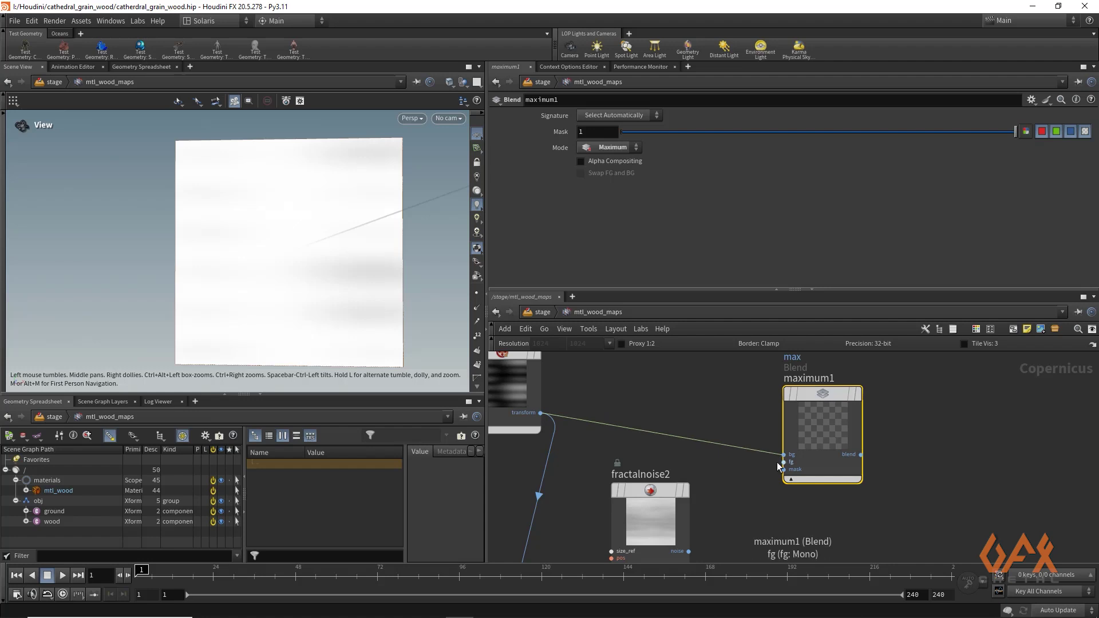
{"action": "middle_click_drag", "start_coordinate": [792, 449], "coordinate": [740, 432]}
{"action": "middle_click_drag", "start_coordinate": [659, 491], "coordinate": [649, 474]}
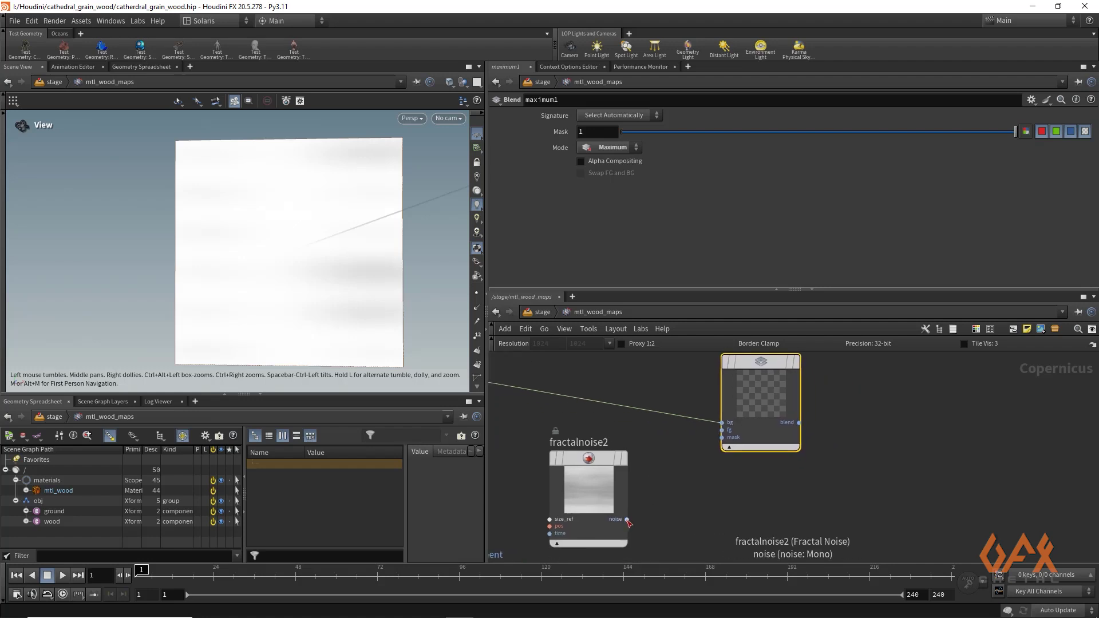
Connect the second Fractal Noise to the Maximum blend's fg input and the Invert's output to its mask input, and display the blend
{"action": "left_click_drag", "start_coordinate": [627, 519], "coordinate": [695, 443]}
{"action": "middle_click_drag", "start_coordinate": [650, 481], "coordinate": [649, 423]}
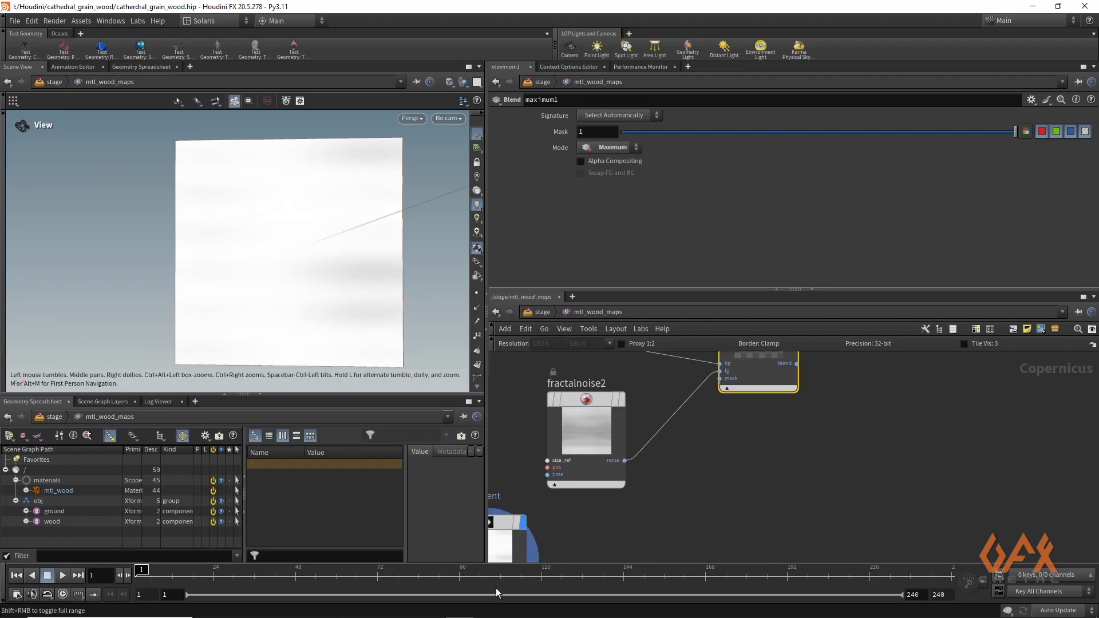
{"action": "scroll", "coordinate": [547, 467], "scroll_direction": "down", "scroll_amount": 2}
{"action": "middle_click_drag", "start_coordinate": [544, 509], "coordinate": [546, 482]}
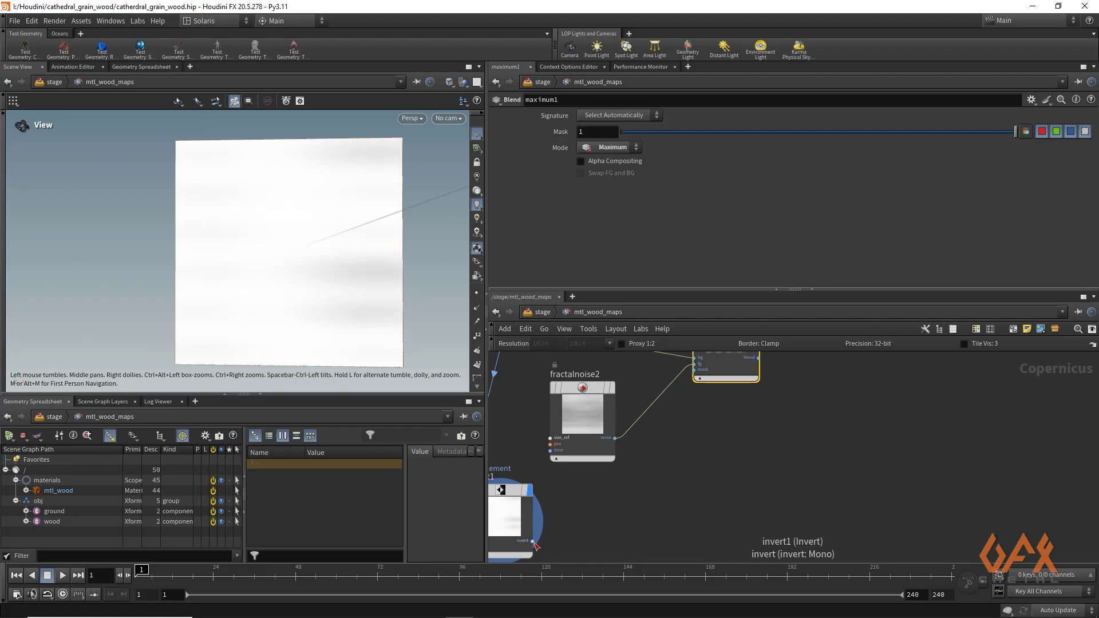
{"action": "left_click_drag", "start_coordinate": [533, 541], "coordinate": [690, 376]}
{"action": "middle_click_drag", "start_coordinate": [702, 419], "coordinate": [688, 521]}
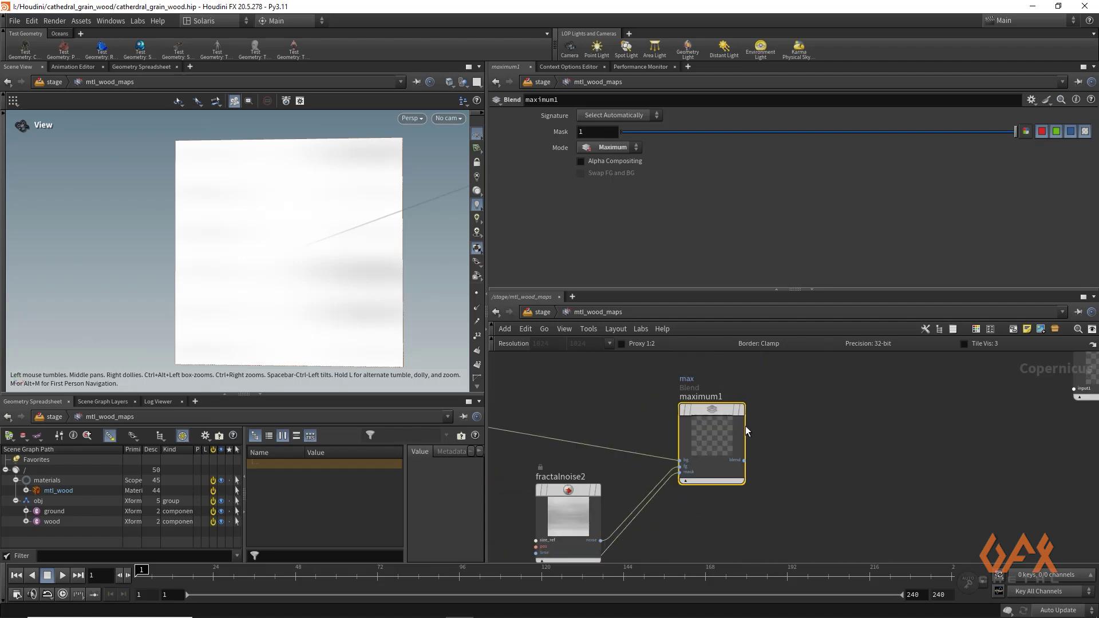
{"action": "left_click", "coordinate": [741, 411]}
{"action": "right_click_drag", "start_coordinate": [253, 201], "coordinate": [325, 233]}
{"action": "scroll", "coordinate": [325, 232], "scroll_direction": "down", "scroll_amount": 1}
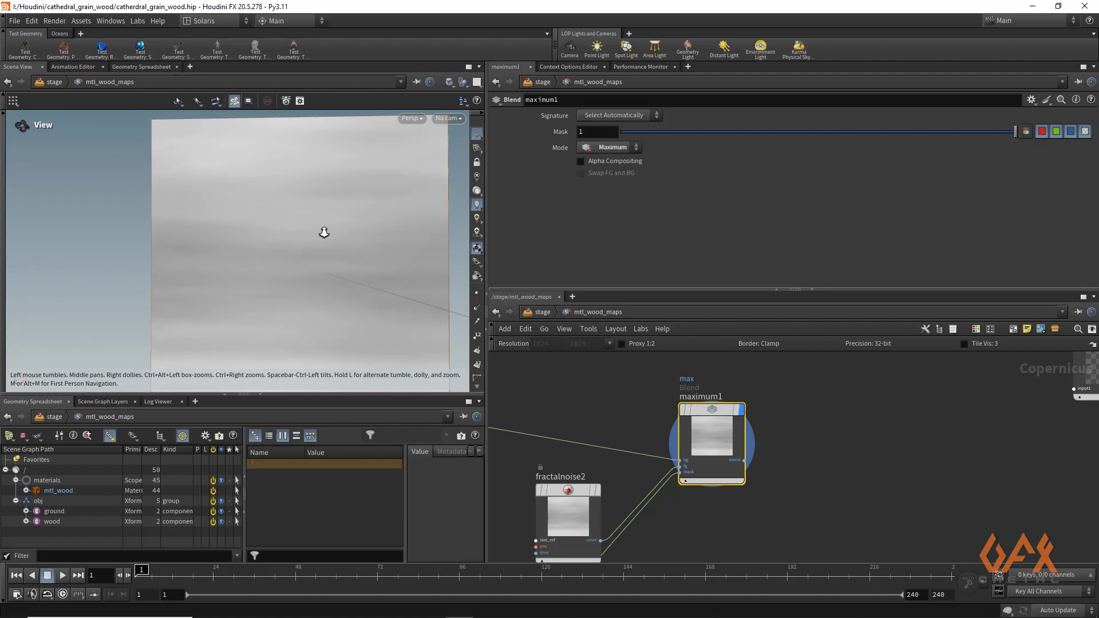
Add a third Fractal Noise node beyond the Maximum blend and display it
{"action": "middle_click_drag", "start_coordinate": [835, 466], "coordinate": [773, 473]}
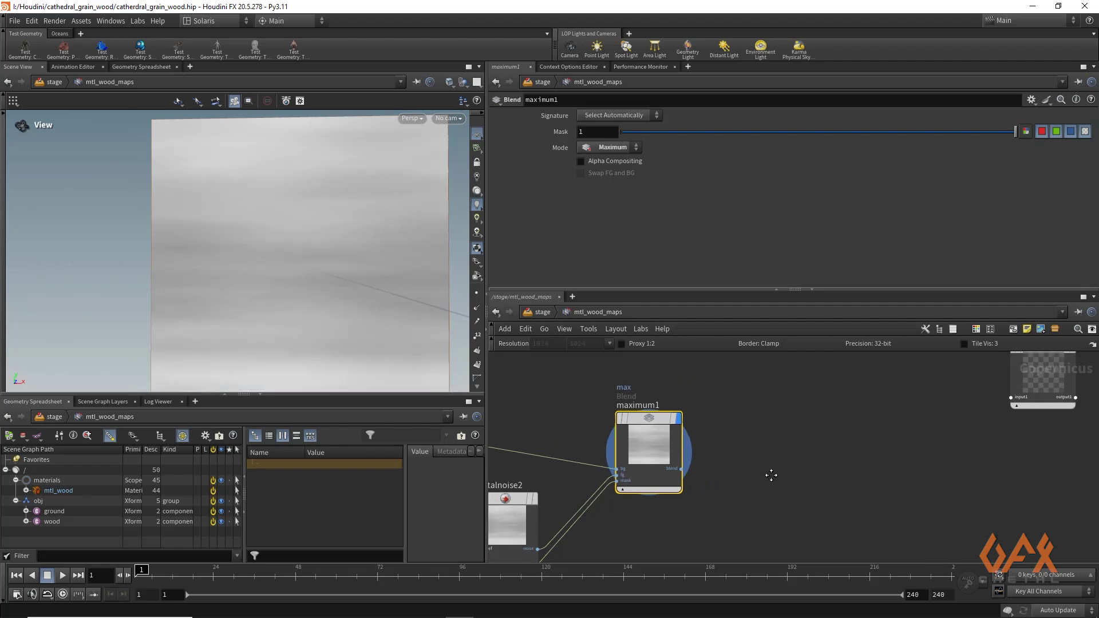
{"action": "left_click", "coordinate": [772, 457]}
{"action": "key", "text": "Tab"}
{"action": "type", "text": "fra"}
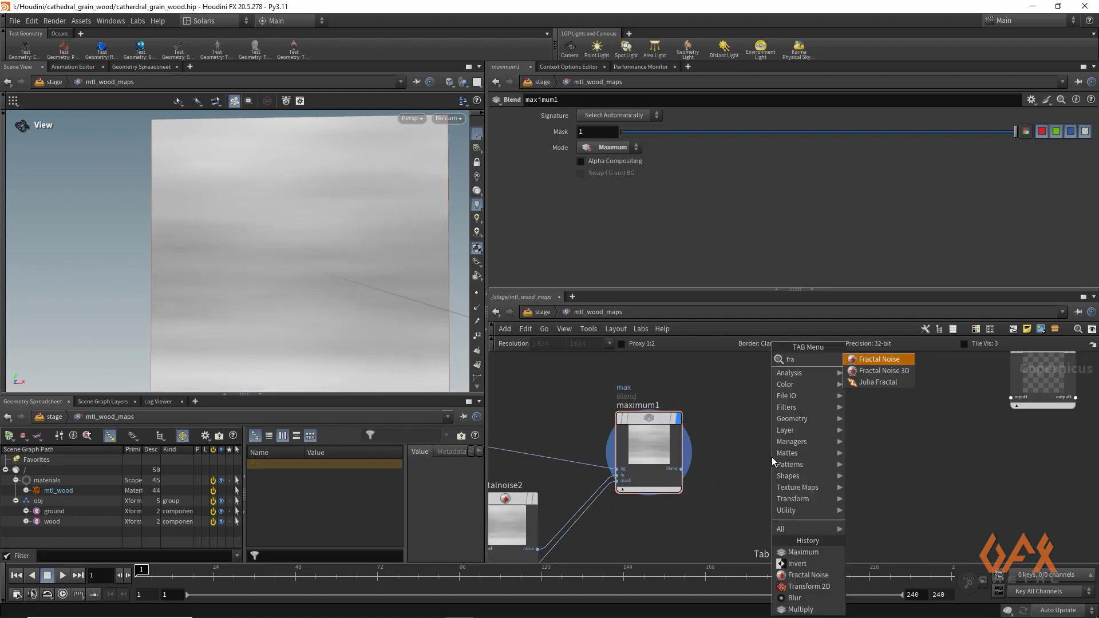
{"action": "type", "text": "ct"}
{"action": "key", "text": "Return"}
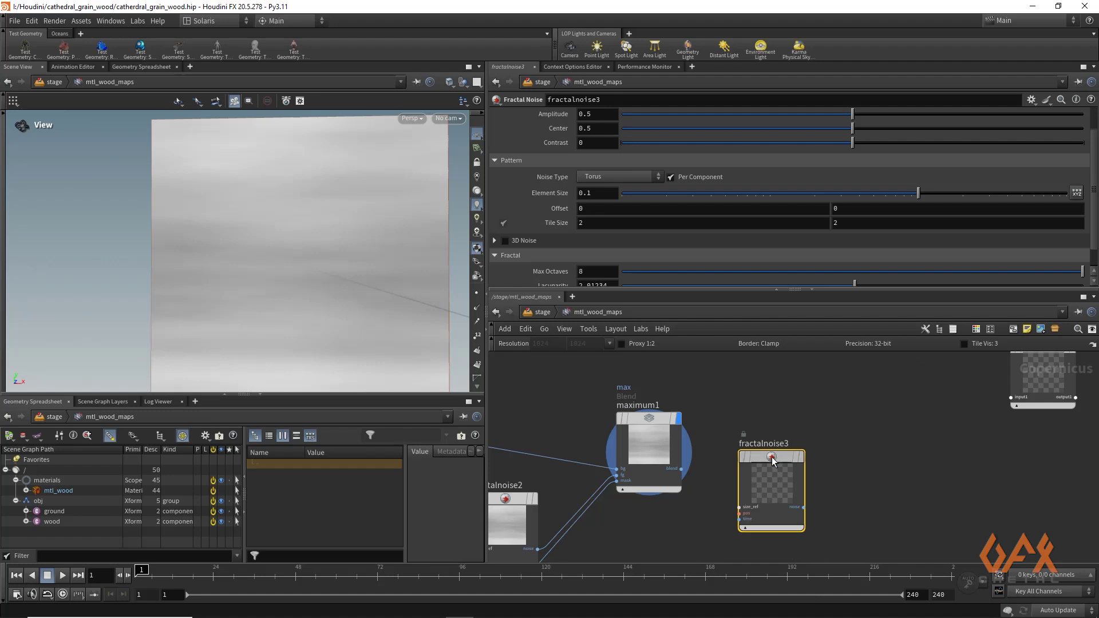
{"action": "left_click", "coordinate": [806, 422]}
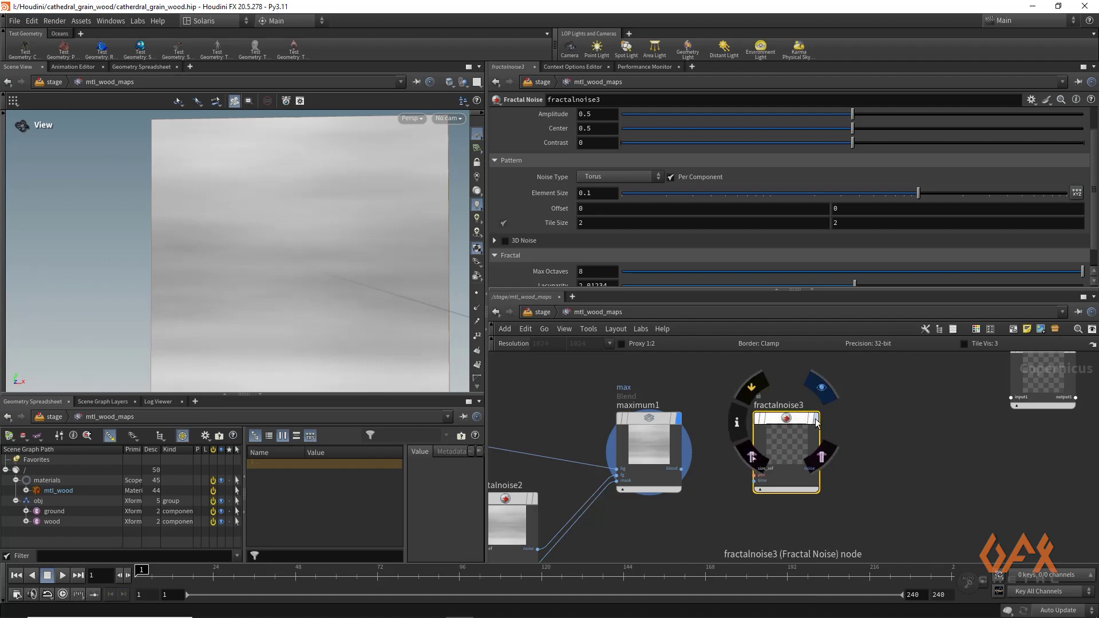
{"action": "left_click", "coordinate": [817, 422]}
Connect the Maximum blend's output to the third Fractal Noise's pos input
{"action": "scroll", "coordinate": [702, 476], "scroll_direction": "up", "scroll_amount": 3}
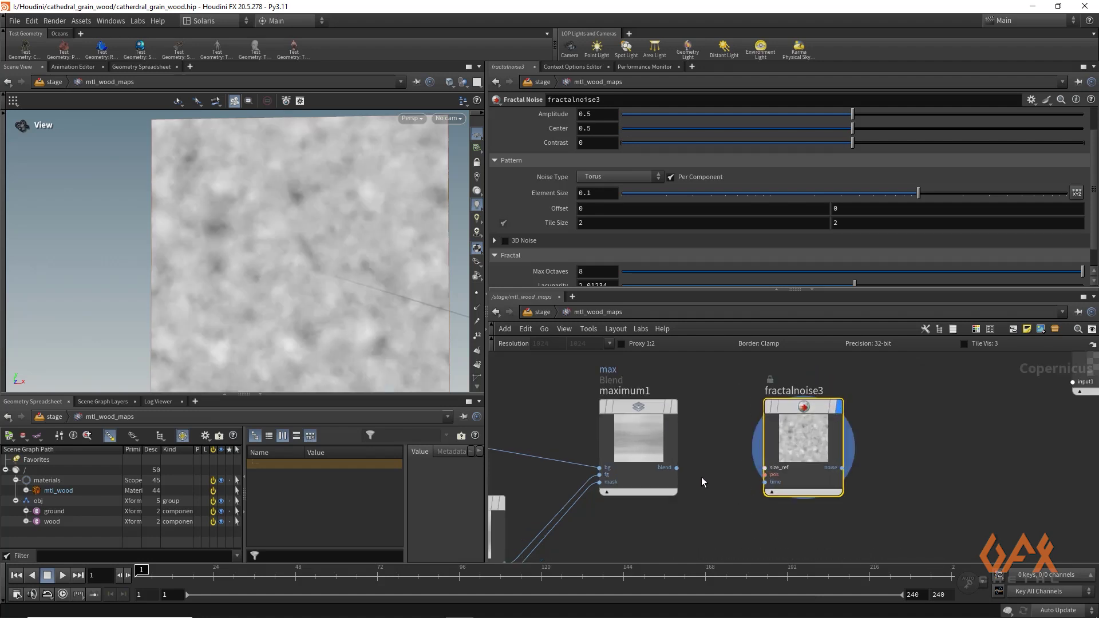
{"action": "middle_click_drag", "start_coordinate": [702, 479], "coordinate": [673, 481]}
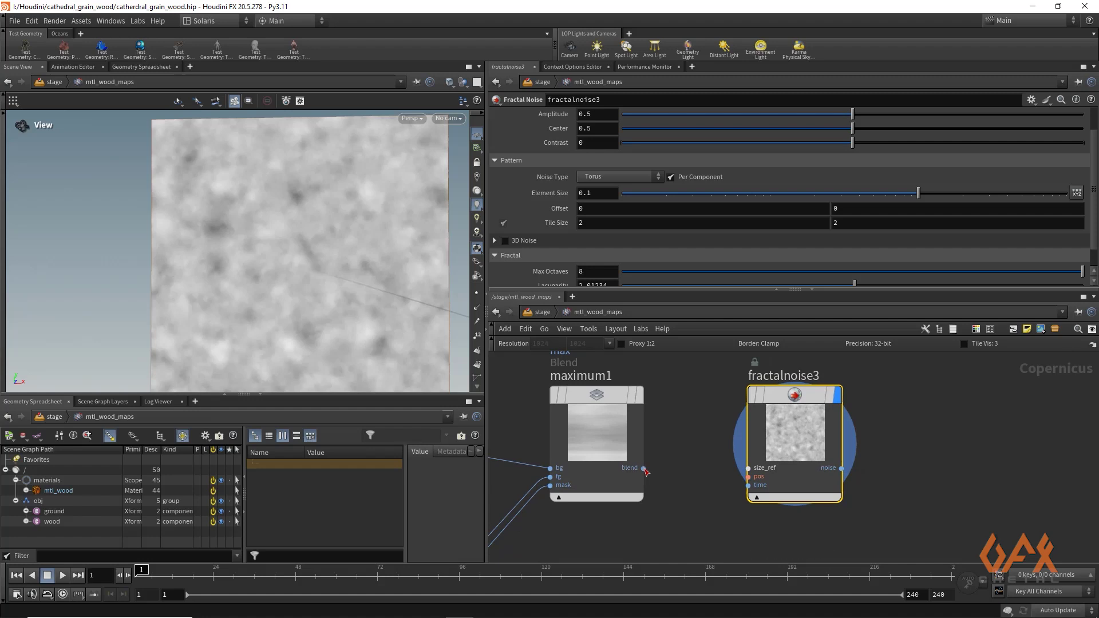
{"action": "left_click", "coordinate": [644, 468]}
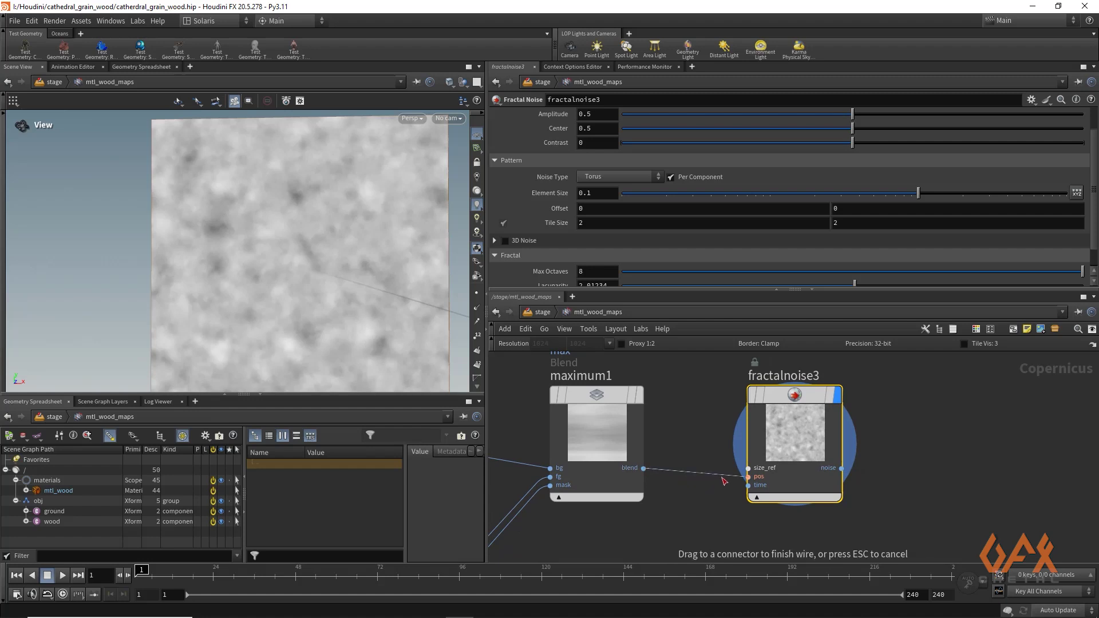
{"action": "left_click", "coordinate": [748, 476]}
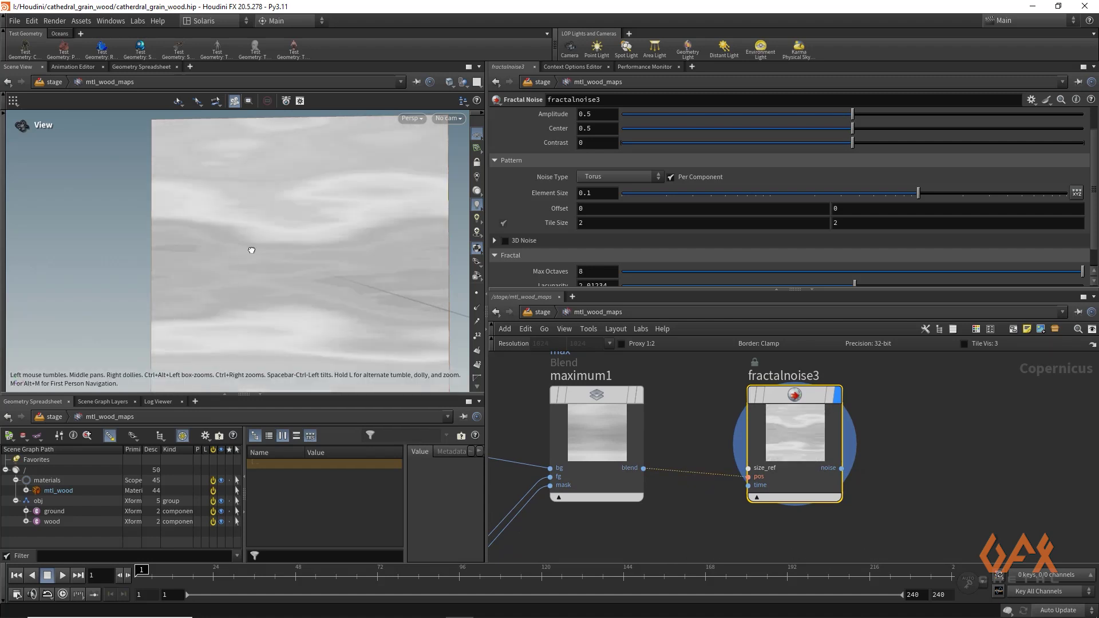
{"action": "left_click_drag", "start_coordinate": [251, 245], "coordinate": [266, 262]}
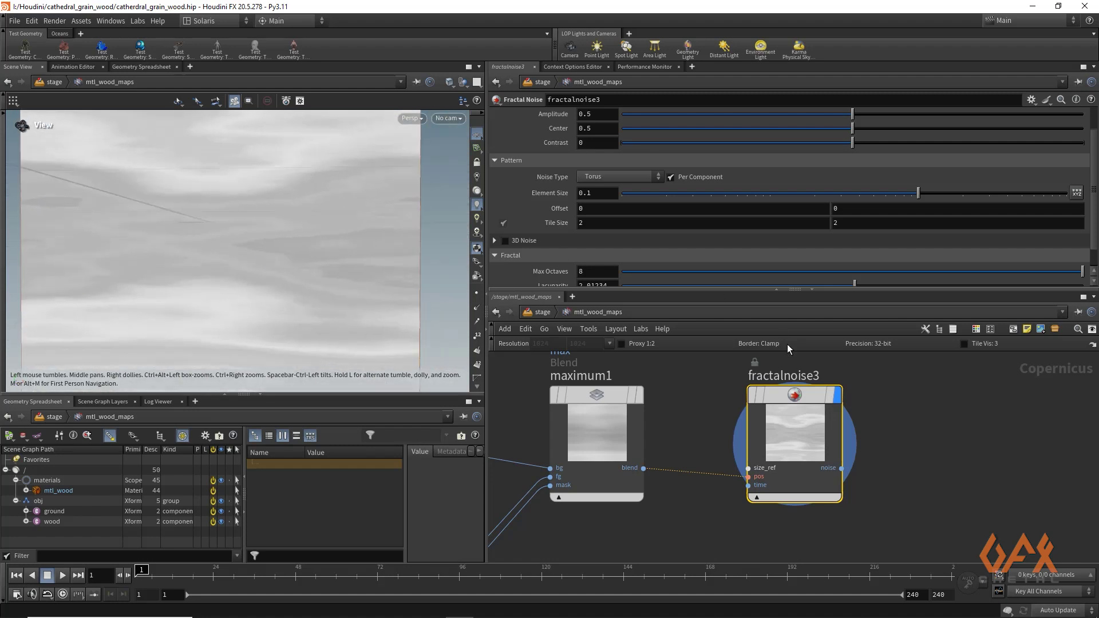
Set the third Fractal Noise's Element Size to 0.035
{"action": "mouse_move", "coordinate": [802, 400]}
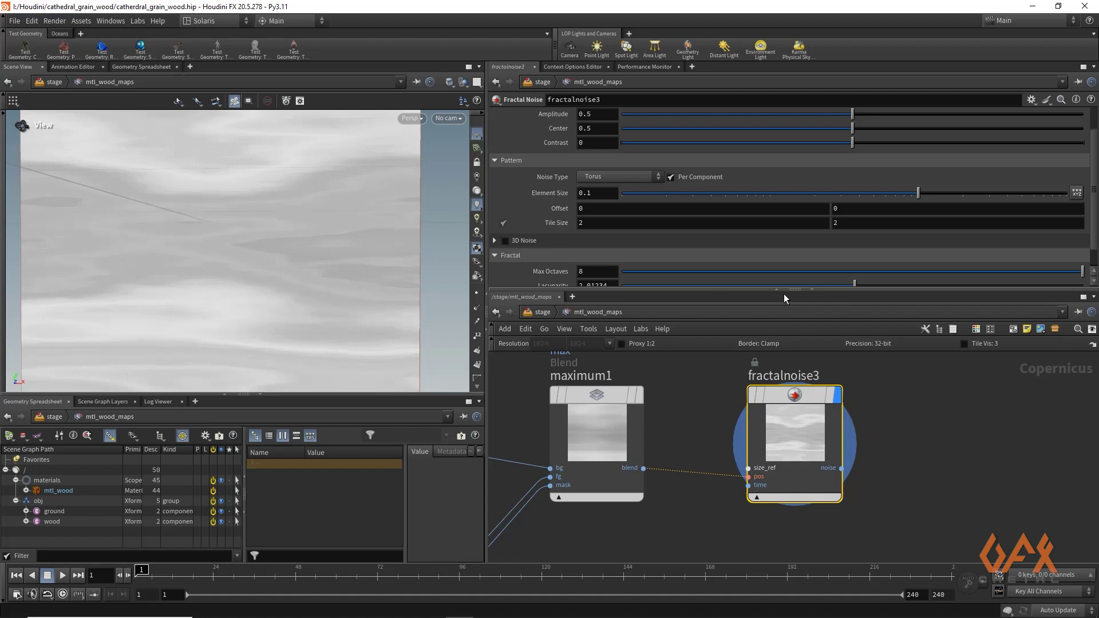
{"action": "left_click", "coordinate": [587, 192]}
{"action": "key", "text": "Return"}
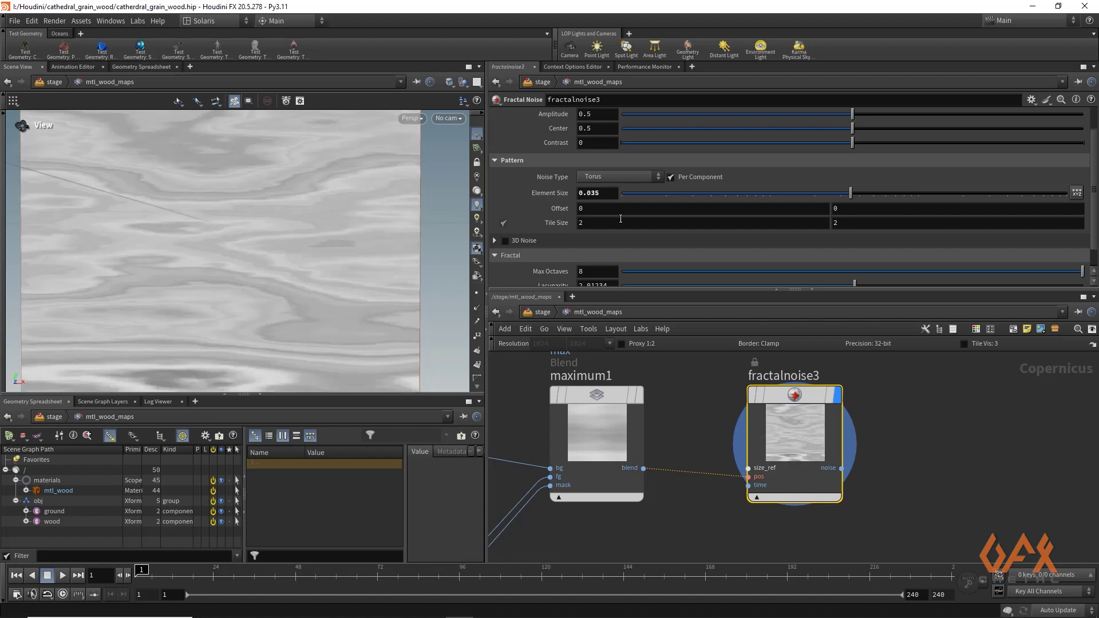
Reveal the third Fractal Noise's Element Scale, set the vertical scale to 0.9, and set the horizontal Offset to 0.5
{"action": "left_click", "coordinate": [1078, 193]}
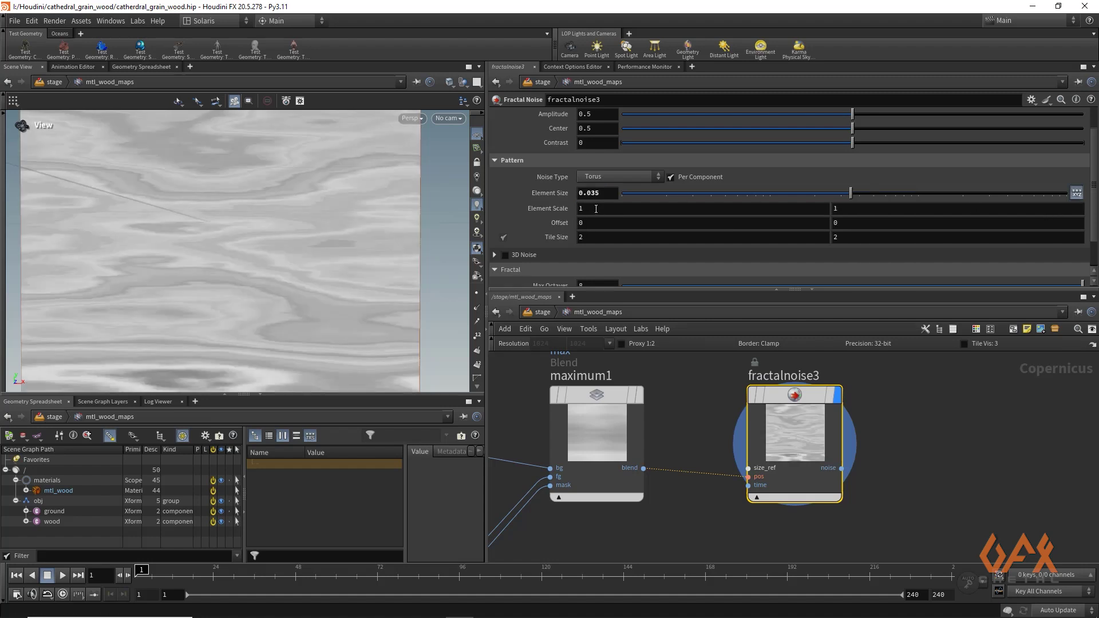
{"action": "left_click", "coordinate": [833, 210]}
{"action": "type", "text": "."}
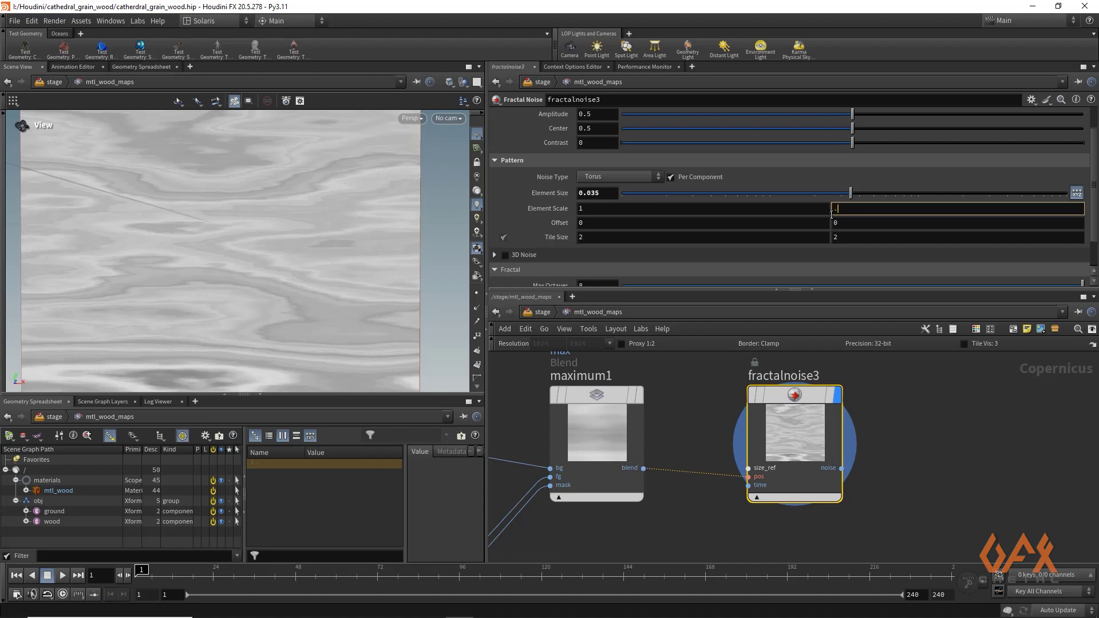
{"action": "type", "text": "9"}
{"action": "key", "text": "Return"}
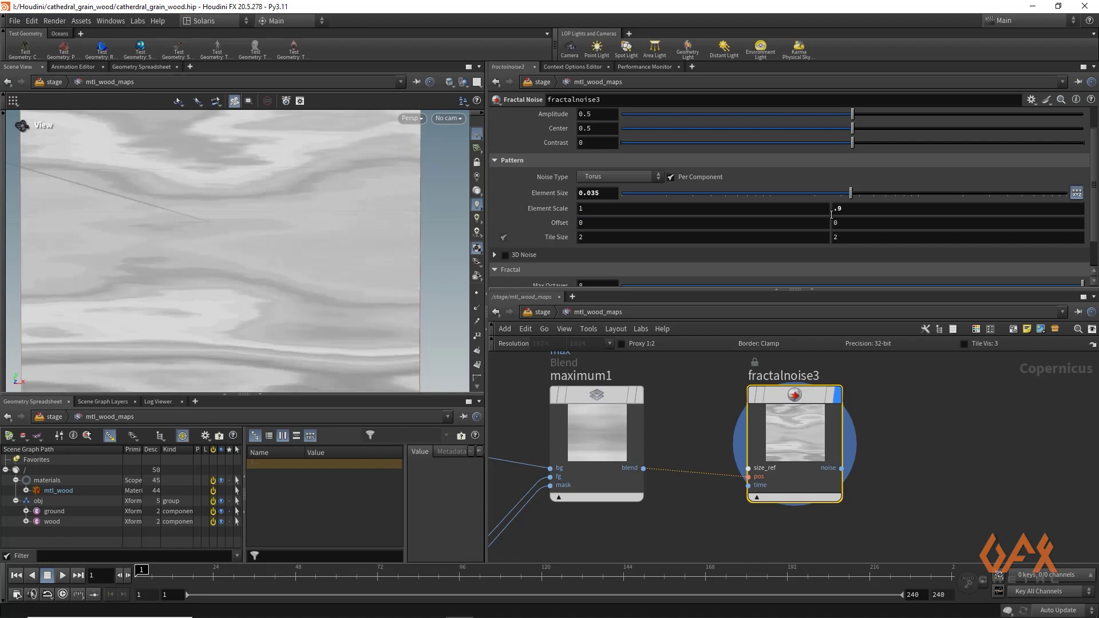
{"action": "left_click", "coordinate": [600, 222]}
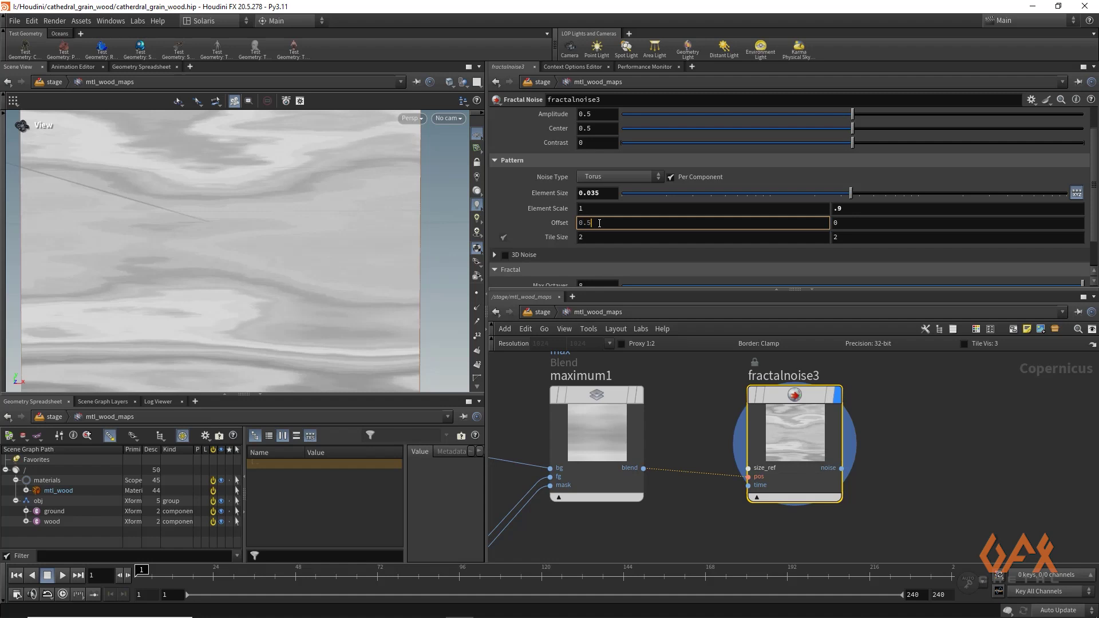
{"action": "type", "text": "0.5"}
{"action": "key", "text": "Return"}
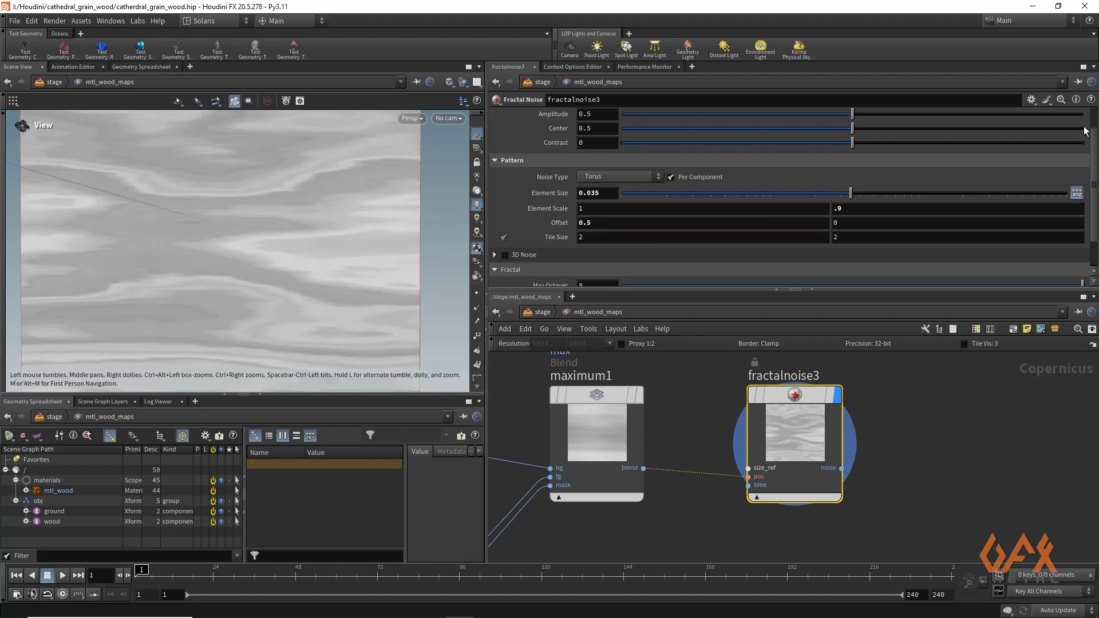
Set the third Fractal Noise's Max Octaves to 6 and its Lacunarity to 1.95
{"action": "scroll", "coordinate": [1096, 155], "scroll_direction": "down", "scroll_amount": 3}
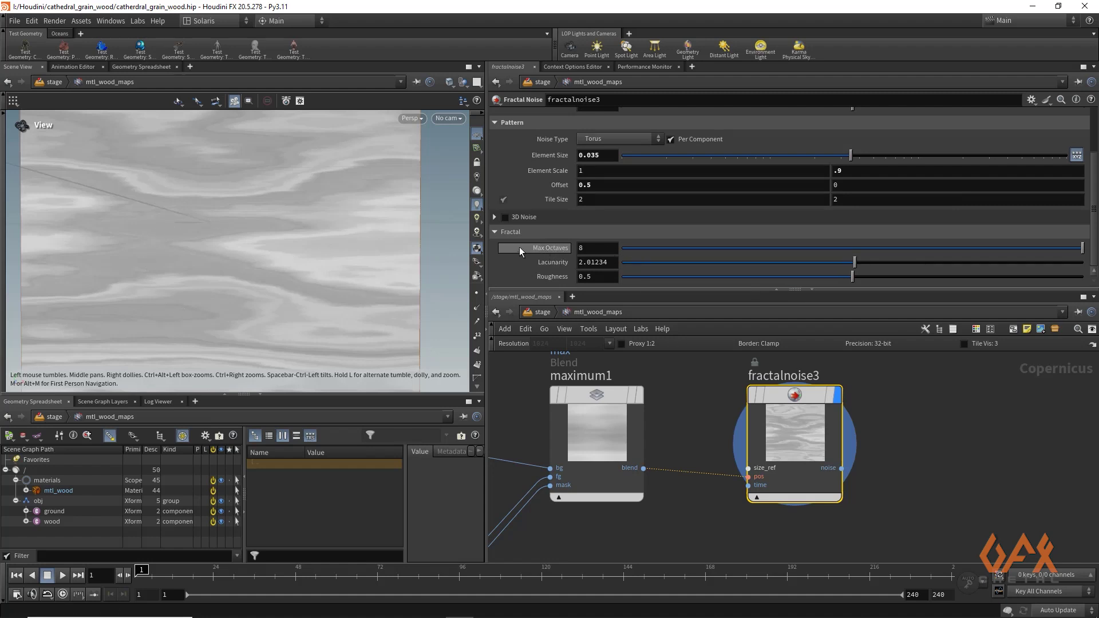
{"action": "left_click", "coordinate": [594, 249]}
{"action": "key", "text": "Return"}
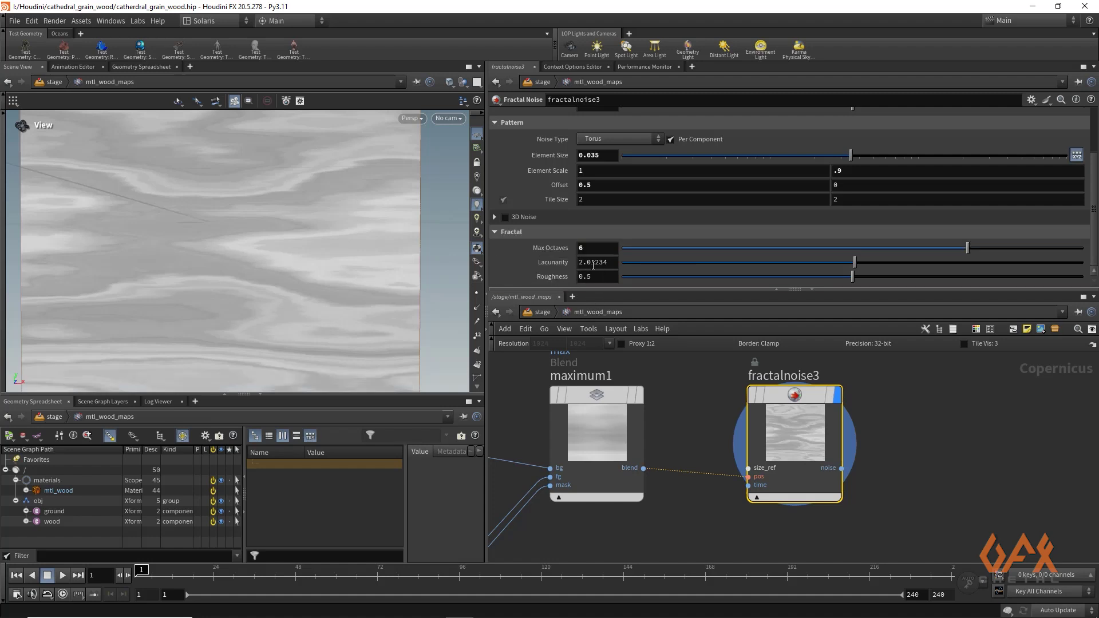
{"action": "left_click", "coordinate": [610, 262]}
{"action": "type", "text": "95"}
{"action": "key", "text": "Return"}
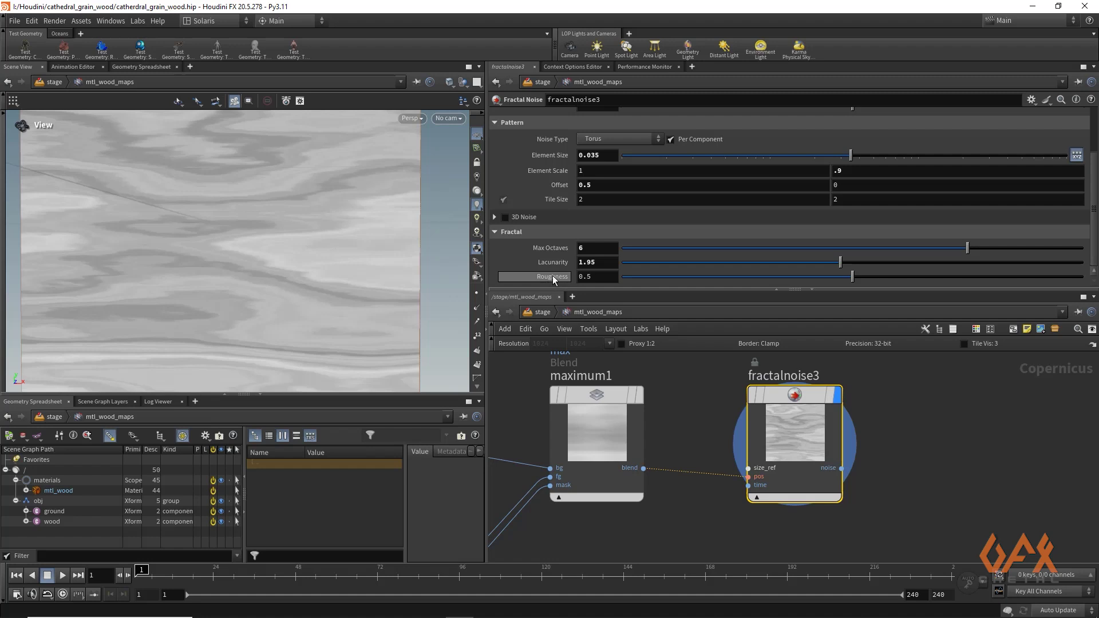
Raise the third Fractal Noise's Roughness to 0.95 and check the whole grain pattern in the viewport
{"action": "left_click_drag", "start_coordinate": [853, 277], "coordinate": [942, 276]}
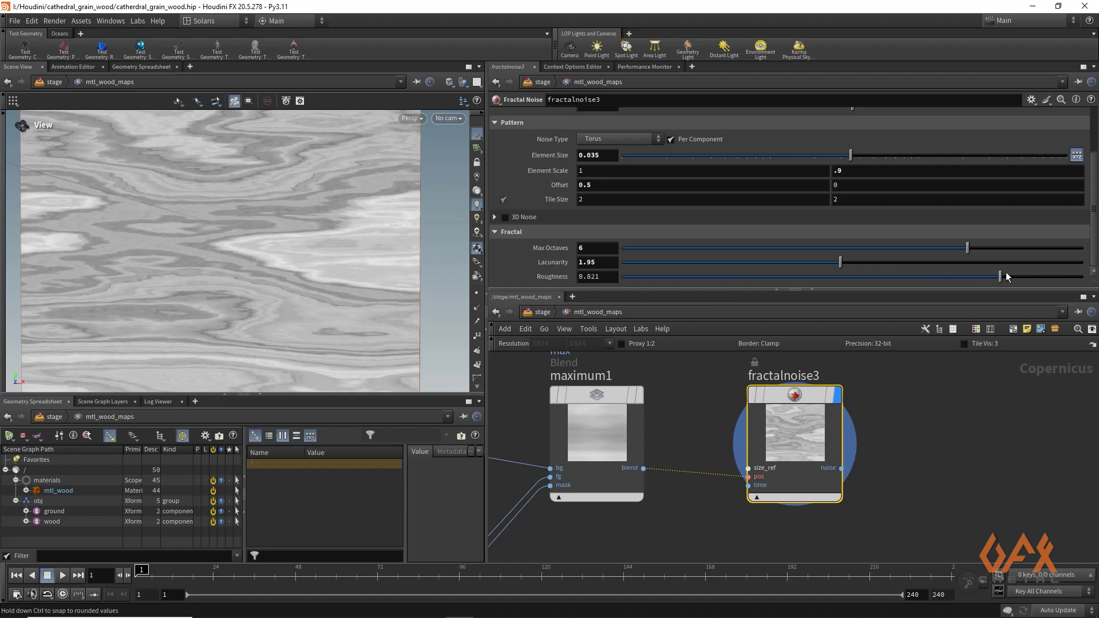
{"action": "left_click_drag", "start_coordinate": [1048, 276], "coordinate": [1060, 276]}
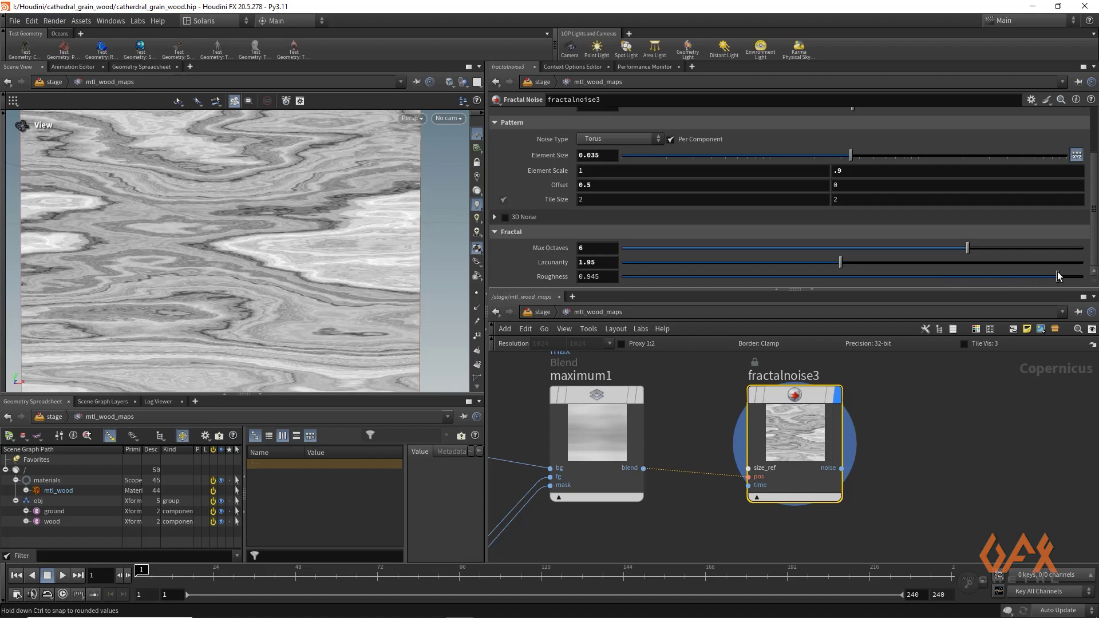
{"action": "left_click_drag", "start_coordinate": [1060, 272], "coordinate": [1061, 272]}
{"action": "right_click_drag", "start_coordinate": [287, 251], "coordinate": [179, 252]}
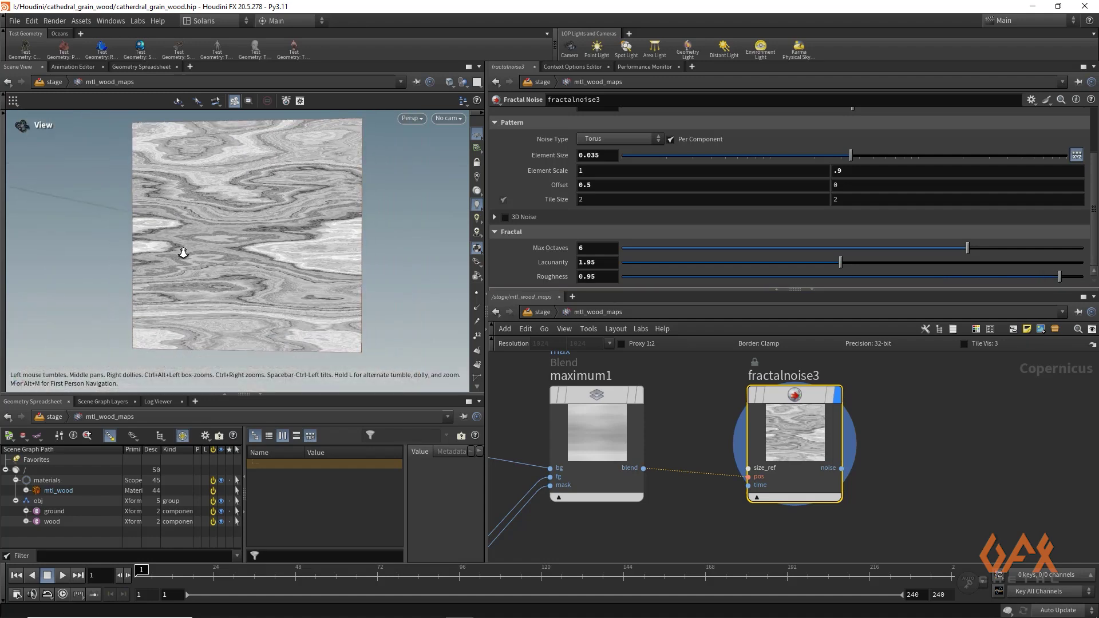
{"action": "left_click_drag", "start_coordinate": [179, 252], "coordinate": [161, 297]}
Raise the second Fractal Noise's Element Size to about 0.426 and set its horizontal Element Scale to 8
{"action": "middle_click_drag", "start_coordinate": [534, 366], "coordinate": [724, 380]}
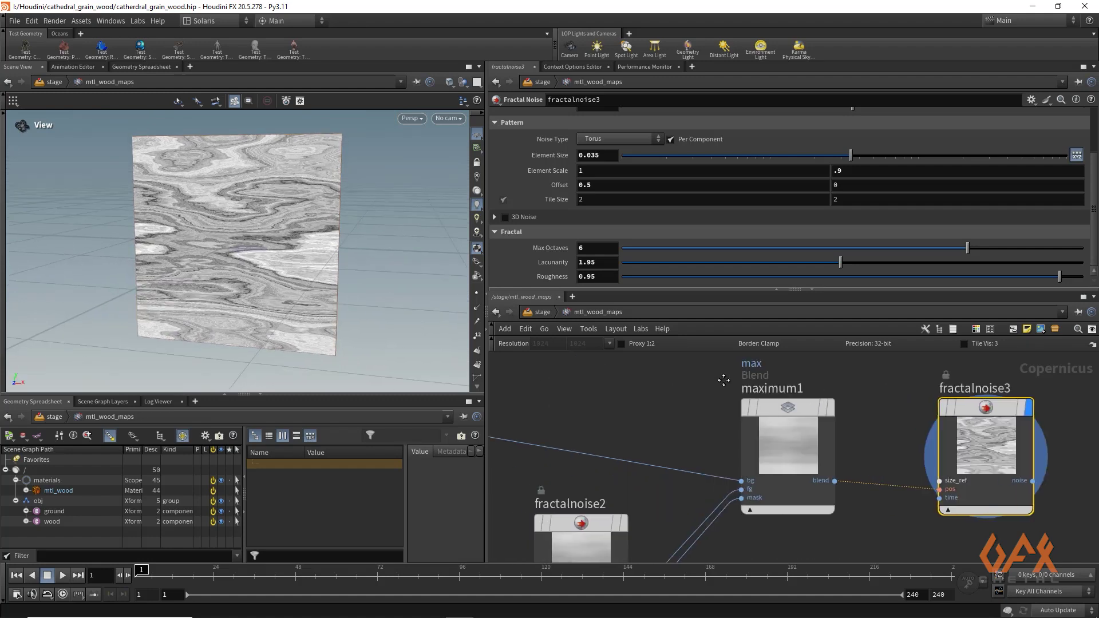
{"action": "scroll", "coordinate": [600, 418], "scroll_direction": "down", "scroll_amount": 1}
{"action": "middle_click_drag", "start_coordinate": [621, 398], "coordinate": [690, 374]}
{"action": "middle_click_drag", "start_coordinate": [666, 434], "coordinate": [582, 410]}
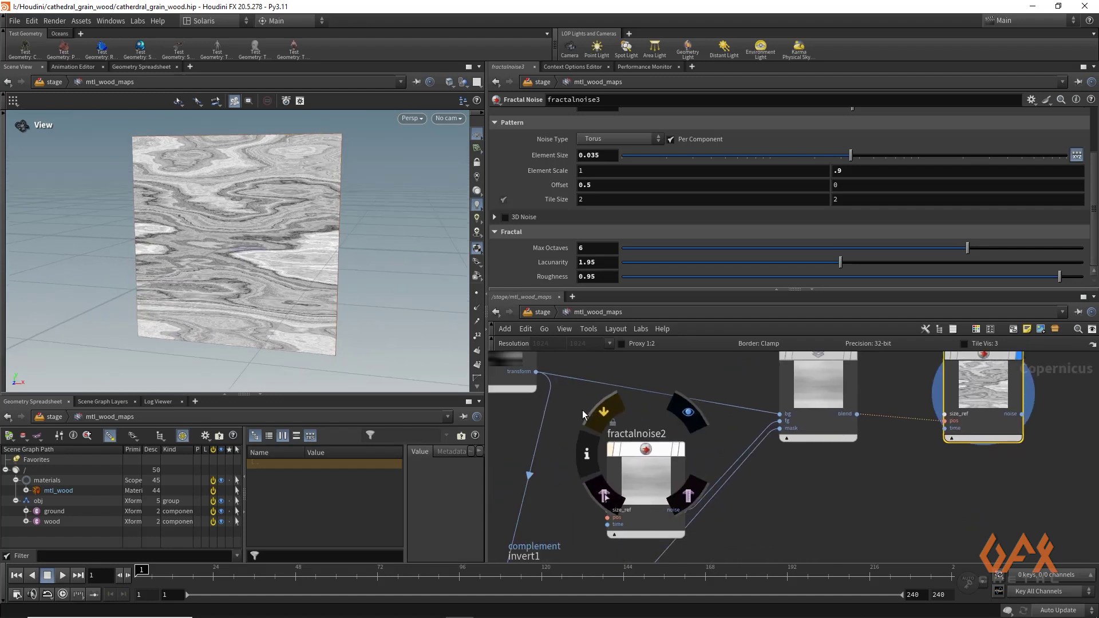
{"action": "left_click", "coordinate": [627, 448]}
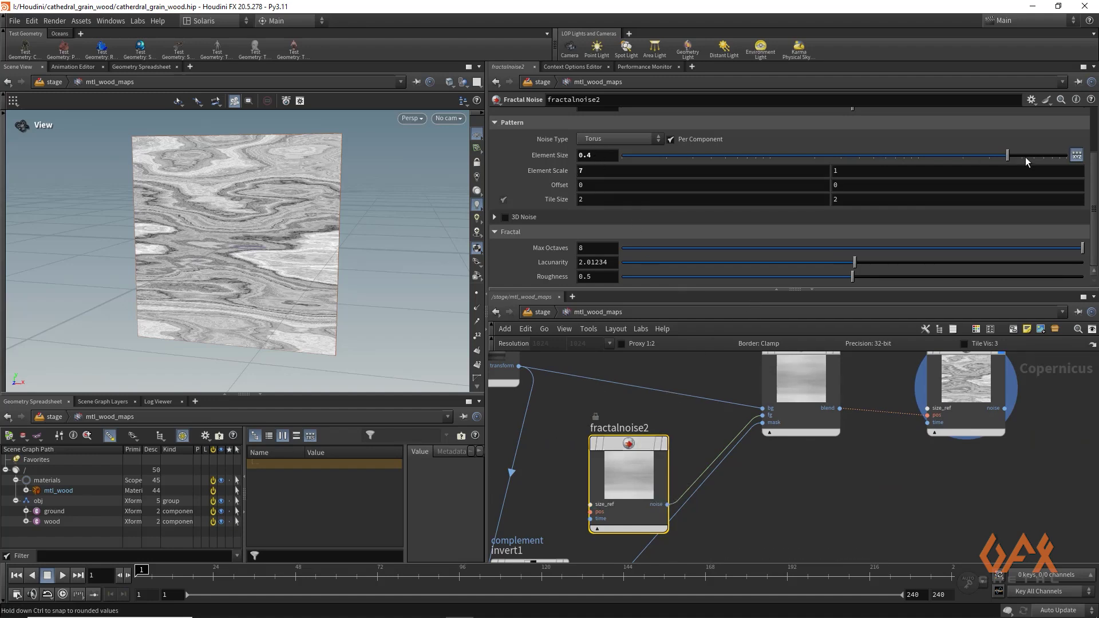
{"action": "left_click_drag", "start_coordinate": [1012, 159], "coordinate": [1014, 160]}
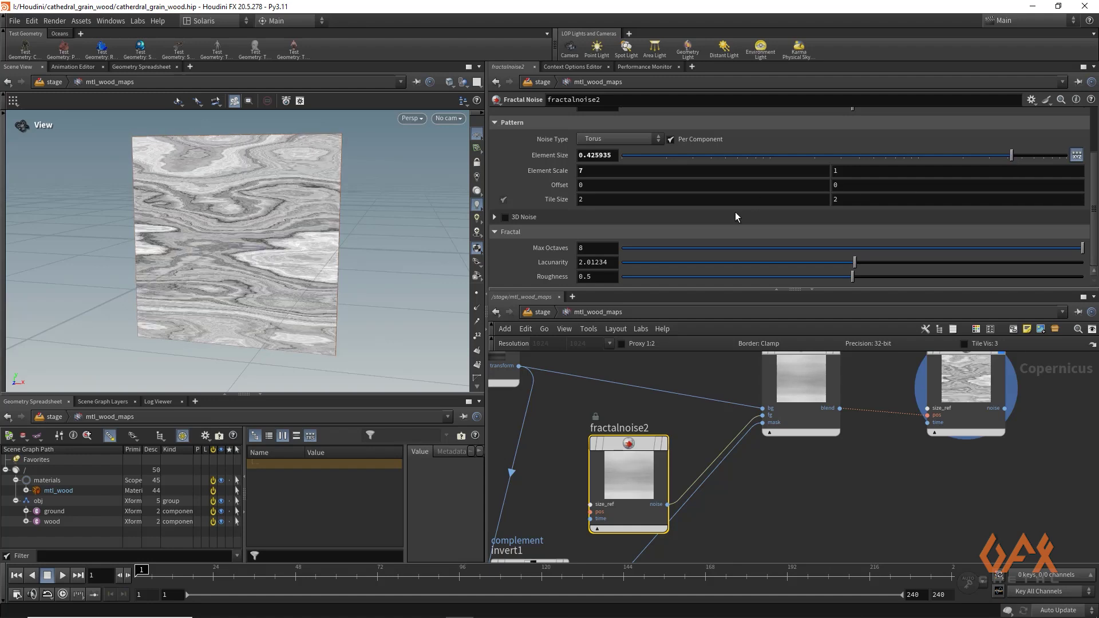
{"action": "left_click", "coordinate": [578, 170]}
{"action": "key", "text": "Return"}
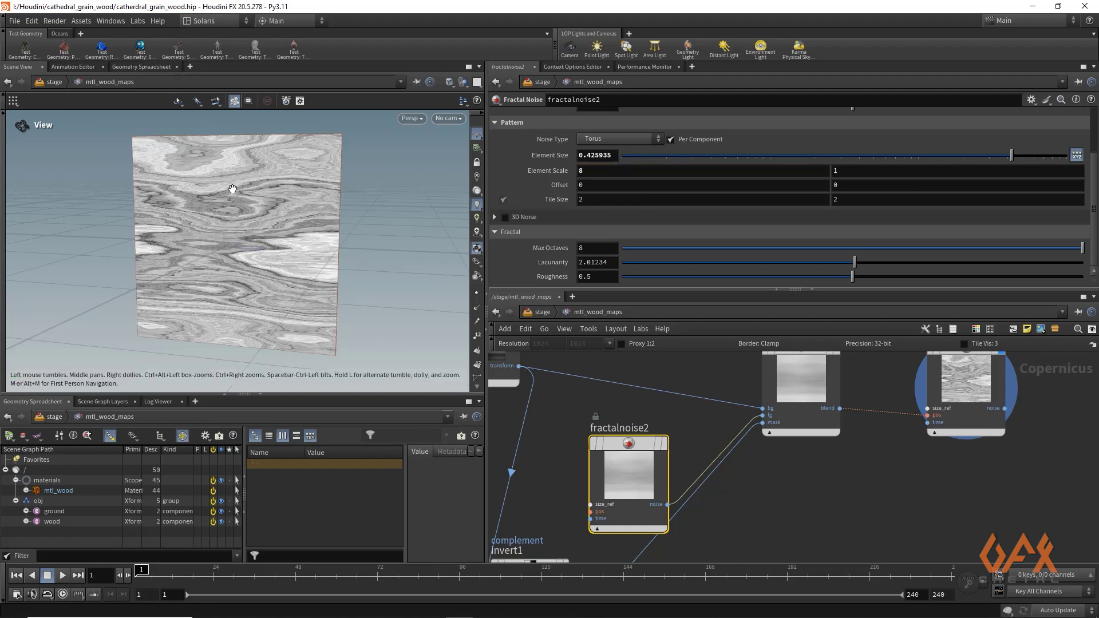
Add a Mono to RGB node fed by the third Fractal Noise's output, display it and place it beside the noise
{"action": "middle_click_drag", "start_coordinate": [878, 546], "coordinate": [594, 537]}
{"action": "middle_click_drag", "start_coordinate": [707, 512], "coordinate": [574, 516]}
{"action": "middle_click_drag", "start_coordinate": [635, 443], "coordinate": [630, 460]}
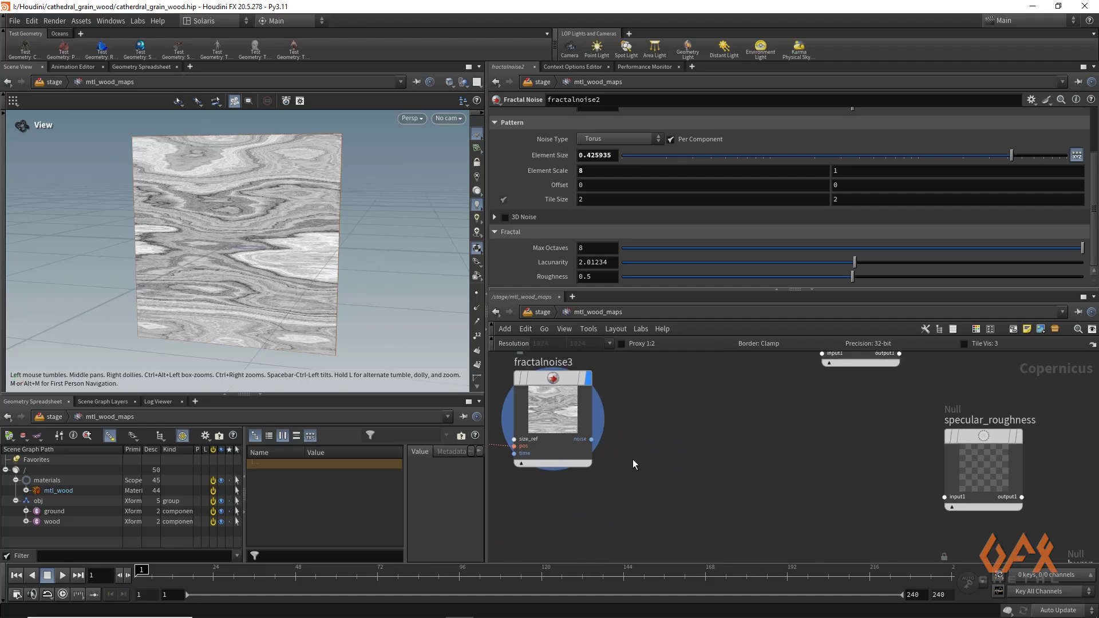
{"action": "middle_click_drag", "start_coordinate": [747, 418], "coordinate": [684, 456]}
{"action": "scroll", "coordinate": [680, 457], "scroll_direction": "down", "scroll_amount": 3}
{"action": "scroll", "coordinate": [629, 456], "scroll_direction": "up", "scroll_amount": 3}
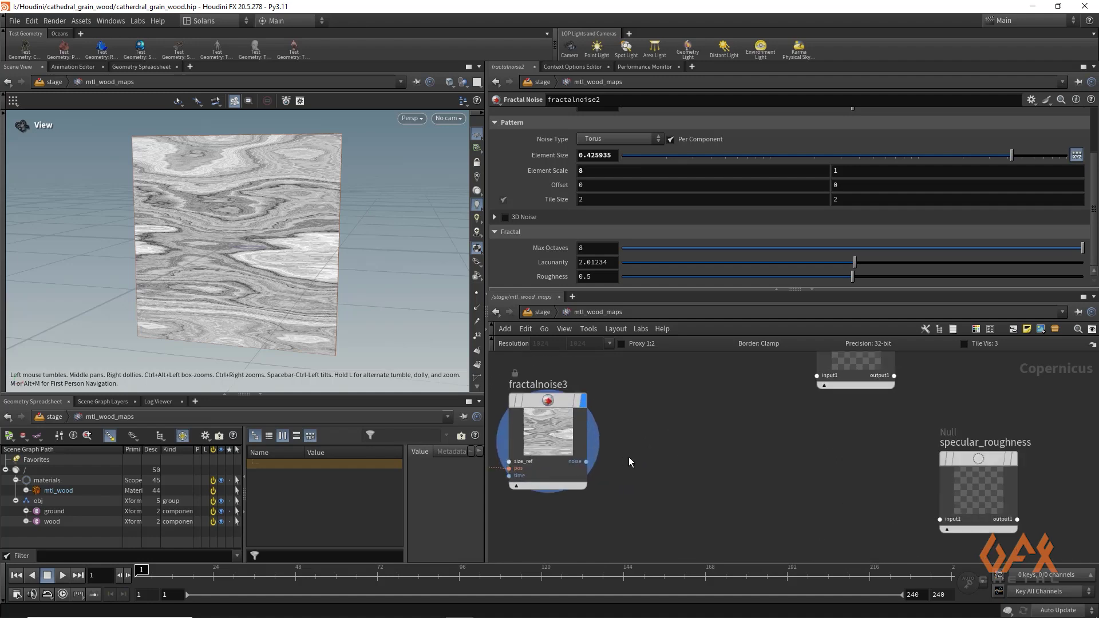
{"action": "left_click", "coordinate": [586, 461]}
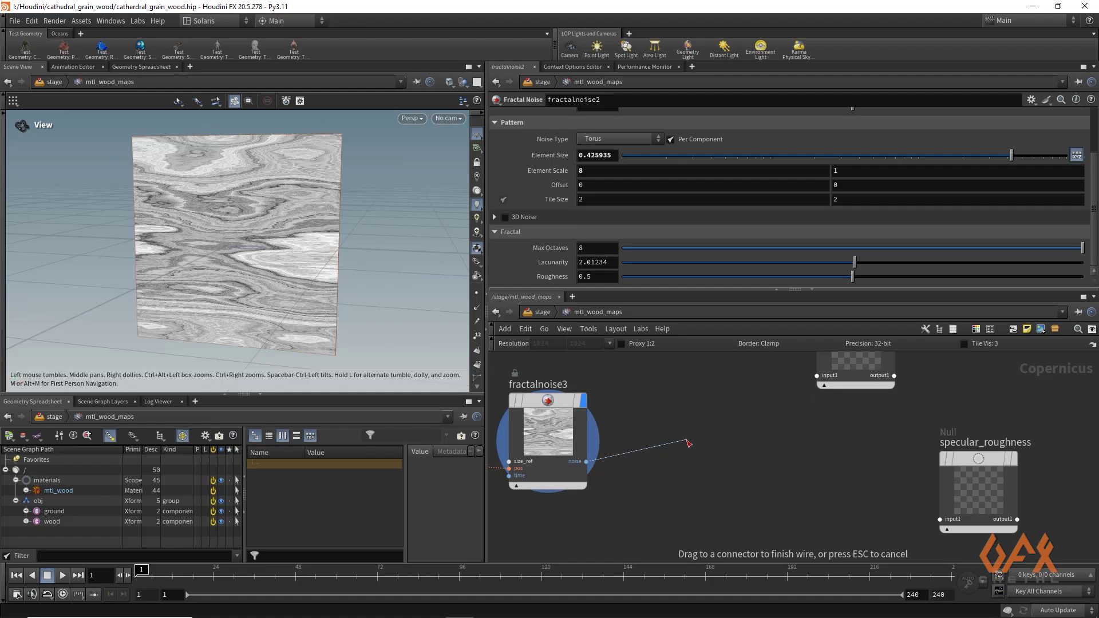
{"action": "key", "text": "Tab"}
{"action": "type", "text": "mo"}
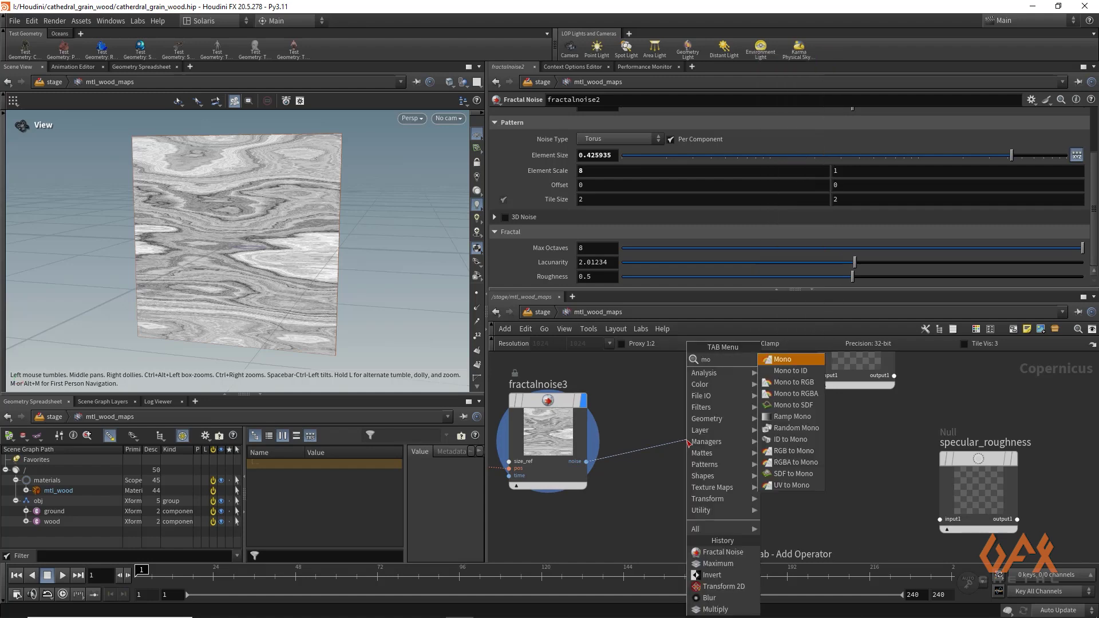
{"action": "key", "text": "Down"}
{"action": "key", "text": "Down"}
{"action": "key", "text": "Return"}
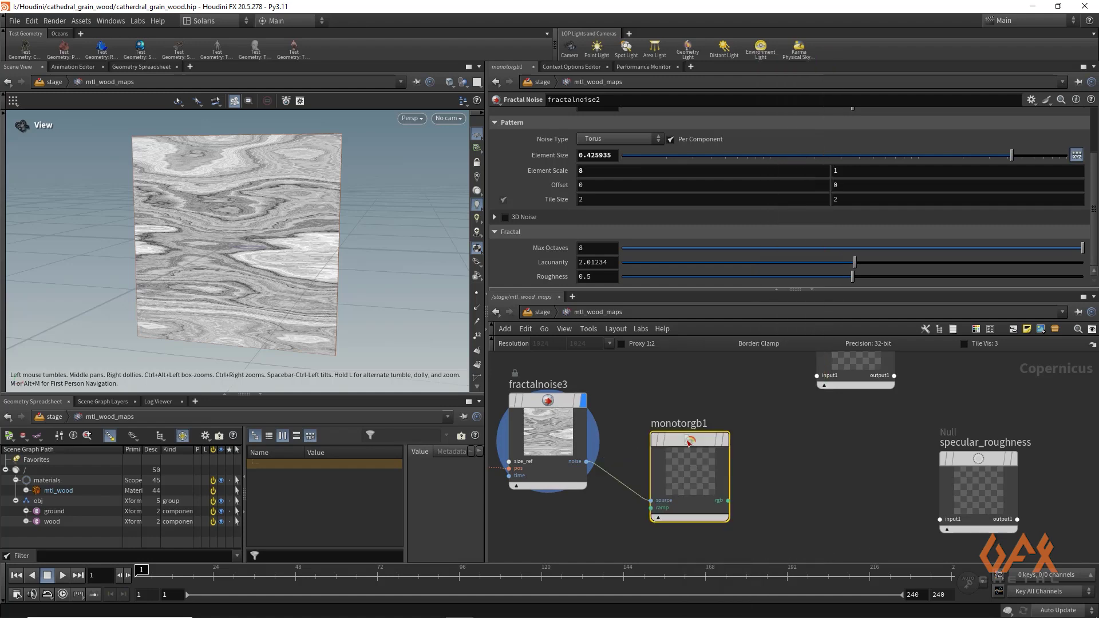
{"action": "left_click", "coordinate": [689, 443]}
{"action": "left_click", "coordinate": [735, 402]}
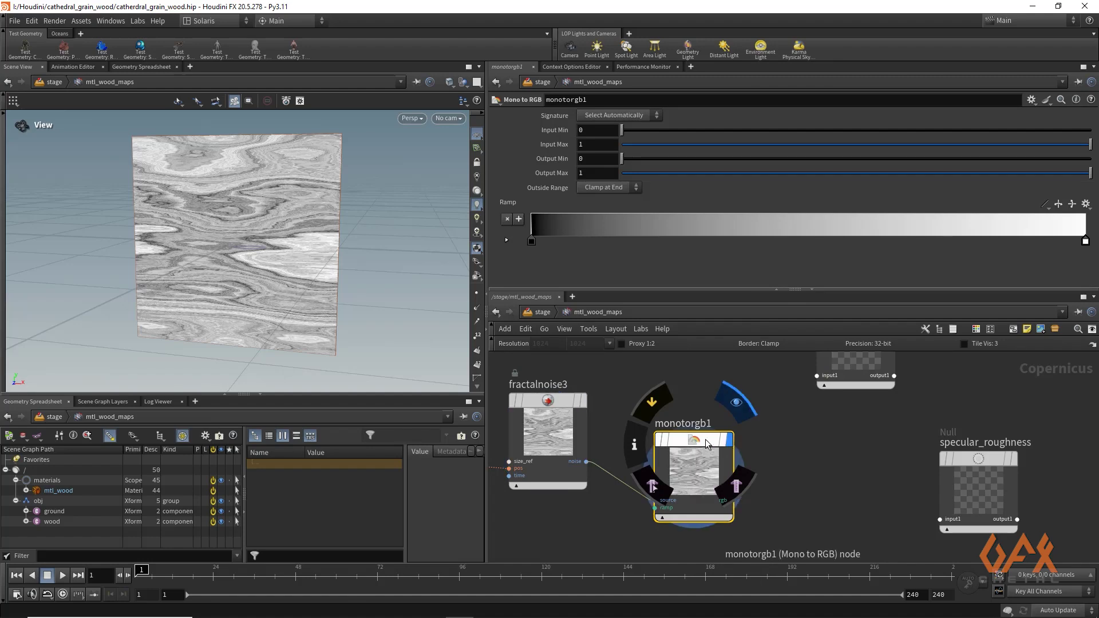
{"action": "left_click_drag", "start_coordinate": [694, 444], "coordinate": [731, 430]}
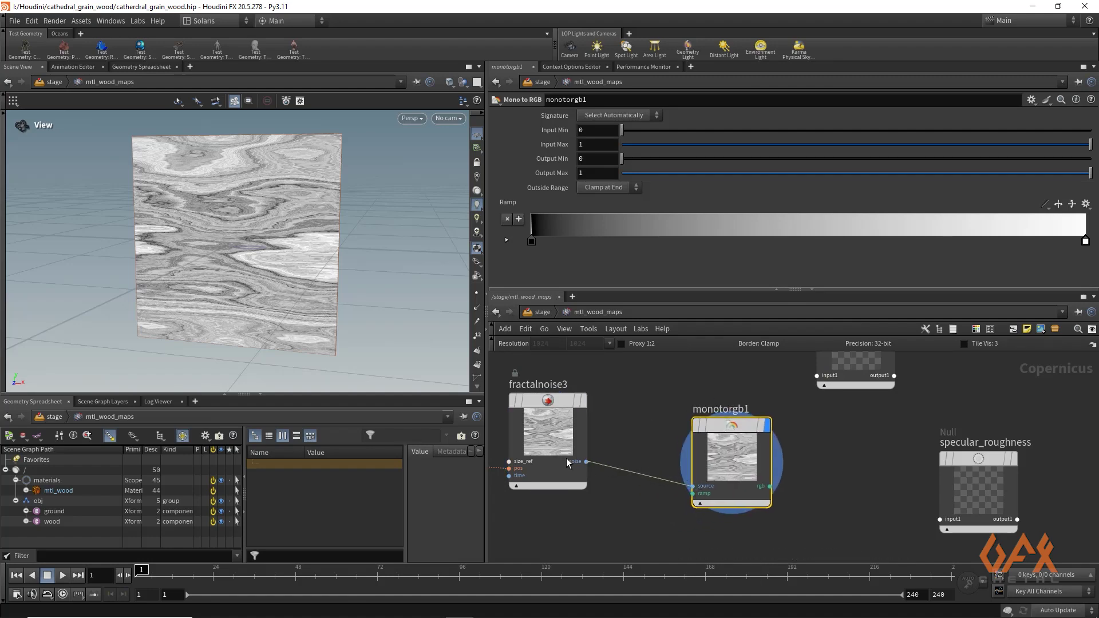
Insert a Mono node on the wire between the third Fractal Noise and the Mono to RGB node
{"action": "left_click", "coordinate": [623, 508]}
{"action": "key", "text": "Tab"}
{"action": "type", "text": "mono"}
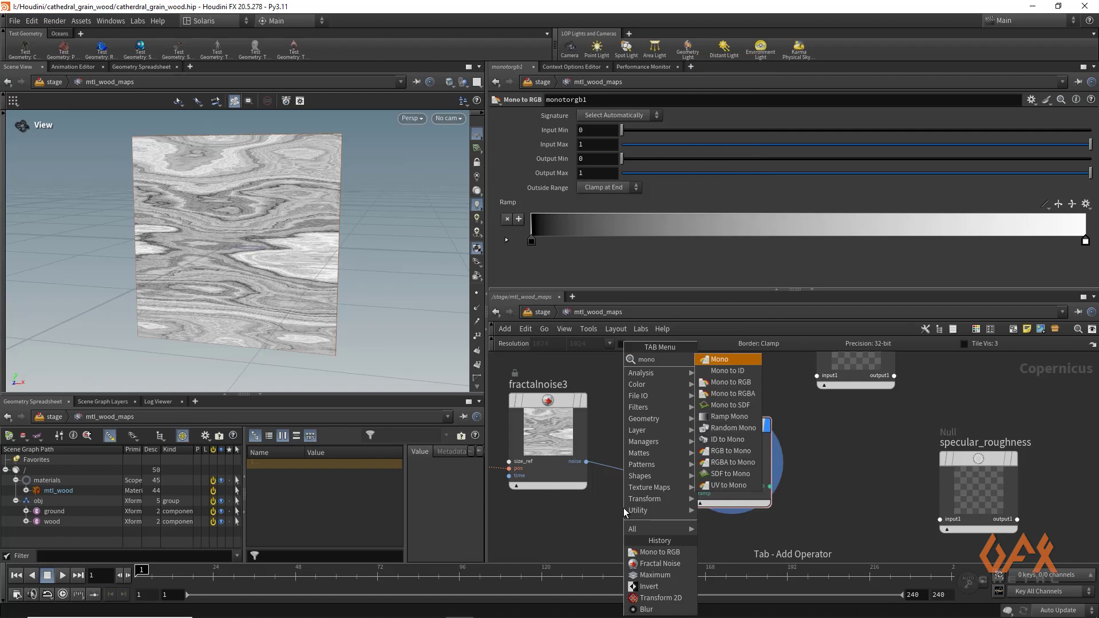
{"action": "key", "text": "Return"}
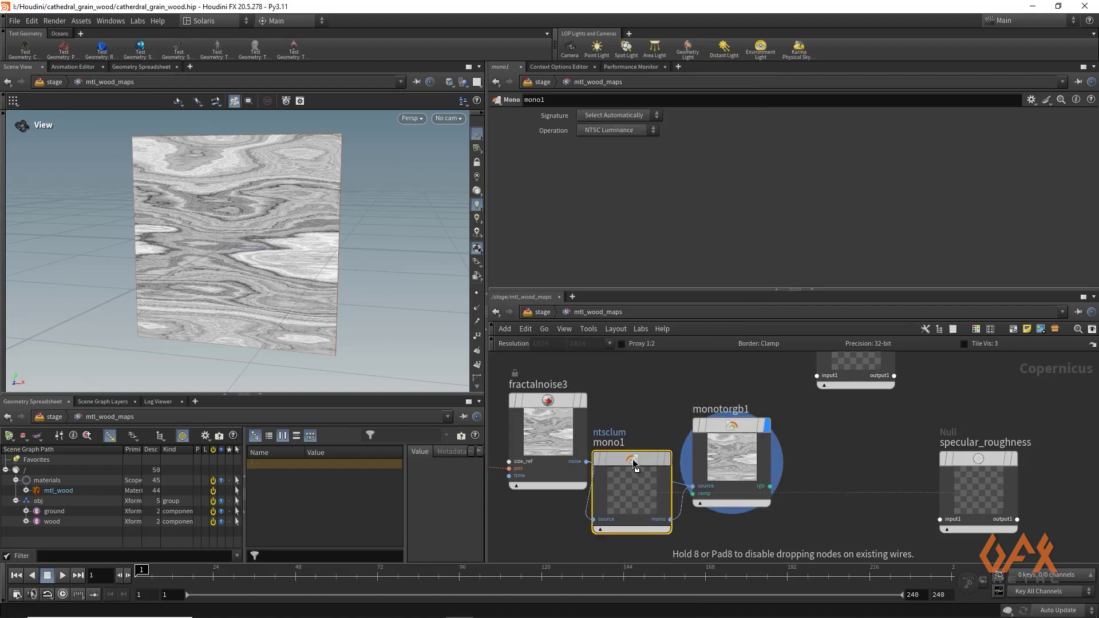
{"action": "left_click", "coordinate": [634, 459]}
Move the Mono to RGB node together with its upstream nodes away from the output nulls
{"action": "middle_click_drag", "start_coordinate": [596, 520], "coordinate": [517, 512]}
{"action": "scroll", "coordinate": [604, 404], "scroll_direction": "down", "scroll_amount": 5}
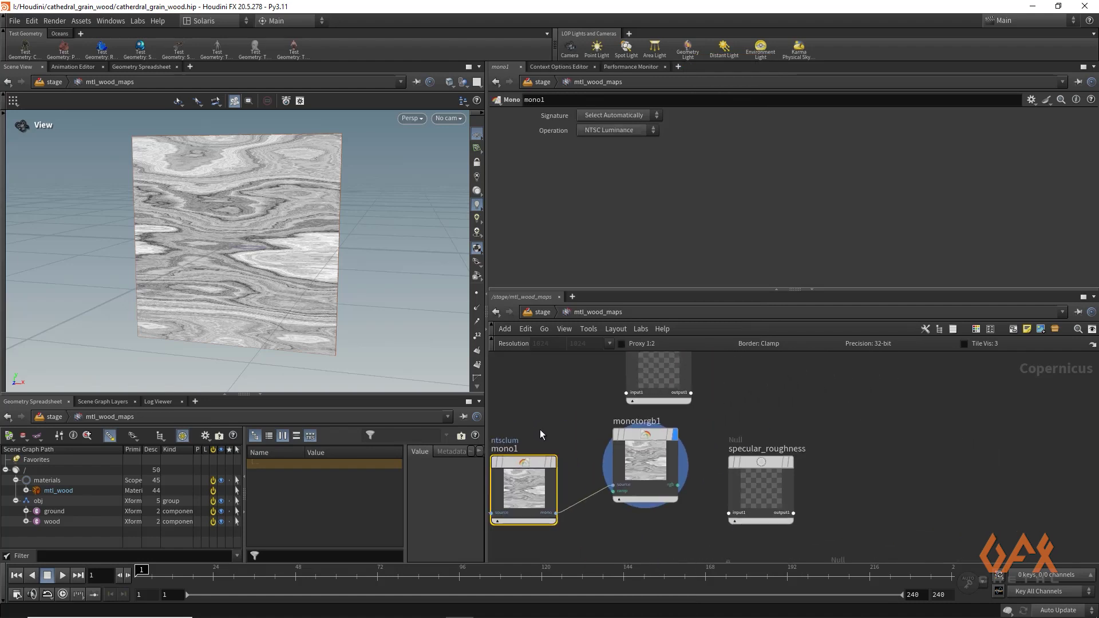
{"action": "middle_click_drag", "start_coordinate": [735, 434], "coordinate": [753, 433]}
{"action": "left_click_drag", "start_coordinate": [784, 441], "coordinate": [575, 437], "text": "shift"}
Set the Mono to RGB ramp's start colour to hue 21, saturation 1 and value 0.5
{"action": "left_click", "coordinate": [576, 440]}
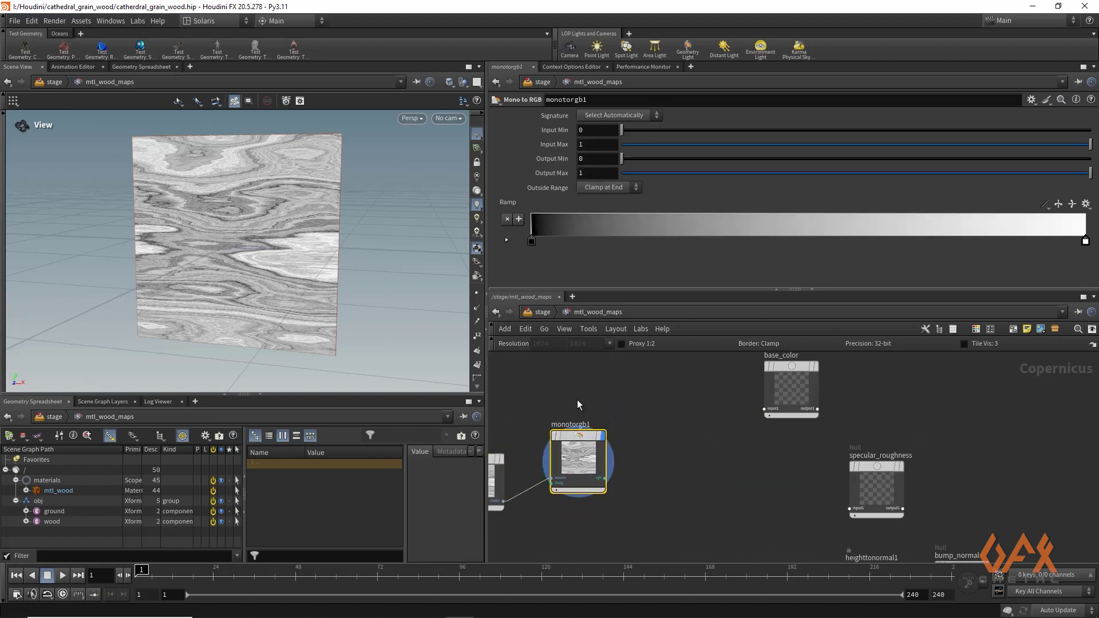
{"action": "left_click", "coordinate": [531, 243]}
{"action": "double_click", "coordinate": [531, 243]}
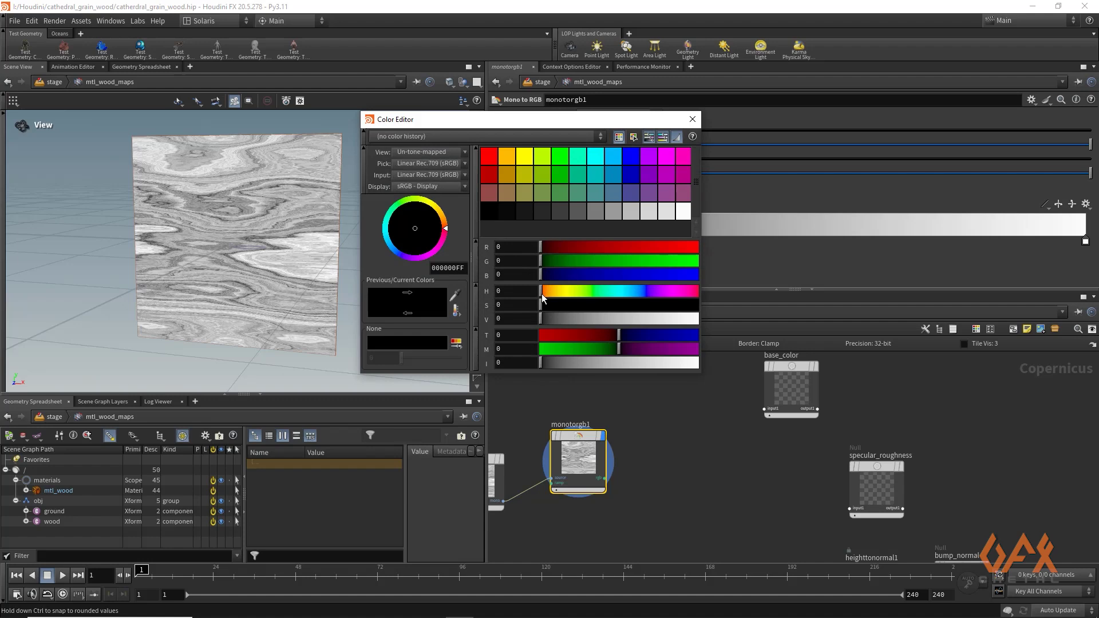
{"action": "left_click_drag", "start_coordinate": [542, 294], "coordinate": [547, 294]}
{"action": "left_click_drag", "start_coordinate": [542, 306], "coordinate": [717, 312]}
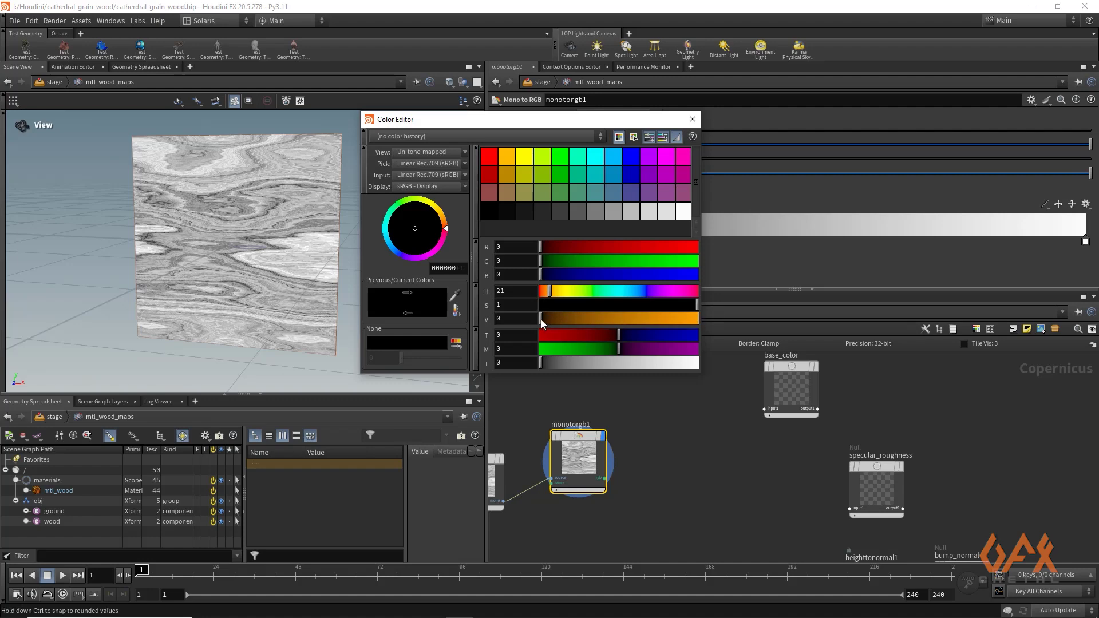
{"action": "left_click", "coordinate": [515, 319]}
{"action": "left_click", "coordinate": [522, 304]}
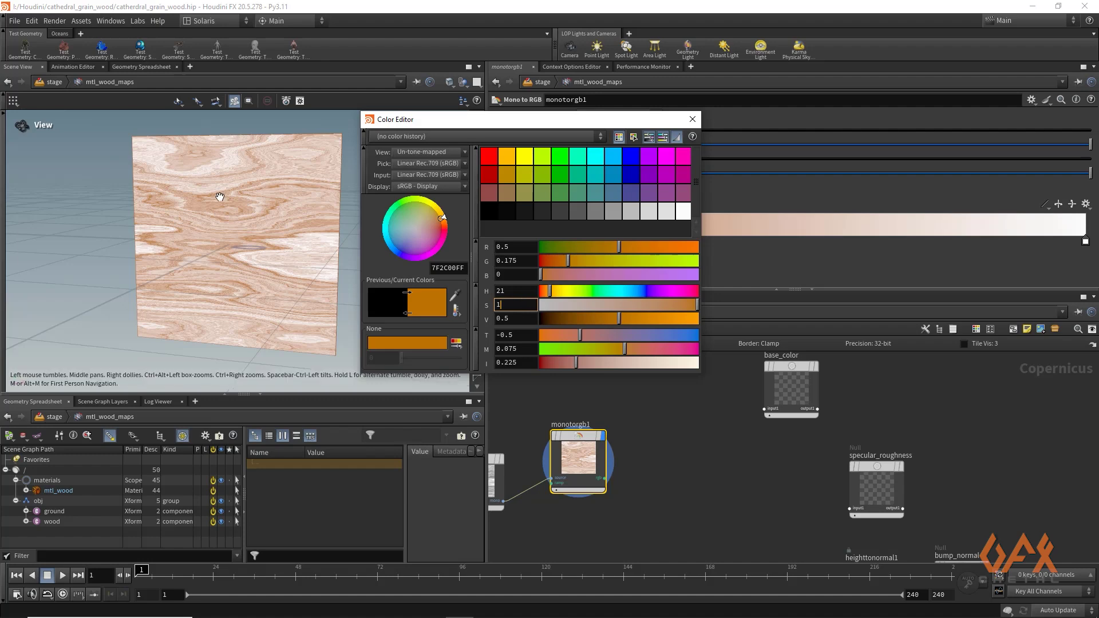
{"action": "left_click", "coordinate": [692, 120]}
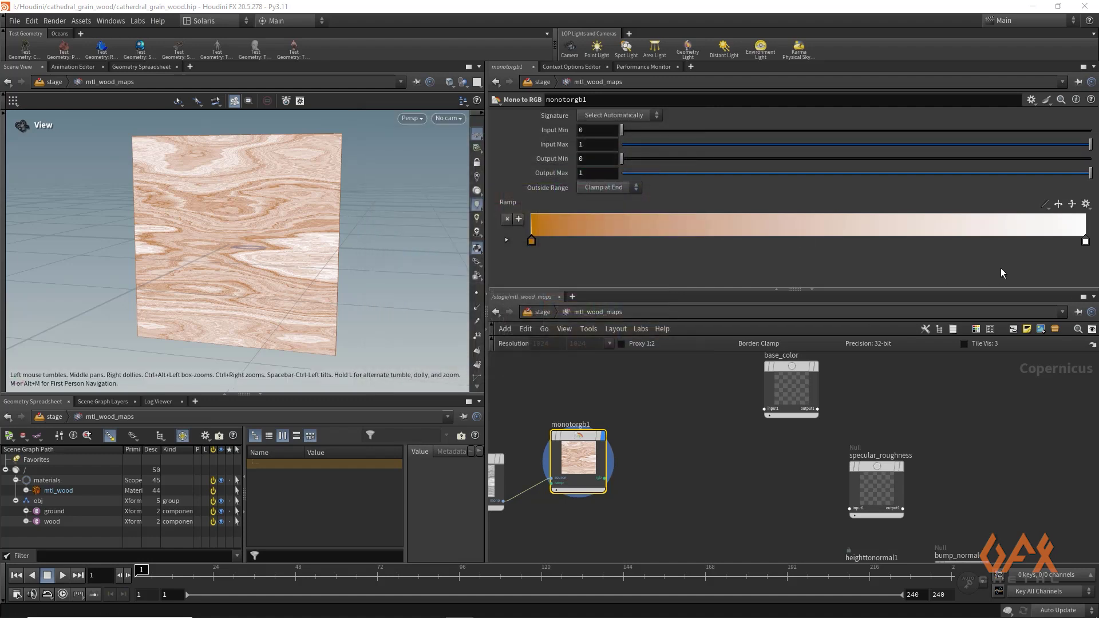
Set the Mono to RGB ramp's end colour to hue 18, saturation 1 and value 0.1
{"action": "double_click", "coordinate": [1085, 241]}
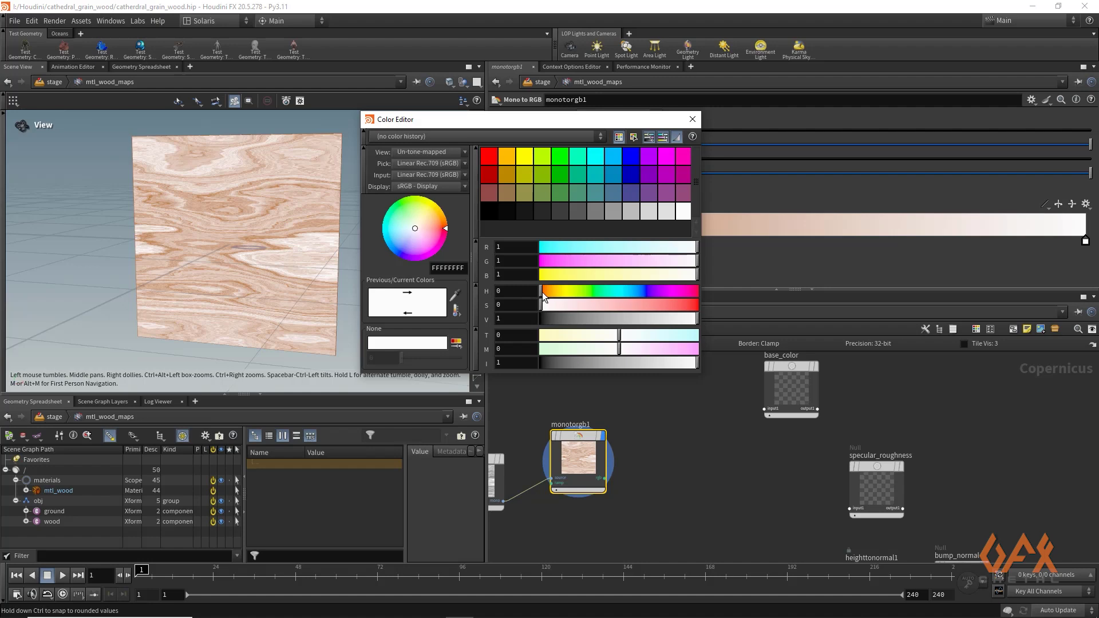
{"action": "left_click_drag", "start_coordinate": [542, 293], "coordinate": [549, 292]}
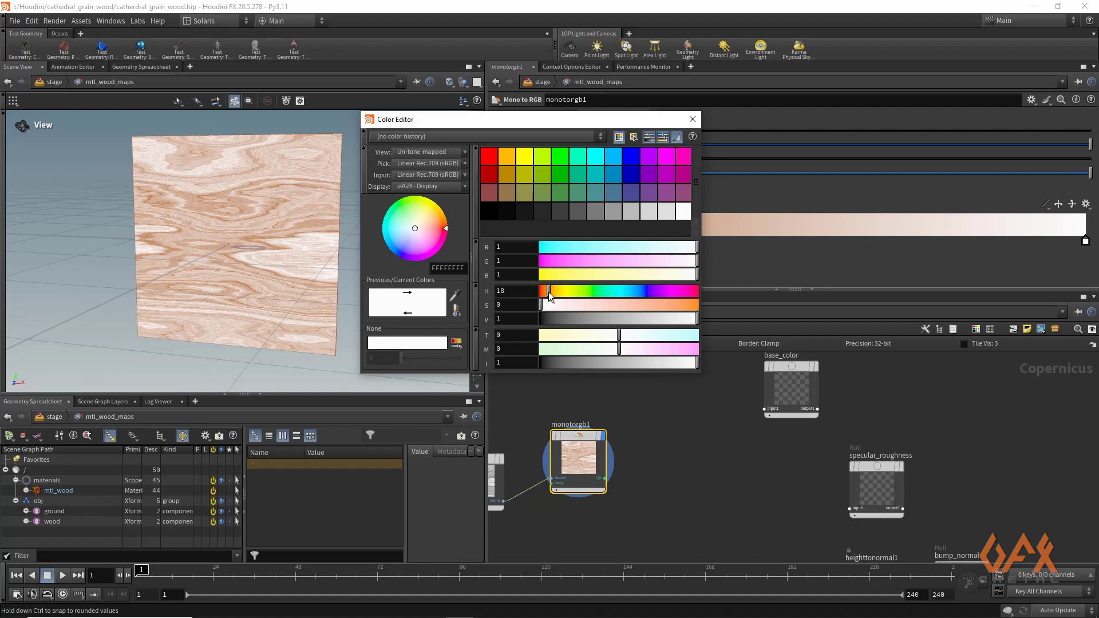
{"action": "left_click_drag", "start_coordinate": [551, 306], "coordinate": [709, 306]}
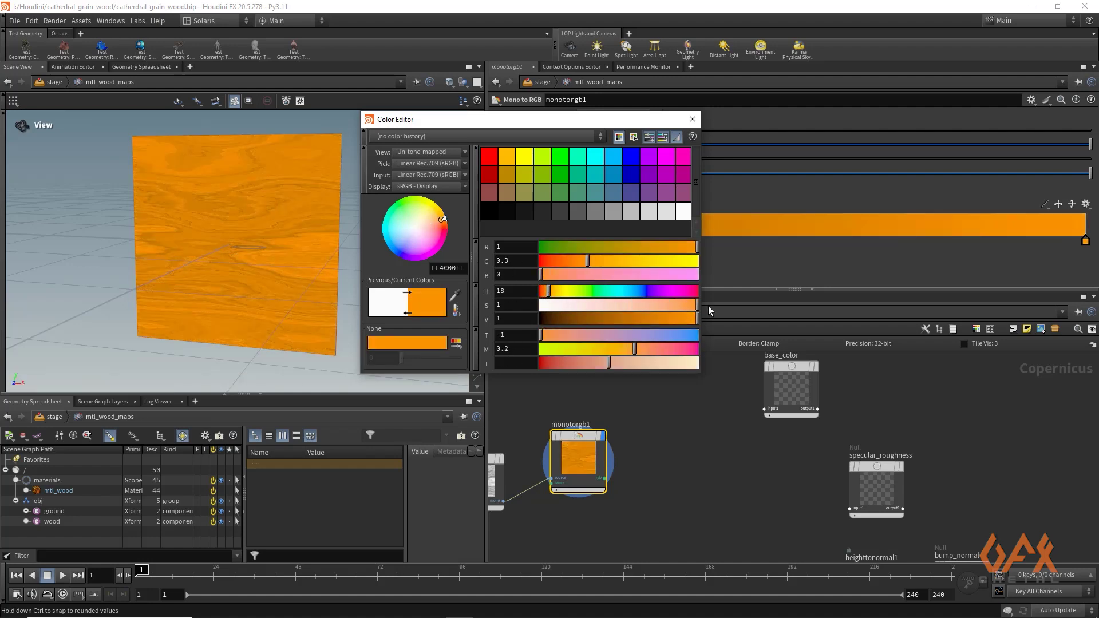
{"action": "left_click", "coordinate": [492, 319]}
{"action": "left_click", "coordinate": [510, 304]}
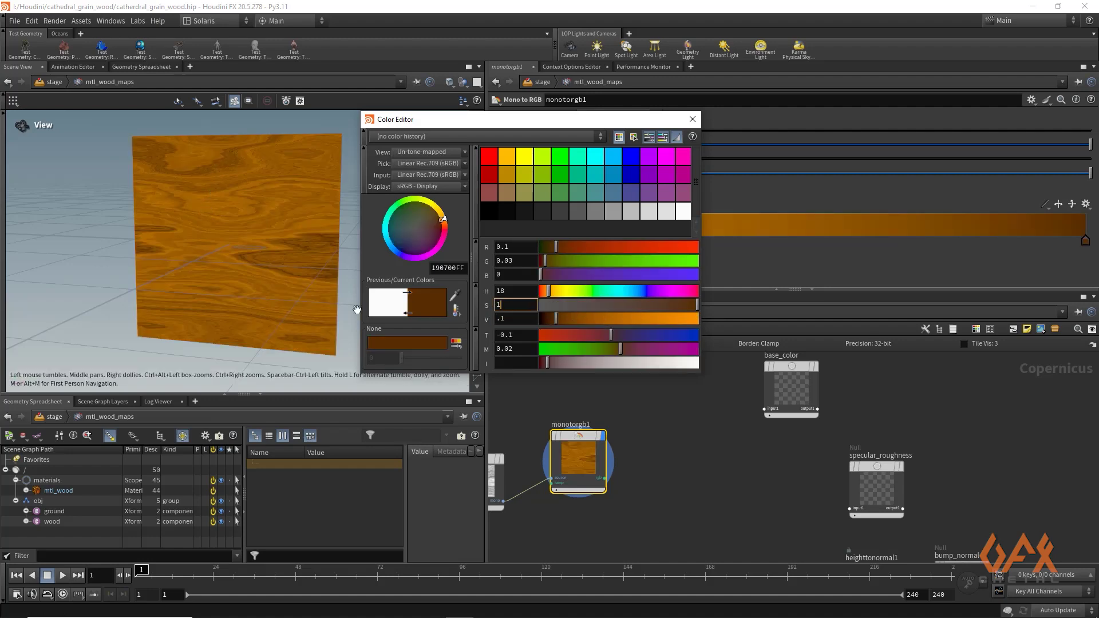
{"action": "left_click", "coordinate": [693, 119]}
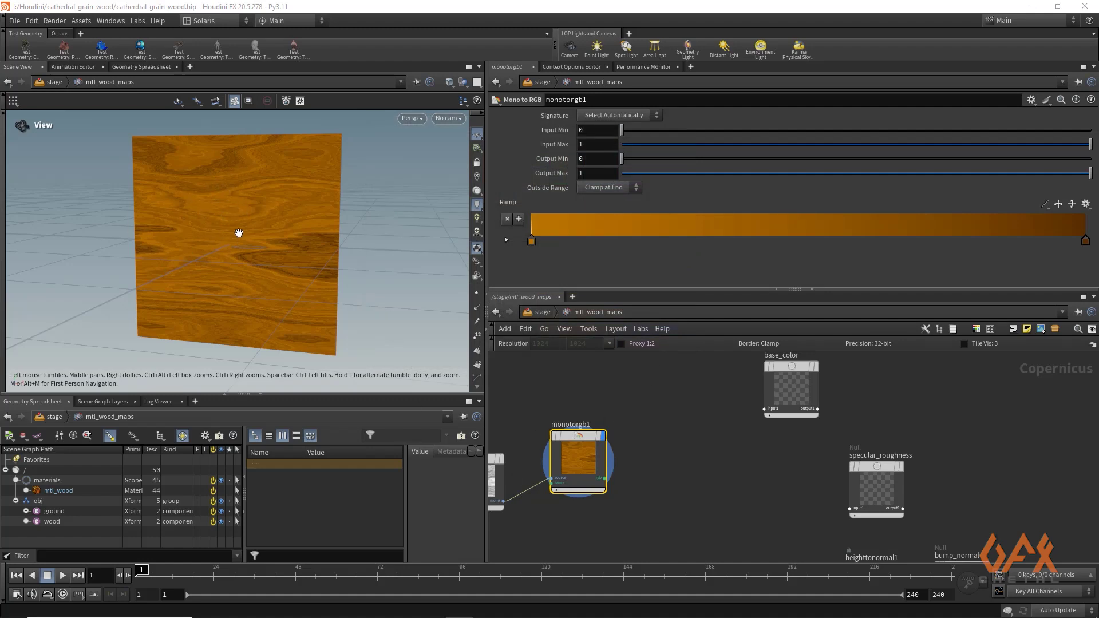
Add an HSV Adjust node, connect the Mono to RGB output to it, and display it
{"action": "left_click", "coordinate": [654, 459]}
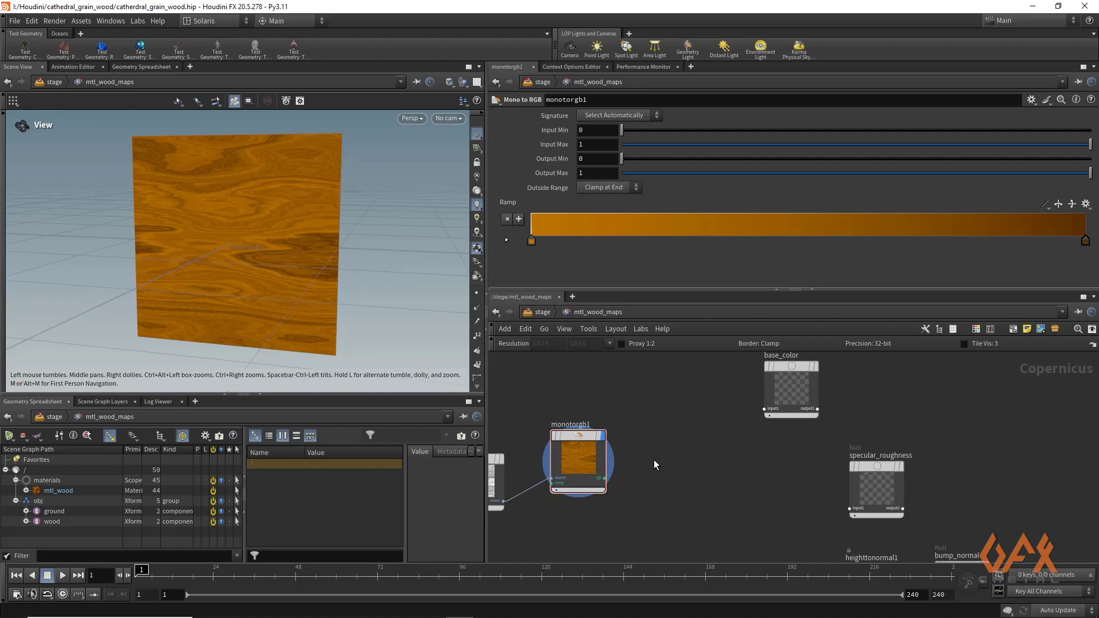
{"action": "key", "text": "Tab"}
{"action": "type", "text": "hs"}
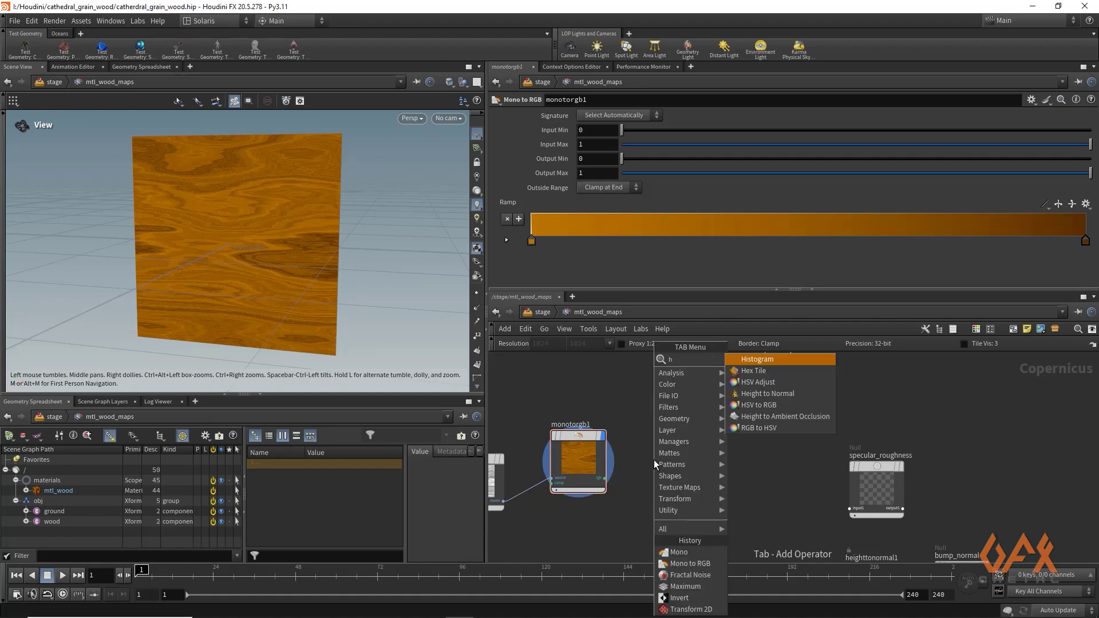
{"action": "key", "text": "Return"}
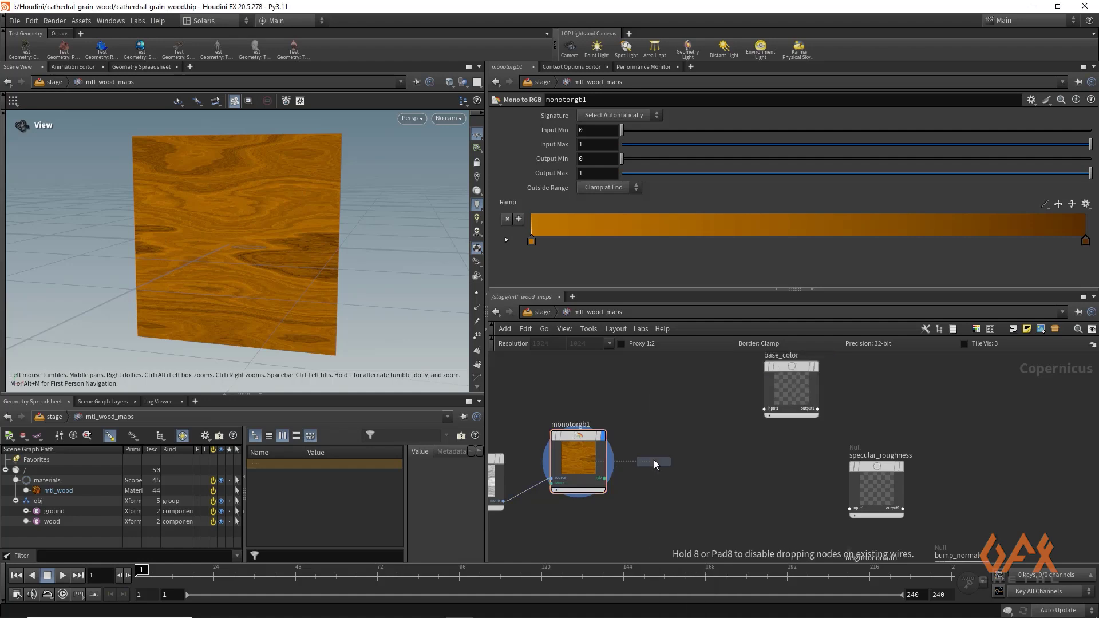
{"action": "left_click", "coordinate": [654, 459]}
{"action": "left_click_drag", "start_coordinate": [605, 480], "coordinate": [638, 480]}
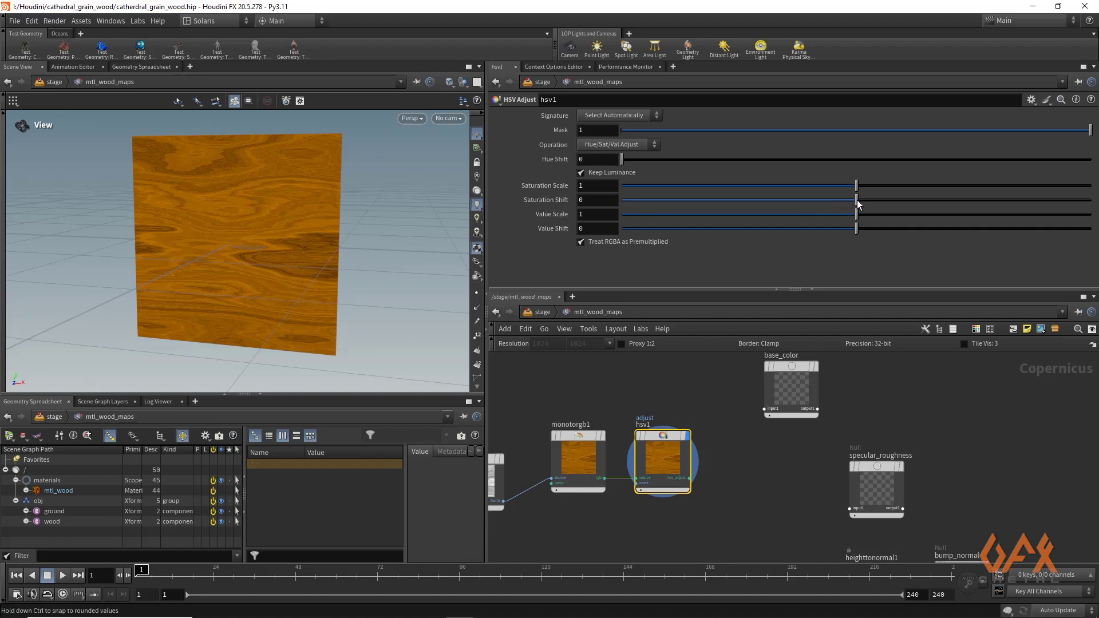
Lower the HSV Adjust's Saturation Shift to -0.292 and check the wood colour up close in the viewport
{"action": "left_click_drag", "start_coordinate": [855, 201], "coordinate": [789, 202]}
{"action": "mouse_move", "coordinate": [212, 228]}
{"action": "left_mouse_down"}
{"action": "mouse_move", "coordinate": [229, 226]}
{"action": "mouse_move", "coordinate": [206, 226]}
{"action": "mouse_move", "coordinate": [212, 245]}
{"action": "left_mouse_up"}
{"action": "right_click_drag", "start_coordinate": [213, 246], "coordinate": [275, 238]}
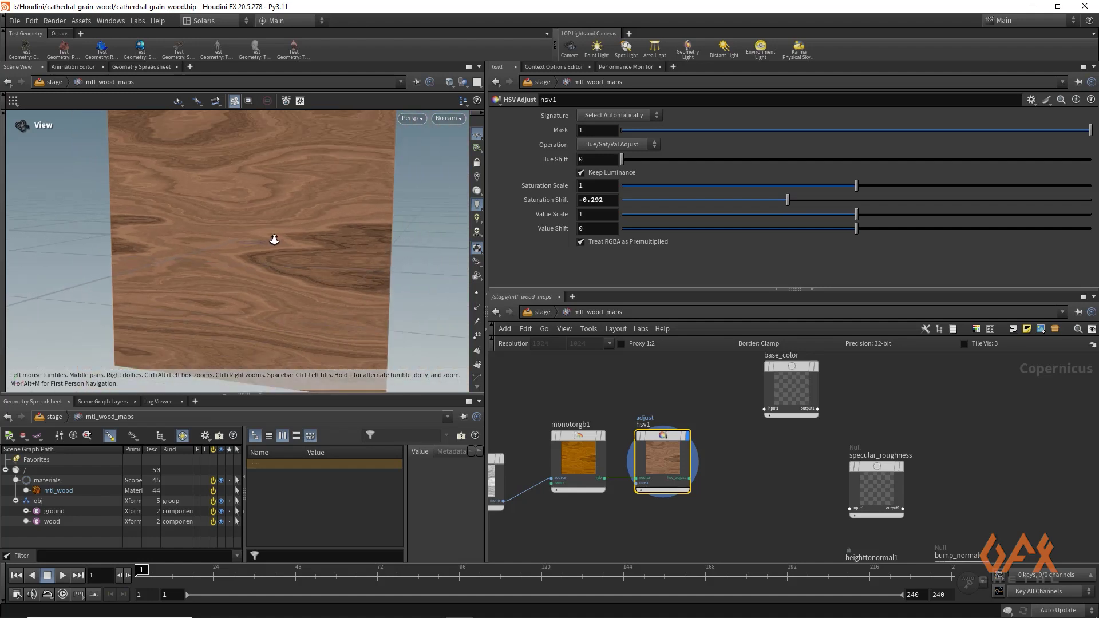
{"action": "mouse_move", "coordinate": [228, 269]}
{"action": "left_mouse_down"}
{"action": "mouse_move", "coordinate": [245, 252]}
{"action": "mouse_move", "coordinate": [224, 258]}
{"action": "mouse_move", "coordinate": [252, 279]}
{"action": "mouse_move", "coordinate": [226, 287]}
{"action": "mouse_move", "coordinate": [235, 275]}
{"action": "left_mouse_up"}
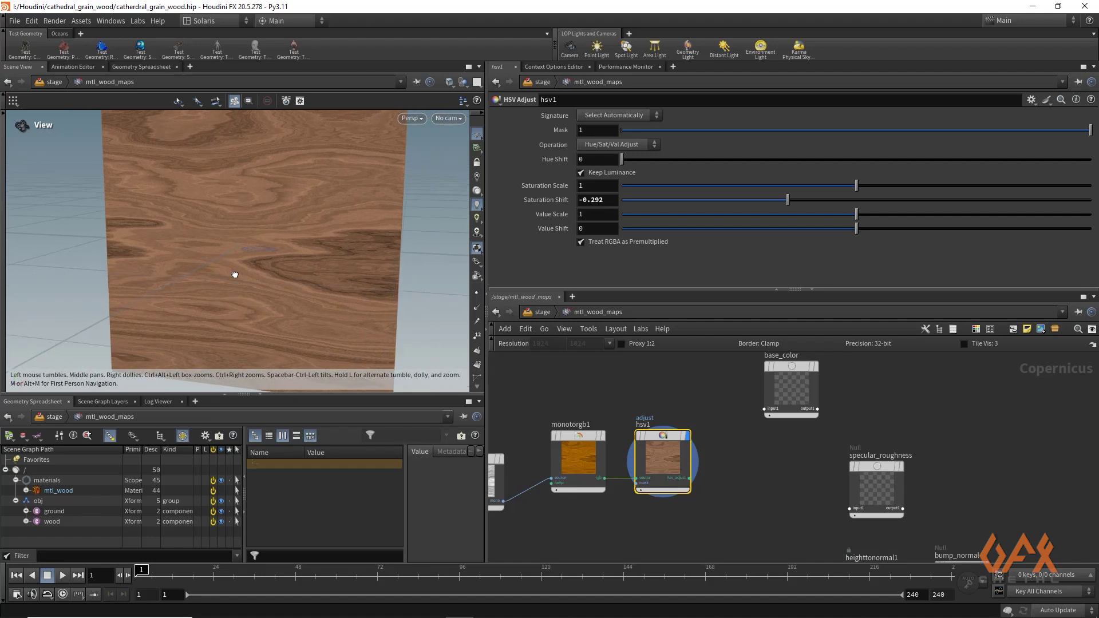
Connect the HSV Adjust output to the base_color null and move the specular_roughness null closer to the chain
{"action": "middle_click_drag", "start_coordinate": [710, 396], "coordinate": [648, 402]}
{"action": "left_click_drag", "start_coordinate": [719, 373], "coordinate": [742, 369]}
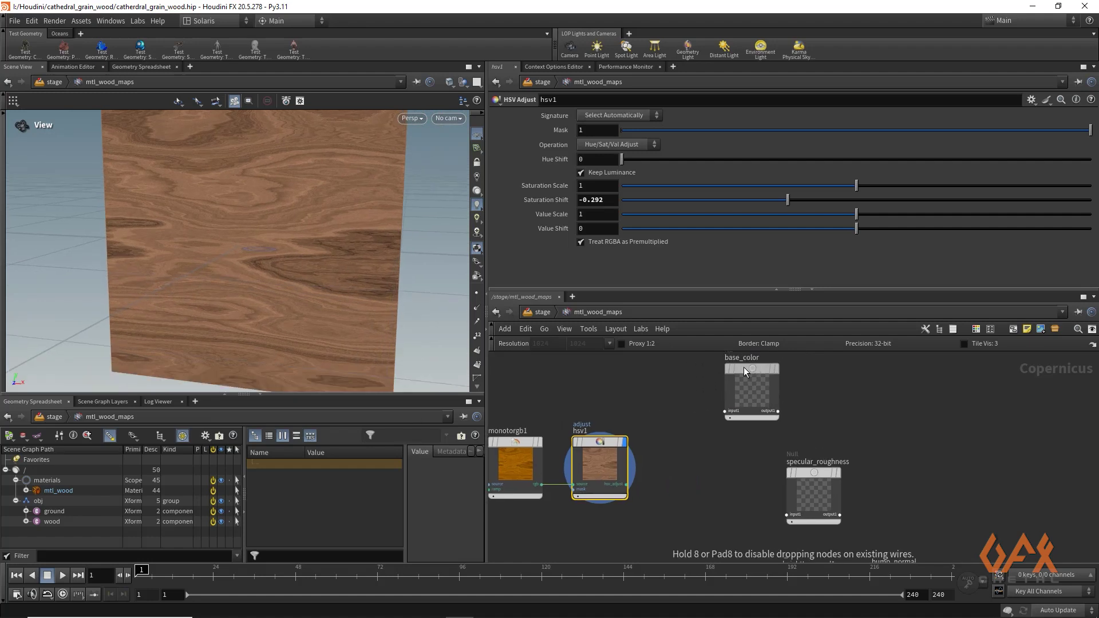
{"action": "left_click_drag", "start_coordinate": [630, 489], "coordinate": [703, 418]}
{"action": "middle_click_drag", "start_coordinate": [746, 480], "coordinate": [768, 441]}
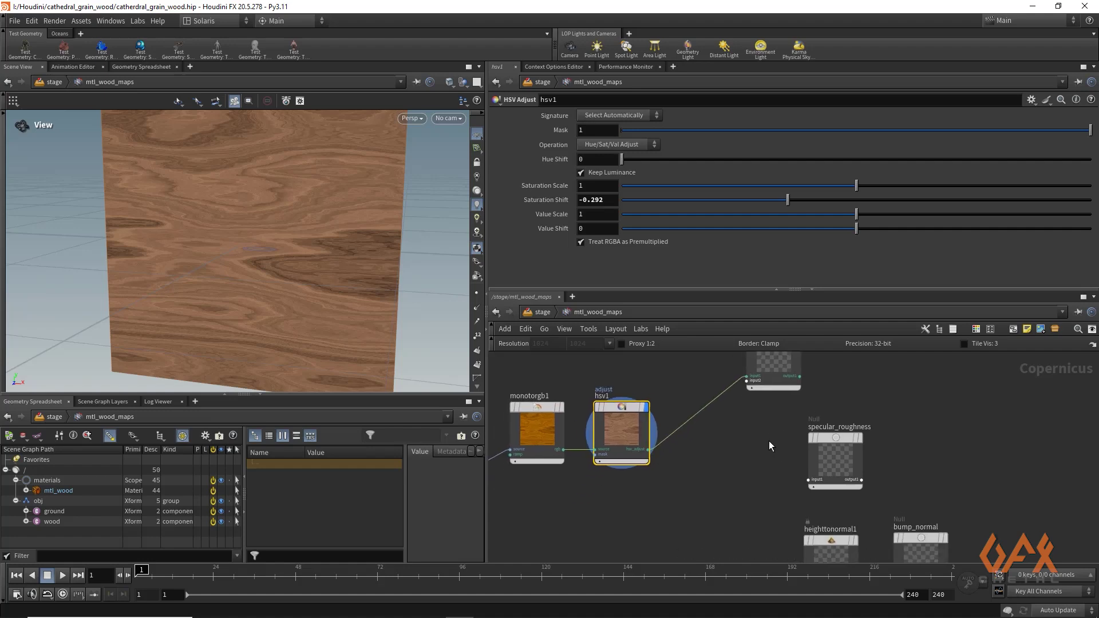
{"action": "left_click_drag", "start_coordinate": [832, 434], "coordinate": [733, 469]}
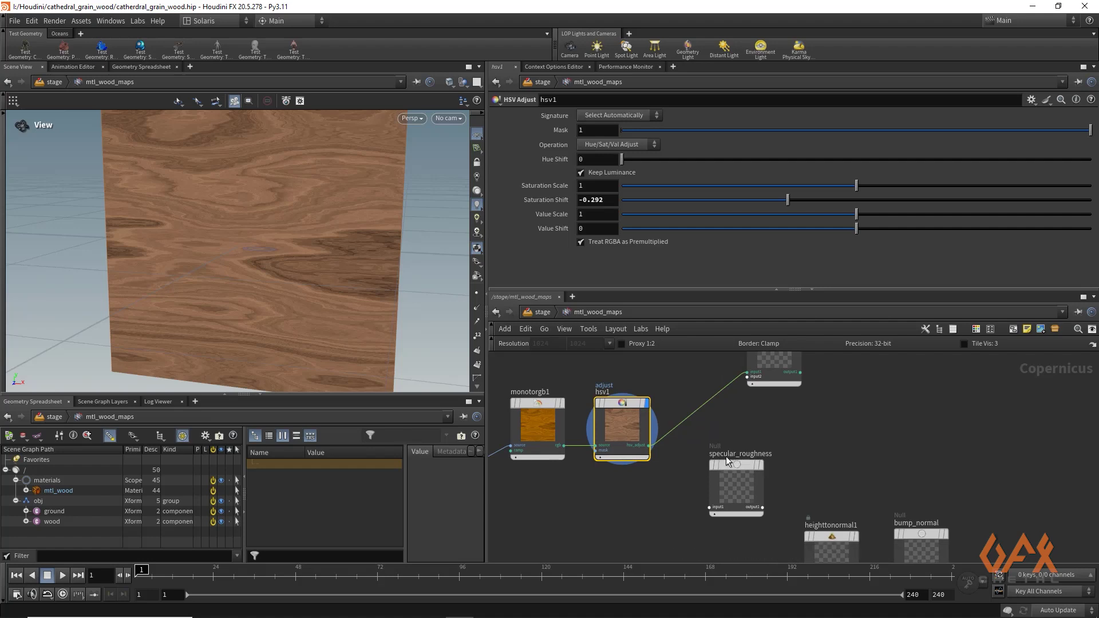
Branch the Mono node's output into a new Remap node placed below the colour chain
{"action": "middle_click_drag", "start_coordinate": [615, 484], "coordinate": [722, 420]}
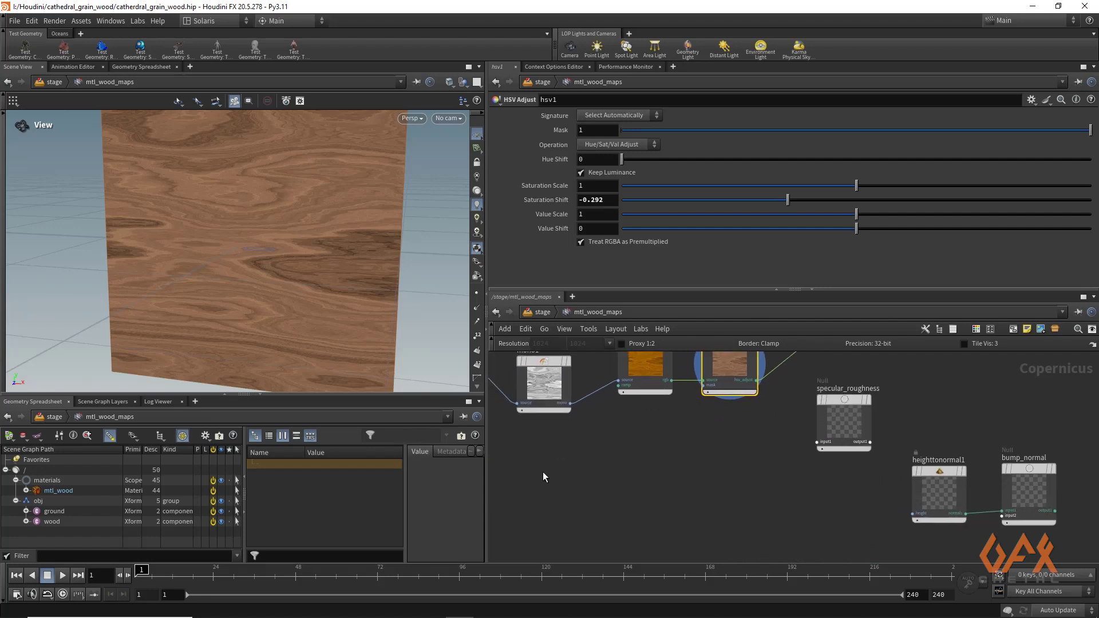
{"action": "scroll", "coordinate": [592, 471], "scroll_direction": "down", "scroll_amount": 3}
{"action": "middle_click_drag", "start_coordinate": [591, 472], "coordinate": [656, 471]}
{"action": "middle_click_drag", "start_coordinate": [567, 455], "coordinate": [584, 459]}
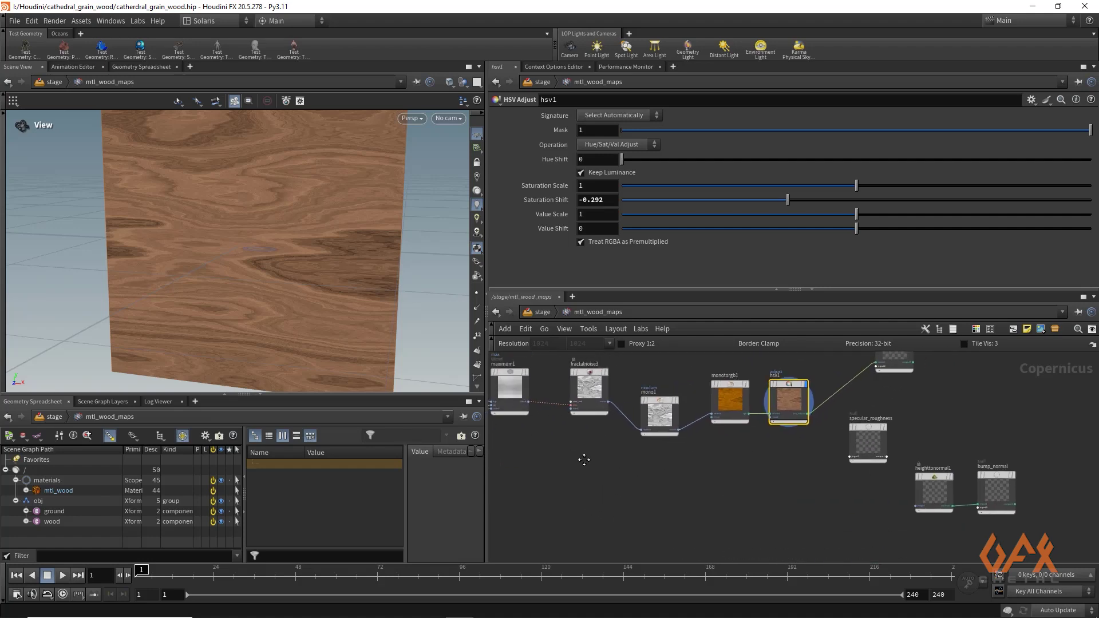
{"action": "middle_click_drag", "start_coordinate": [671, 453], "coordinate": [539, 435]}
{"action": "scroll", "coordinate": [603, 431], "scroll_direction": "up", "scroll_amount": 3}
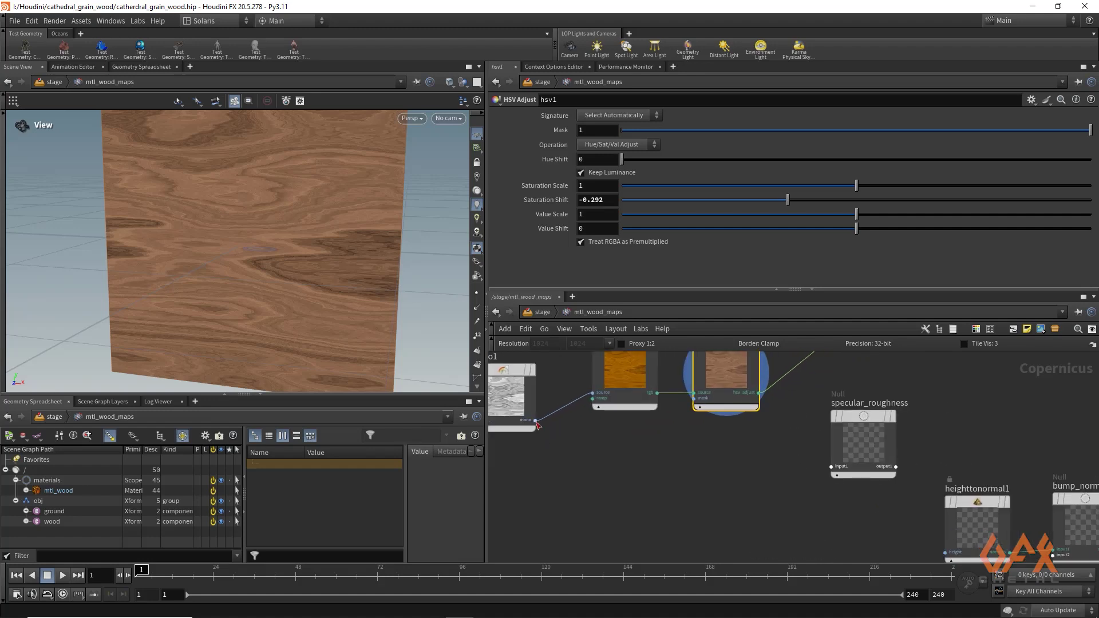
{"action": "left_click_drag", "start_coordinate": [535, 420], "coordinate": [598, 505]}
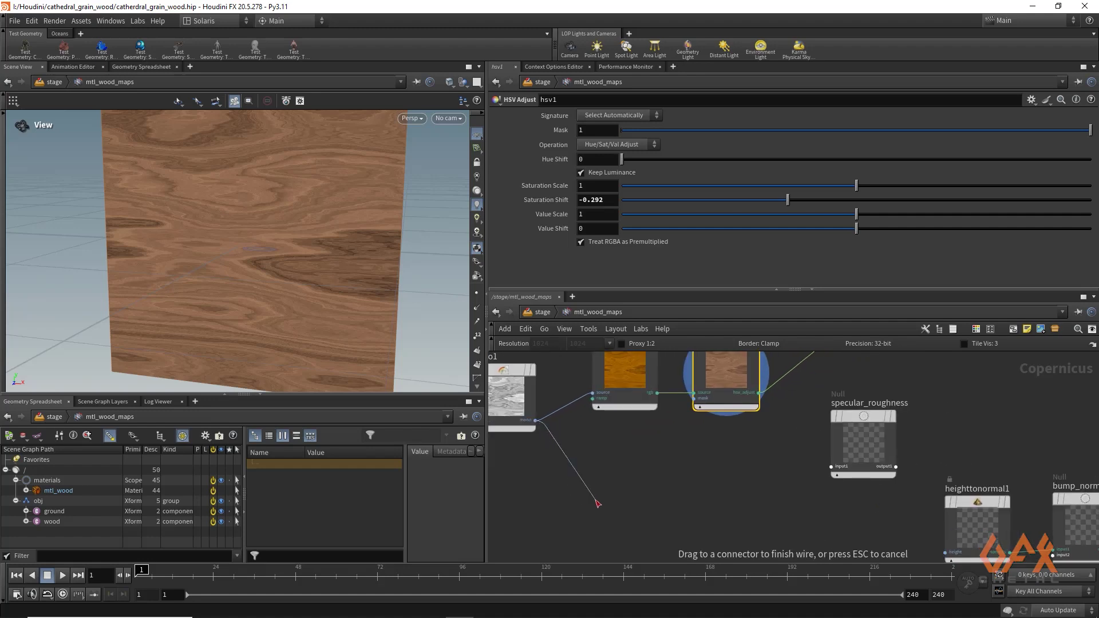
{"action": "key", "text": "Tab"}
{"action": "type", "text": "reamp"}
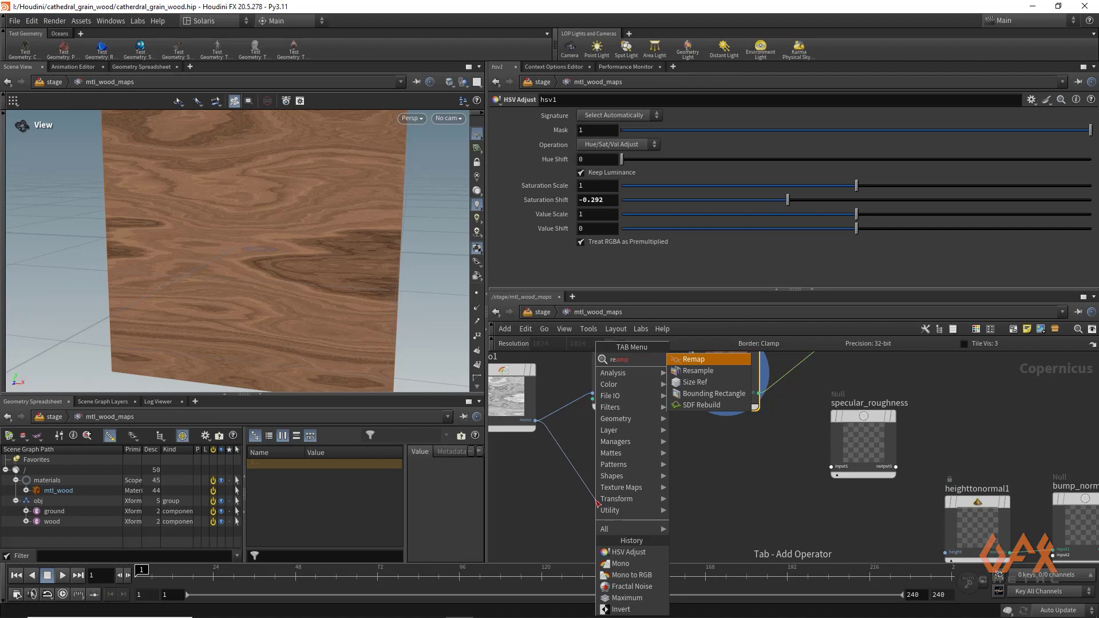
{"action": "key", "text": "Return"}
{"action": "left_click", "coordinate": [625, 504]}
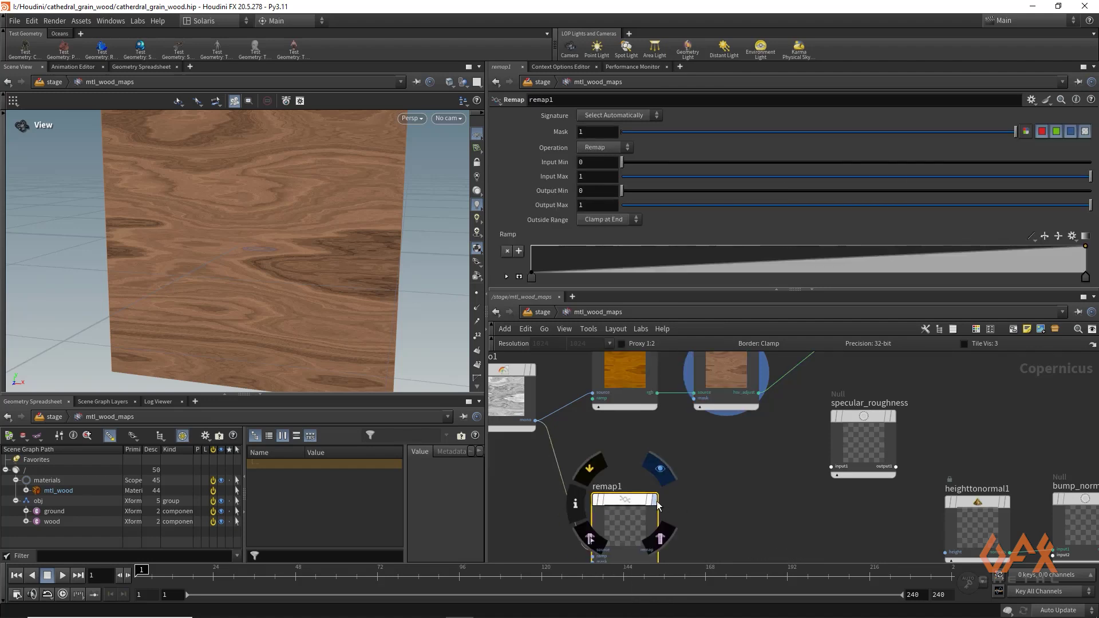
Display the Remap node and reverse its ramp so it starts at full value and descends to a low value
{"action": "left_click", "coordinate": [655, 500]}
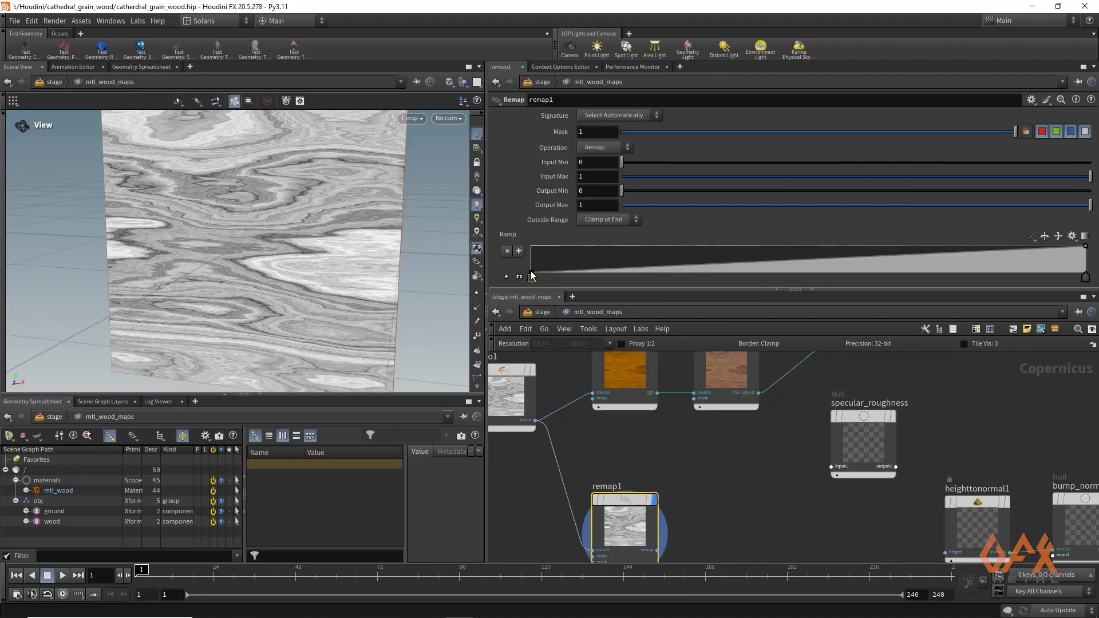
{"action": "left_click_drag", "start_coordinate": [532, 275], "coordinate": [532, 246]}
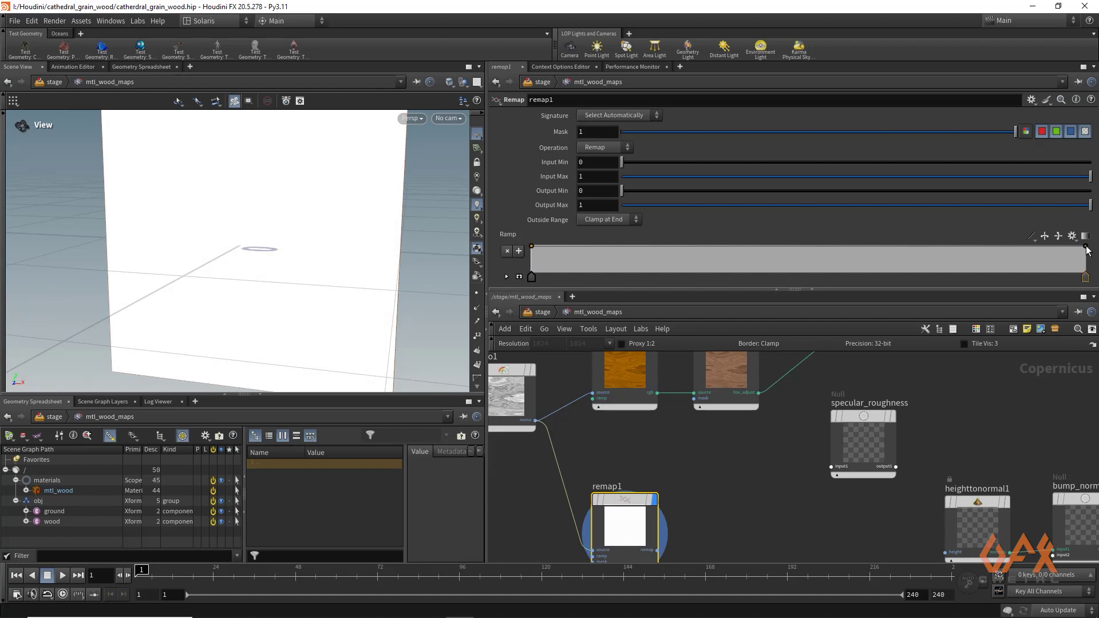
{"action": "left_click_drag", "start_coordinate": [1087, 248], "coordinate": [1091, 269]}
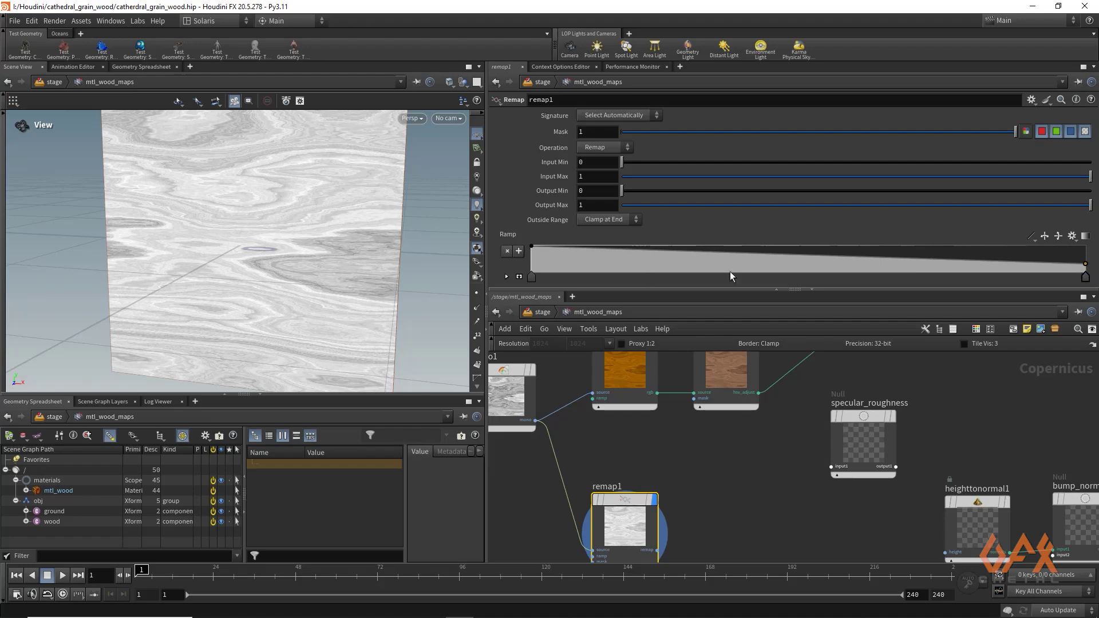
Connect the Remap output to the specular_roughness null and the Mono output to the Height to Normal node's height input
{"action": "middle_click_drag", "start_coordinate": [762, 485], "coordinate": [724, 456]}
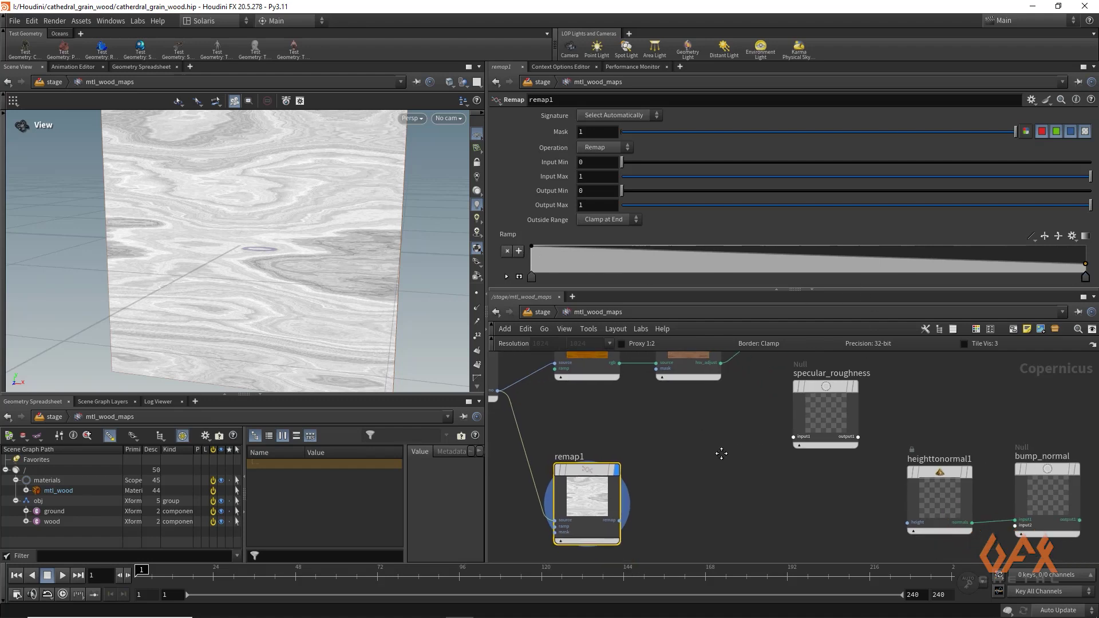
{"action": "left_click_drag", "start_coordinate": [624, 522], "coordinate": [768, 435]}
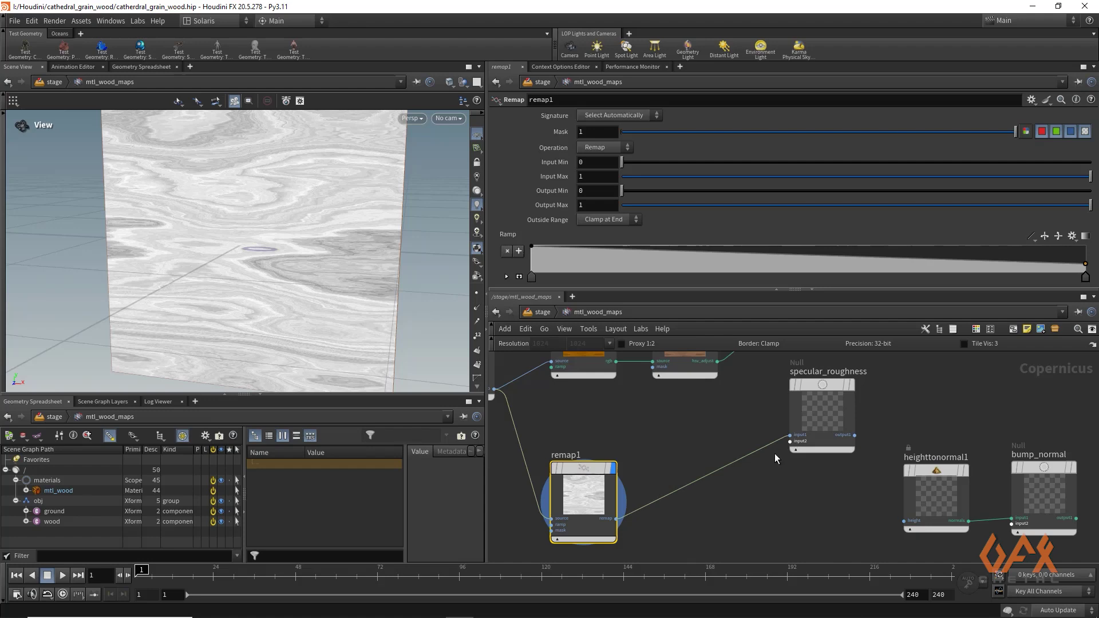
{"action": "scroll", "coordinate": [774, 457], "scroll_direction": "down", "scroll_amount": 2}
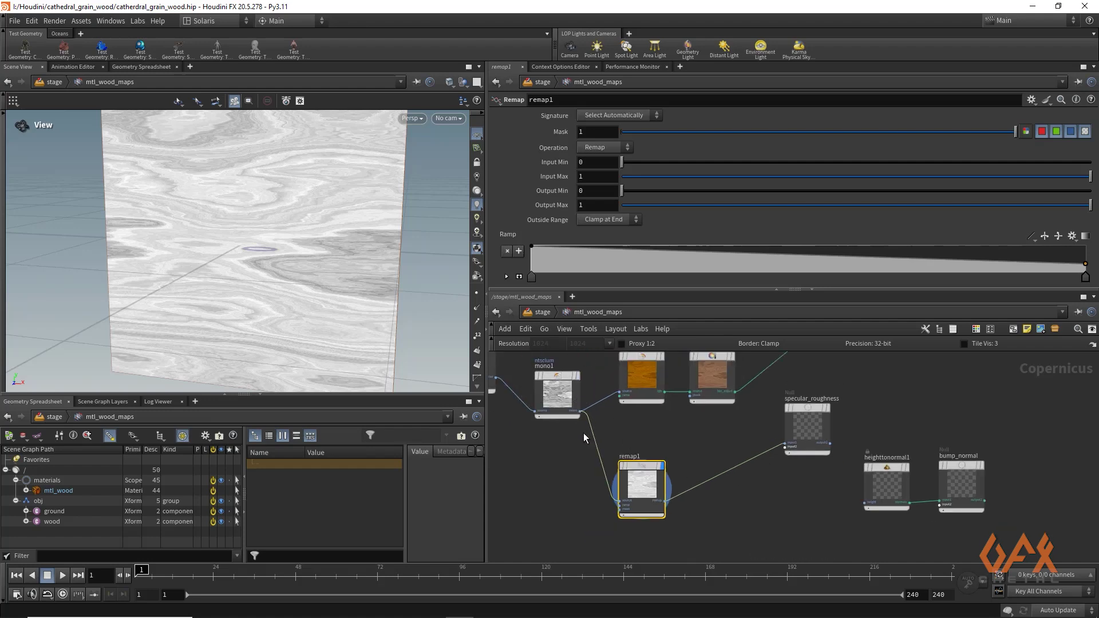
{"action": "left_click_drag", "start_coordinate": [583, 415], "coordinate": [844, 509]}
Display the Height to Normal result and the bump_normal null, and open the Height to Normal node's parameters
{"action": "middle_click_drag", "start_coordinate": [880, 479], "coordinate": [768, 467]}
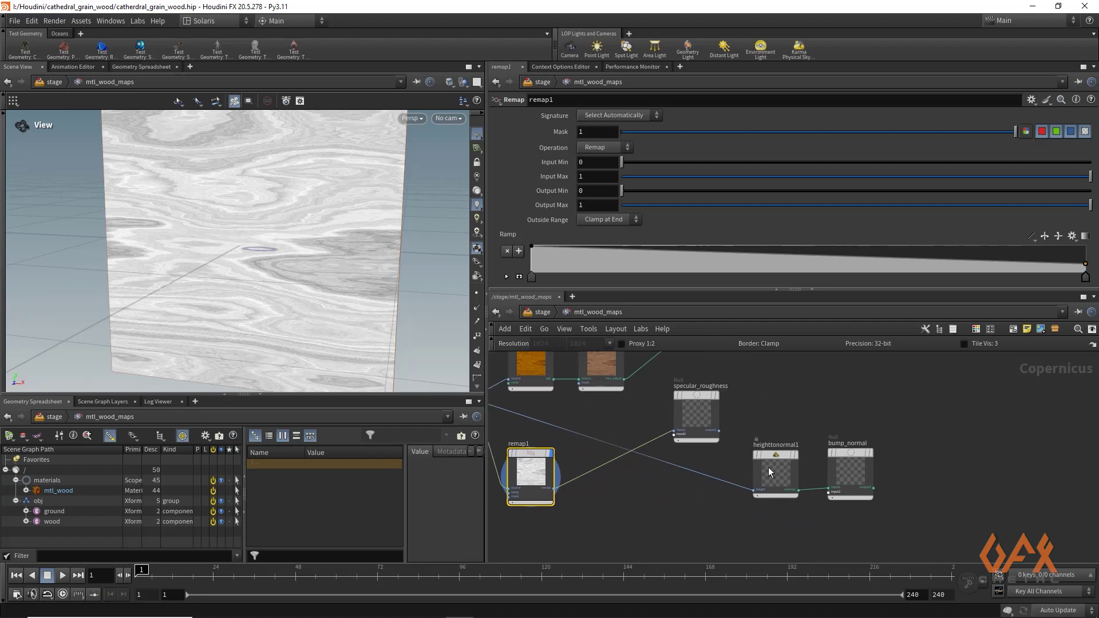
{"action": "scroll", "coordinate": [791, 461], "scroll_direction": "up", "scroll_amount": 2}
{"action": "left_click", "coordinate": [798, 457]}
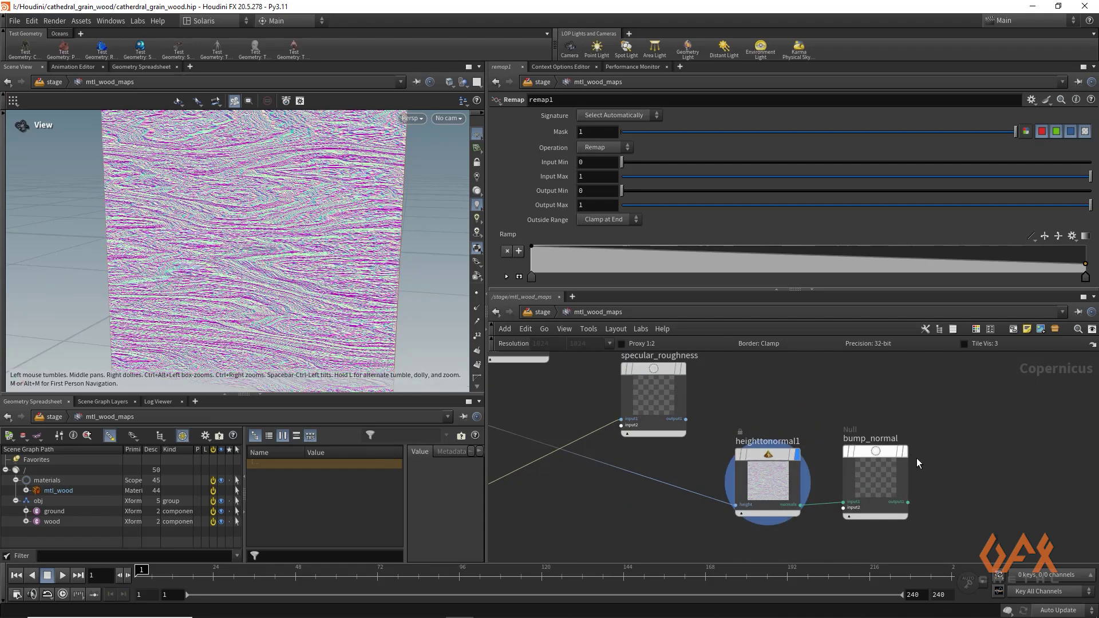
{"action": "left_click", "coordinate": [905, 453]}
{"action": "left_click", "coordinate": [874, 458]}
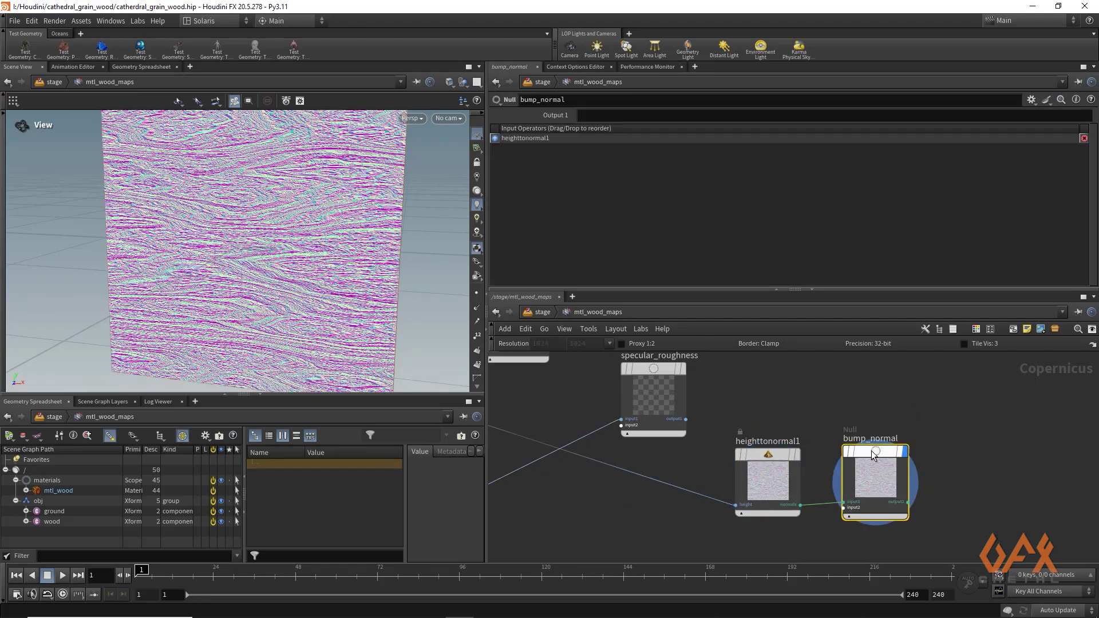
{"action": "left_click", "coordinate": [757, 453]}
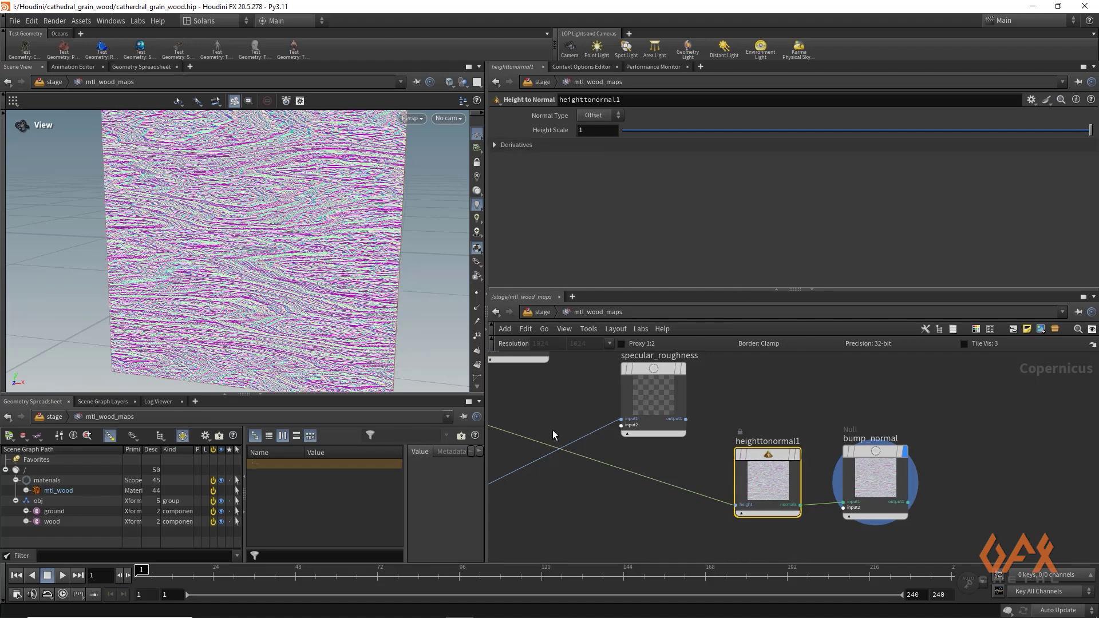
Move the specular_roughness null down beside the Remap node, clear of the connection to the Height to Normal node
{"action": "middle_click_drag", "start_coordinate": [552, 430], "coordinate": [628, 444]}
{"action": "left_click_drag", "start_coordinate": [726, 404], "coordinate": [684, 489]}
{"action": "middle_click_drag", "start_coordinate": [684, 490], "coordinate": [712, 449]}
{"action": "left_click_drag", "start_coordinate": [713, 449], "coordinate": [691, 460]}
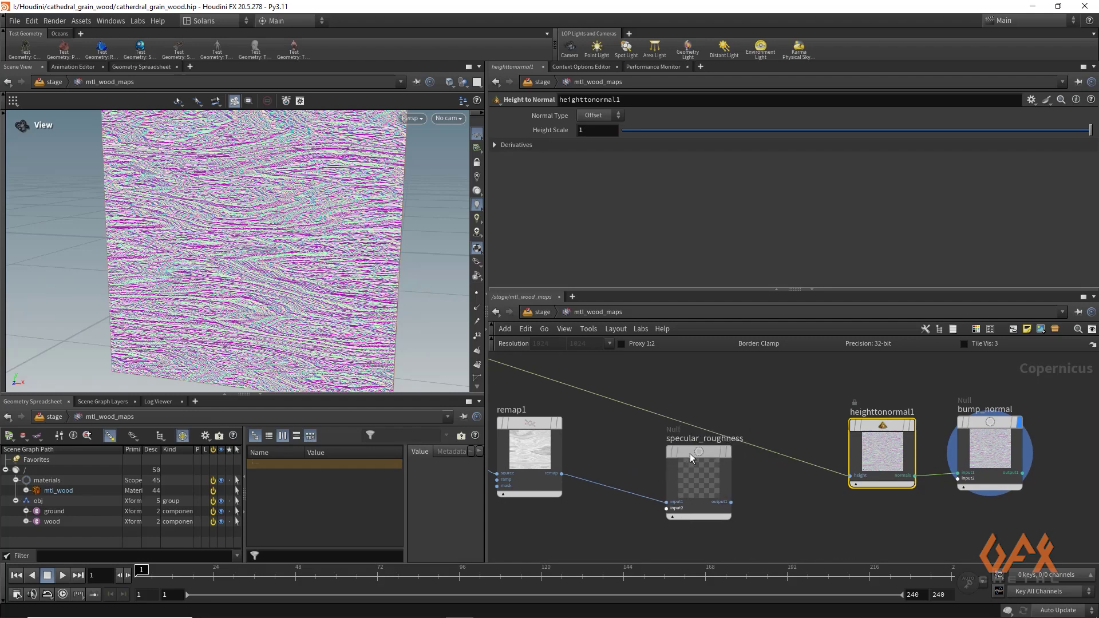
{"action": "mouse_move", "coordinate": [876, 428]}
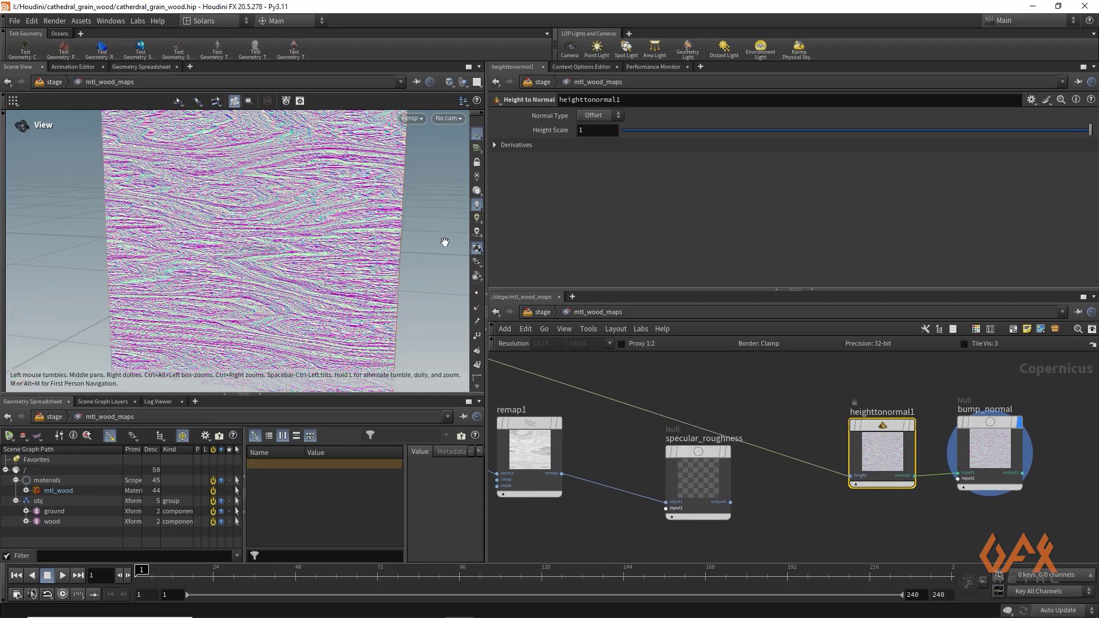
Return to the stage network, look over the mtl_wood node, and leave mtl_ground selected and displayed
{"action": "left_click", "coordinate": [543, 312]}
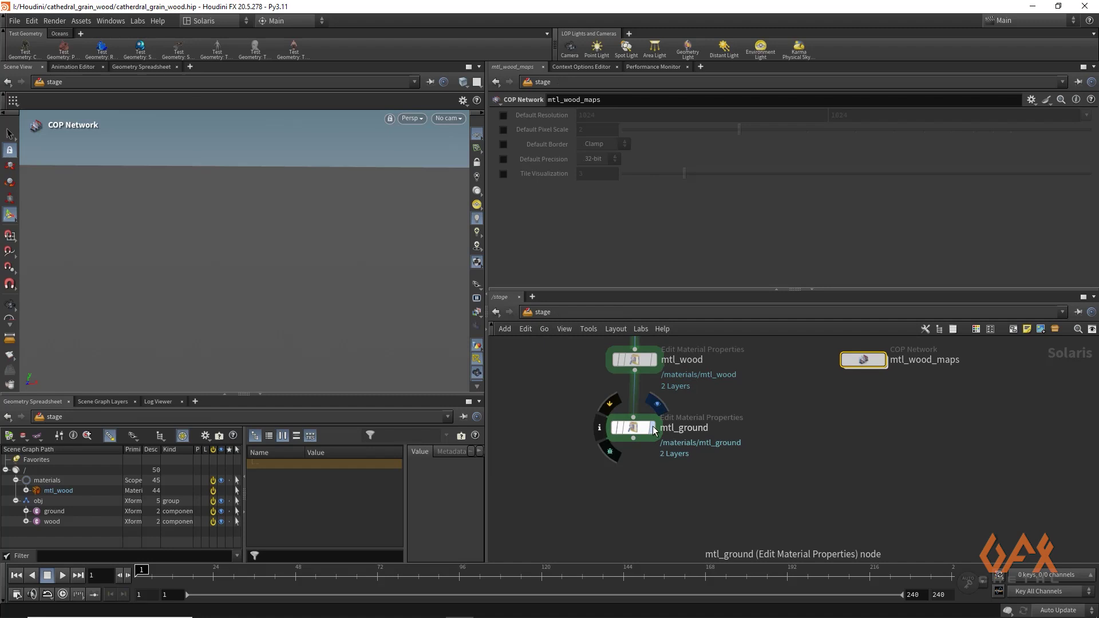
{"action": "left_click", "coordinate": [653, 430]}
{"action": "left_click", "coordinate": [634, 430]}
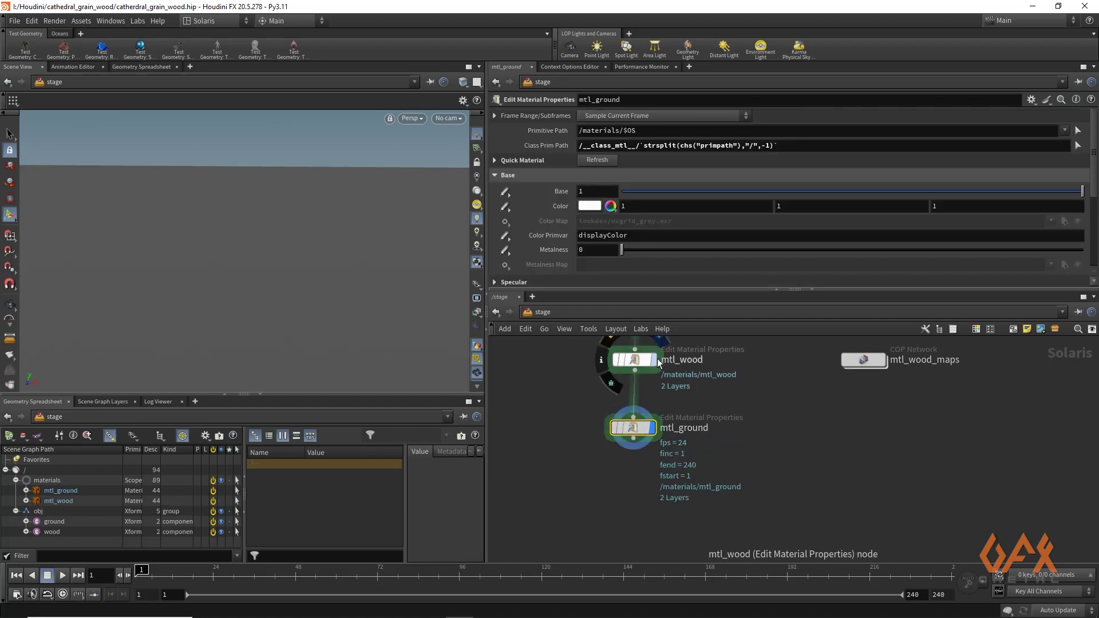
{"action": "left_click", "coordinate": [653, 360]}
{"action": "left_click", "coordinate": [649, 360]}
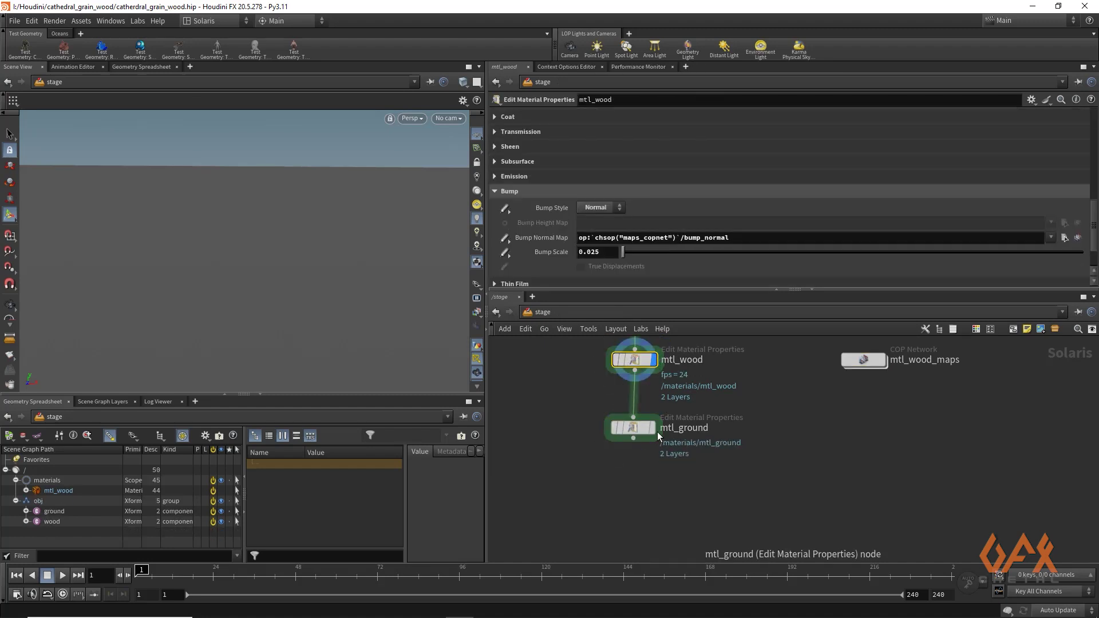
{"action": "left_click", "coordinate": [651, 428]}
{"action": "left_click", "coordinate": [634, 427]}
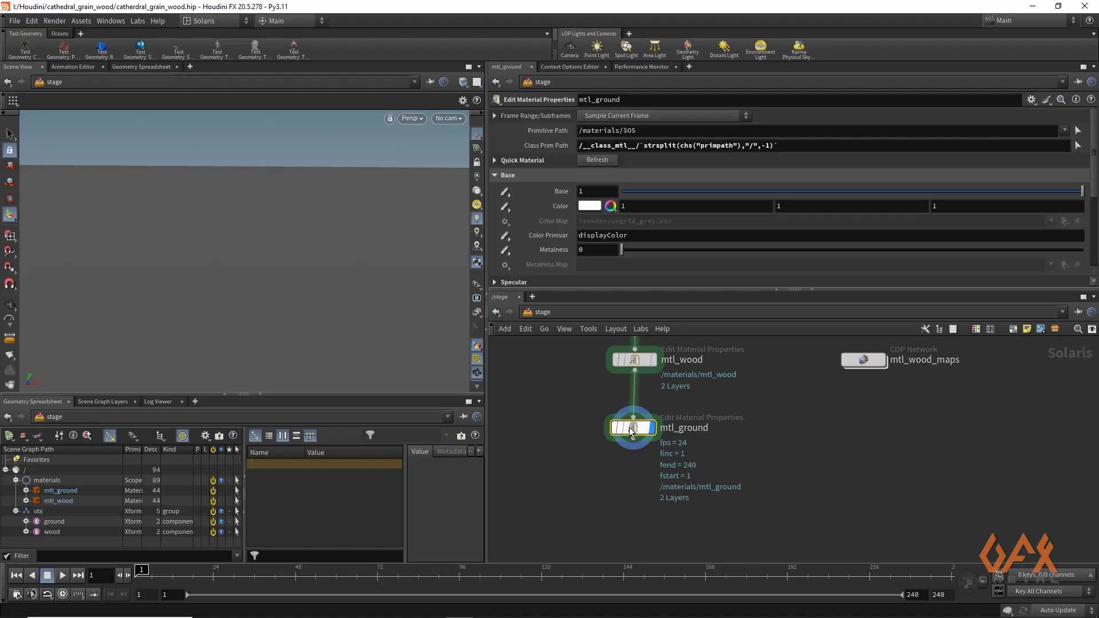
Set the mtl_ground base colour to 0.1, 0.1, 0.1
{"action": "left_click", "coordinate": [611, 210]}
{"action": "type", "text": ".1"}
{"action": "left_click", "coordinate": [846, 207]}
{"action": "type", "text": ".1"}
{"action": "left_click", "coordinate": [949, 206]}
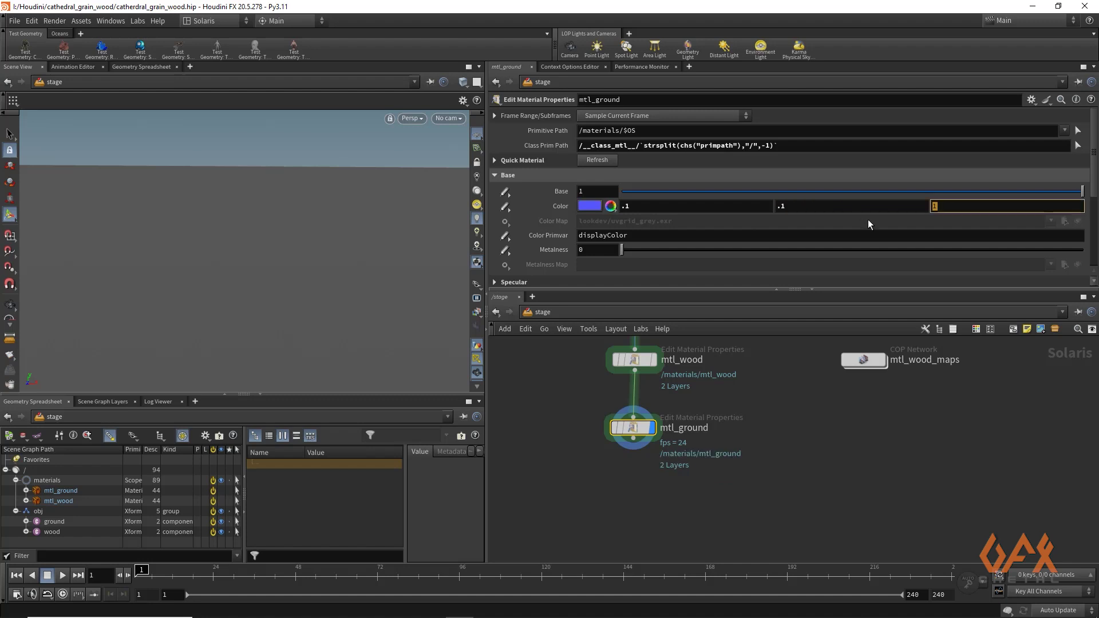
{"action": "type", "text": ".1"}
{"action": "key", "text": "Return"}
Add an Assign Material node connected below mtl_ground
{"action": "middle_click_drag", "start_coordinate": [558, 417], "coordinate": [571, 458]}
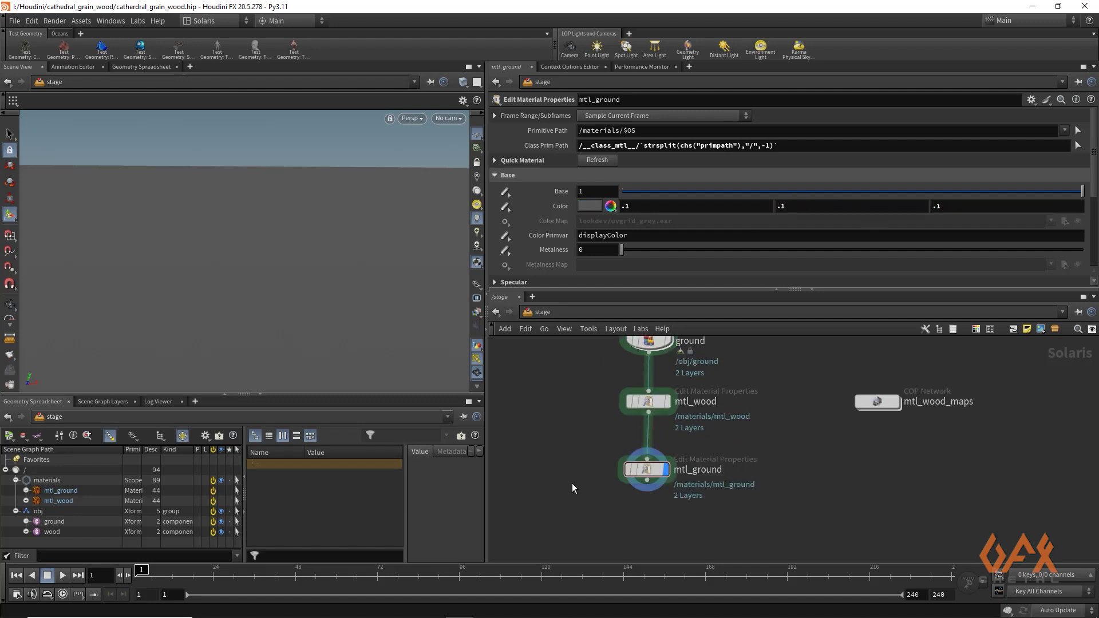
{"action": "middle_click_drag", "start_coordinate": [565, 383], "coordinate": [542, 341]}
{"action": "middle_click_drag", "start_coordinate": [578, 468], "coordinate": [602, 442]}
{"action": "left_click_drag", "start_coordinate": [601, 421], "coordinate": [602, 461]}
{"action": "type", "text": "assignmater"}
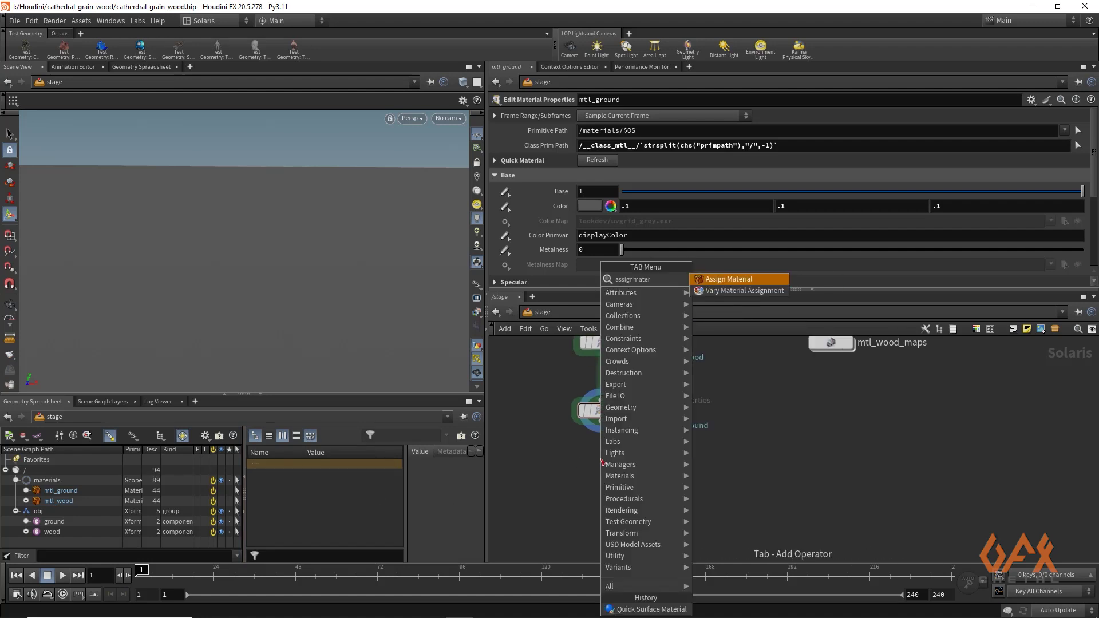
{"action": "key", "text": "Return"}
{"action": "left_click", "coordinate": [602, 461]}
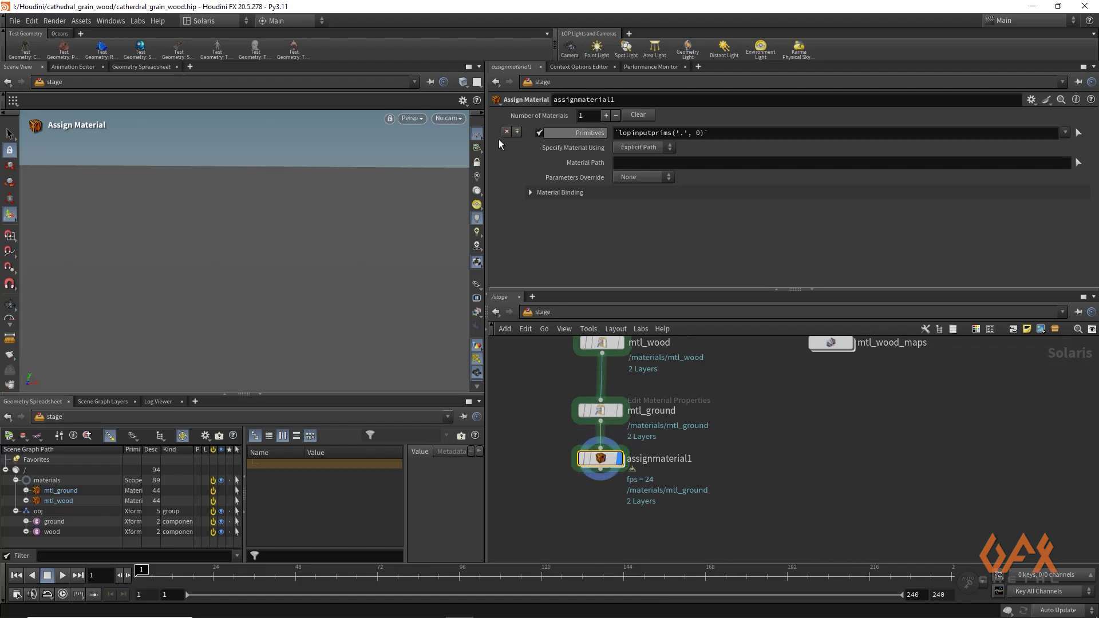
Add a second assignment entry and set the entries' primitives to /obj/wood and /obj/ground
{"action": "left_click", "coordinate": [518, 132]}
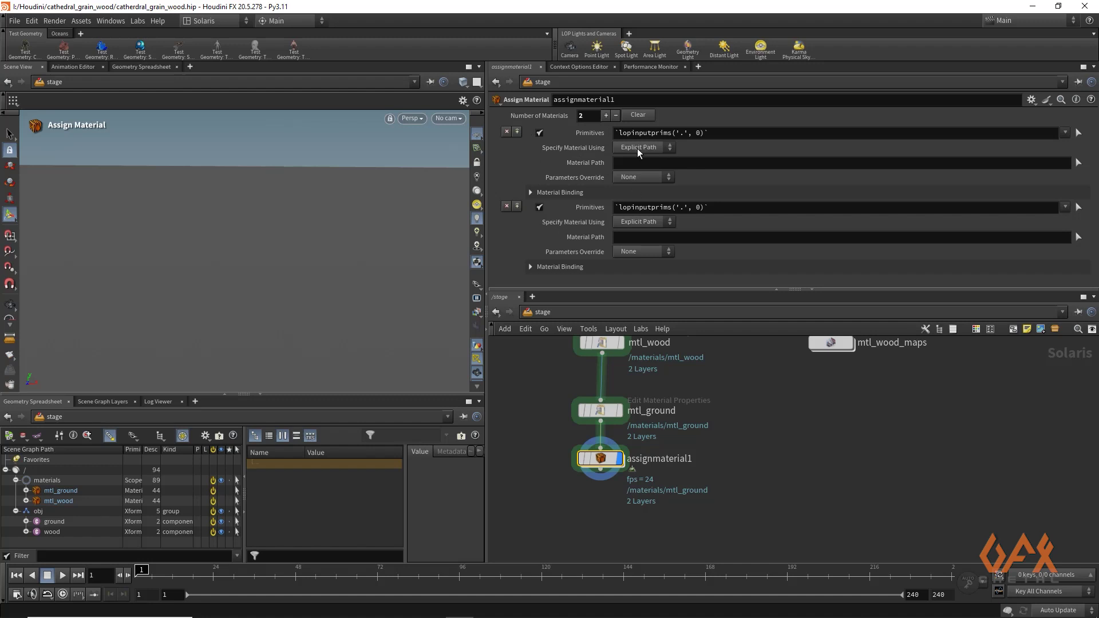
{"action": "left_click_drag", "start_coordinate": [52, 532], "coordinate": [598, 209]}
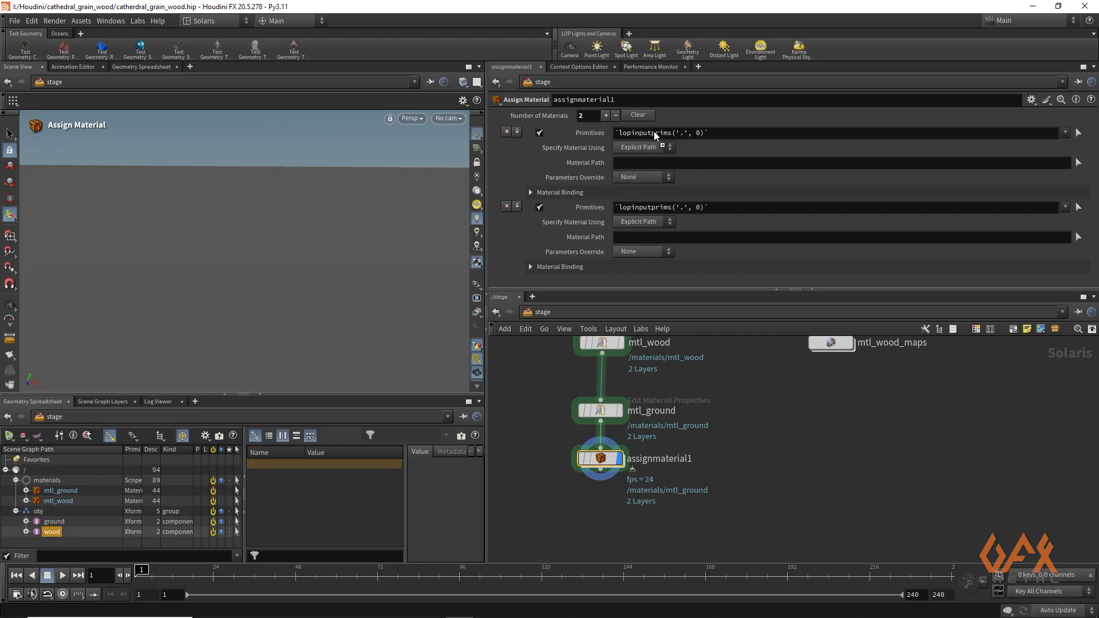
{"action": "left_click_drag", "start_coordinate": [654, 135], "coordinate": [654, 134]}
{"action": "left_click_drag", "start_coordinate": [53, 521], "coordinate": [574, 255]}
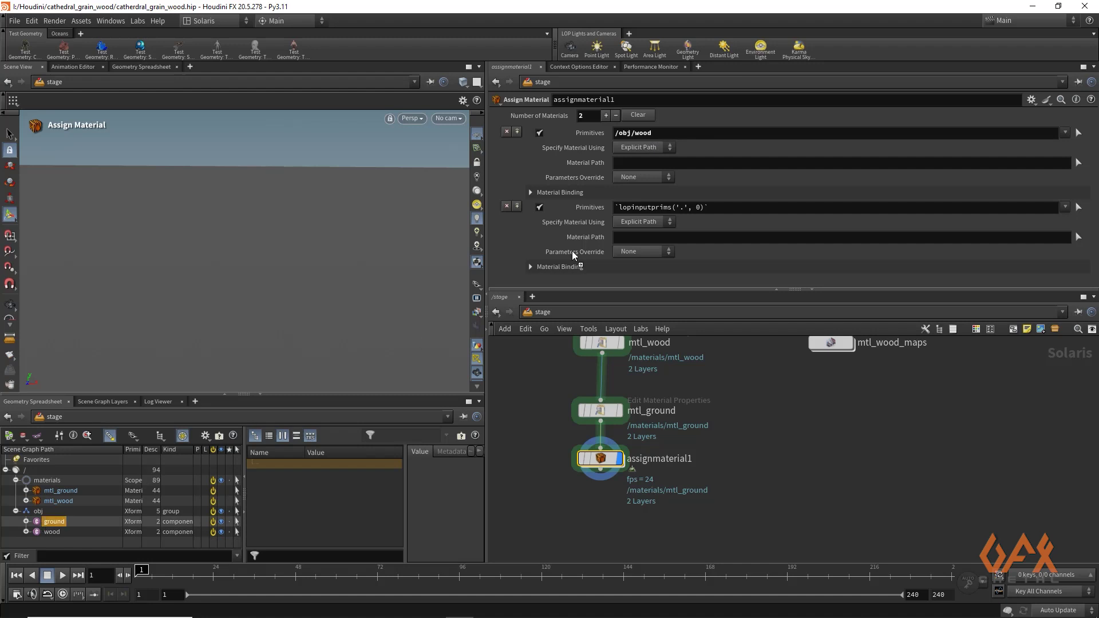
{"action": "left_click_drag", "start_coordinate": [647, 214], "coordinate": [648, 211]}
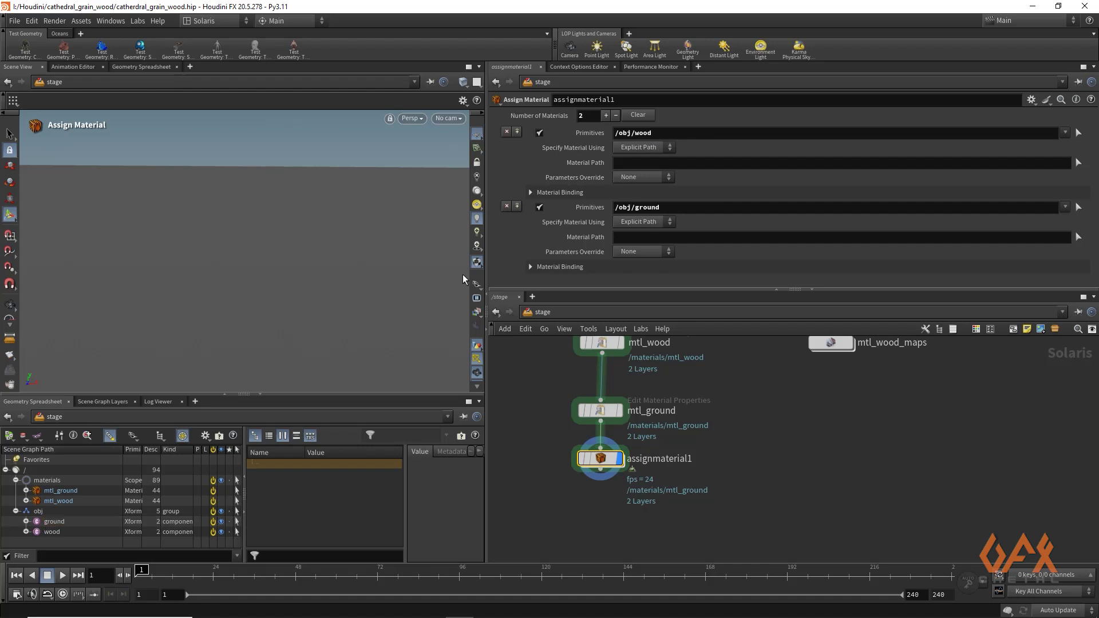
Set the material path to /materials/mtl_ground for the ground and /materials/mtl_wood for the wood
{"action": "left_click", "coordinate": [53, 491]}
{"action": "left_click_drag", "start_coordinate": [48, 494], "coordinate": [656, 241]}
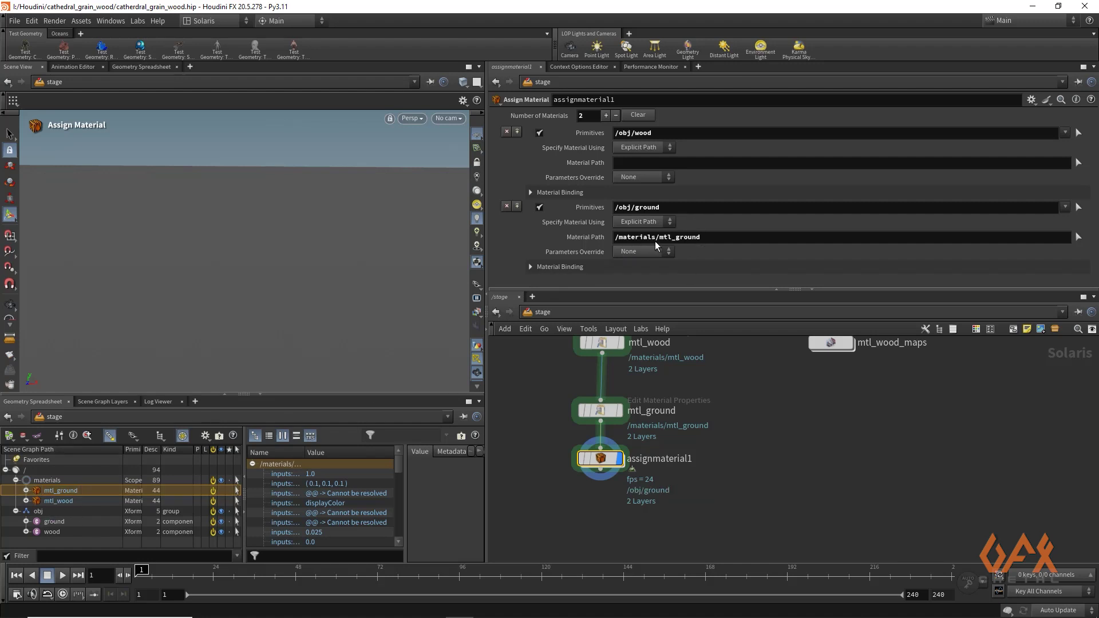
{"action": "left_click", "coordinate": [57, 501]}
{"action": "left_click_drag", "start_coordinate": [51, 503], "coordinate": [319, 351]}
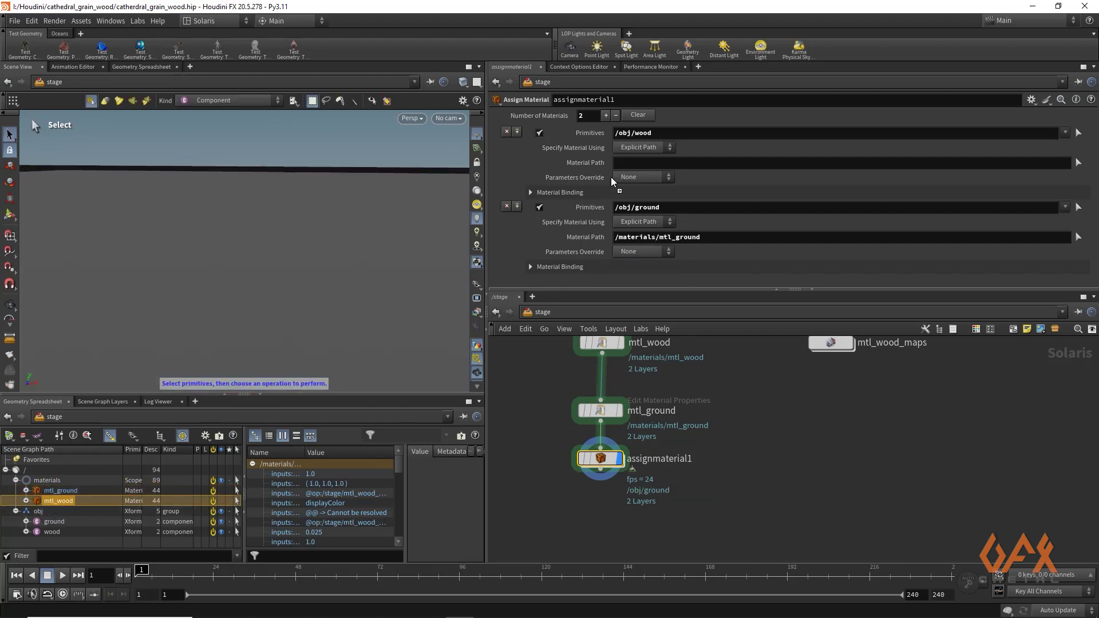
{"action": "left_click_drag", "start_coordinate": [612, 180], "coordinate": [632, 166]}
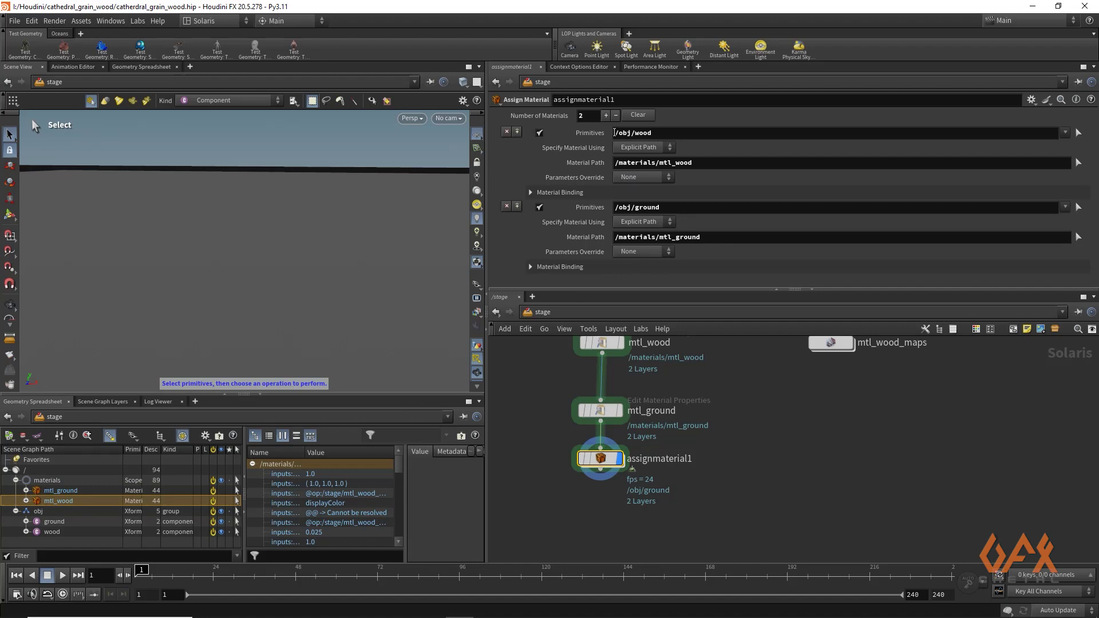
Frame the whole wooden board from above, create a new camera from that view, and reframe the camera closer to the board
{"action": "key", "text": "Escape"}
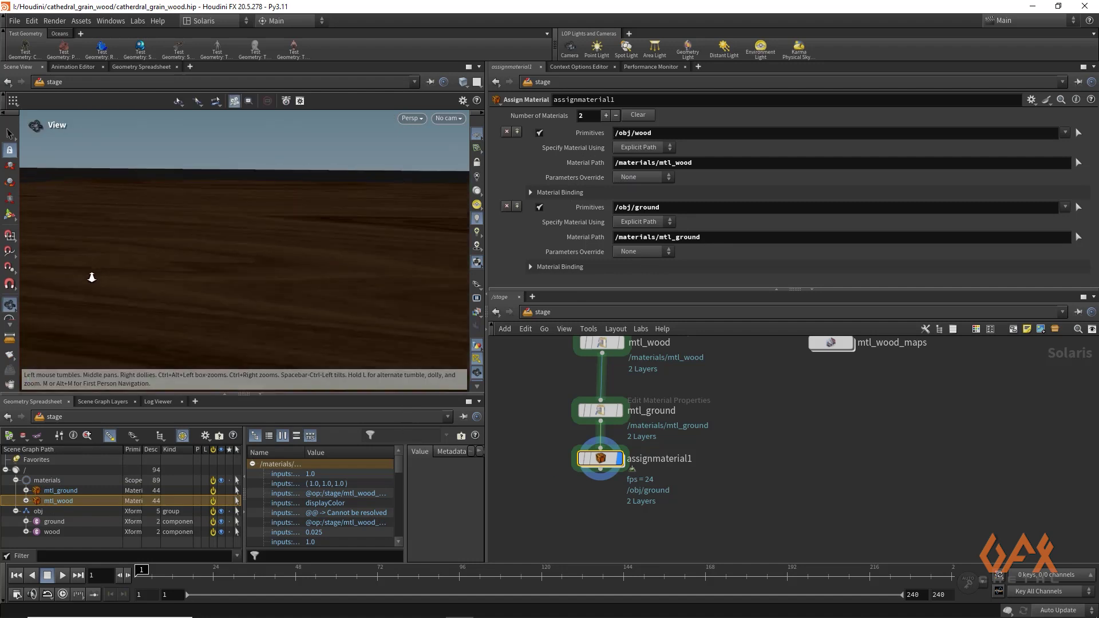
{"action": "left_click_drag", "start_coordinate": [91, 274], "coordinate": [226, 258]}
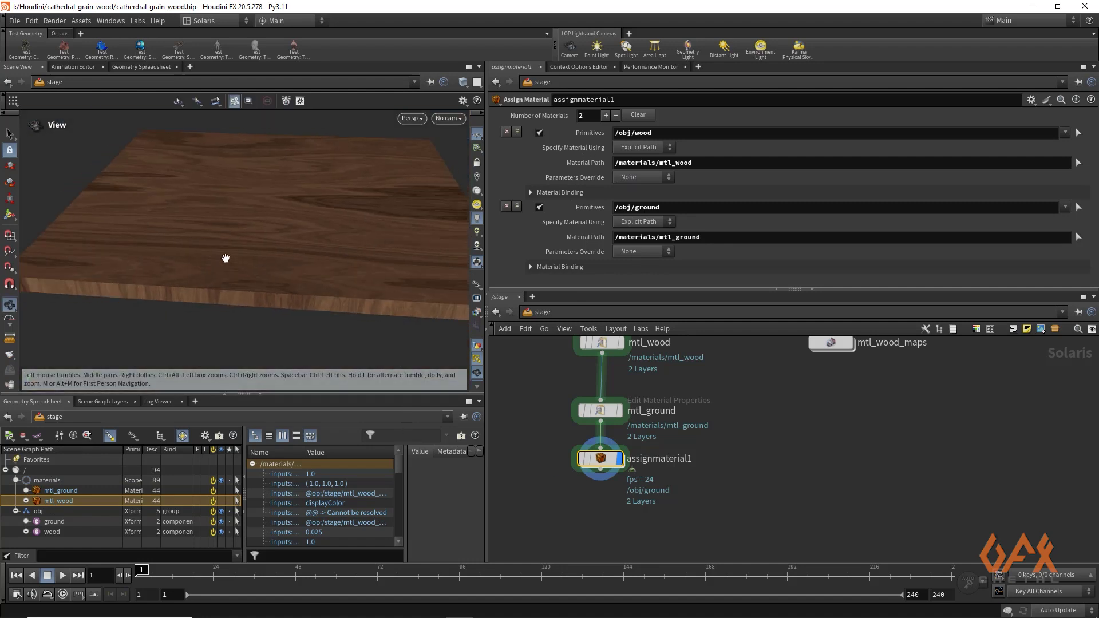
{"action": "scroll", "coordinate": [224, 252], "scroll_direction": "down", "scroll_amount": 3}
{"action": "right_click_drag", "start_coordinate": [269, 227], "coordinate": [254, 228]}
{"action": "key", "text": "s"}
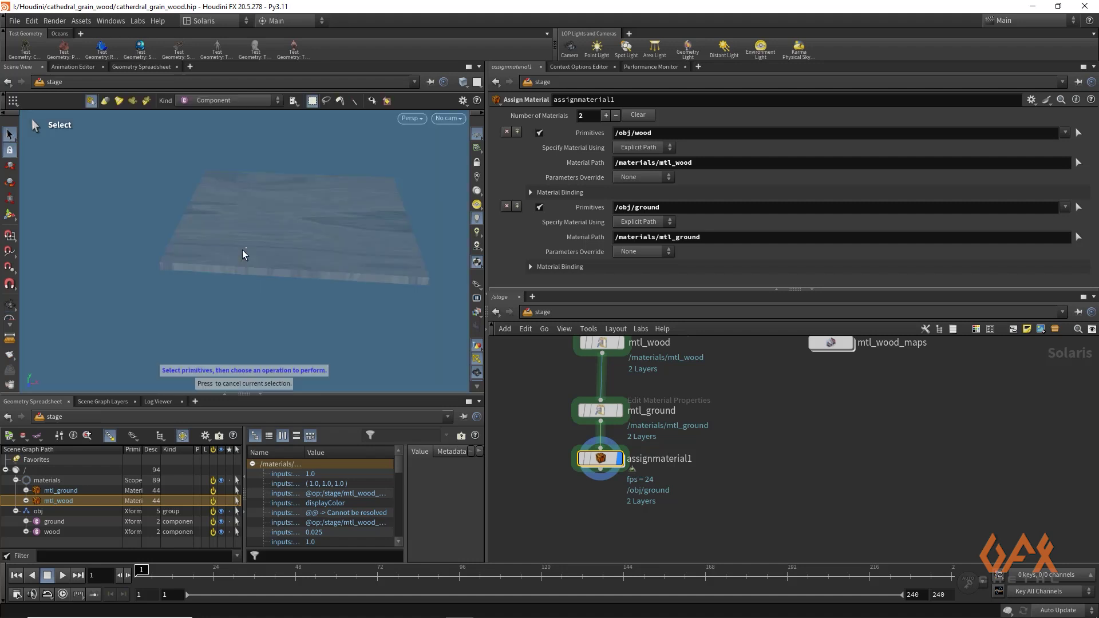
{"action": "left_click", "coordinate": [242, 250]}
{"action": "left_click", "coordinate": [458, 118]}
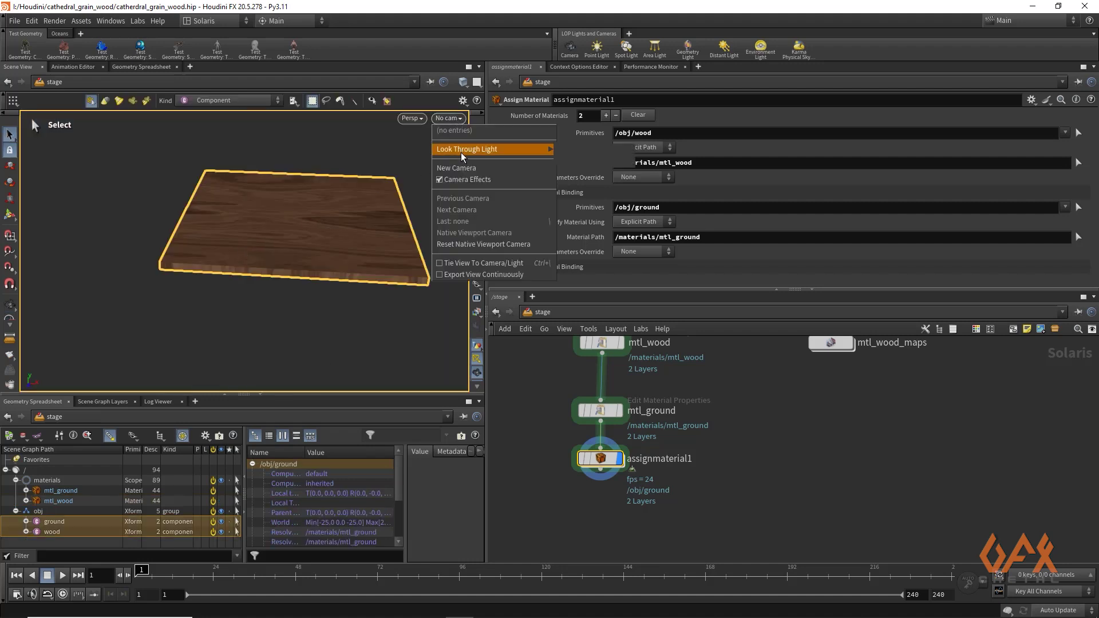
{"action": "left_click", "coordinate": [464, 167]}
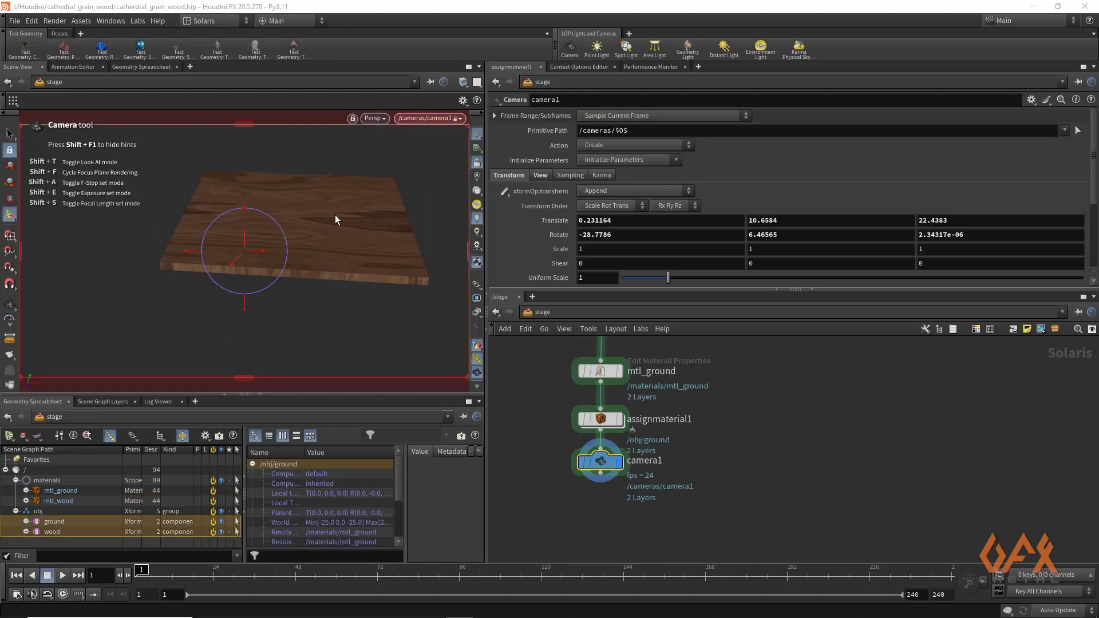
{"action": "right_click_drag", "start_coordinate": [306, 216], "coordinate": [338, 196], "text": "alt"}
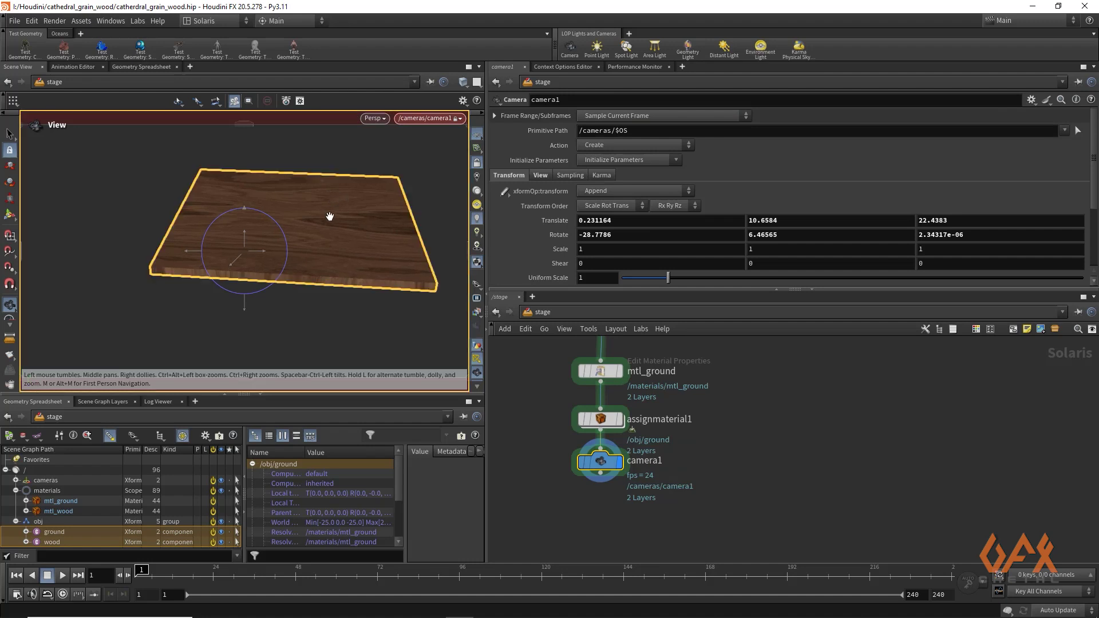
{"action": "left_click_drag", "start_coordinate": [328, 216], "coordinate": [285, 221], "text": "alt"}
Add a Dome Light node connected below camera1
{"action": "middle_click_drag", "start_coordinate": [542, 437], "coordinate": [560, 365]}
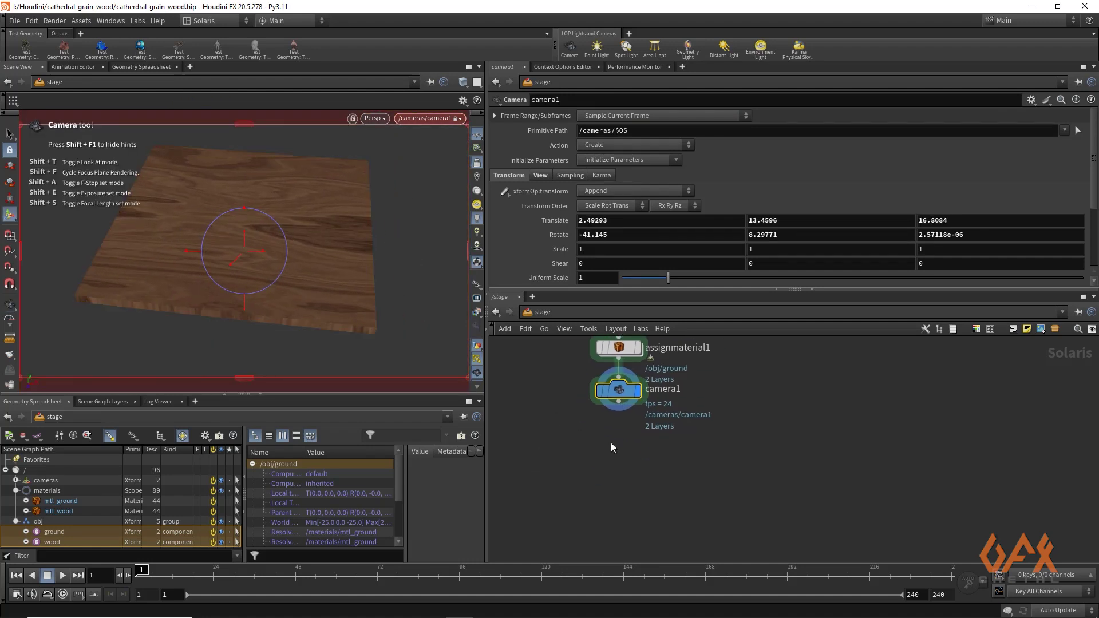
{"action": "left_click_drag", "start_coordinate": [618, 401], "coordinate": [622, 462]}
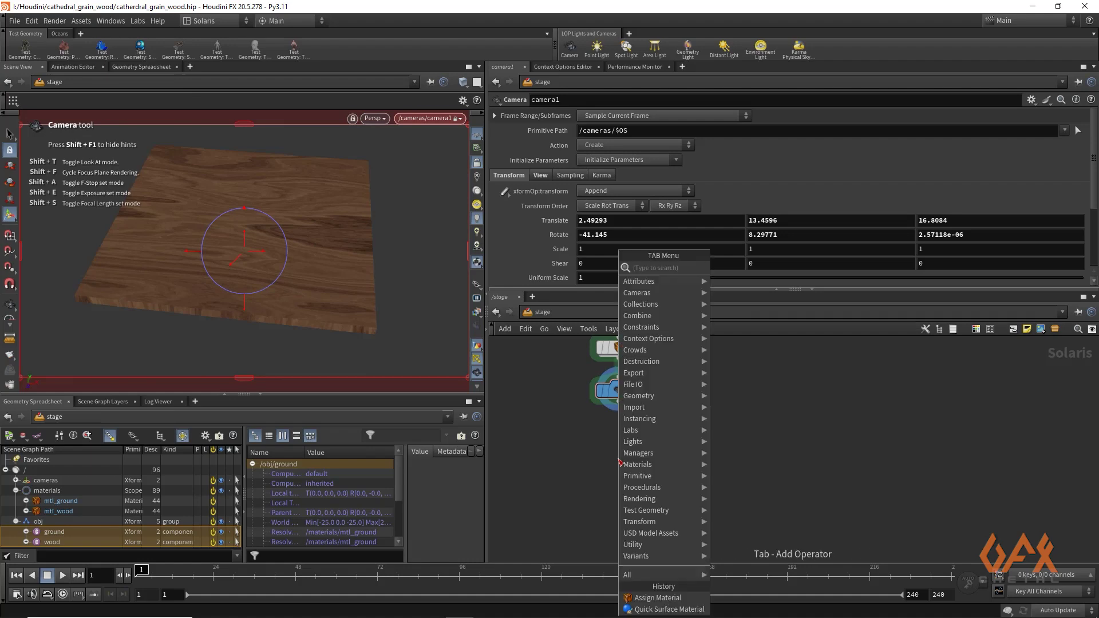
{"action": "key", "text": "Escape"}
{"action": "left_click", "coordinate": [621, 462]}
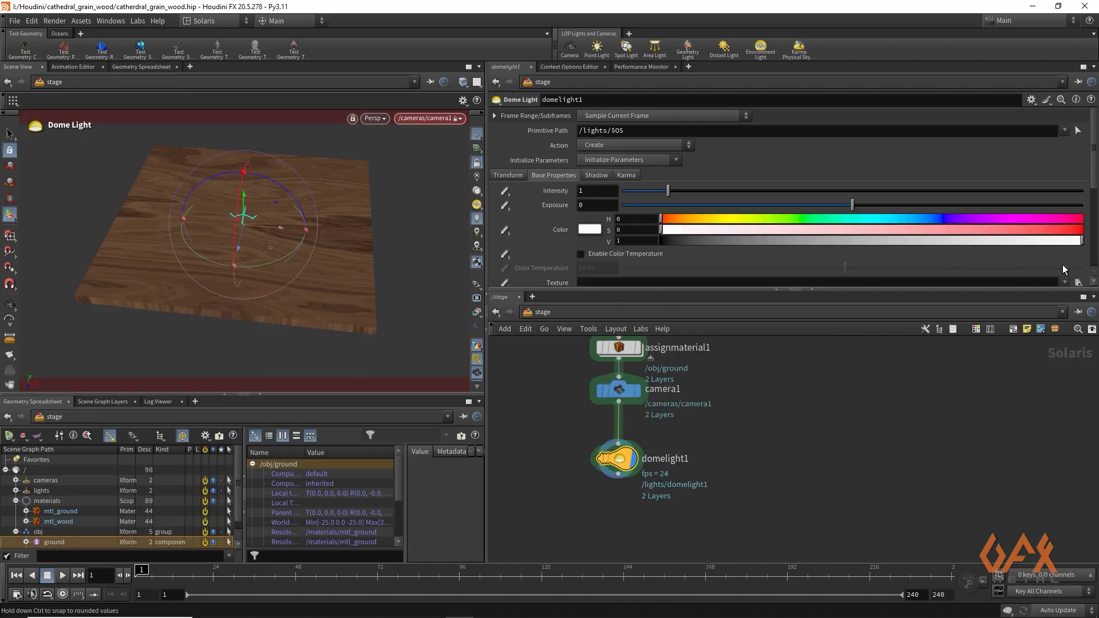
Set the dome light's texture to HDRIHaven_skylit_garage_2k.rat from the $HFS/houdini/pic/hdri/ folder
{"action": "scroll", "coordinate": [1095, 188], "scroll_direction": "down", "scroll_amount": 2}
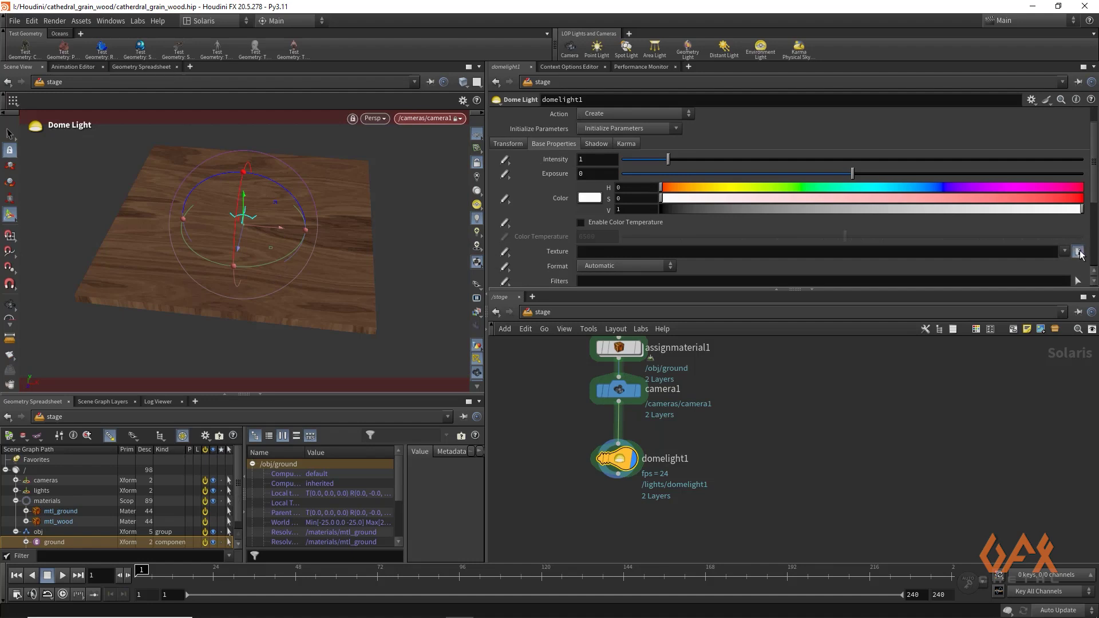
{"action": "left_click", "coordinate": [1079, 252]}
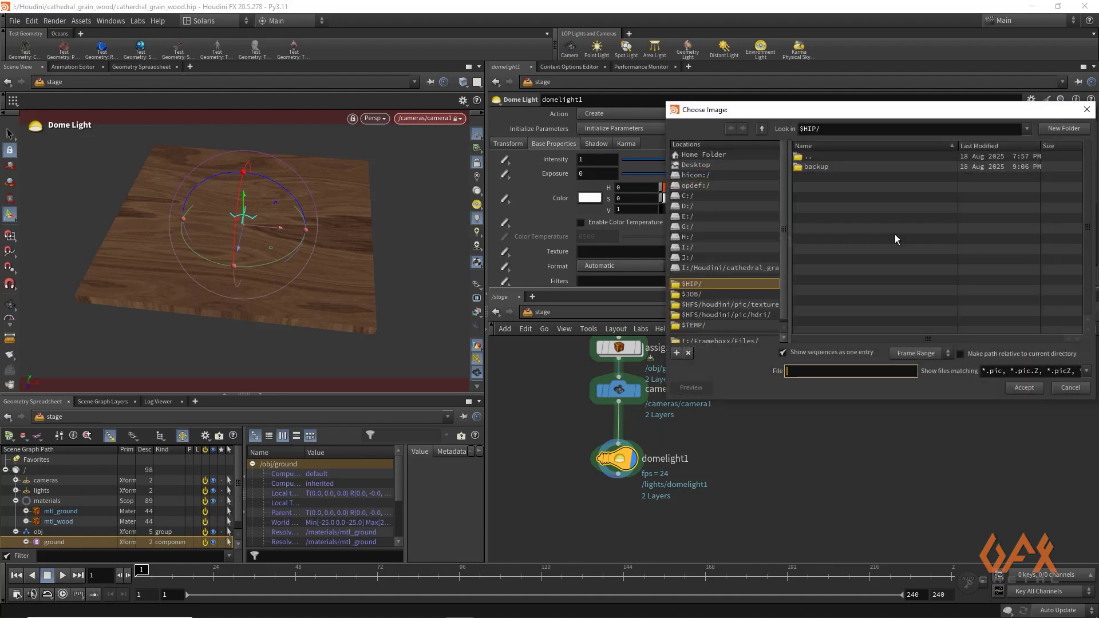
{"action": "left_click", "coordinate": [759, 315]}
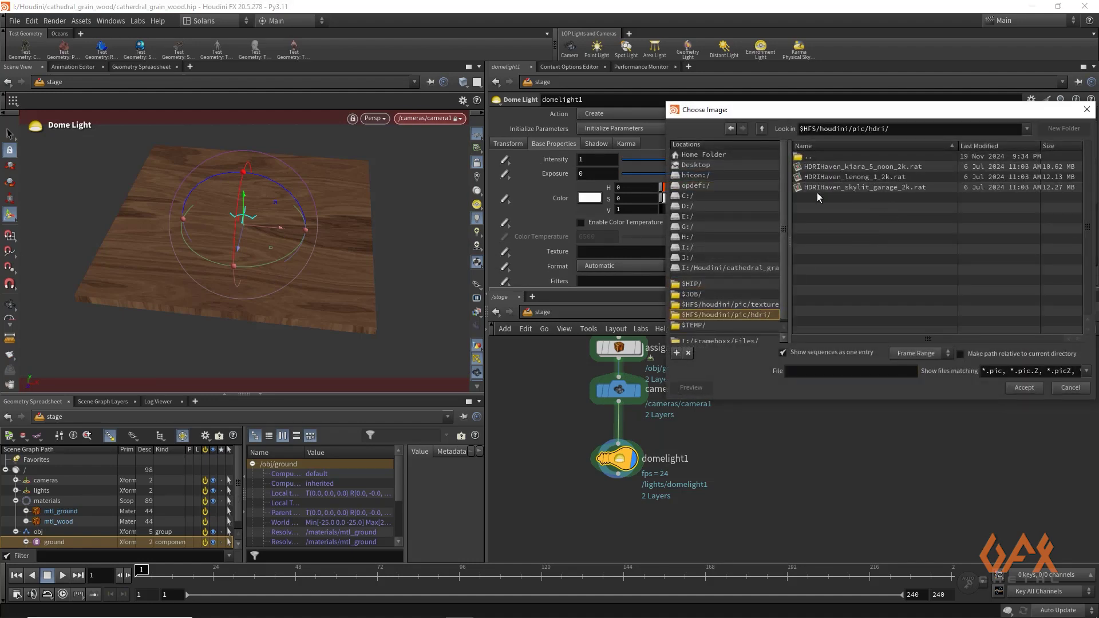
{"action": "left_click", "coordinate": [875, 189]}
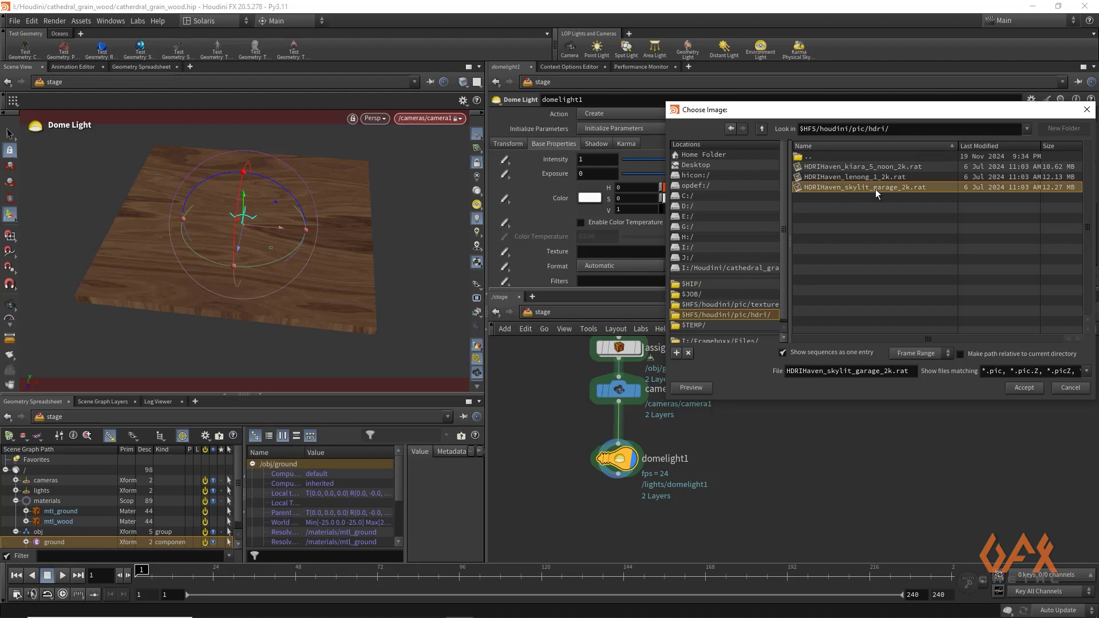
{"action": "left_click", "coordinate": [1033, 390]}
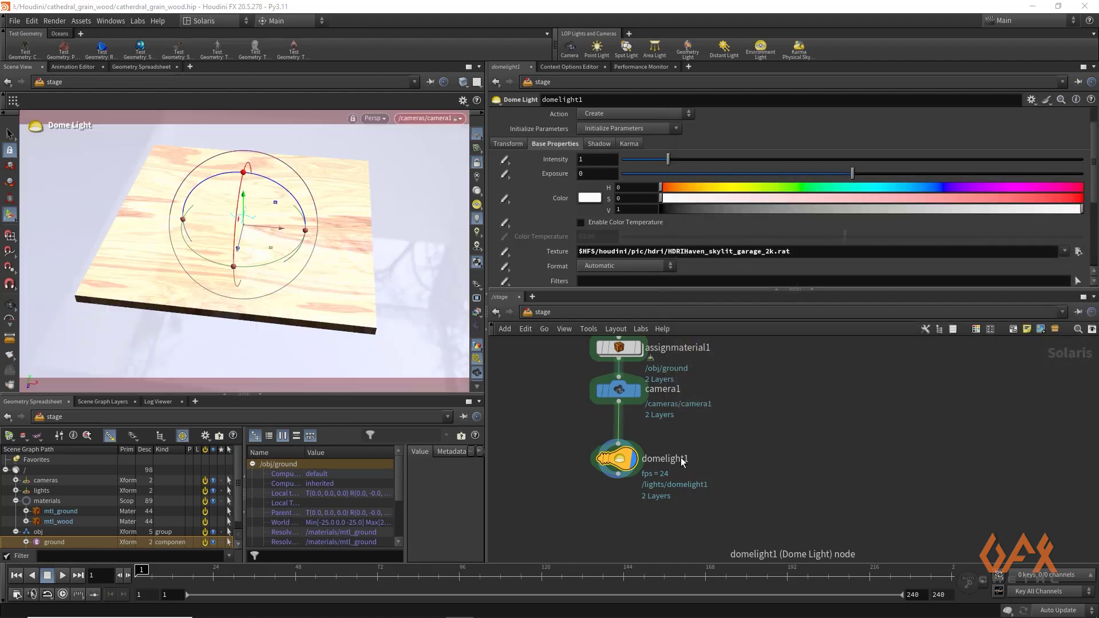
Switch the viewport renderer to Karma CPU and move the camera in close on the board's wood grain
{"action": "left_click", "coordinate": [375, 119]}
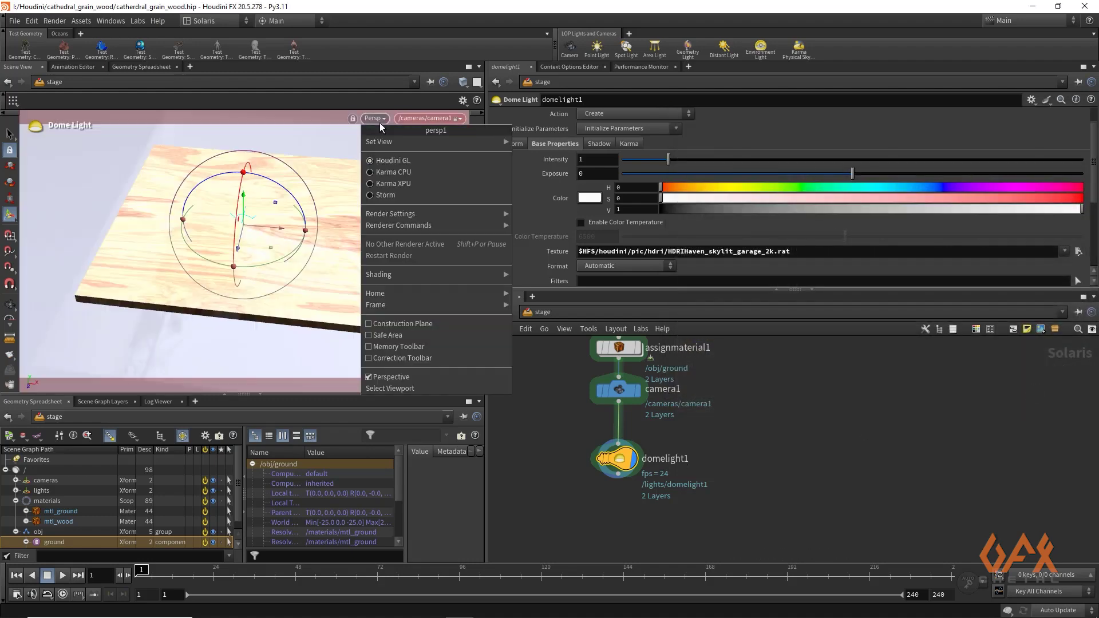
{"action": "left_click", "coordinate": [385, 174]}
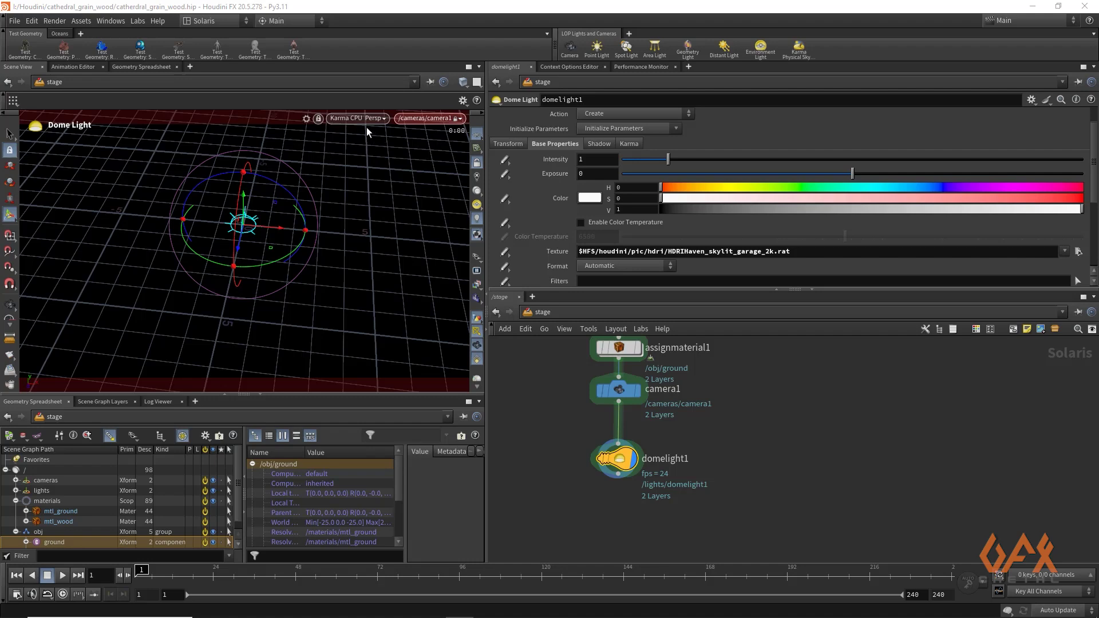
{"action": "left_click", "coordinate": [9, 134]}
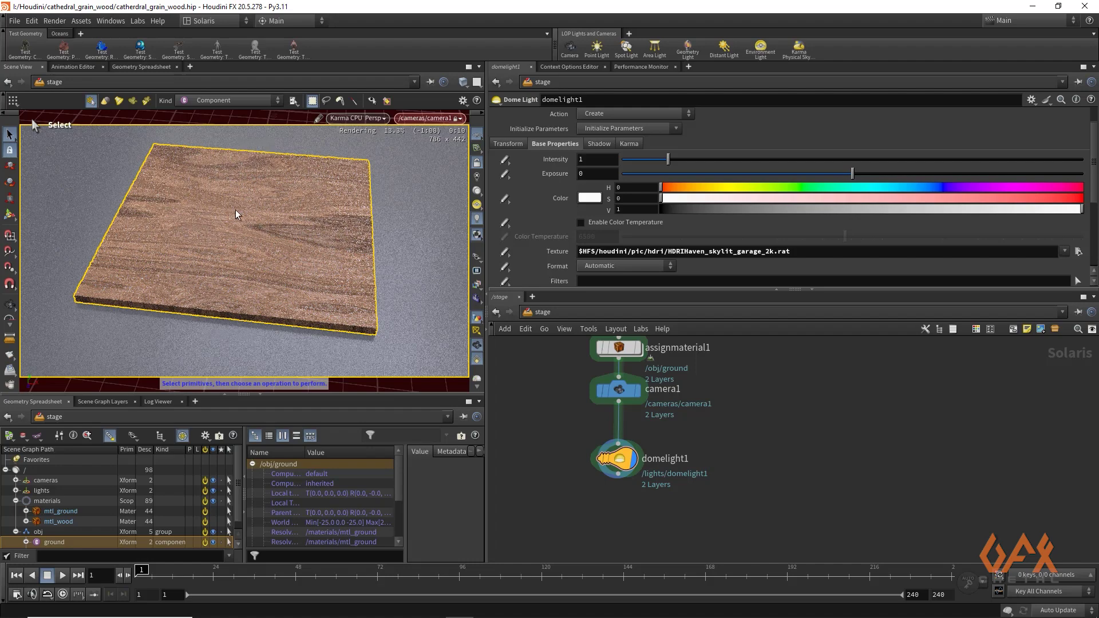
{"action": "key", "text": "Escape"}
{"action": "right_click_drag", "start_coordinate": [192, 216], "coordinate": [350, 219]}
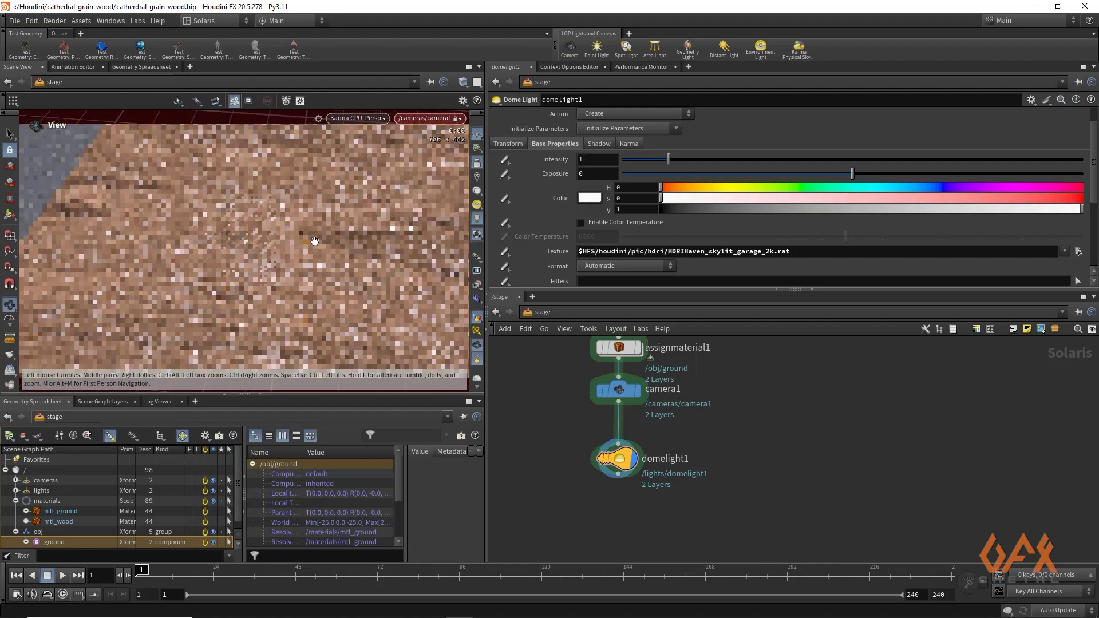
{"action": "middle_click_drag", "start_coordinate": [320, 225], "coordinate": [264, 227]}
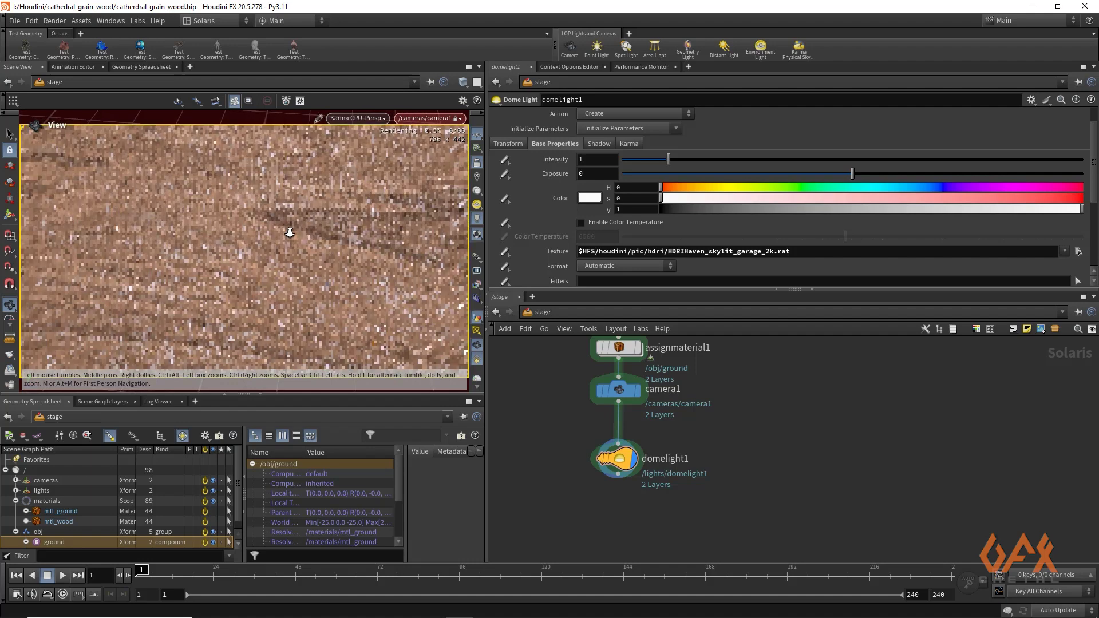
{"action": "key", "text": "s"}
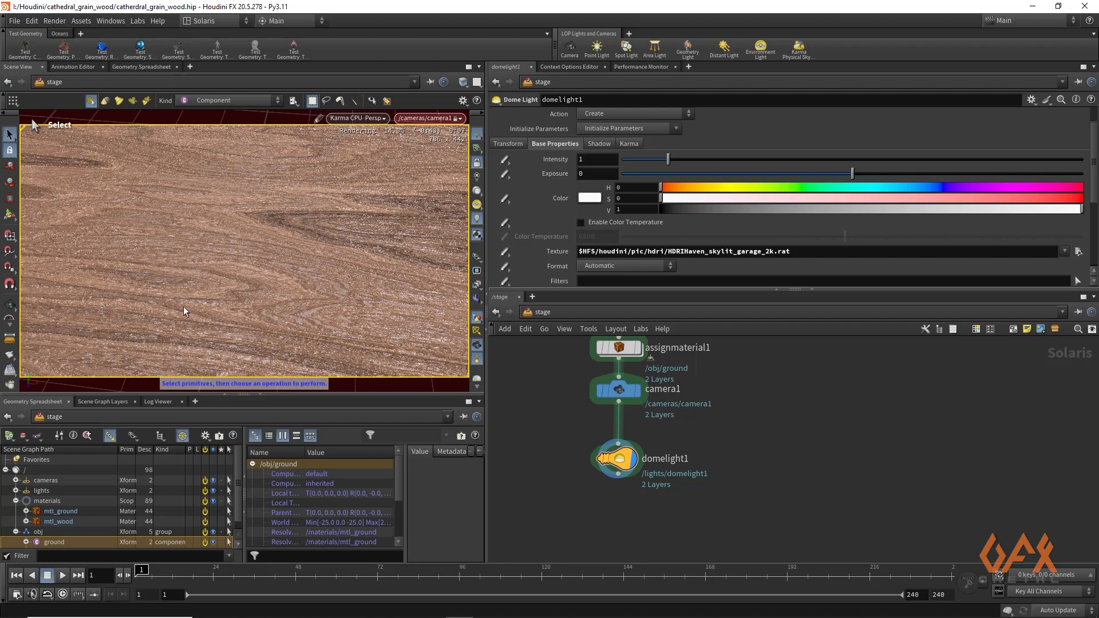
Set the Bump Scale of the mtl_wood material to .0005
{"action": "middle_click_drag", "start_coordinate": [558, 346], "coordinate": [573, 506]}
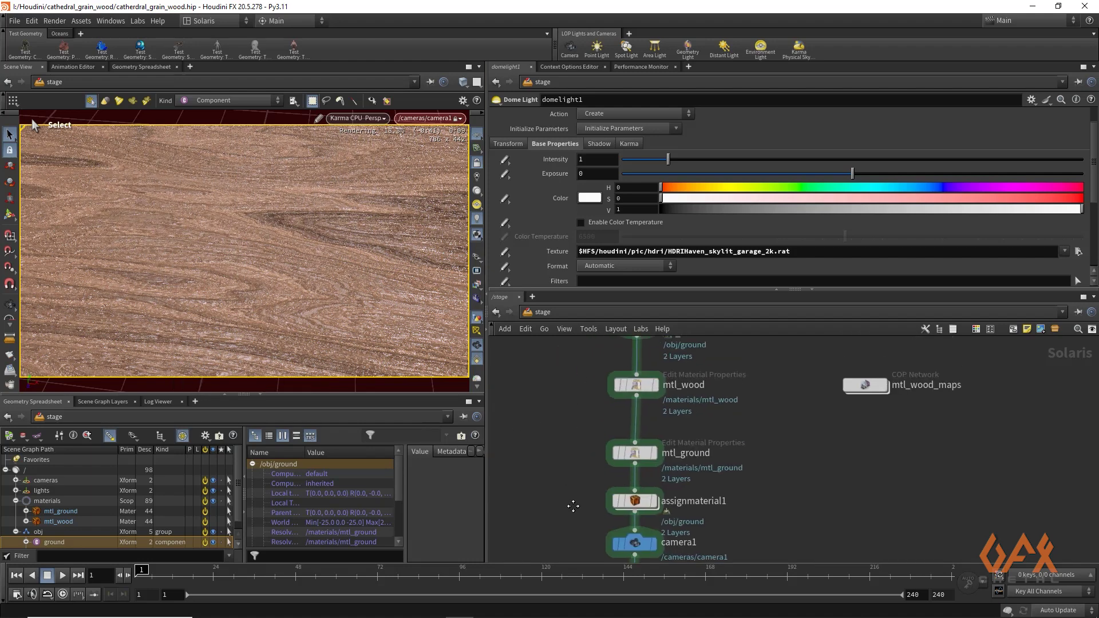
{"action": "middle_click_drag", "start_coordinate": [559, 422], "coordinate": [549, 452]}
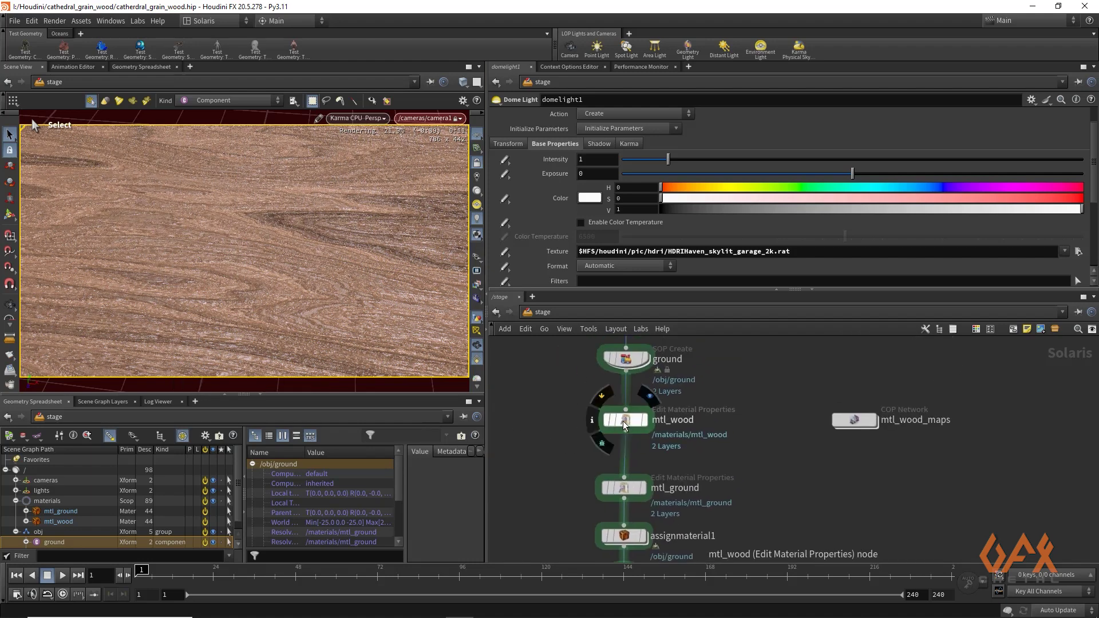
{"action": "left_click", "coordinate": [623, 421]}
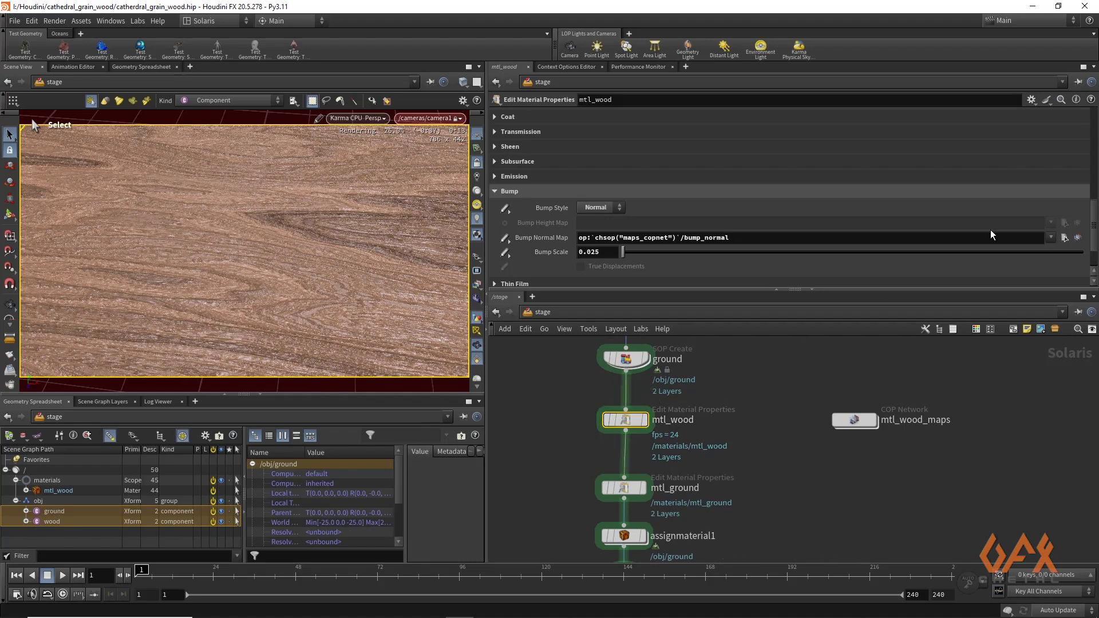
{"action": "scroll", "coordinate": [1095, 212], "scroll_direction": "down", "scroll_amount": 2}
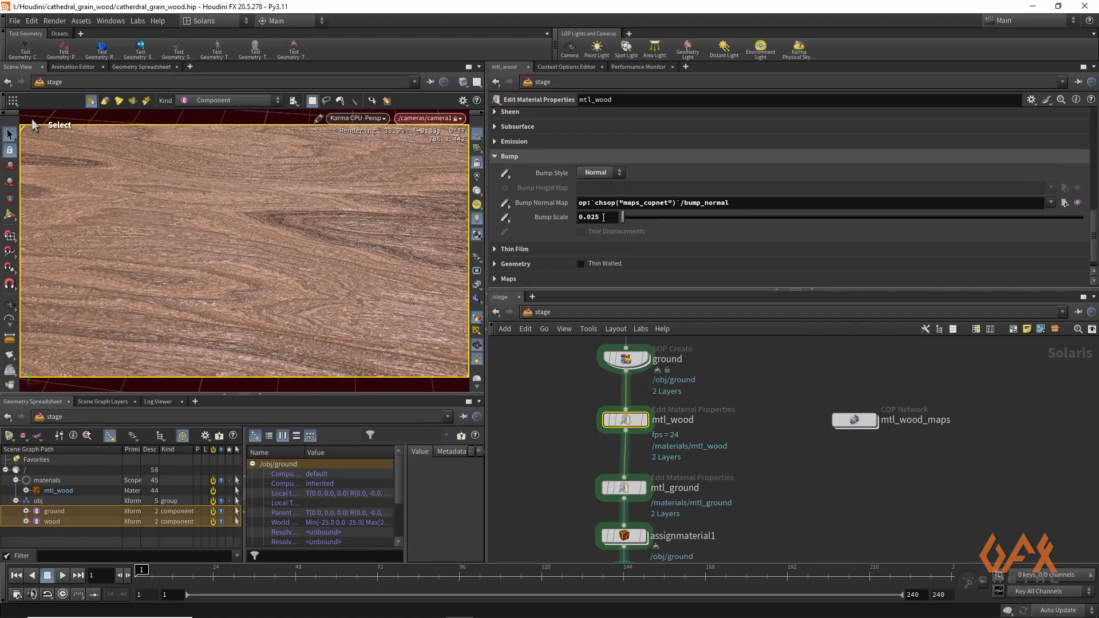
{"action": "left_click_drag", "start_coordinate": [603, 218], "coordinate": [573, 218]}
{"action": "type", "text": ".0005"}
{"action": "key", "text": "Return"}
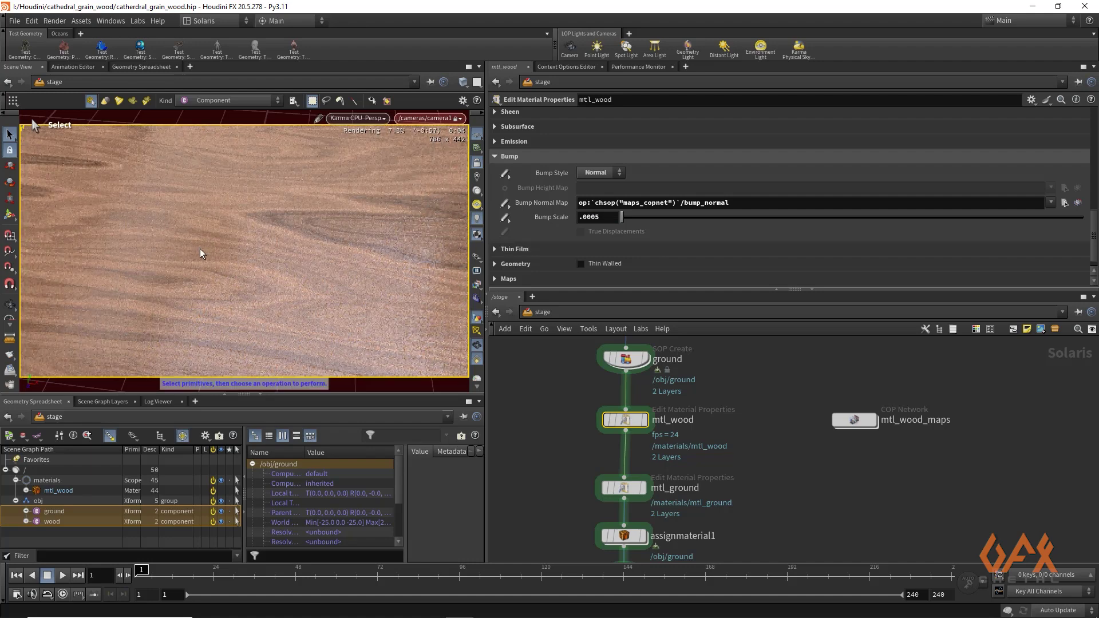
Pull the camera back and angle it to frame the whole board, and clear the selection of the ground and wood primitives
{"action": "key", "text": "Escape"}
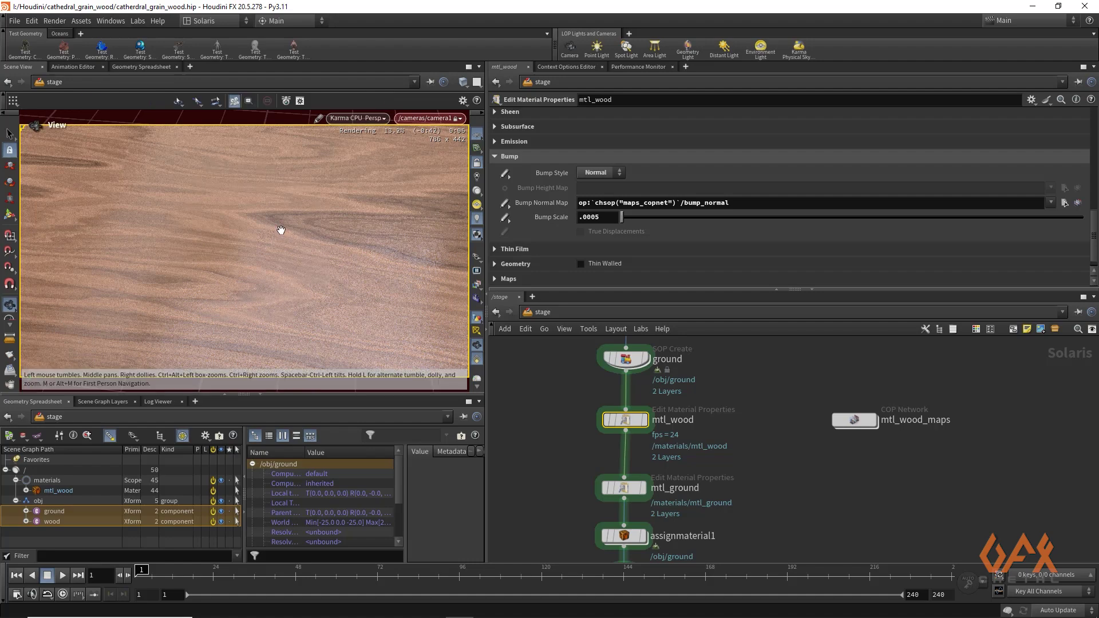
{"action": "left_click_drag", "start_coordinate": [283, 232], "coordinate": [305, 232]}
{"action": "key", "text": "s"}
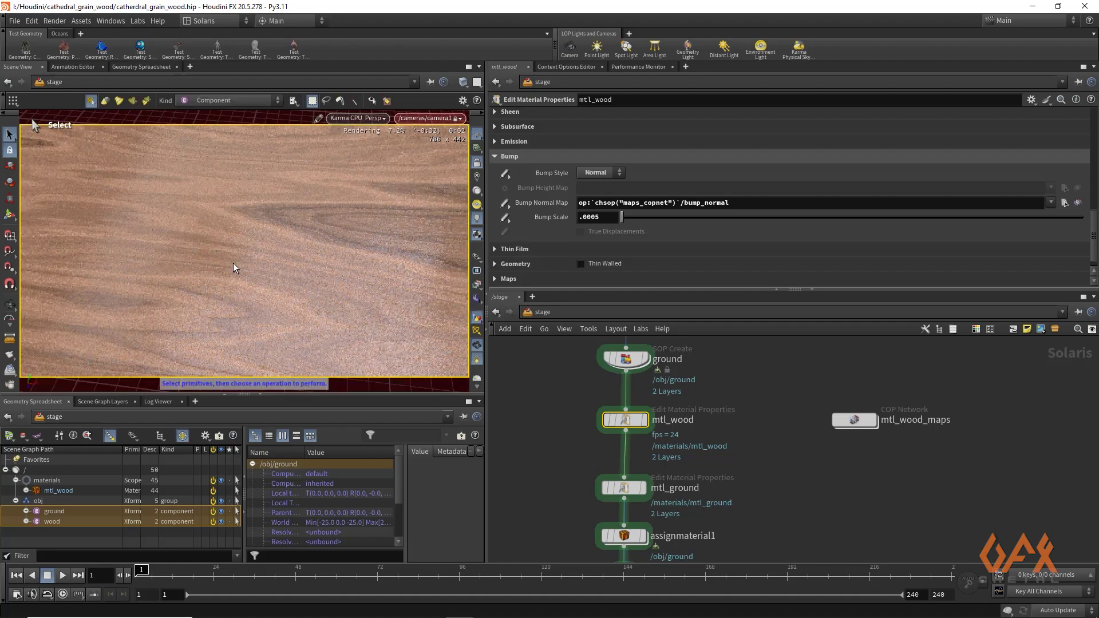
{"action": "key", "text": "Escape"}
{"action": "right_click_drag", "start_coordinate": [288, 271], "coordinate": [98, 277]}
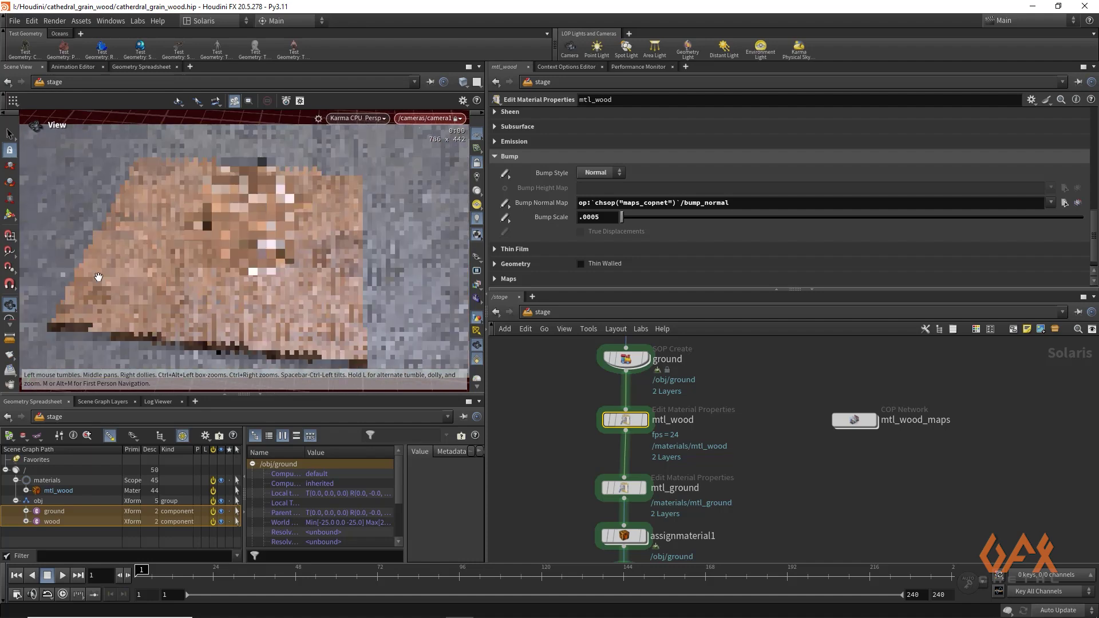
{"action": "left_click_drag", "start_coordinate": [98, 277], "coordinate": [136, 285]}
{"action": "key", "text": "s"}
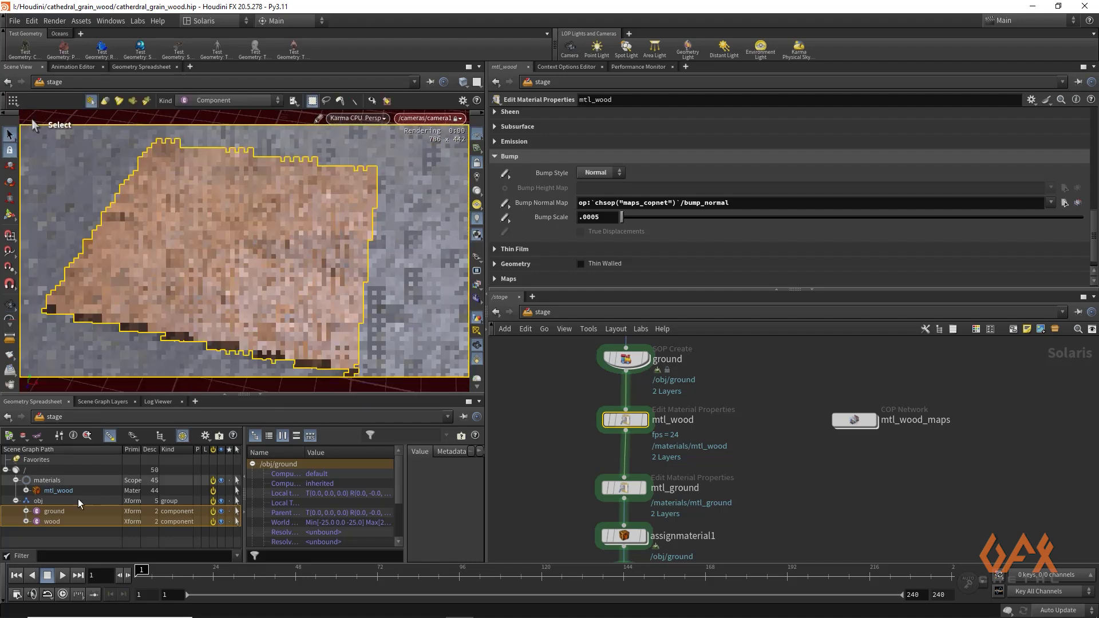
{"action": "left_click", "coordinate": [62, 533]}
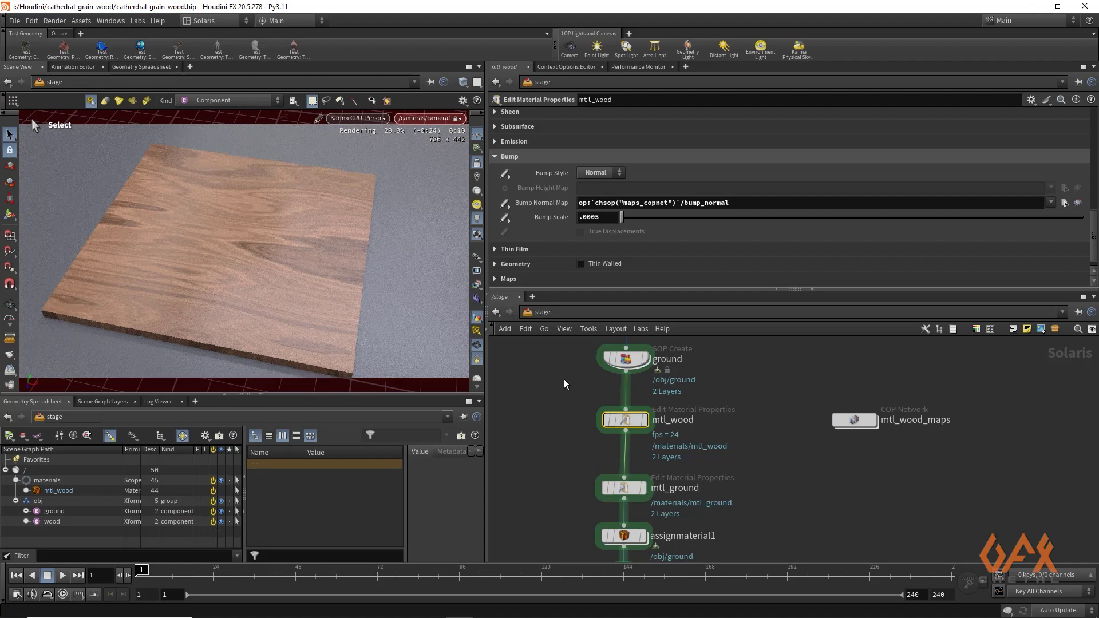
Set the Divisions of tilepattern1 inside the mtl_wood_maps network to 3
{"action": "middle_click_drag", "start_coordinate": [564, 379], "coordinate": [574, 351]}
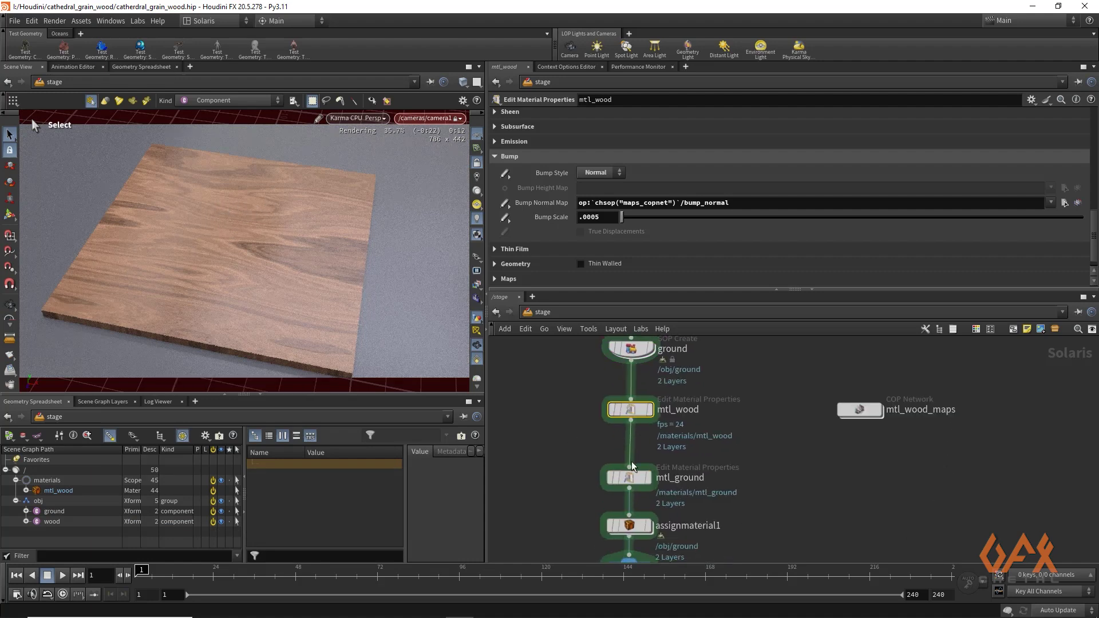
{"action": "double_click", "coordinate": [866, 407]}
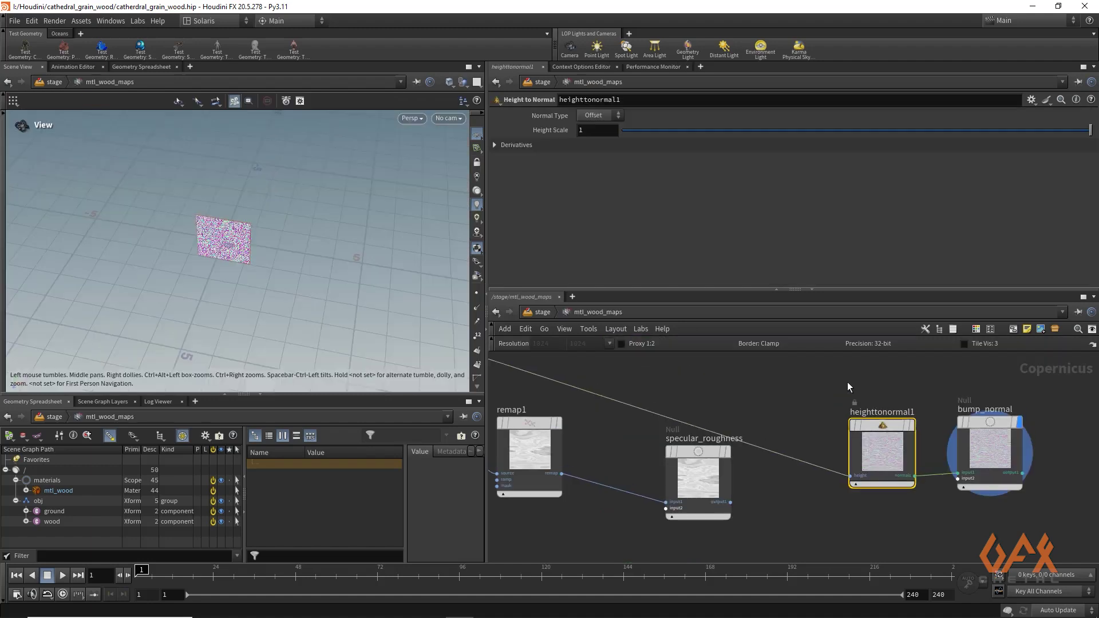
{"action": "middle_click_drag", "start_coordinate": [597, 357], "coordinate": [969, 461]}
{"action": "middle_click_drag", "start_coordinate": [593, 483], "coordinate": [820, 525]}
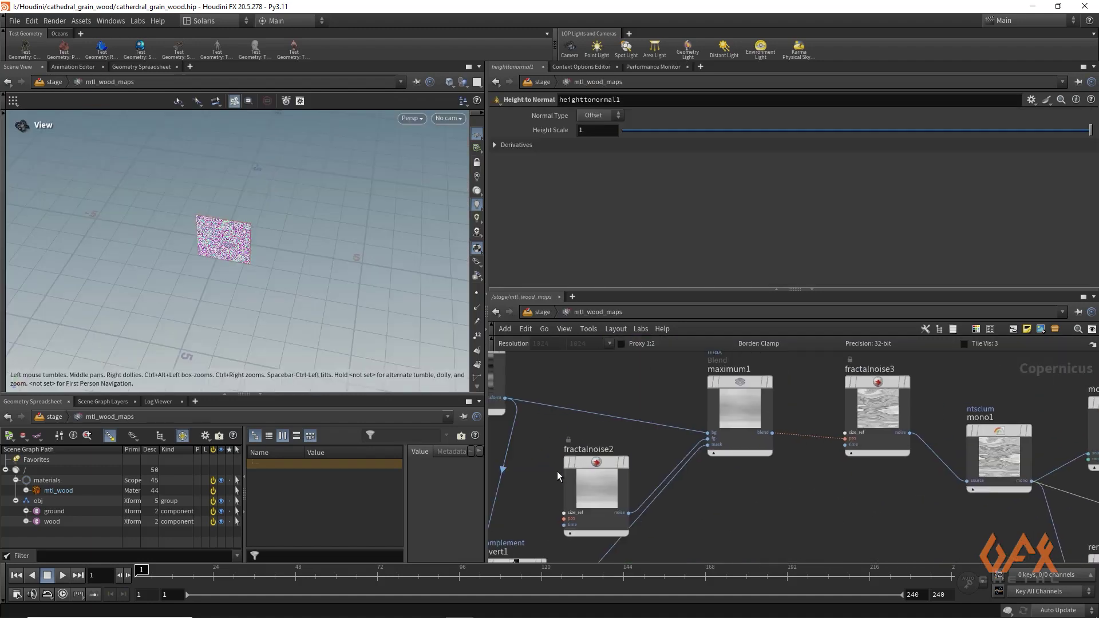
{"action": "middle_click_drag", "start_coordinate": [668, 447], "coordinate": [887, 491]}
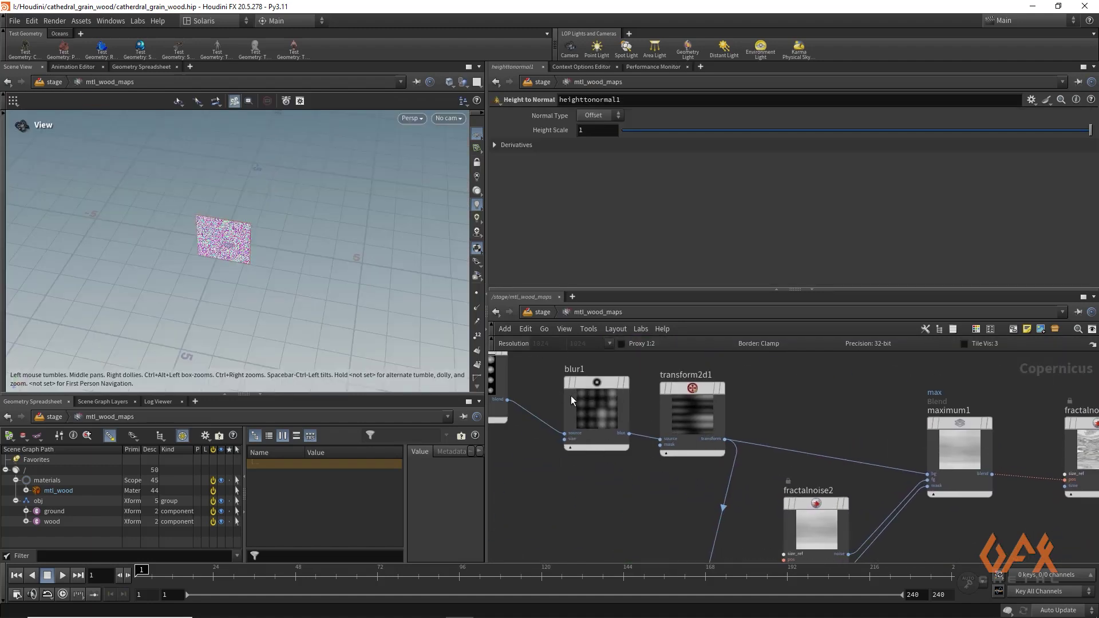
{"action": "left_click", "coordinate": [621, 426]}
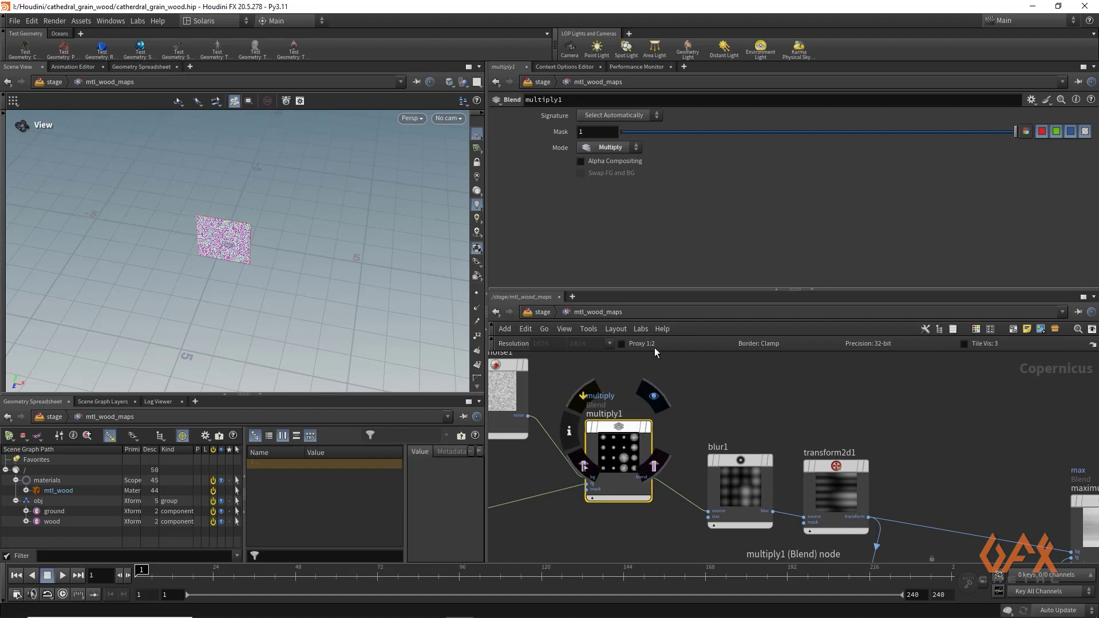
{"action": "middle_click_drag", "start_coordinate": [574, 400], "coordinate": [801, 438]}
{"action": "mouse_move", "coordinate": [593, 422]}
{"action": "middle_mouse_down"}
{"action": "mouse_move", "coordinate": [604, 422]}
{"action": "mouse_move", "coordinate": [593, 412]}
{"action": "middle_mouse_up"}
{"action": "left_click", "coordinate": [571, 410]}
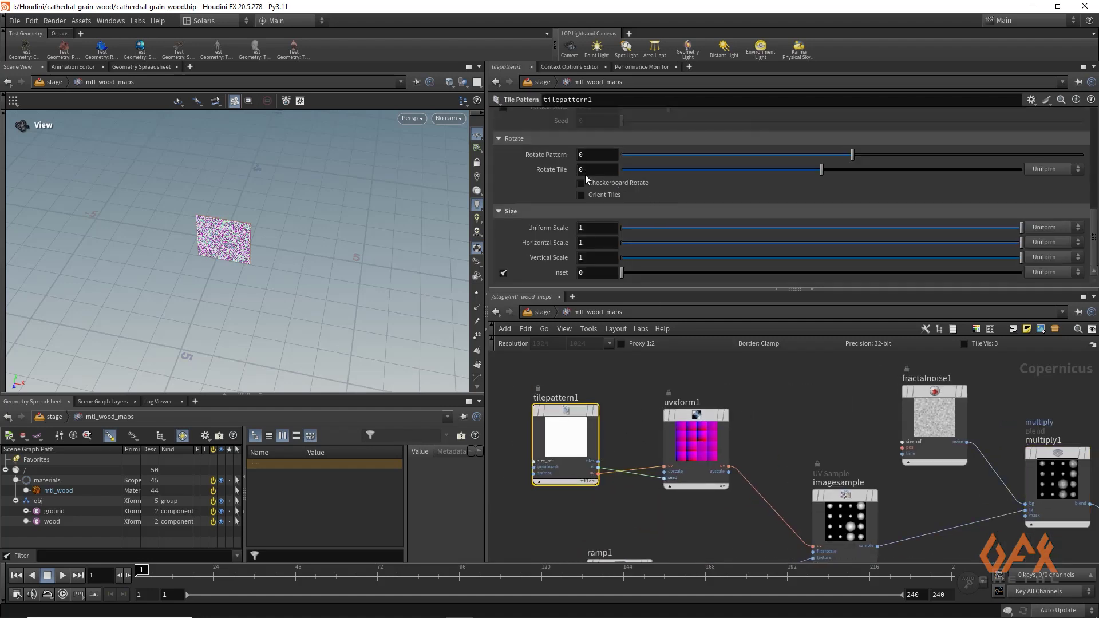
{"action": "scroll", "coordinate": [587, 174], "scroll_direction": "up", "scroll_amount": 8}
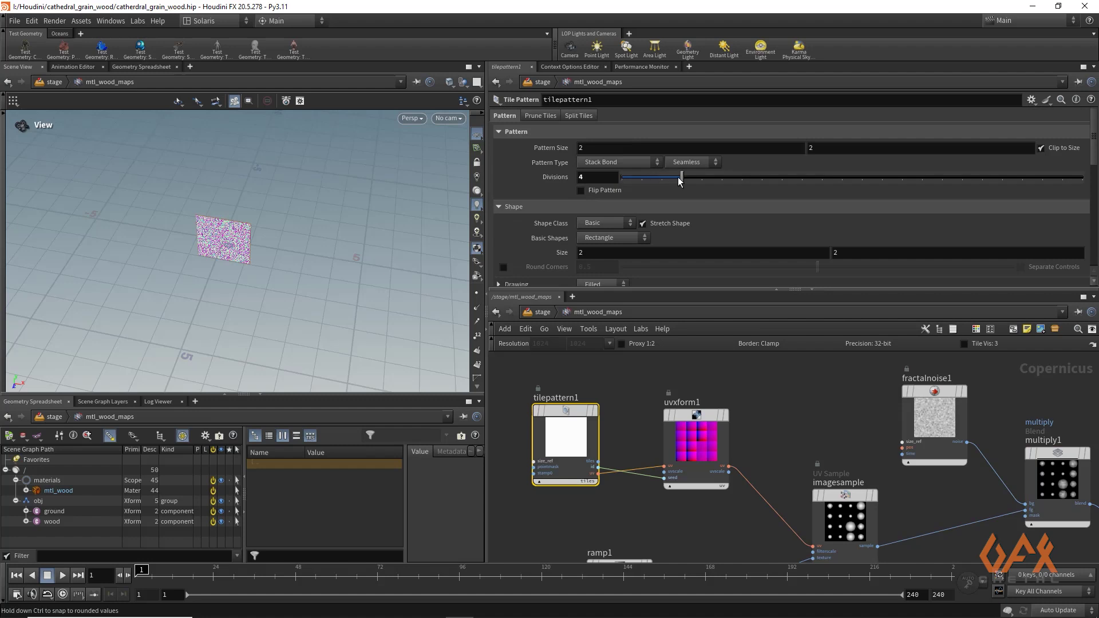
{"action": "left_click_drag", "start_coordinate": [677, 183], "coordinate": [664, 183]}
Display the base_color output and examine the wood texture plane up close in the viewport
{"action": "middle_click_drag", "start_coordinate": [640, 396], "coordinate": [610, 390]}
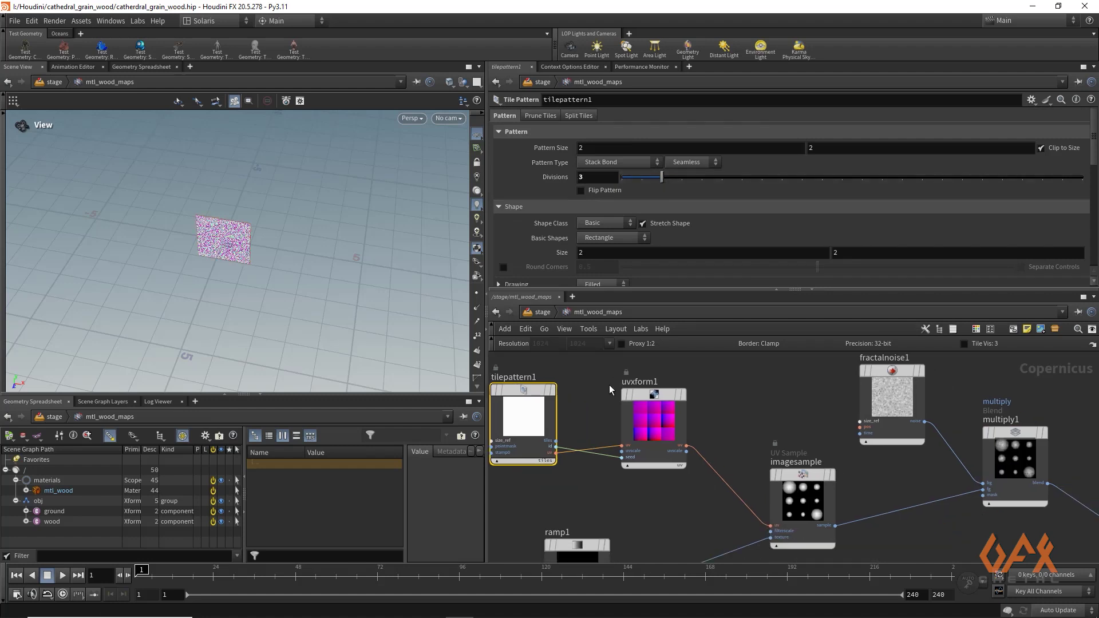
{"action": "middle_click_drag", "start_coordinate": [738, 430], "coordinate": [646, 372]}
{"action": "middle_click_drag", "start_coordinate": [861, 433], "coordinate": [701, 404]}
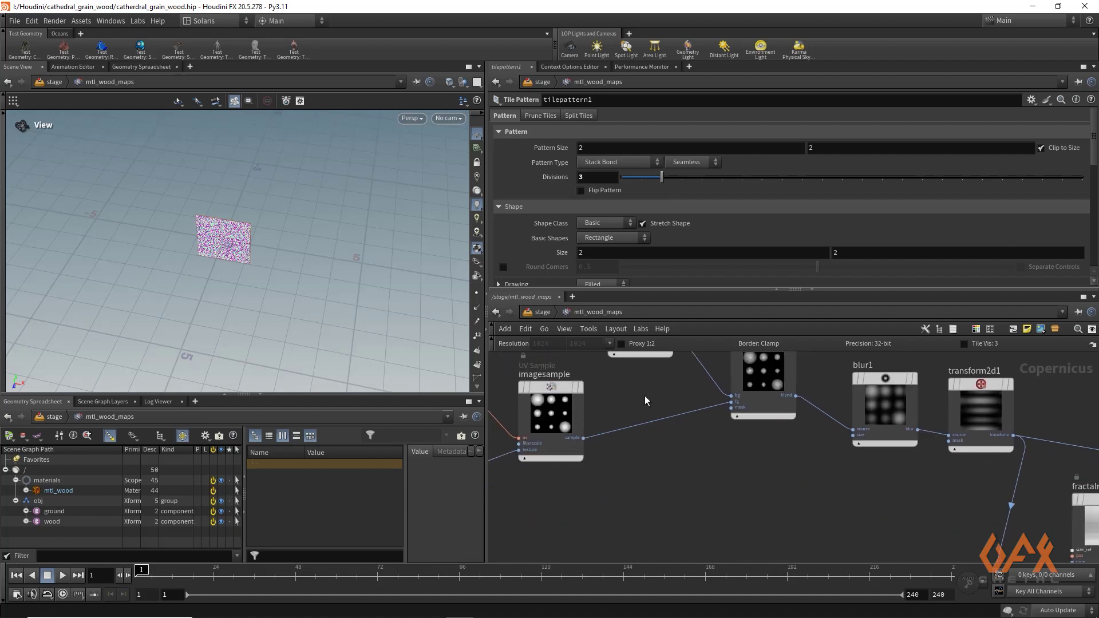
{"action": "middle_click_drag", "start_coordinate": [918, 475], "coordinate": [538, 466]}
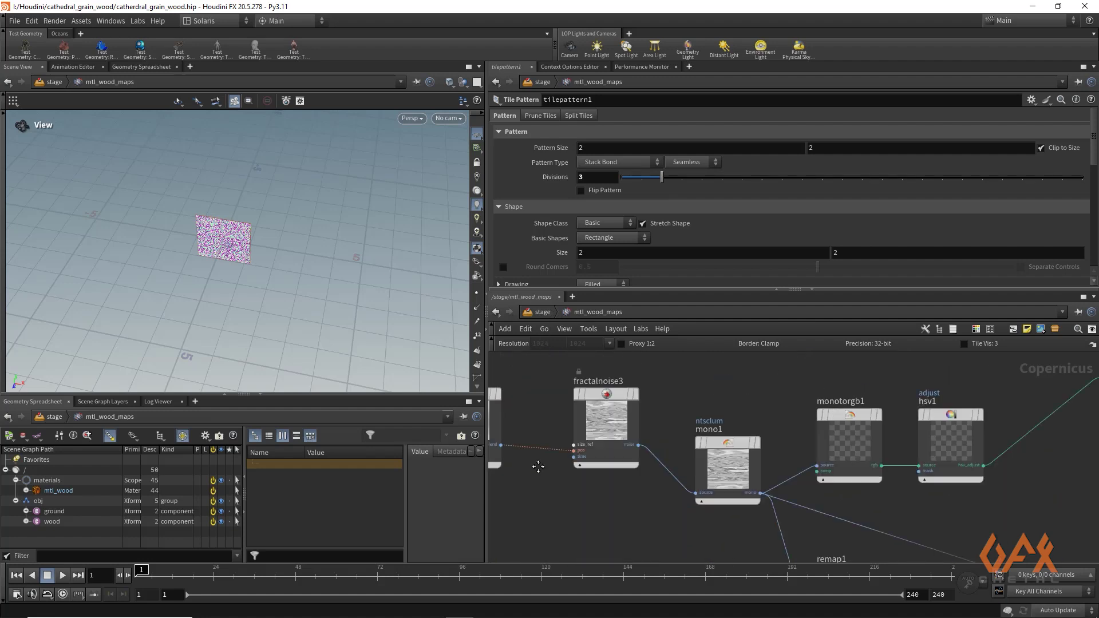
{"action": "middle_click_drag", "start_coordinate": [955, 490], "coordinate": [859, 486]}
{"action": "middle_click_drag", "start_coordinate": [1001, 451], "coordinate": [533, 493]}
{"action": "scroll", "coordinate": [643, 427], "scroll_direction": "down", "scroll_amount": 3}
{"action": "middle_click_drag", "start_coordinate": [703, 509], "coordinate": [773, 521]}
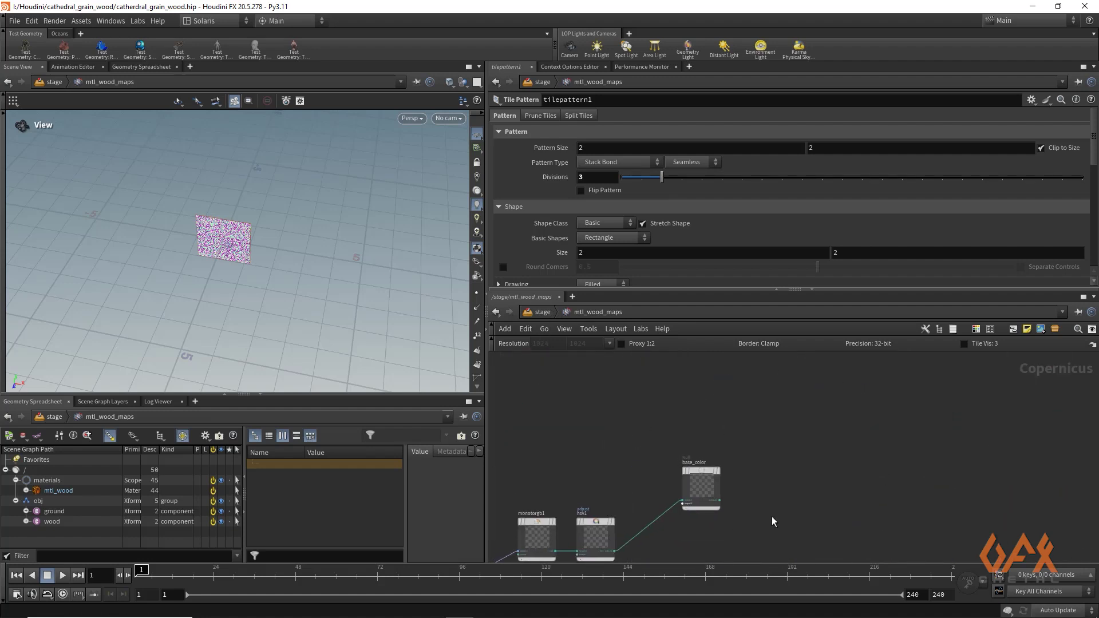
{"action": "scroll", "coordinate": [710, 462], "scroll_direction": "up", "scroll_amount": 4}
{"action": "left_click", "coordinate": [731, 488]}
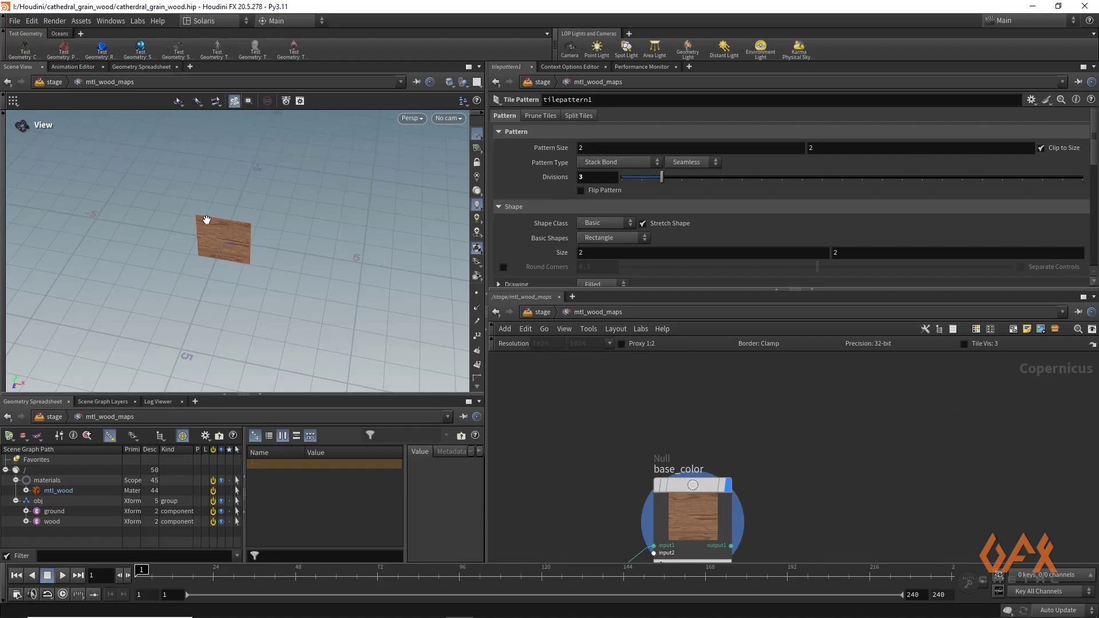
{"action": "scroll", "coordinate": [252, 295], "scroll_direction": "up", "scroll_amount": 6}
{"action": "left_click_drag", "start_coordinate": [252, 294], "coordinate": [336, 255]}
{"action": "scroll", "coordinate": [406, 250], "scroll_direction": "up", "scroll_amount": 5}
{"action": "right_click_drag", "start_coordinate": [406, 250], "coordinate": [269, 261]}
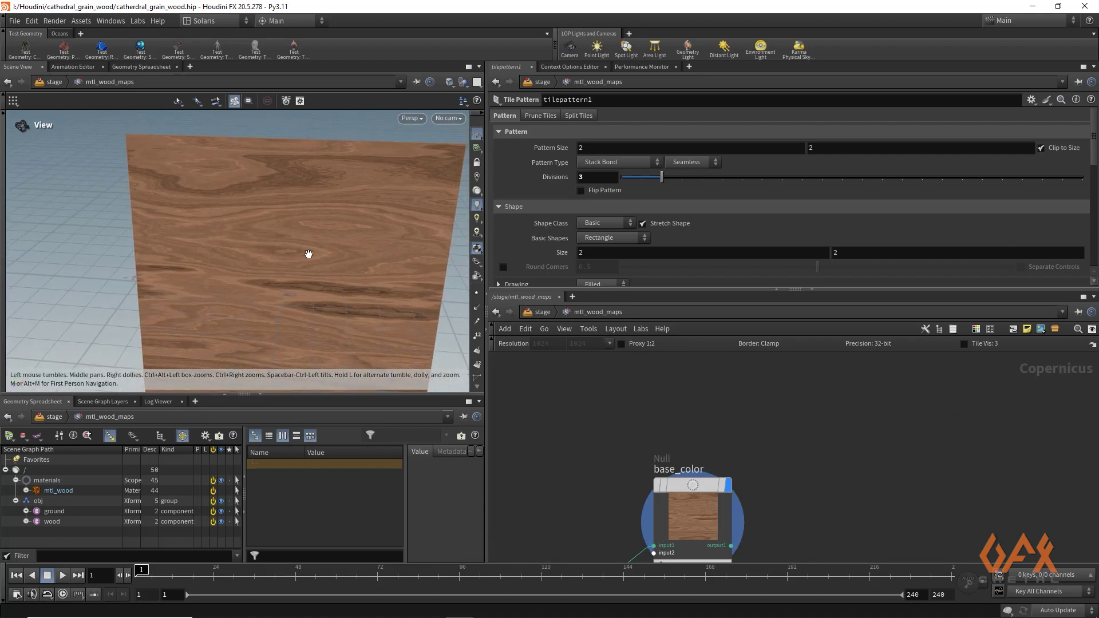
Return from the mtl_wood_maps network to the stage to view the updated wood in the Karma render
{"action": "left_click", "coordinate": [542, 312]}
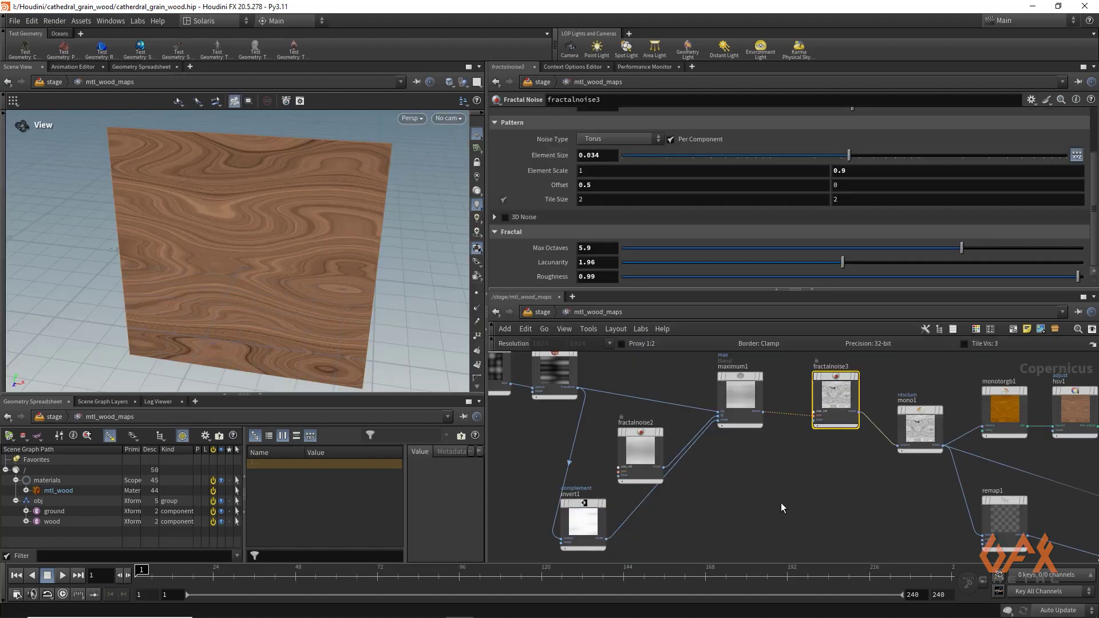
{"action": "middle_click_drag", "start_coordinate": [716, 511], "coordinate": [582, 520]}
{"action": "middle_click_drag", "start_coordinate": [705, 526], "coordinate": [597, 499]}
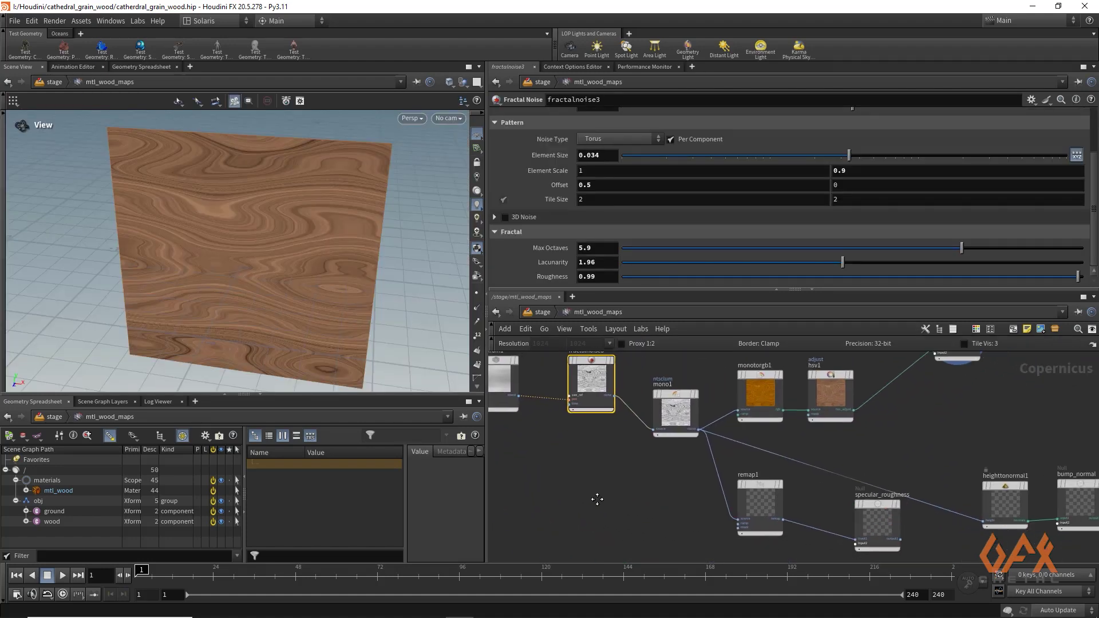
{"action": "left_click", "coordinate": [538, 313]}
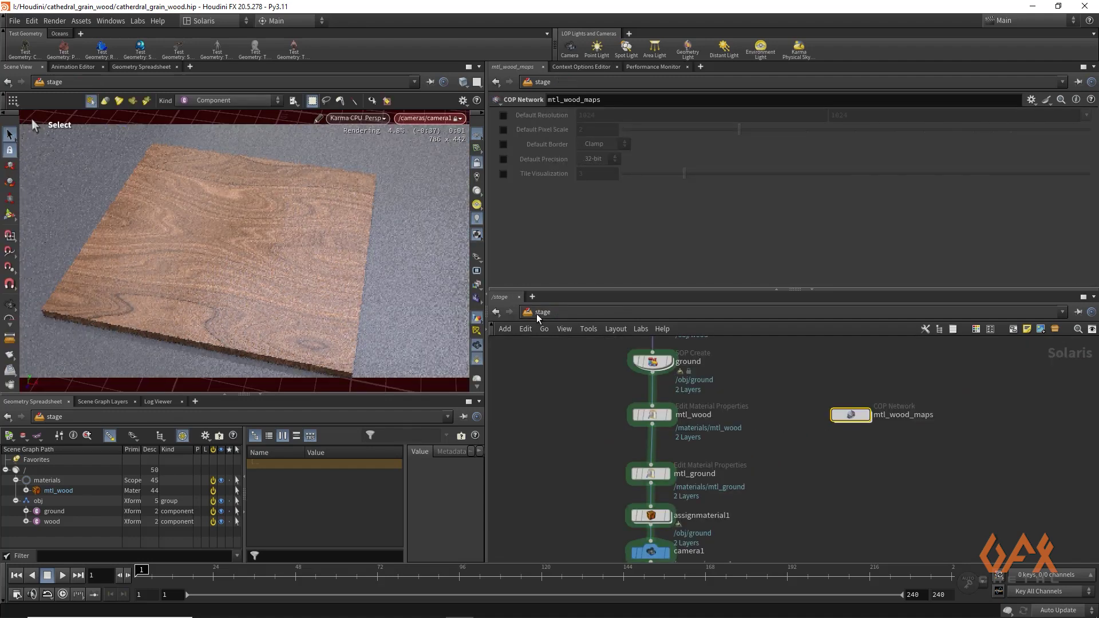